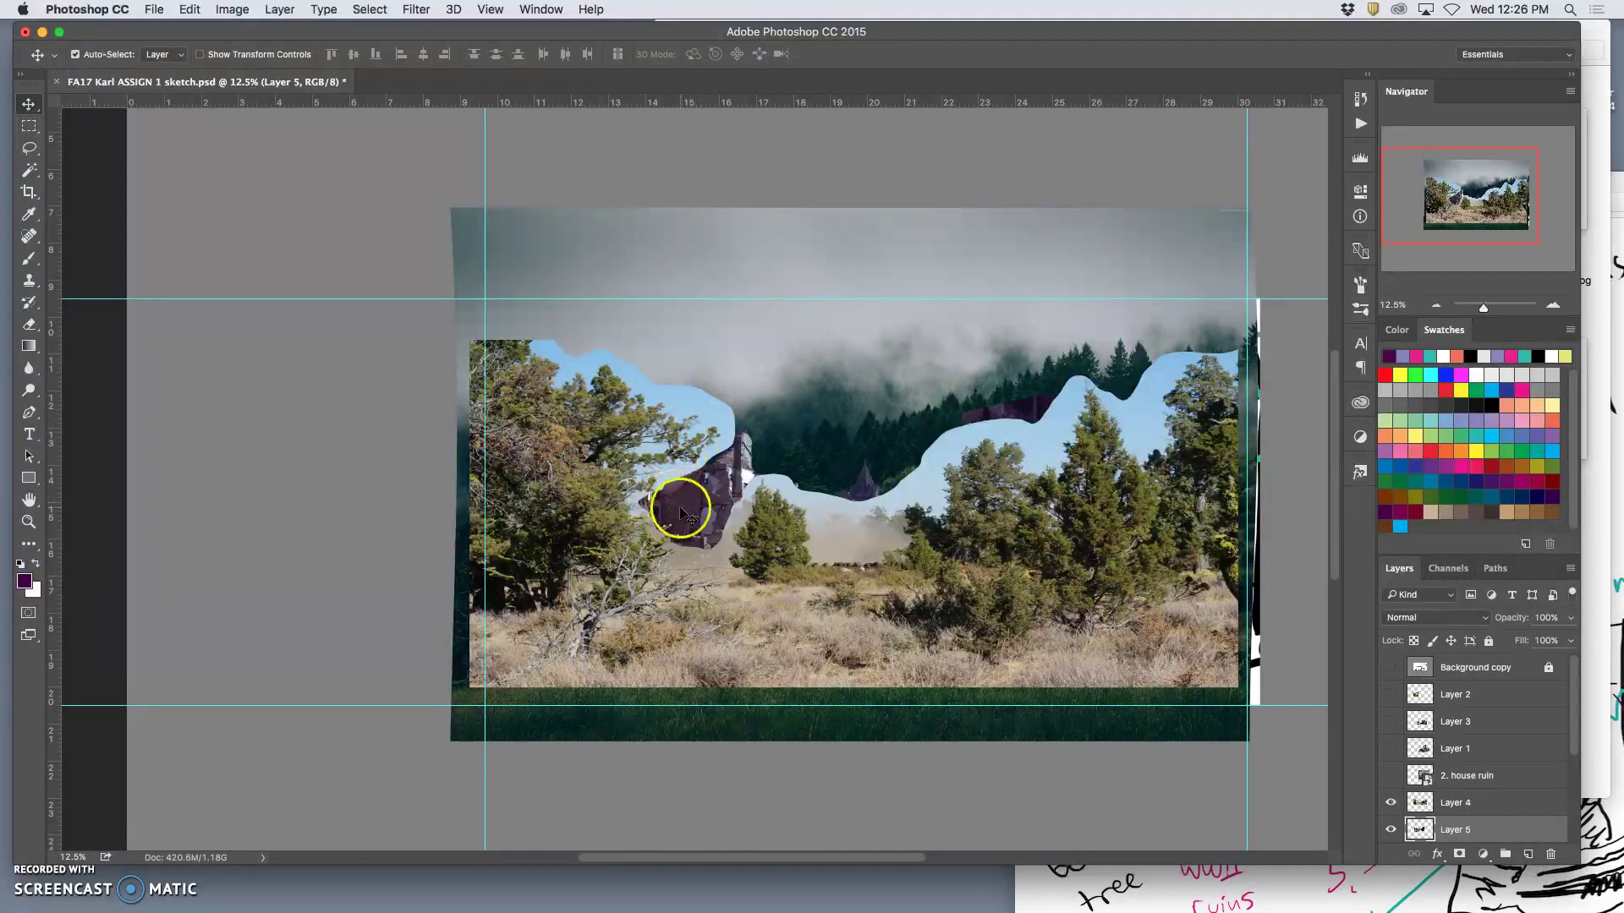
key(super+t)
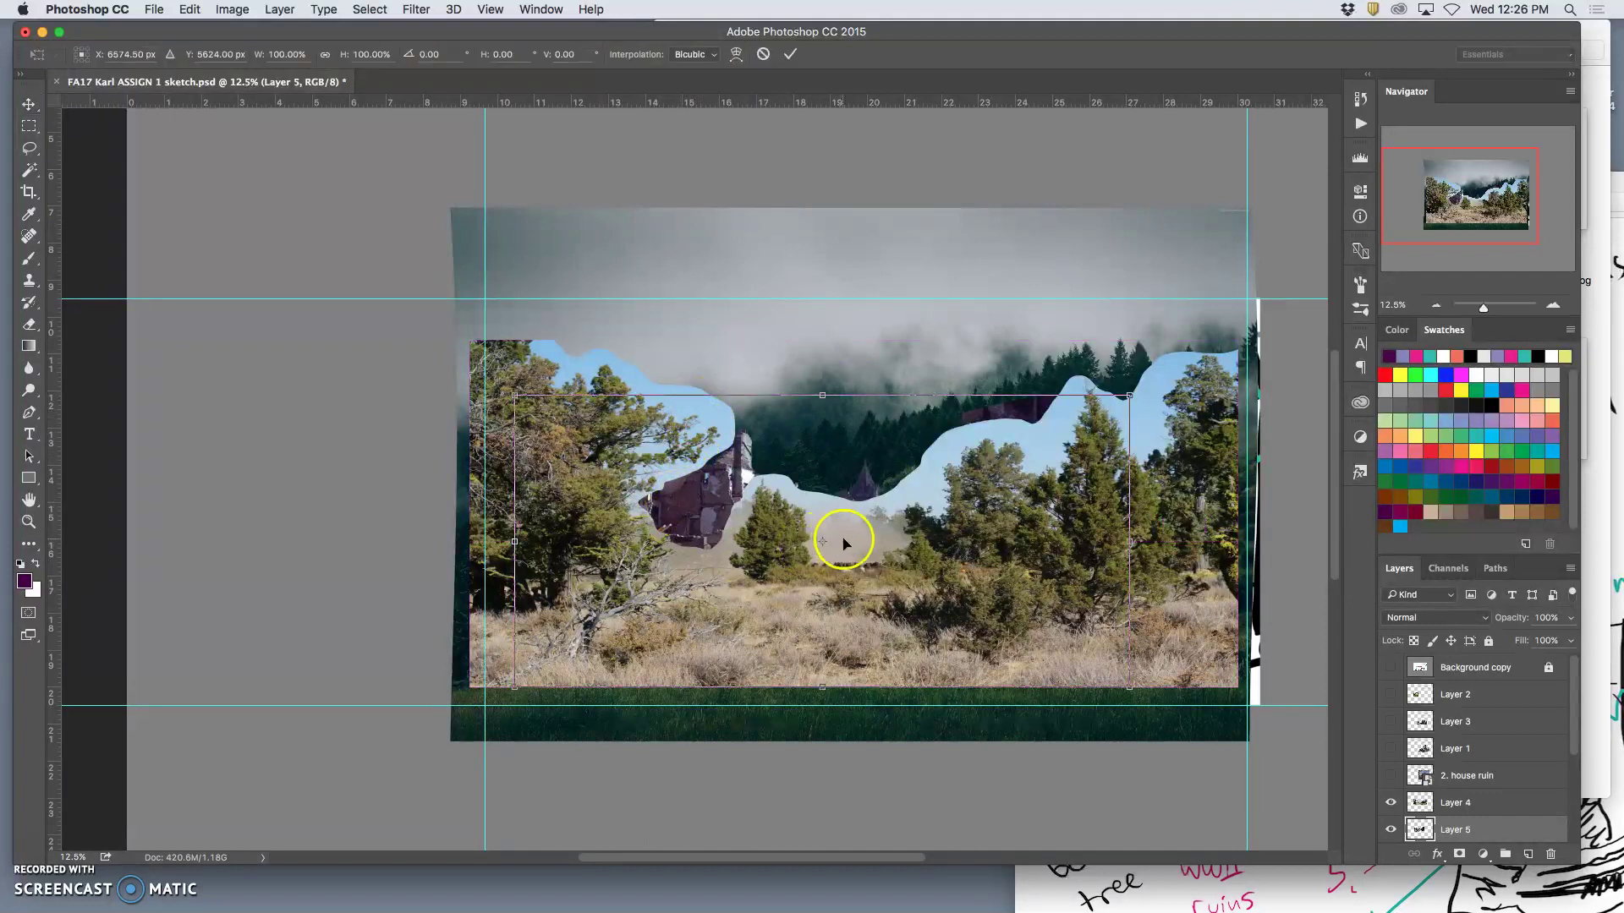
key(Return)
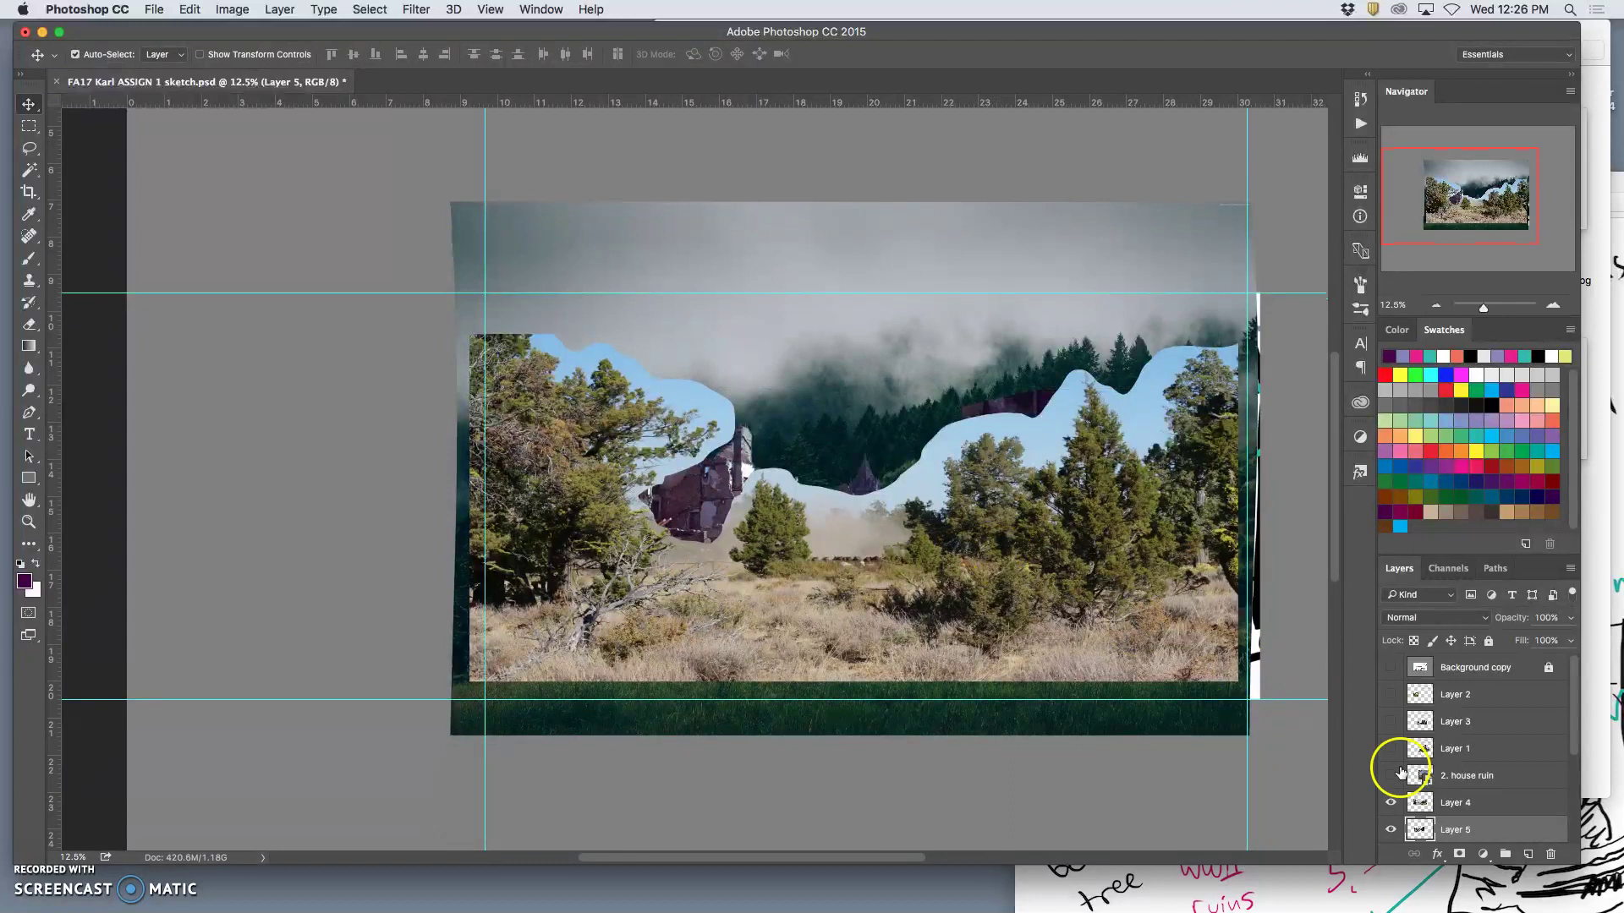
click(1392, 830)
click(1391, 830)
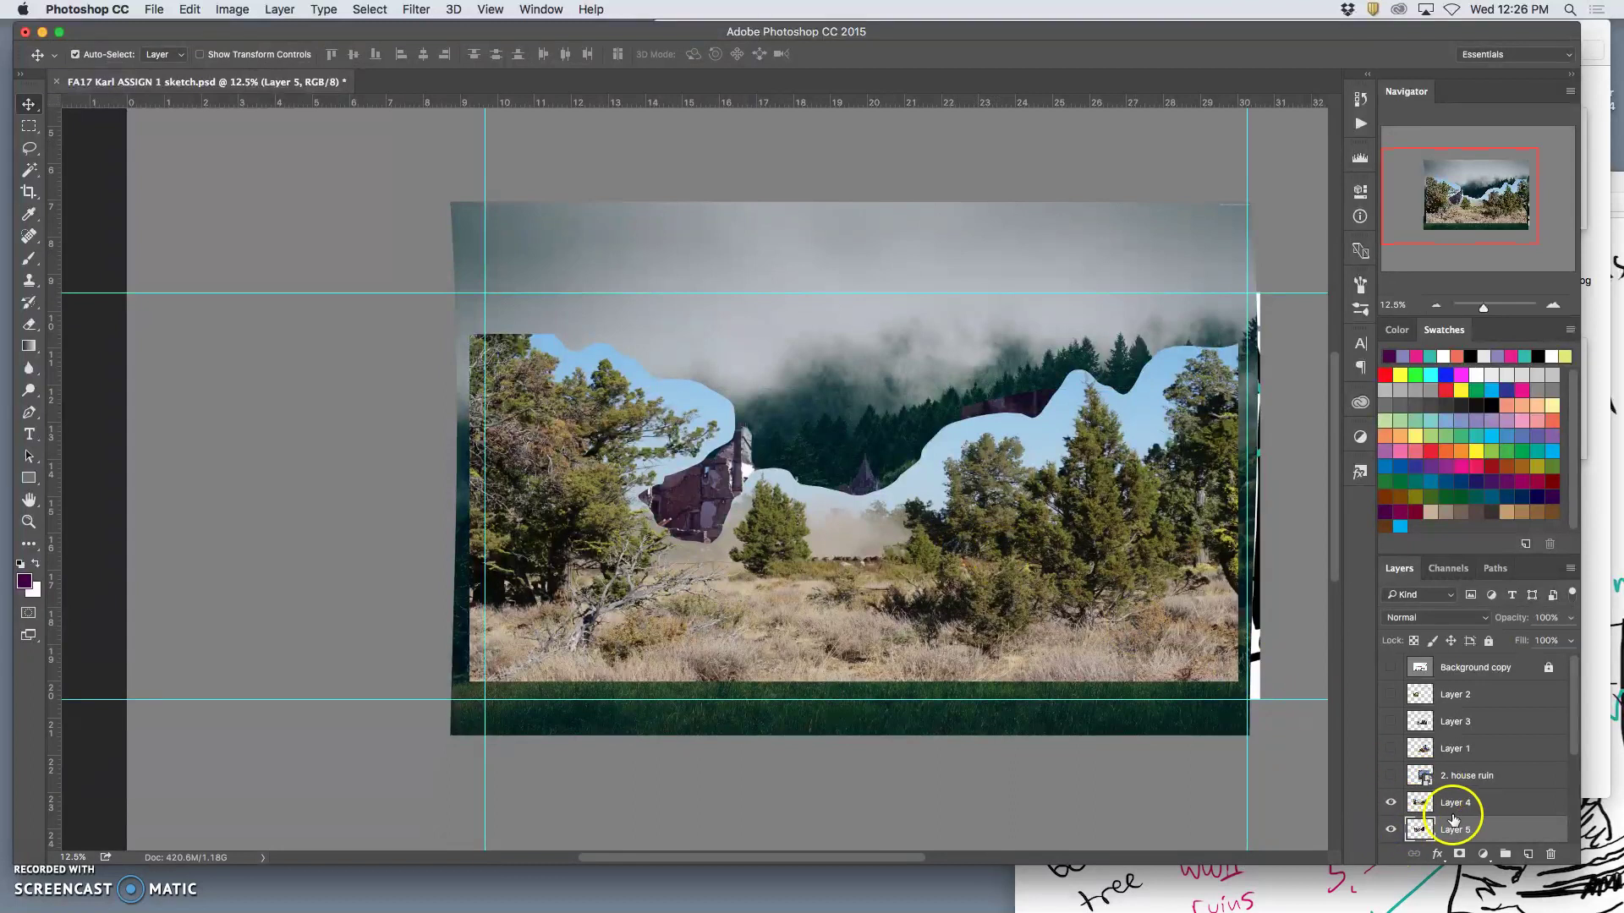
Warp the desert tree photo on Layer 4, pulling the area beside the house ruin slightly sideways to expose more of the ruin
click(1425, 804)
key(super+t)
right_click(931, 517)
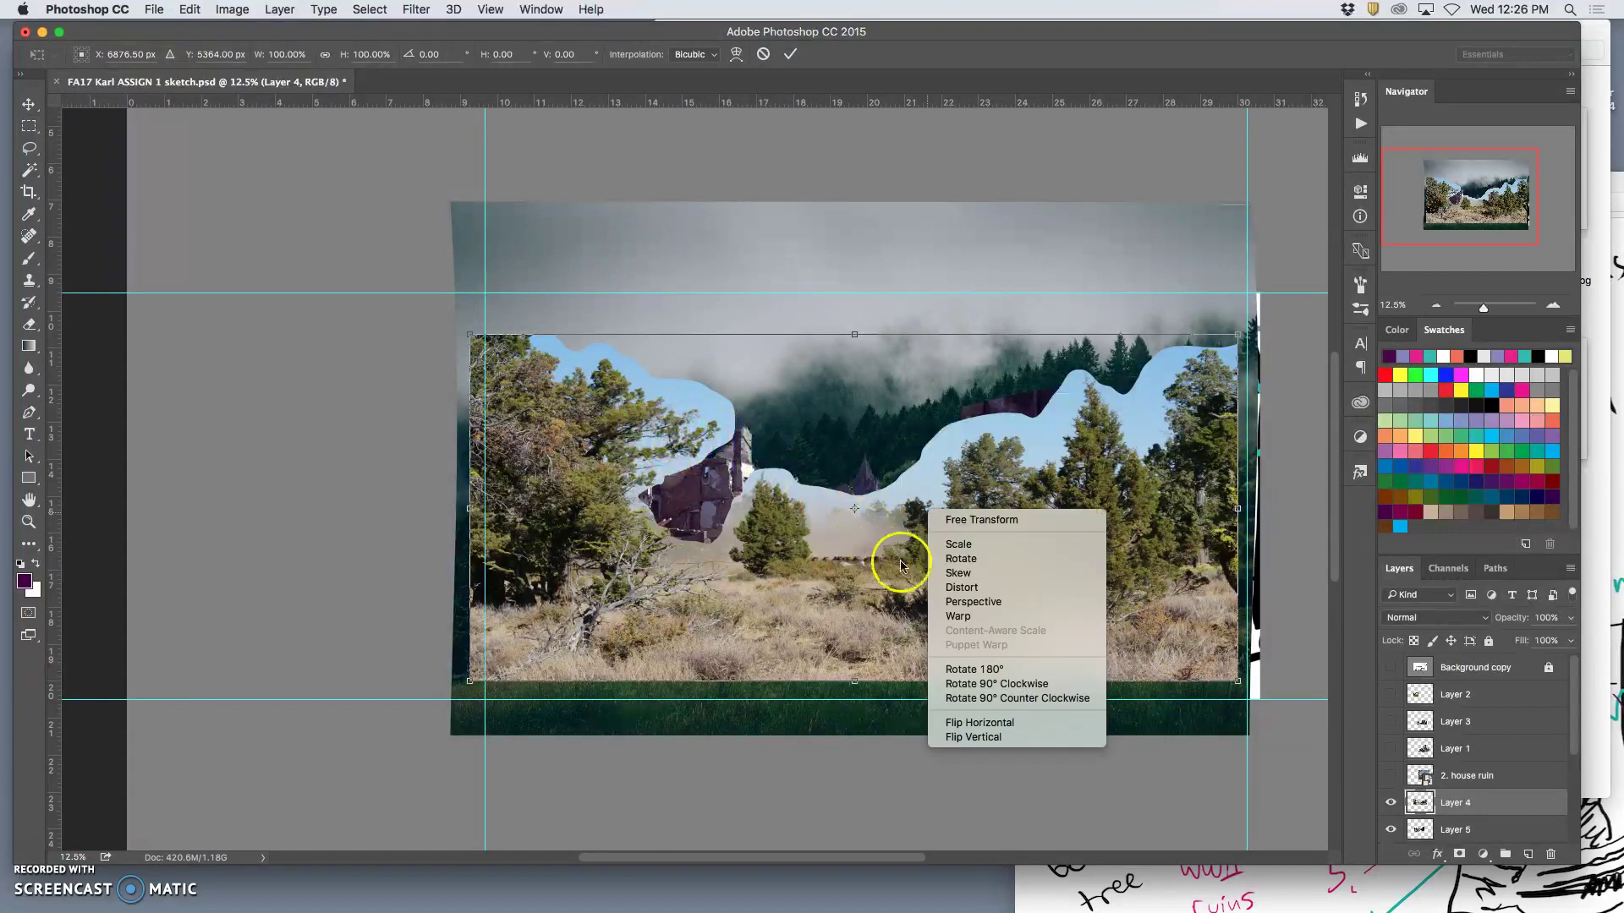
click(963, 616)
mouse_move(685, 428)
mouse_down()
mouse_move(659, 419)
mouse_move(724, 444)
mouse_move(658, 446)
mouse_move(675, 431)
mouse_up()
drag(600, 476, 611, 480)
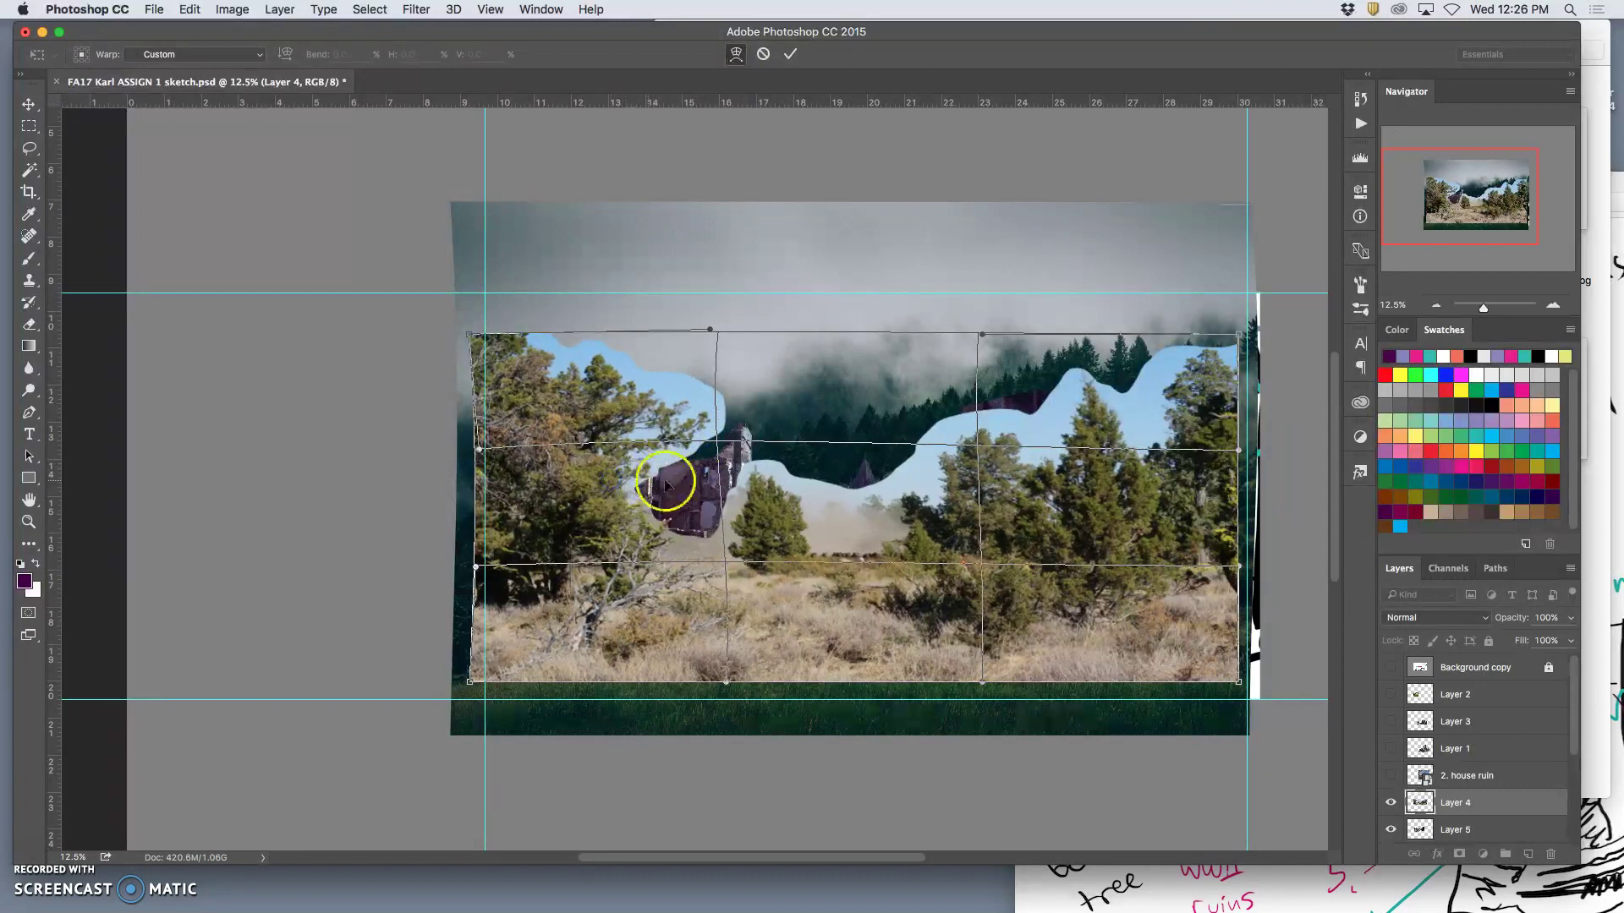
drag(723, 580, 718, 591)
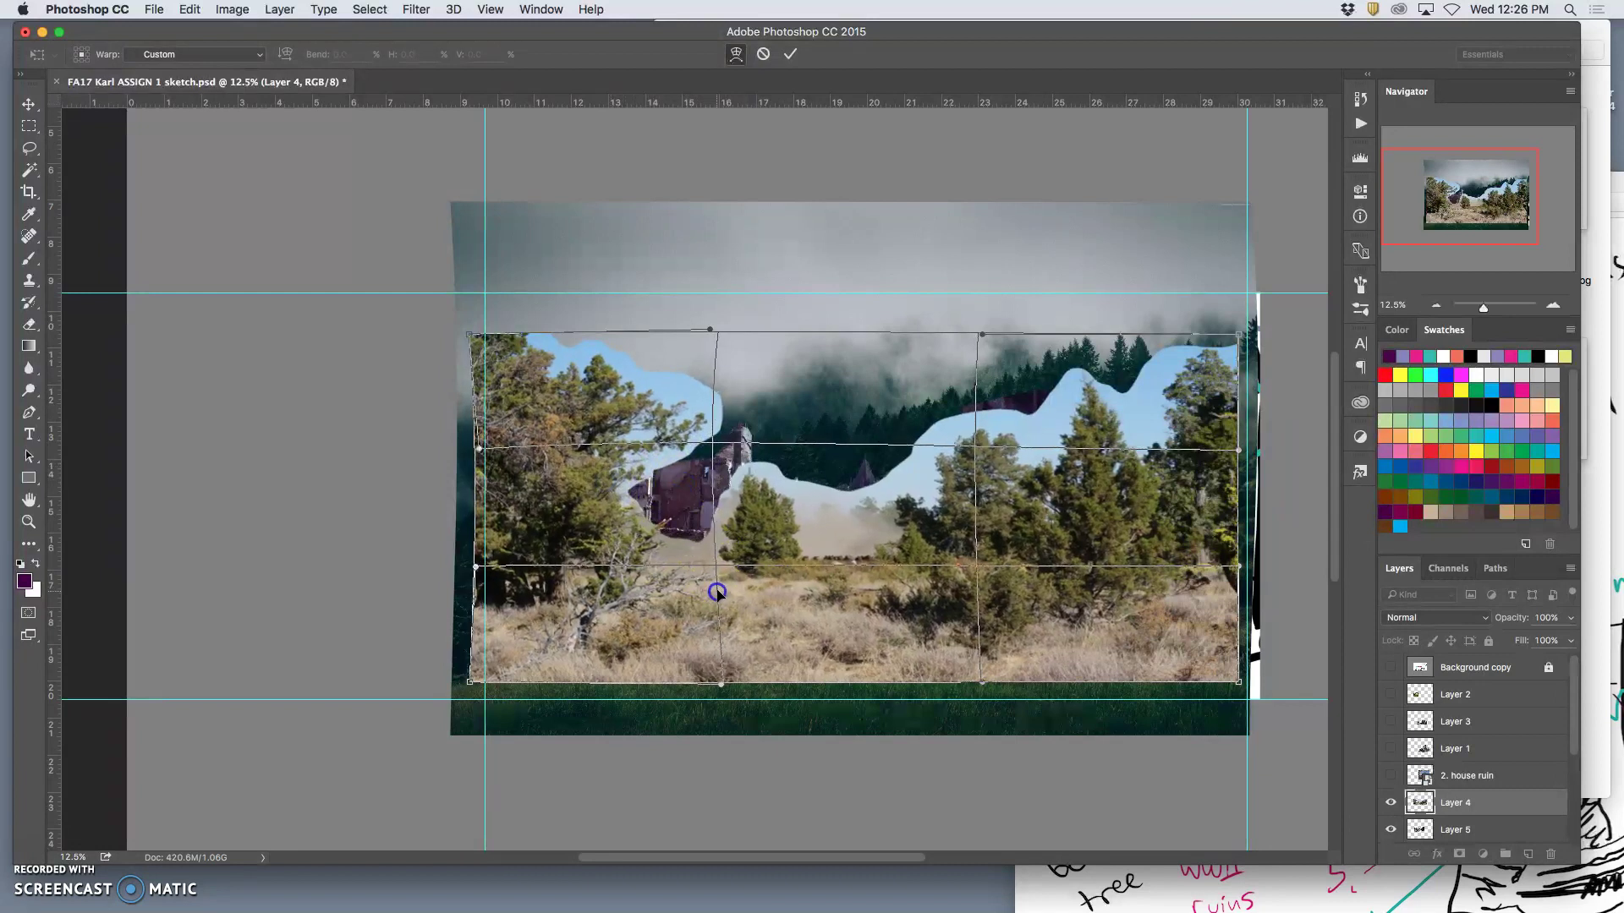
drag(845, 559, 850, 565)
drag(800, 469, 692, 453)
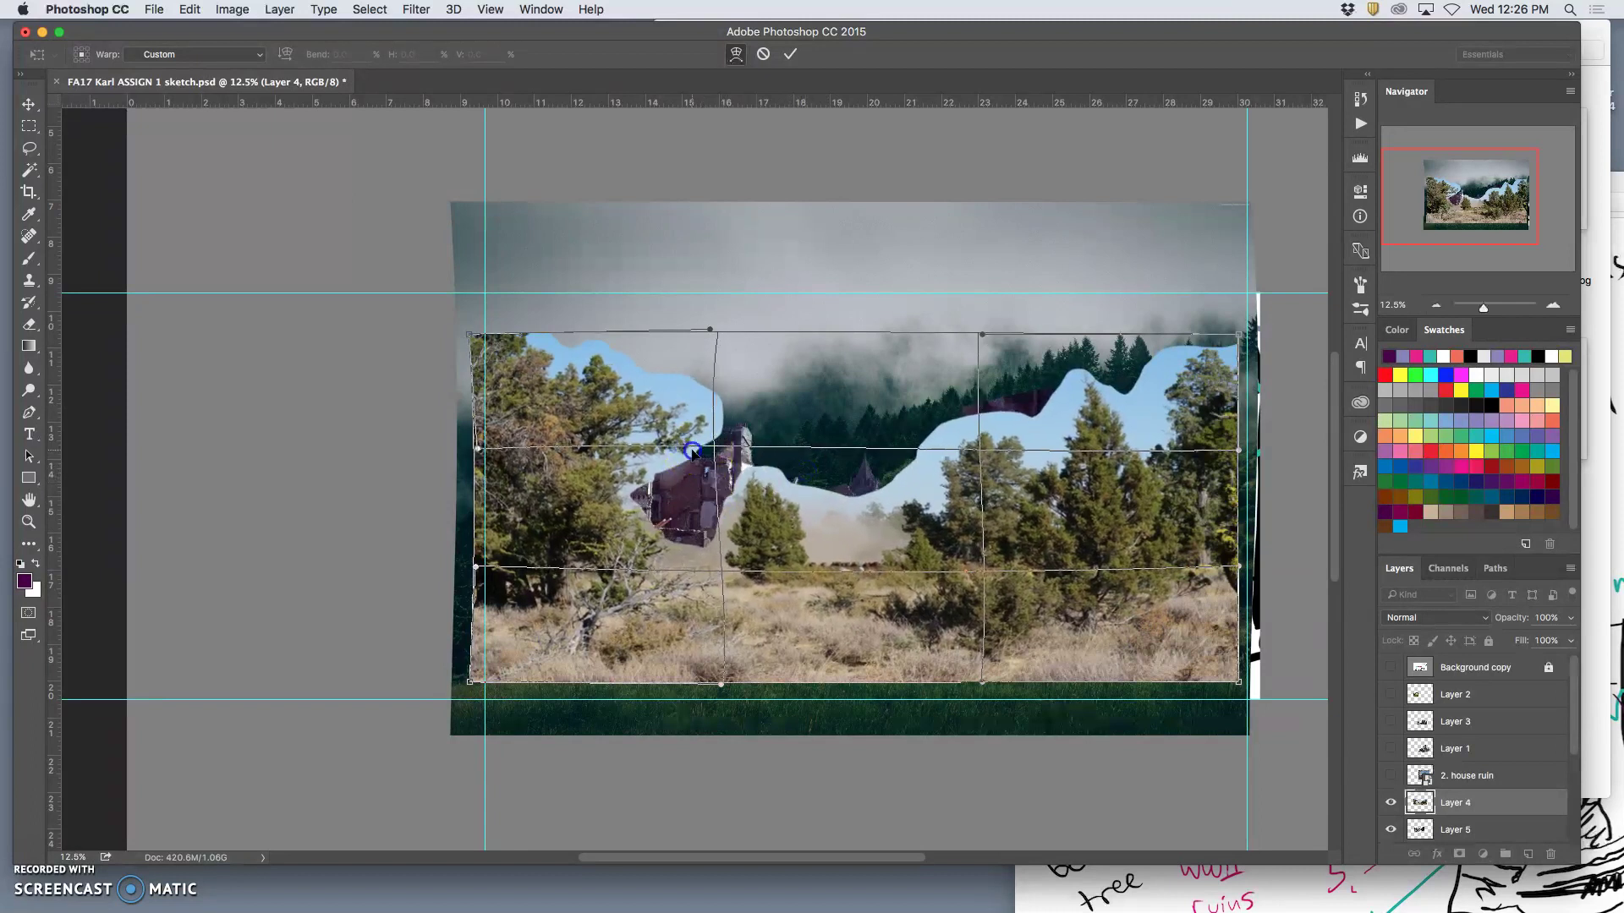
Bend the warp mesh of Layer 4 further along its upper edge and around the large left tree, shifting the foliage away from the ruin
drag(719, 333, 569, 318)
drag(688, 434, 741, 476)
drag(743, 583, 729, 582)
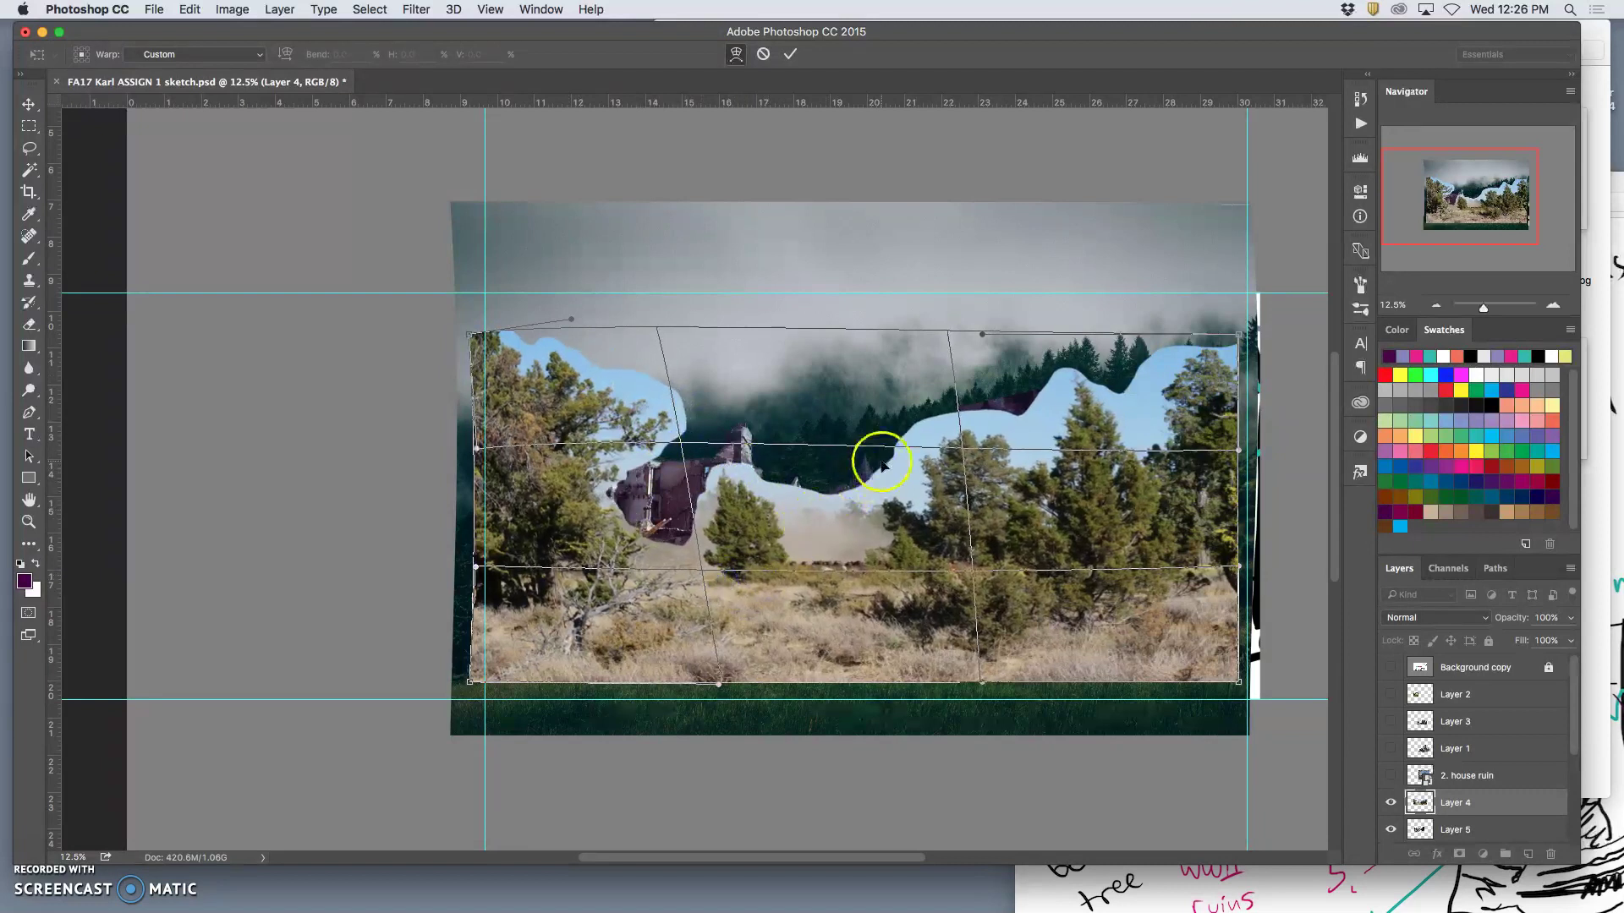
drag(880, 463, 898, 463)
drag(1075, 448, 1091, 445)
drag(803, 444, 810, 432)
drag(635, 438, 583, 434)
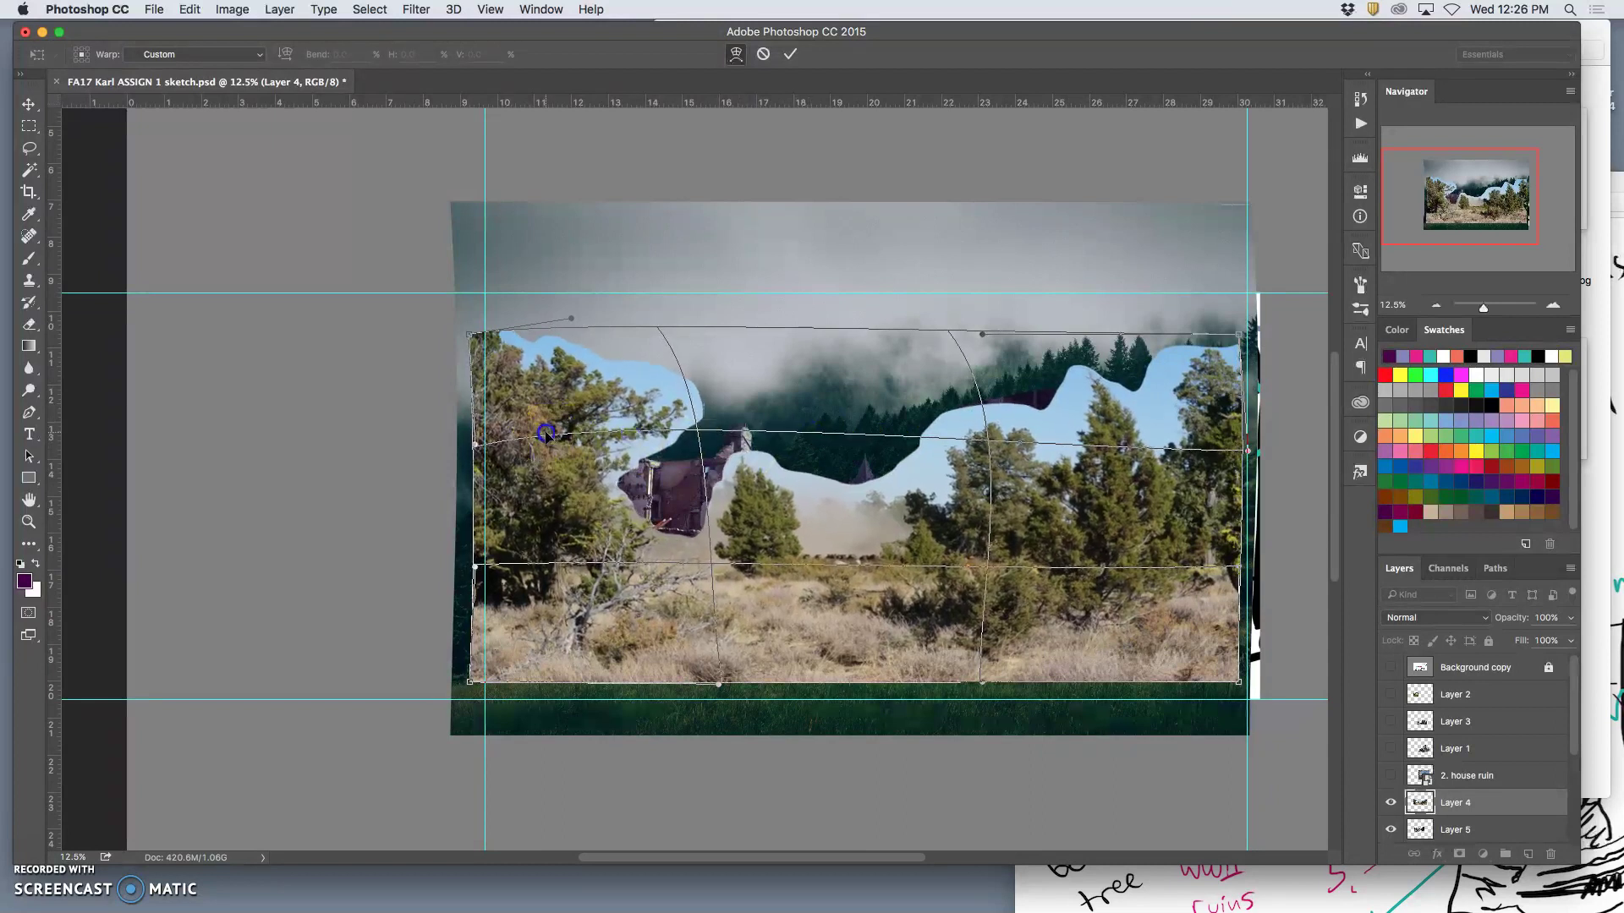
Stretch the upper-right corner of the Layer 4 warp outward past the right guide, fine-tune the middle trees, and apply the warp
drag(747, 565, 732, 562)
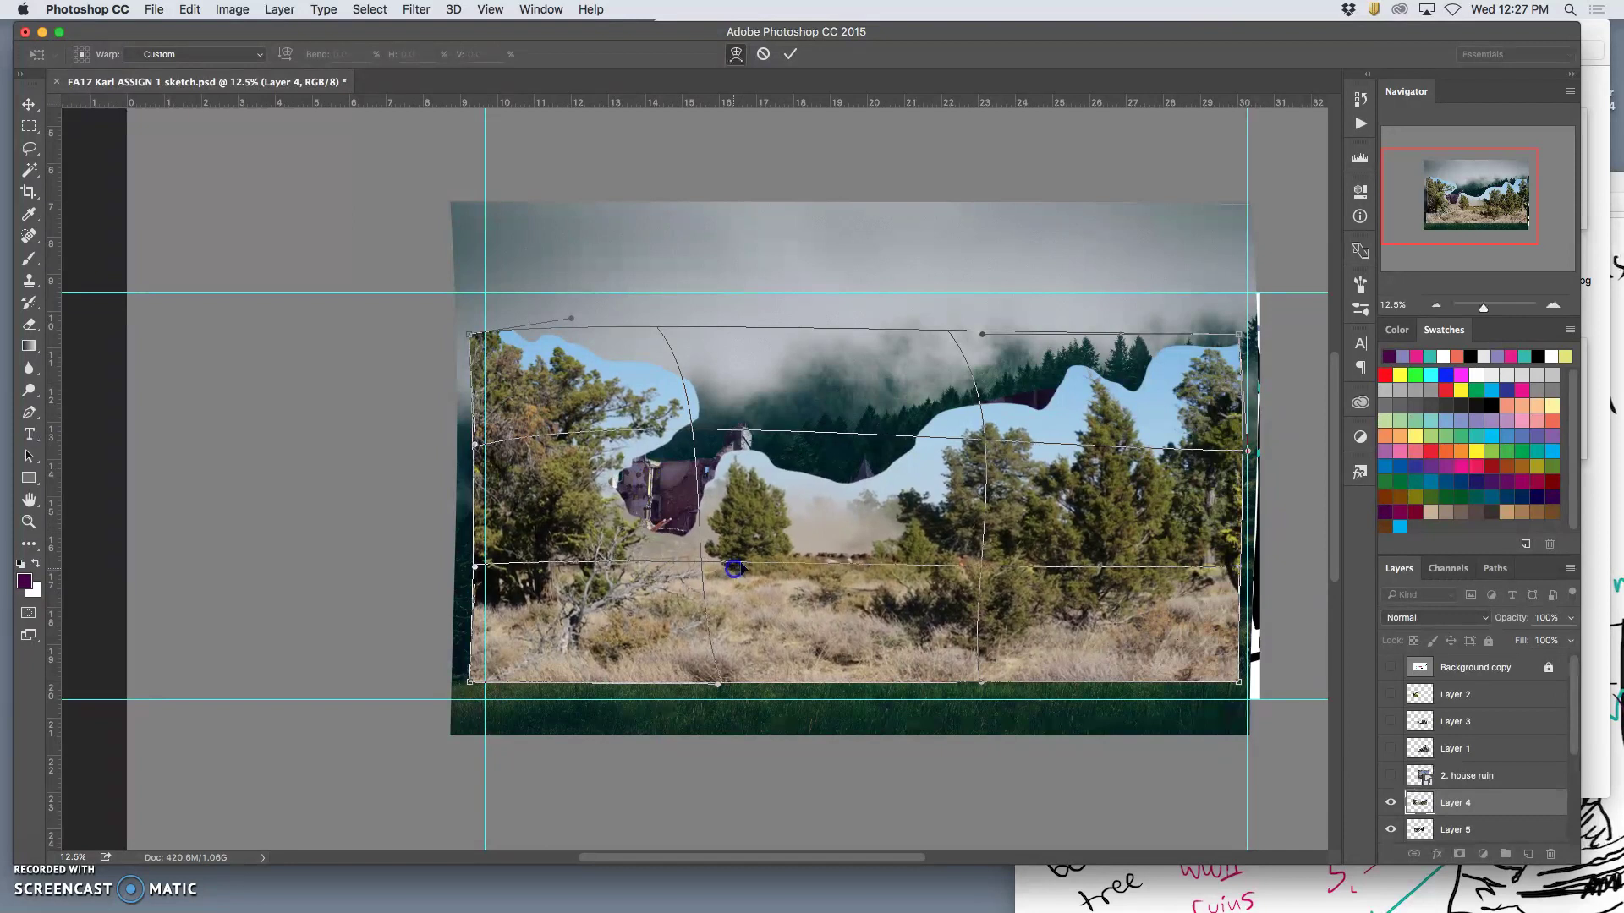
drag(902, 448, 875, 433)
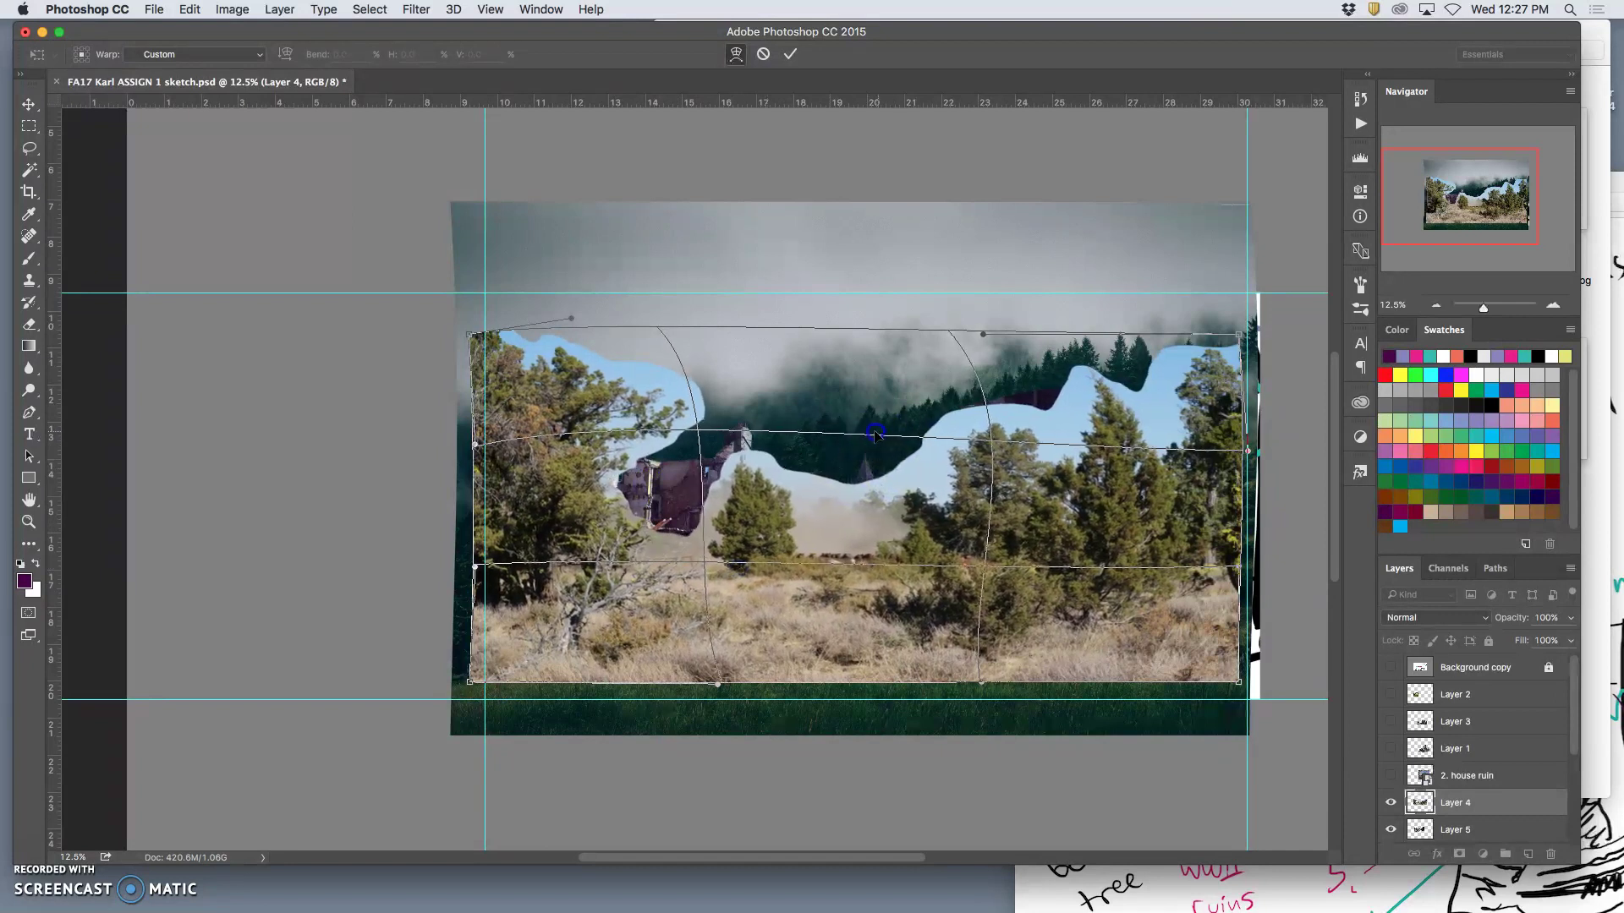
drag(1022, 444, 1028, 432)
drag(1129, 338, 1165, 337)
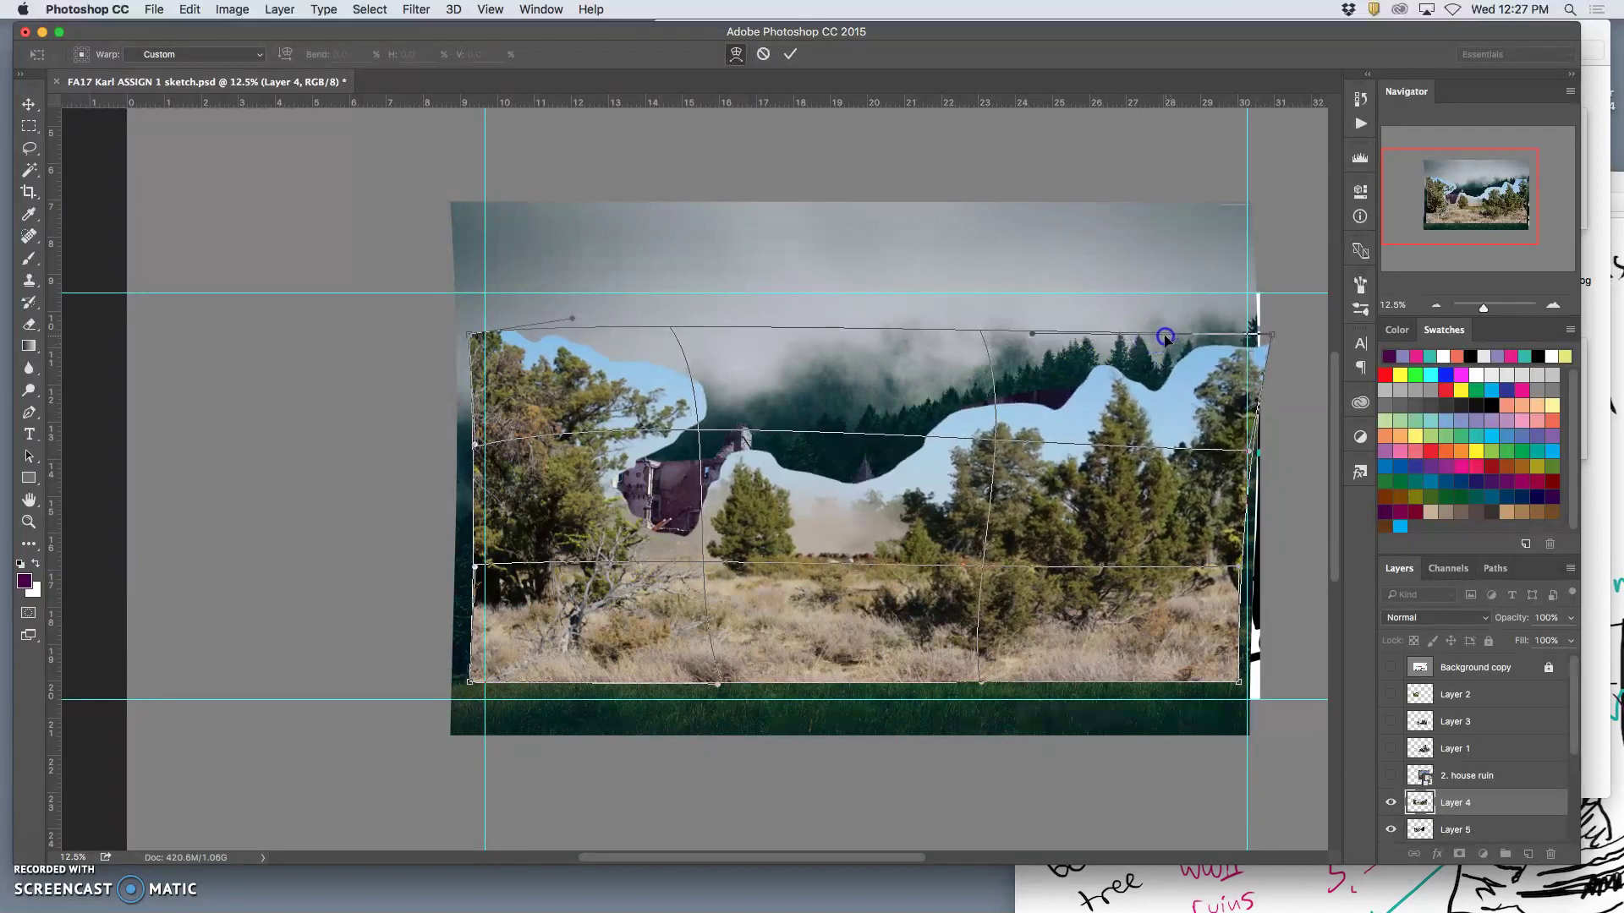
drag(1095, 461, 1079, 476)
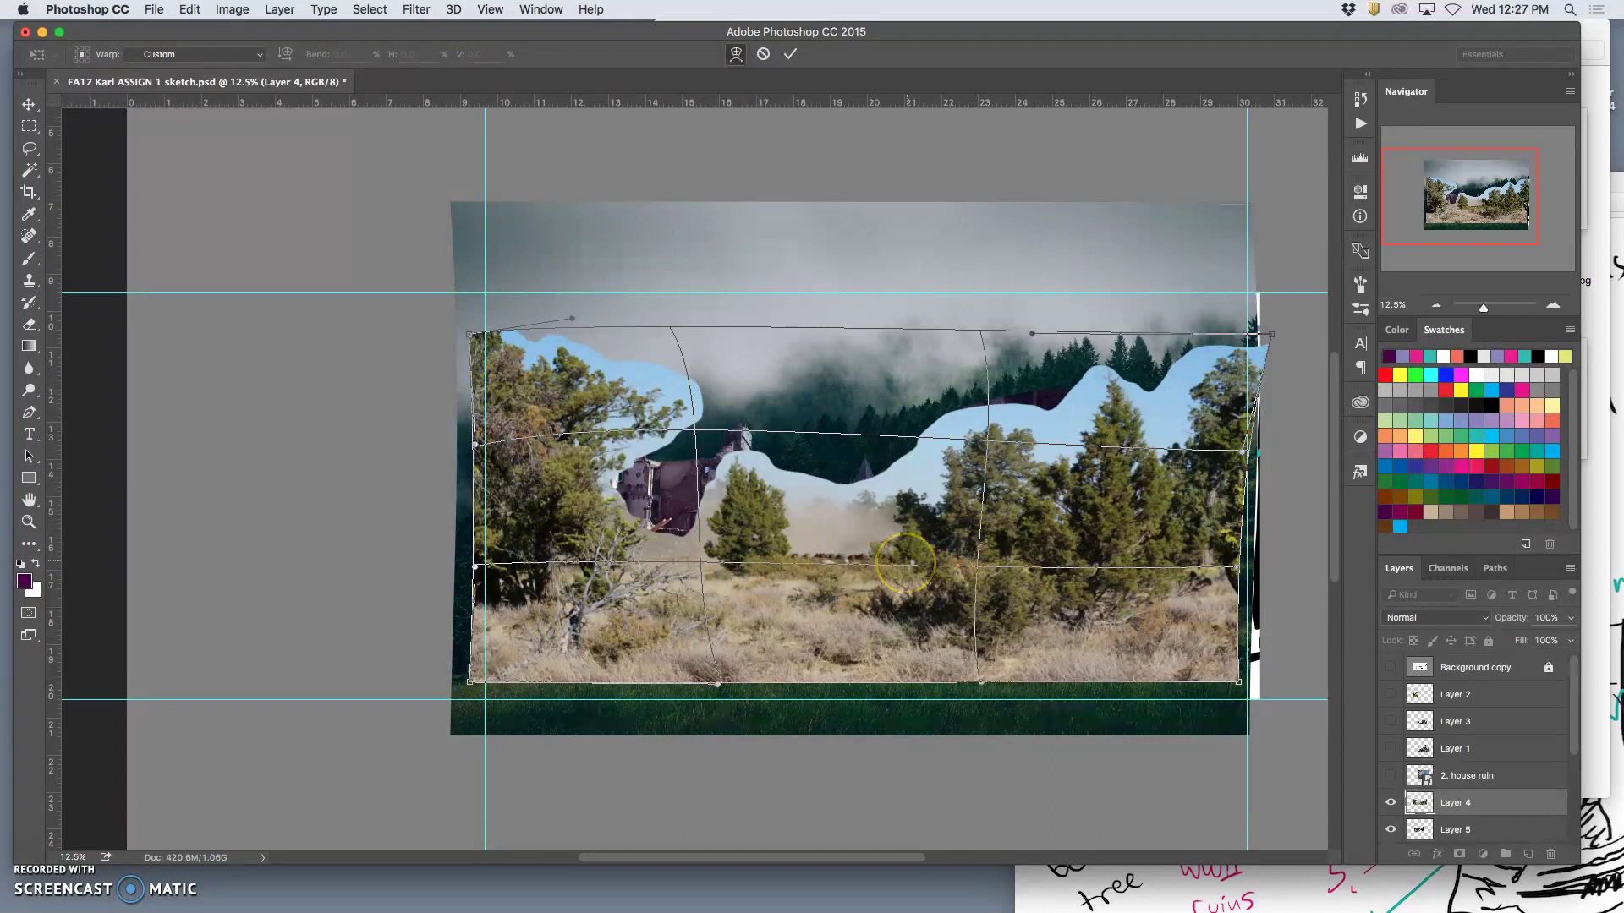
key(Return)
Compare Layer 4 before and after the warp by repeatedly undoing and redoing it
key(super+z)
key(super+z)
key(super+z)
key(super+z)
key(super+z)
key(super+z)
key(super+z)
key(super+z)
super+click(851, 502)
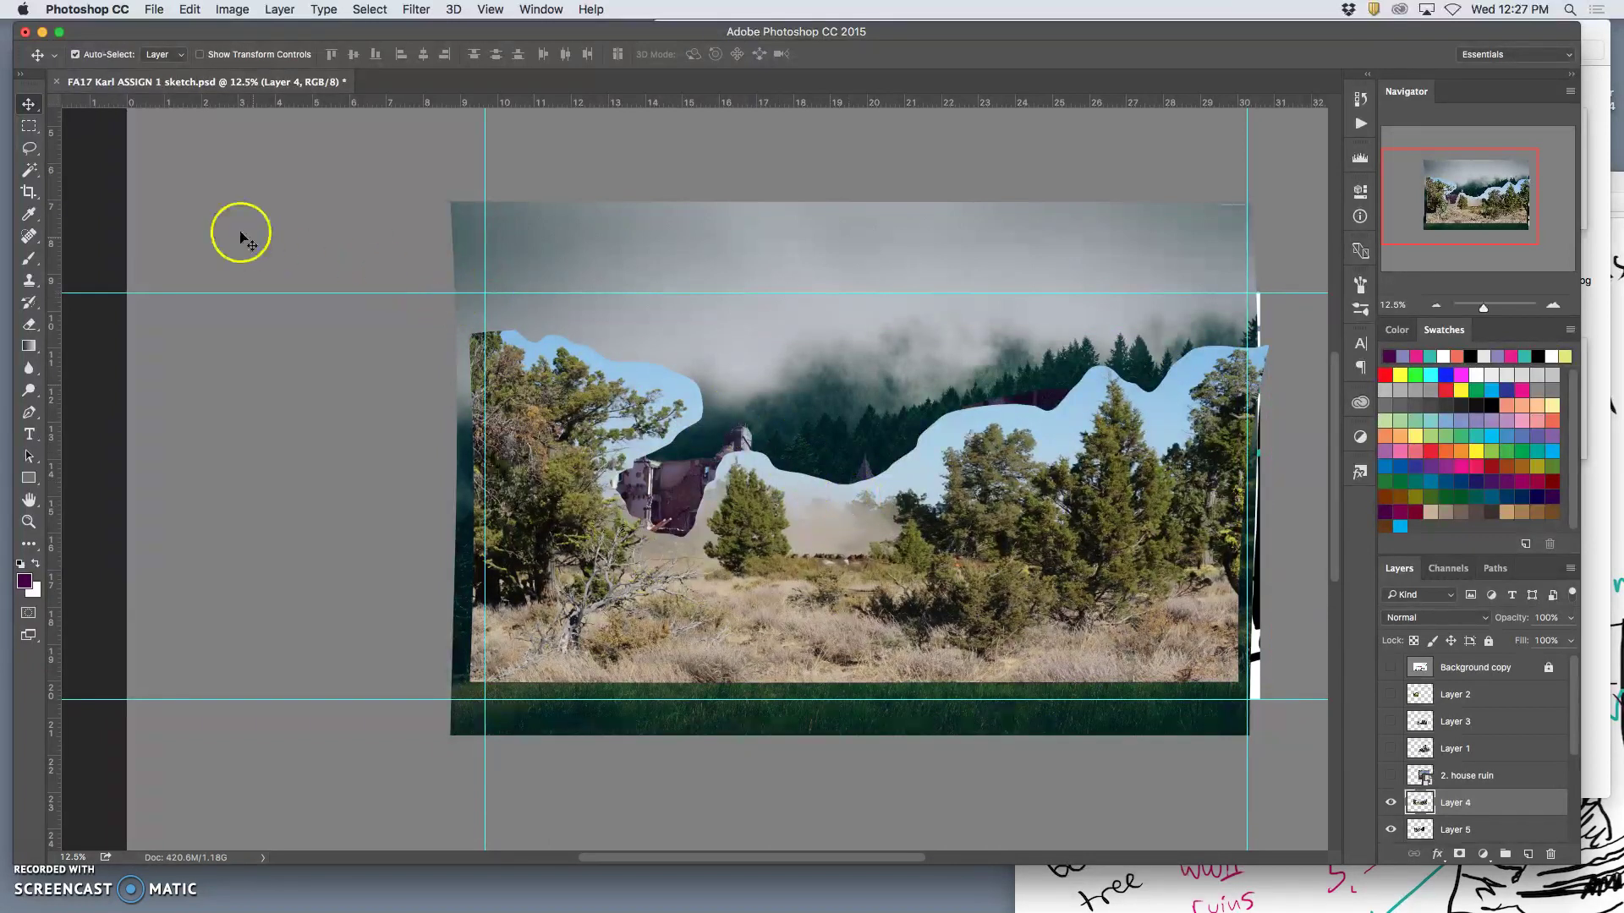
Select the blue sky on Layer 4 with the Magic Wand, Contiguous off, adding the pale sky near the horizon but leaving out the tan haze
click(31, 171)
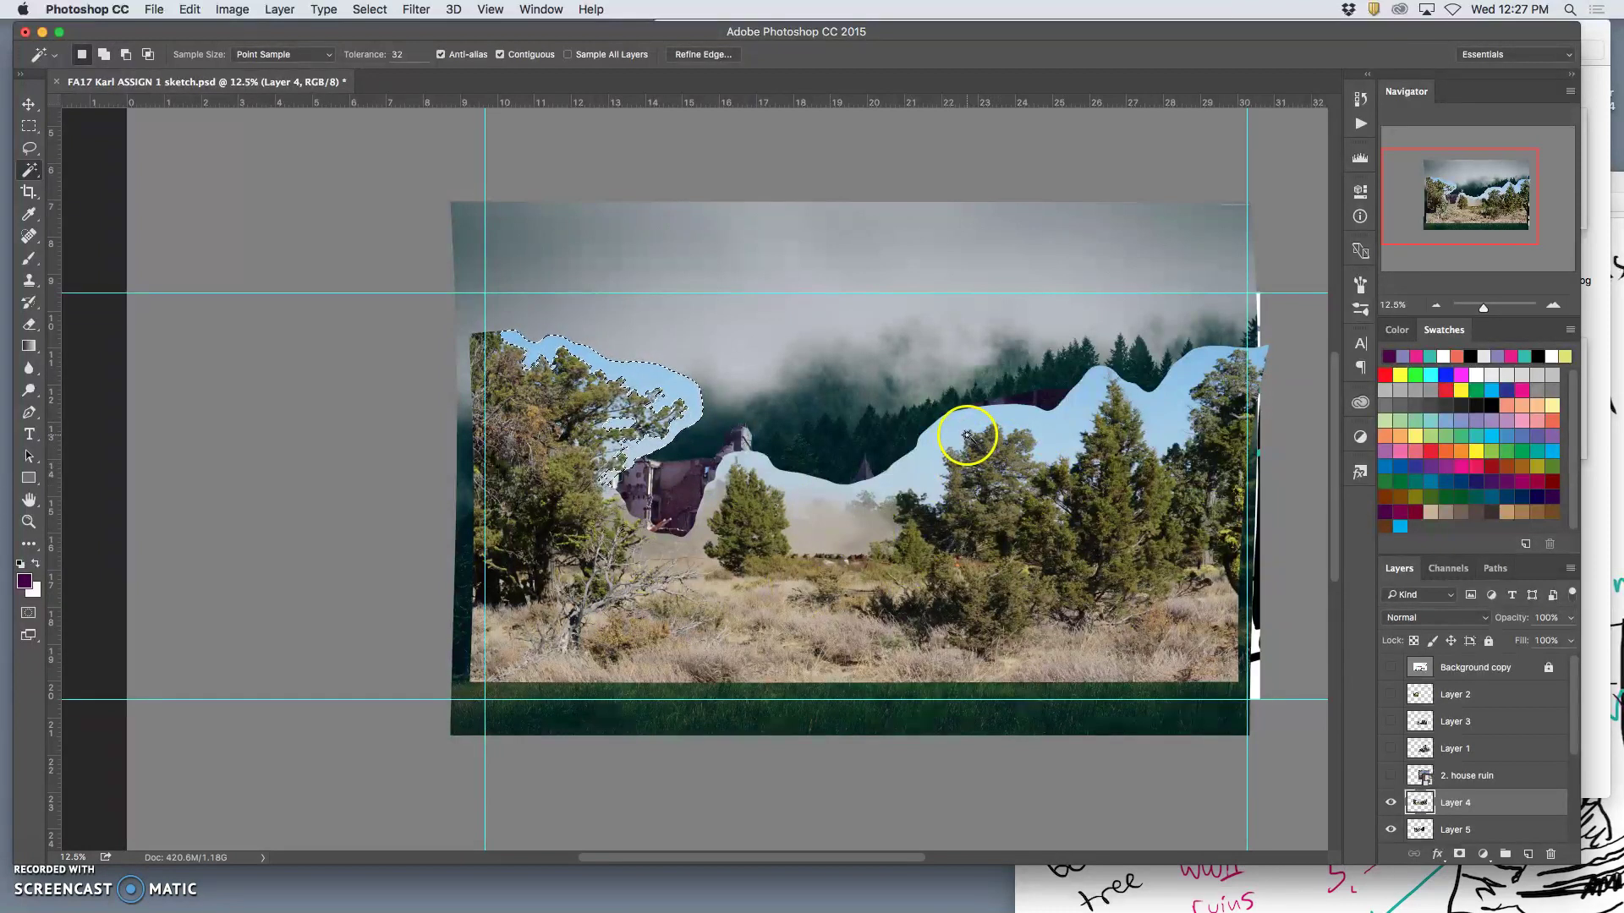
click(500, 54)
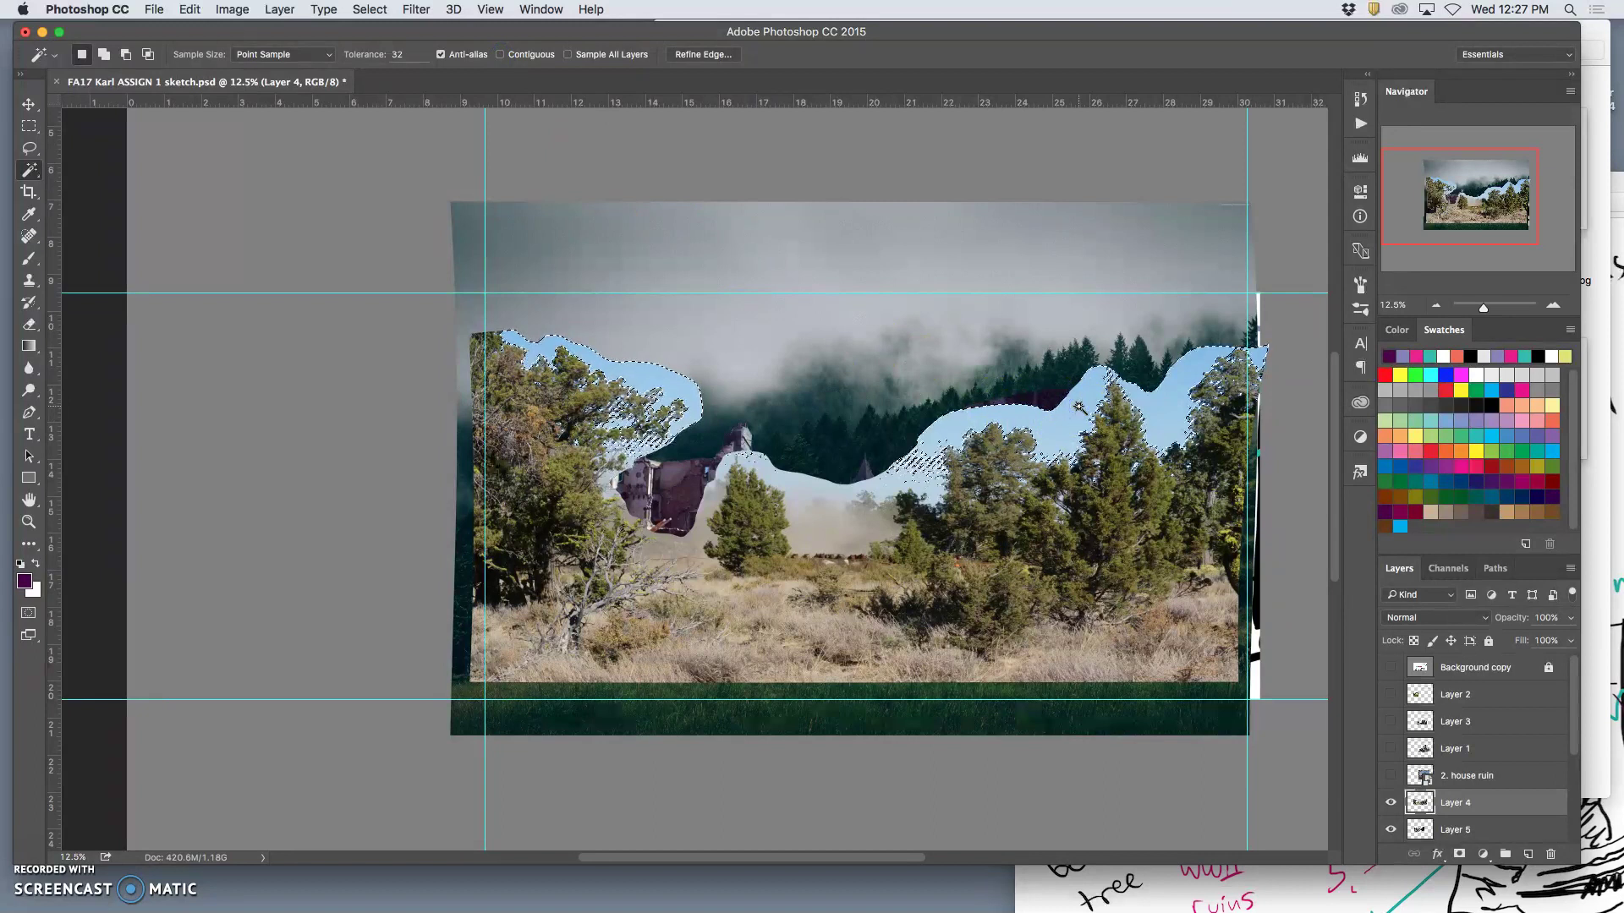
shift+click(886, 454)
shift+click(875, 484)
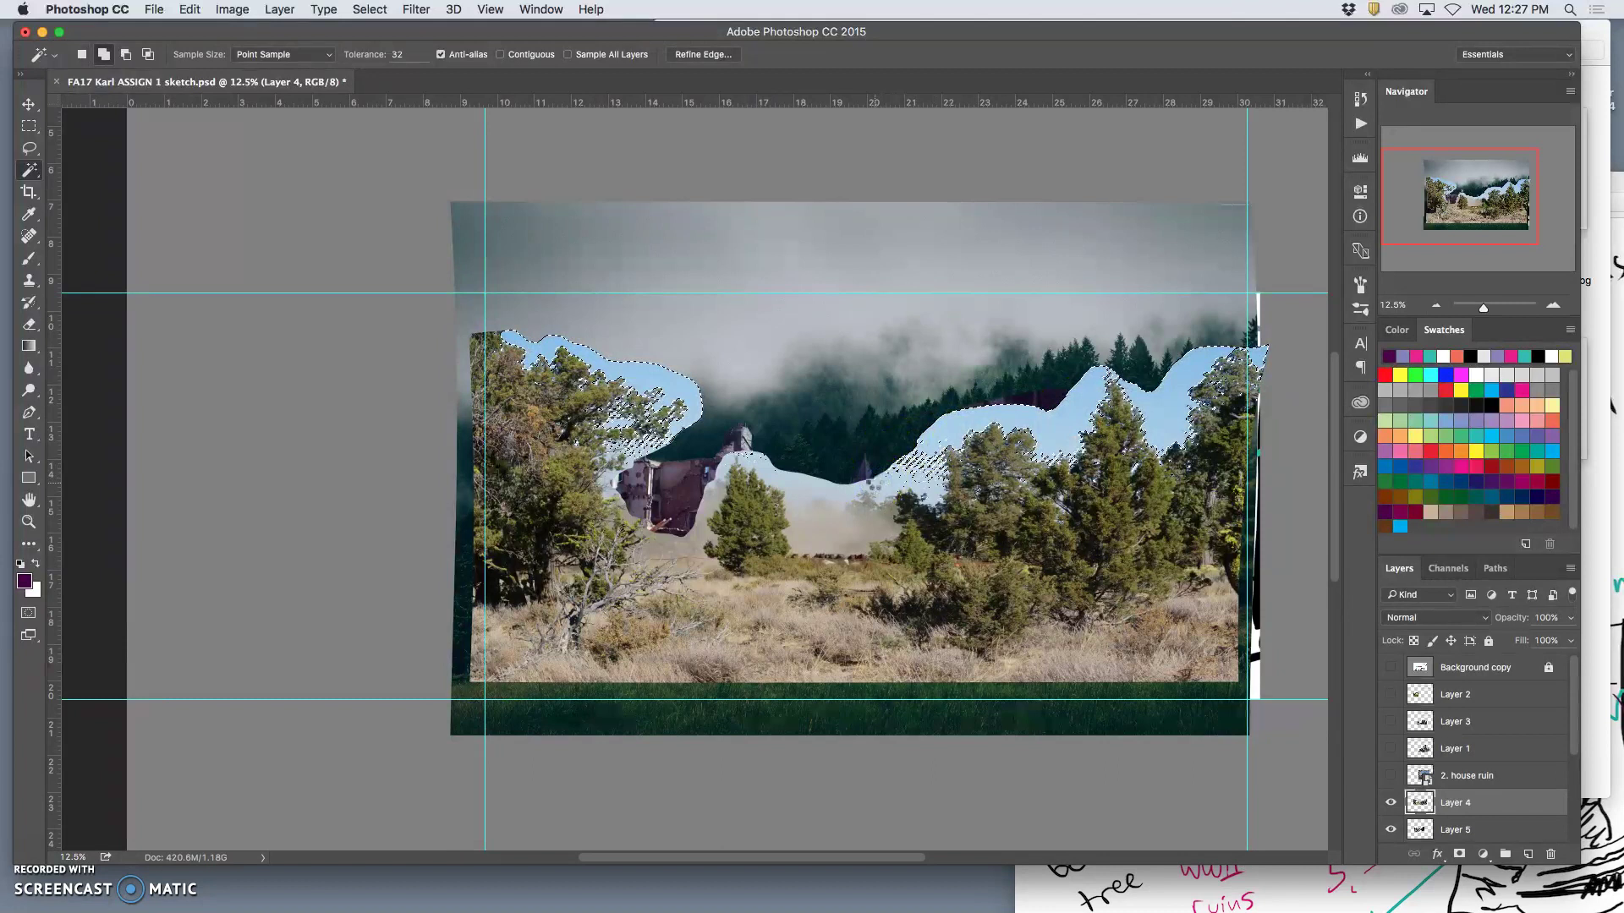
shift+click(897, 475)
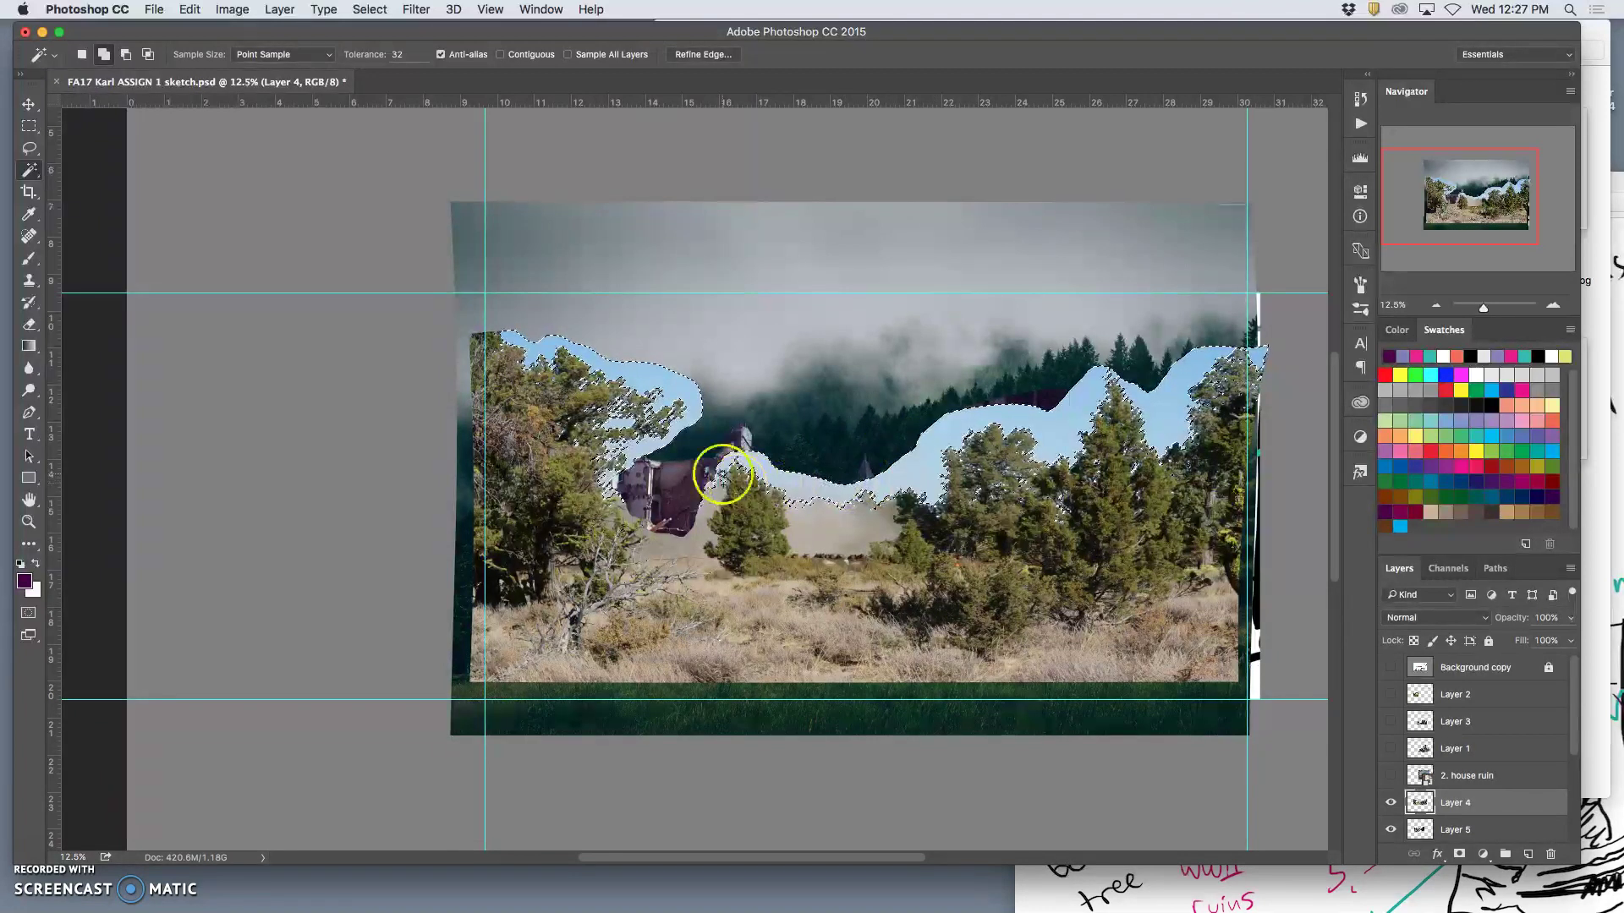
shift+click(707, 489)
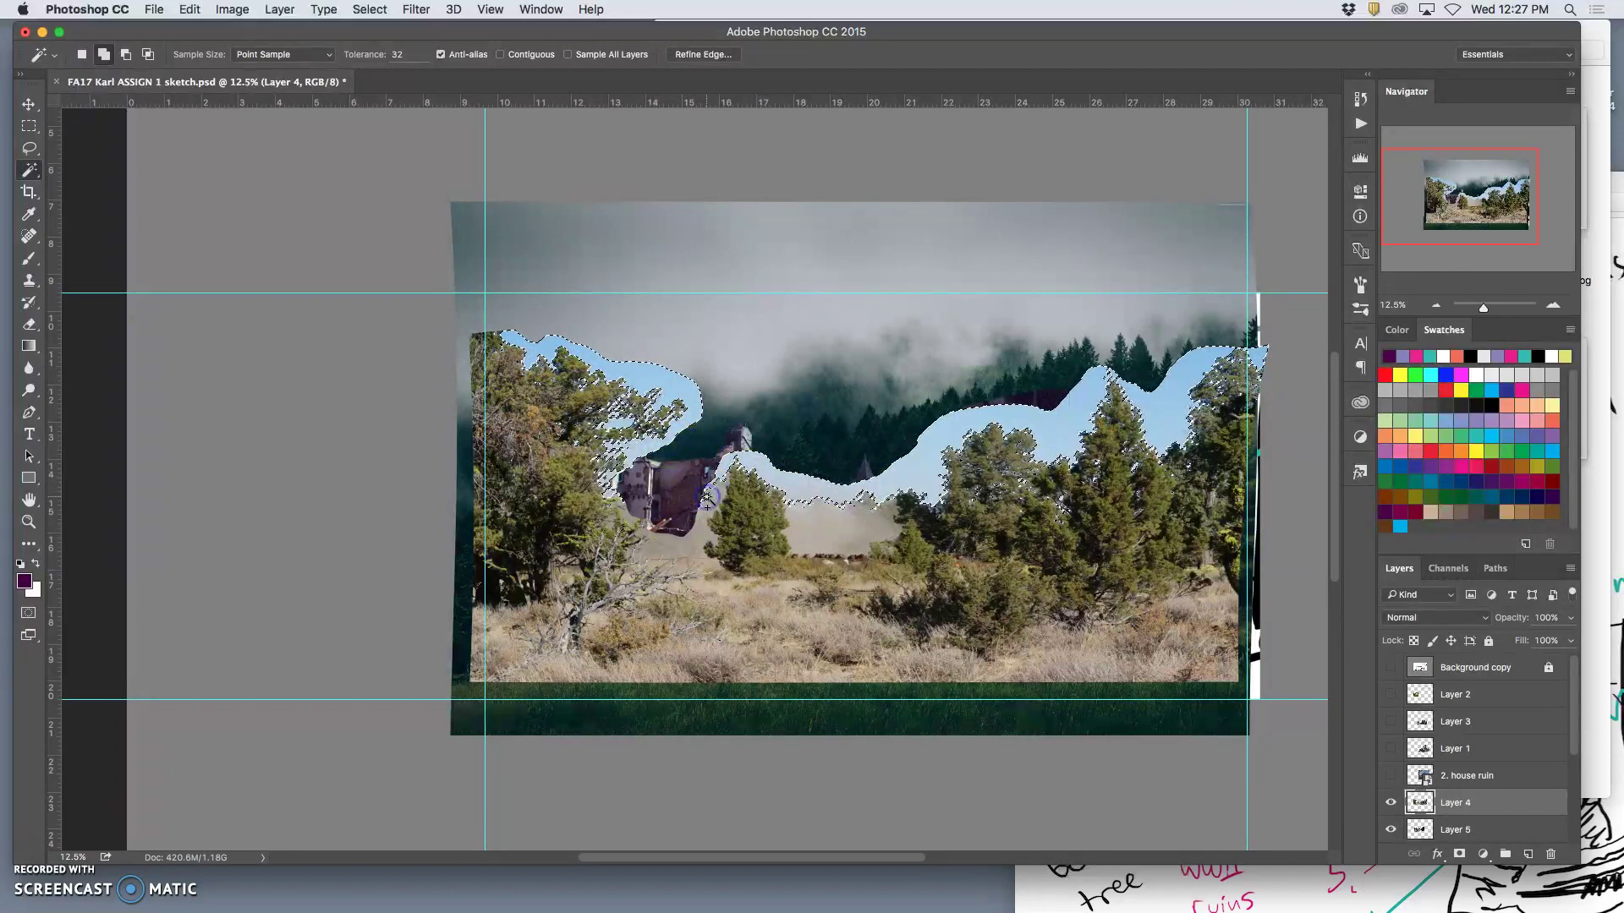
click(728, 542)
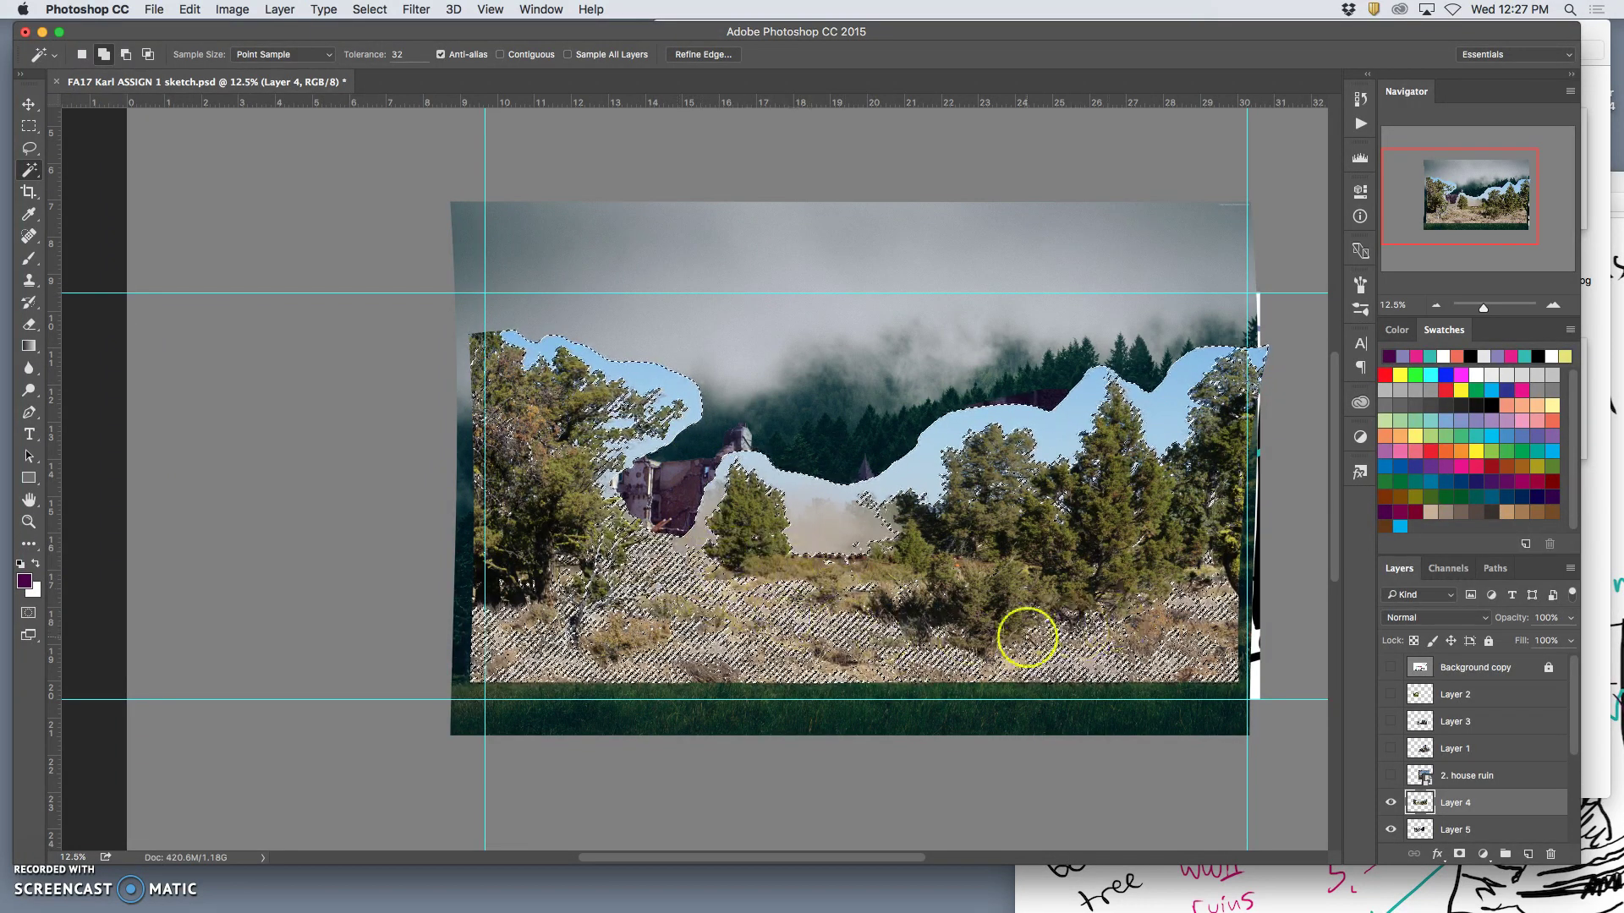
key(super+z)
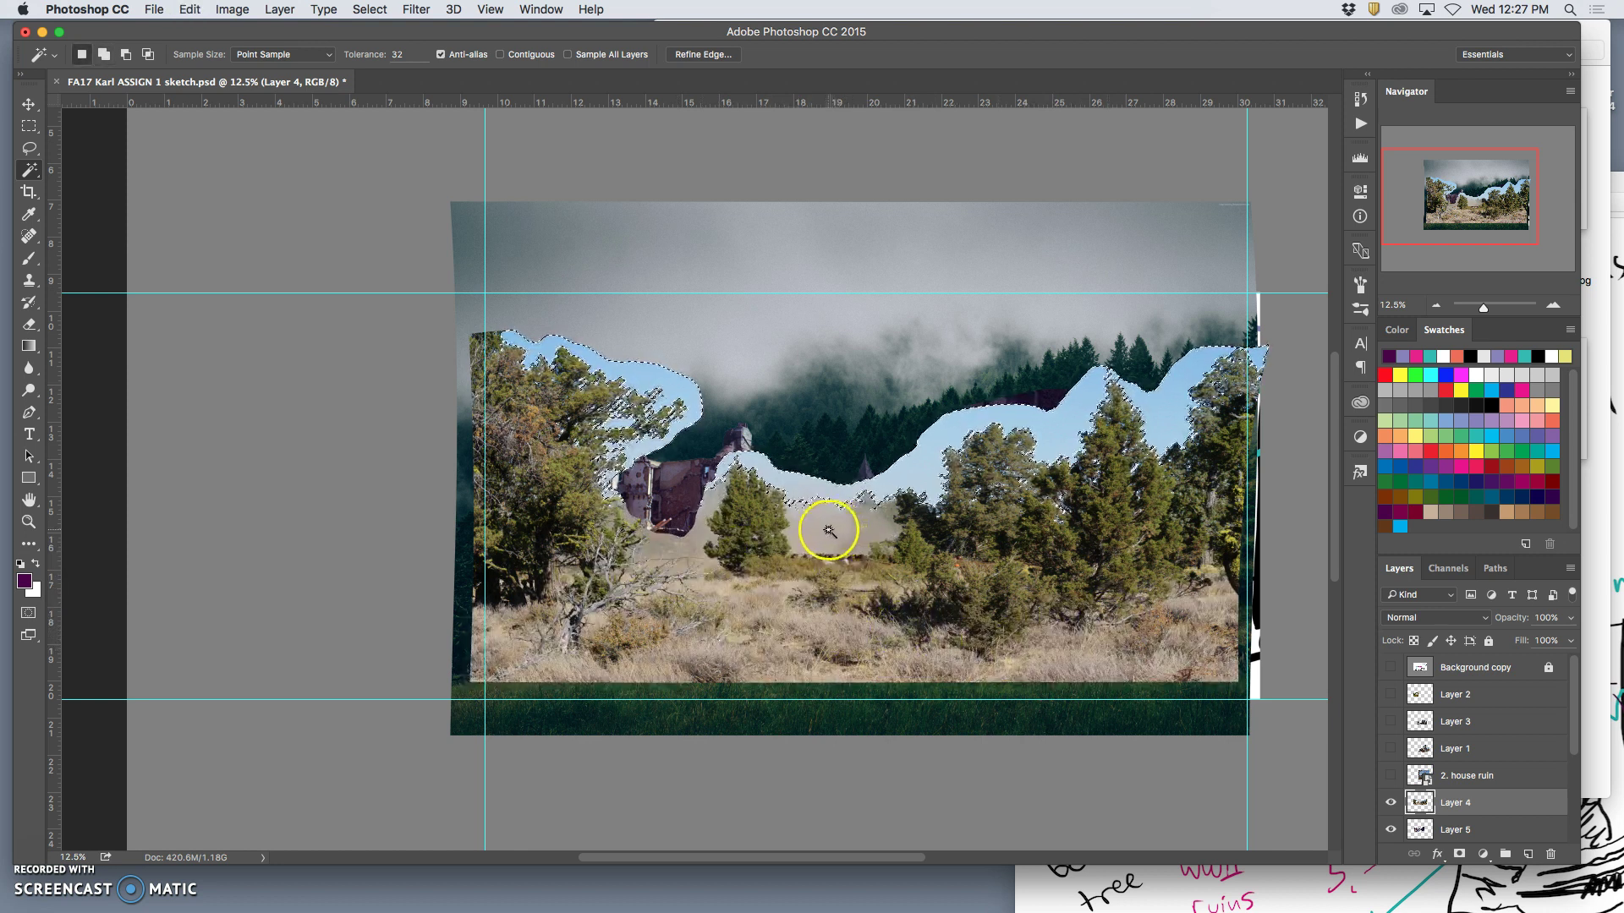
Refine the sky selection's edge with Smooth 5, Feather 0.8 px, Contrast 0 and Shift Edge +11%, output to Selection
click(700, 56)
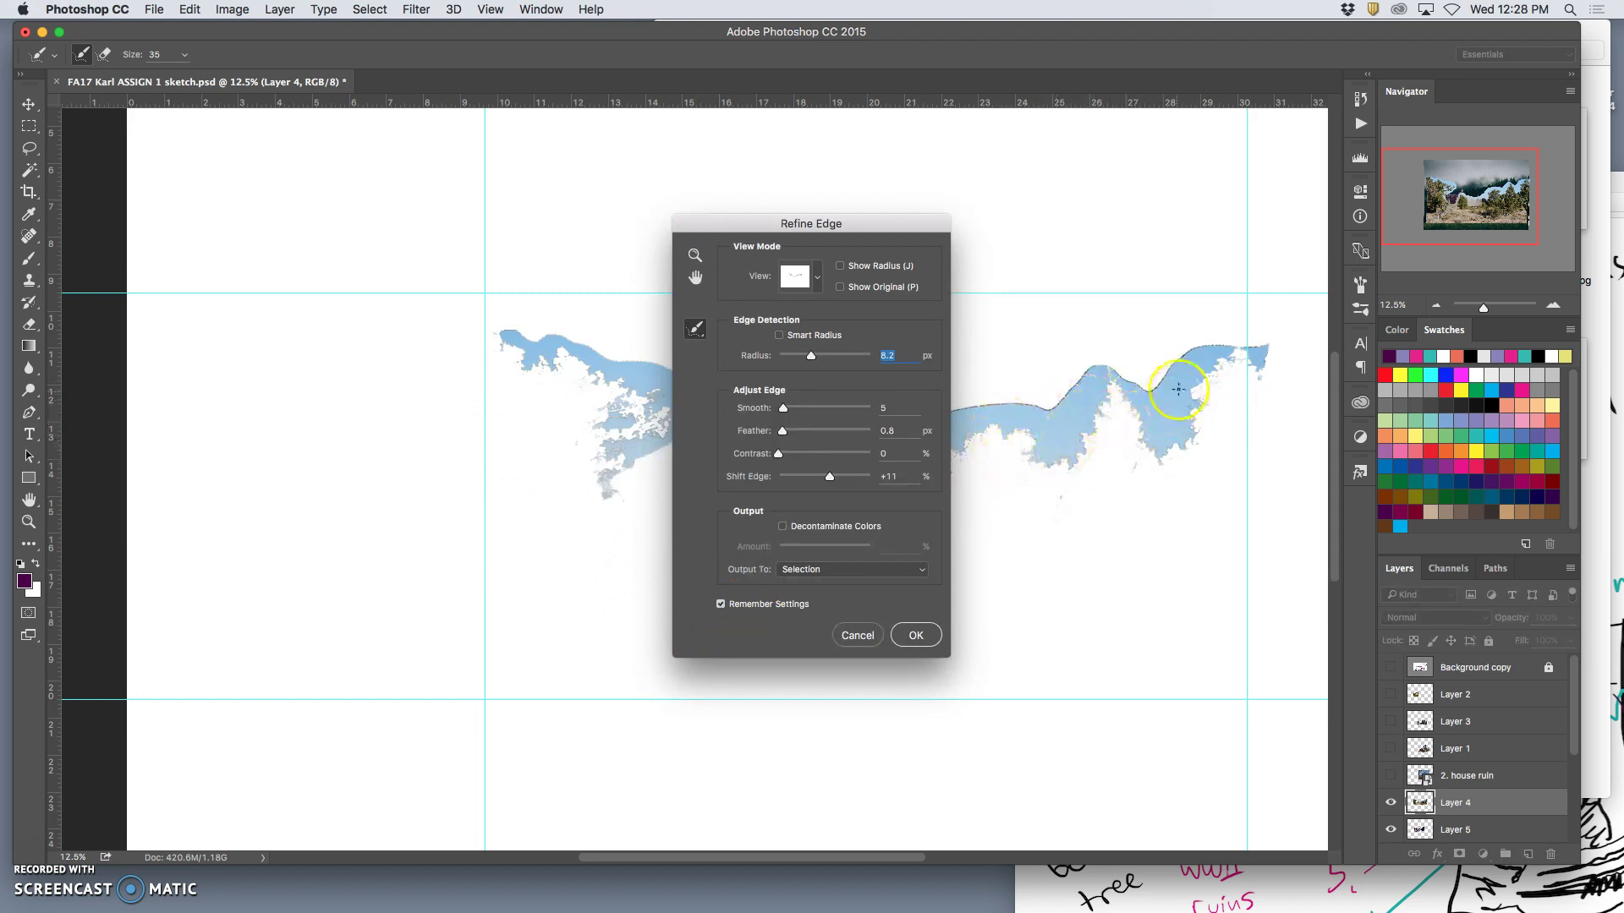
click(916, 635)
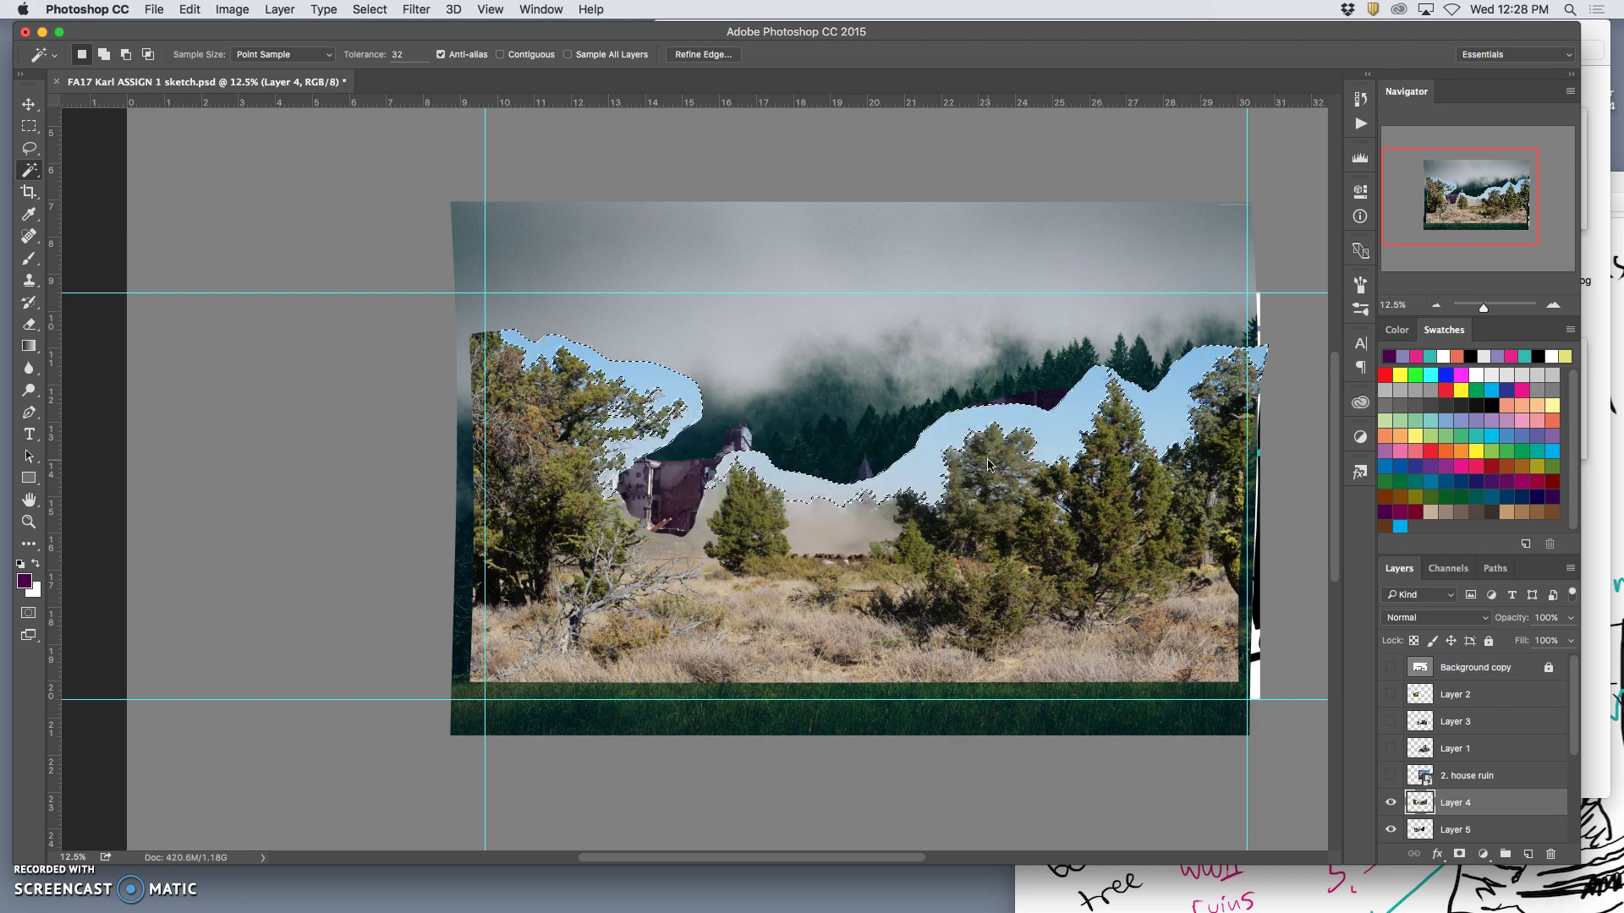
Delete the selected sky from Layer 4 and clear the selection
key(super+plus)
scroll(988, 464, up, 5)
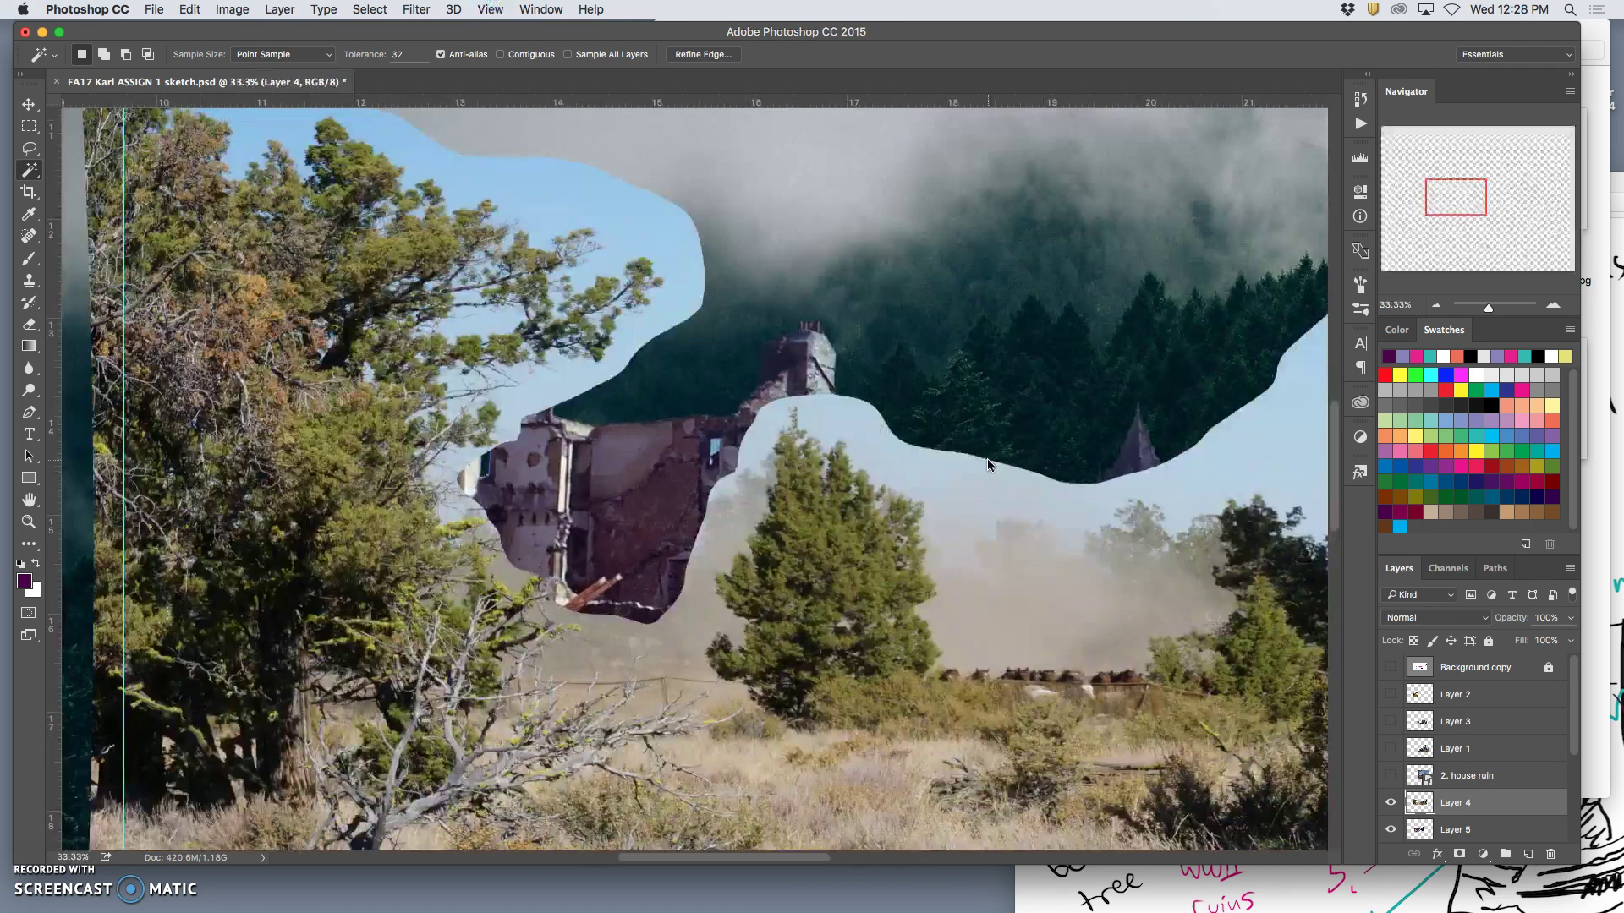
scroll(981, 462, right, 2)
scroll(978, 461, up, 3)
scroll(974, 459, right, 2)
scroll(974, 459, up, 4)
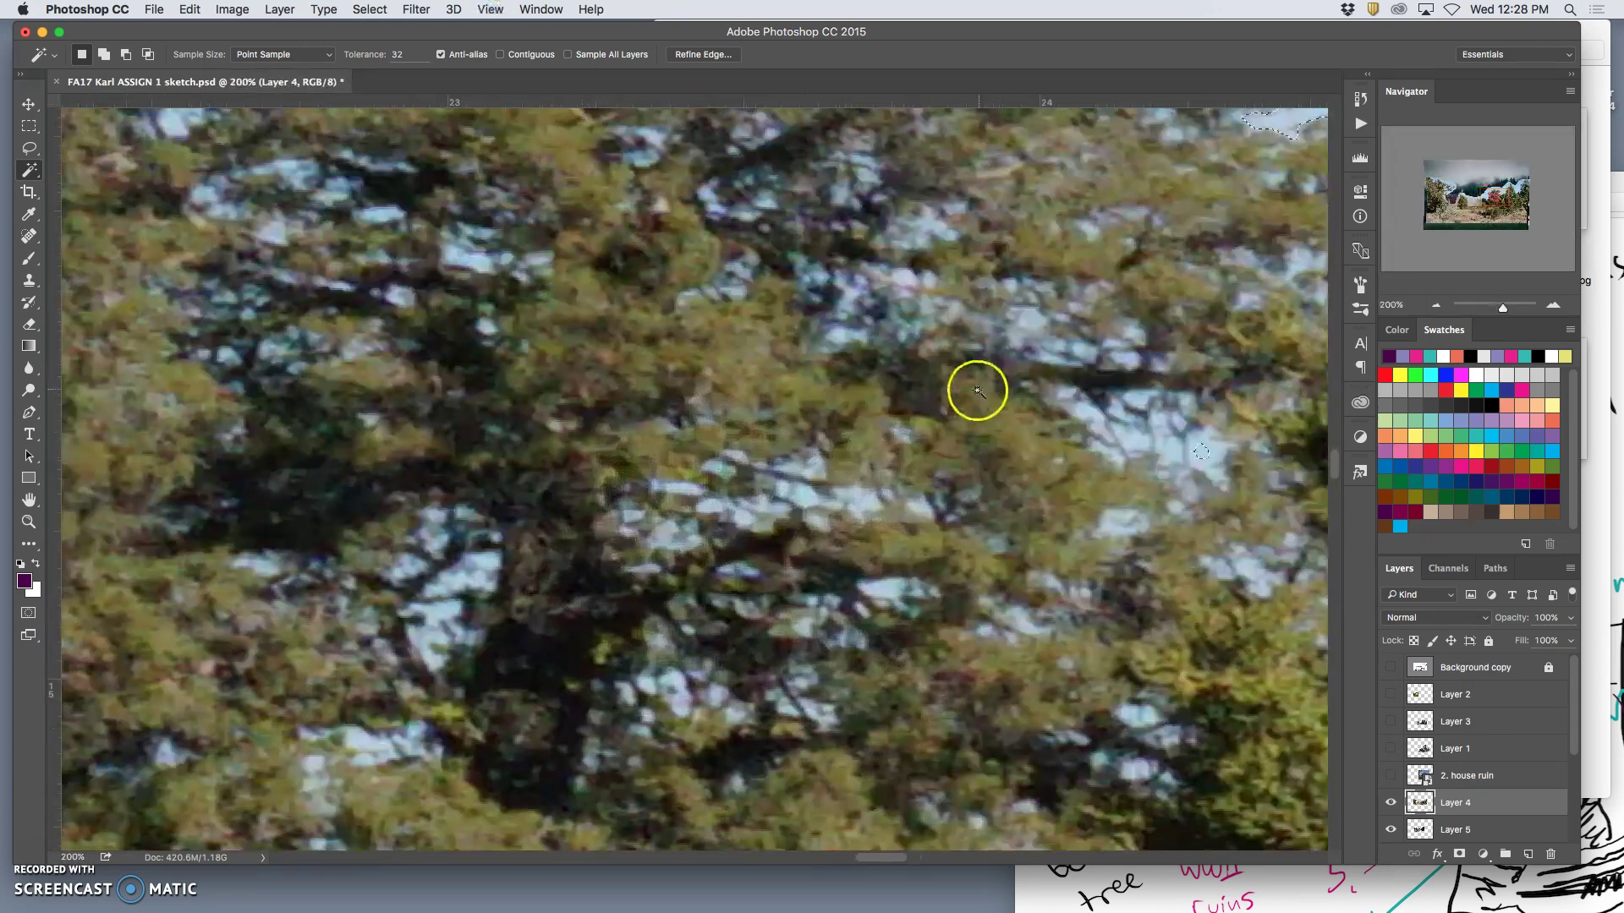
scroll(971, 391, up, 1)
scroll(973, 391, up, 3)
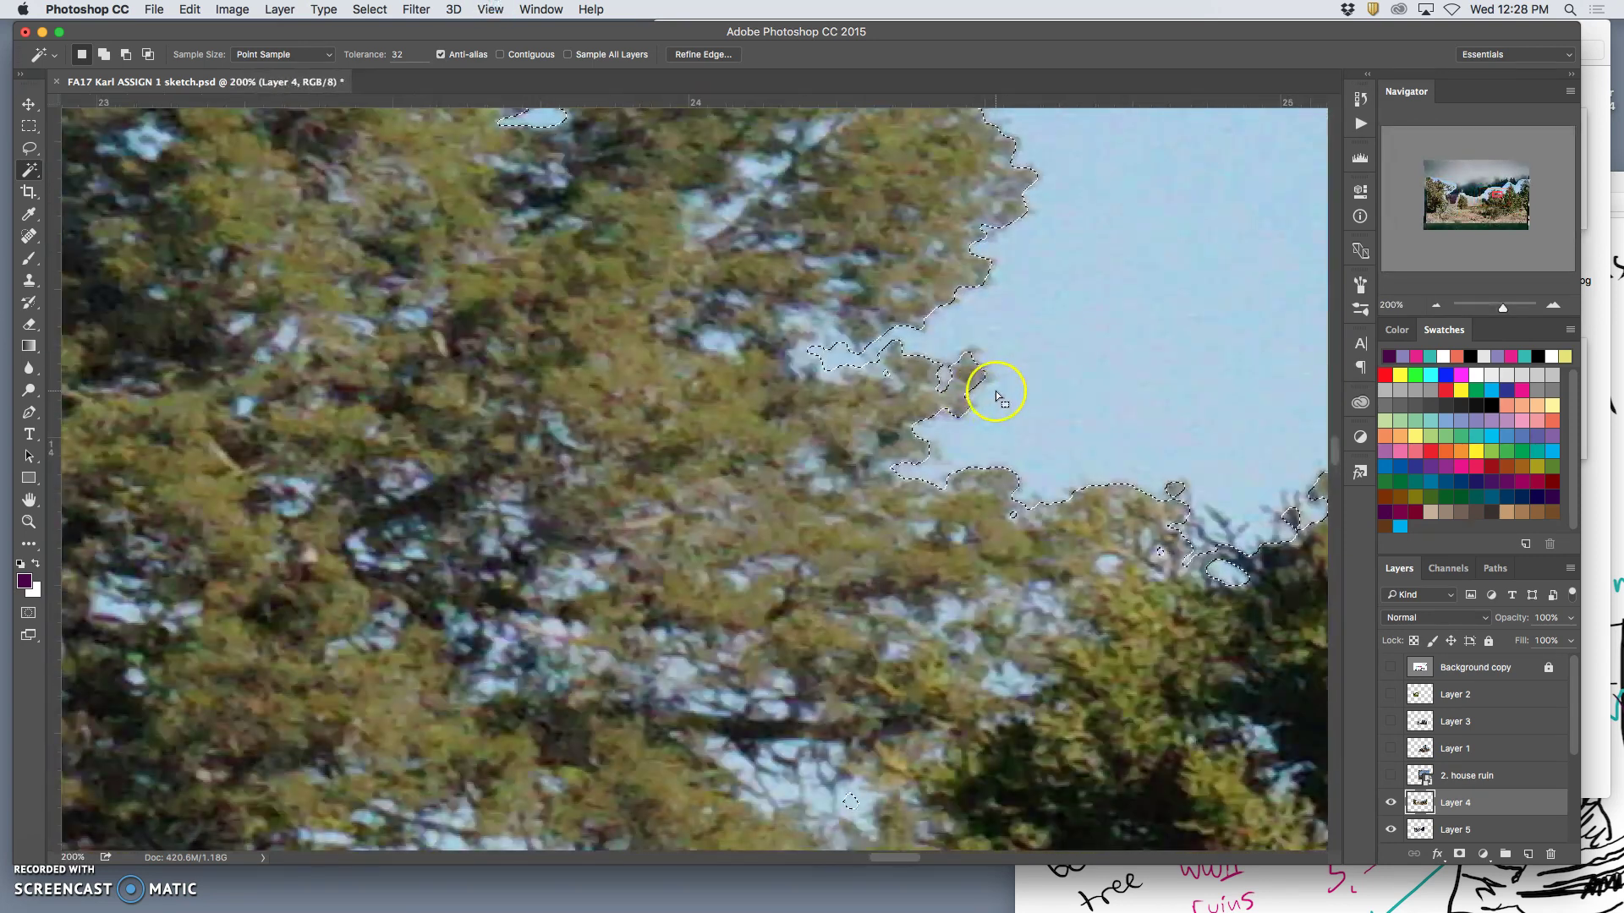
key(alt+BackSpace)
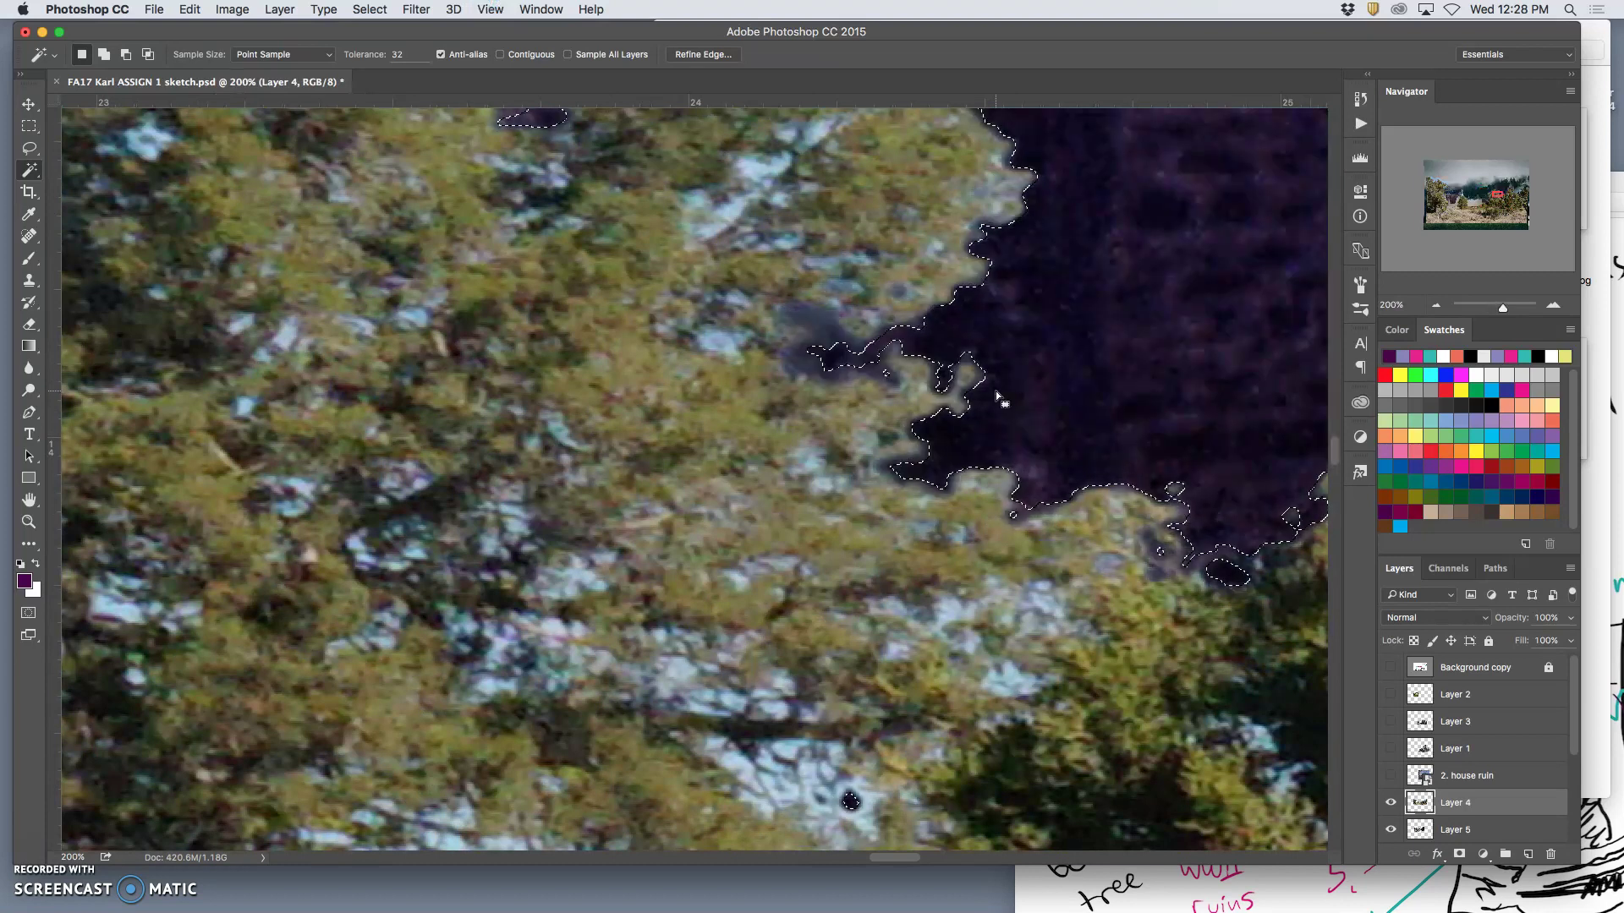
key(ctrl+d)
click(971, 271)
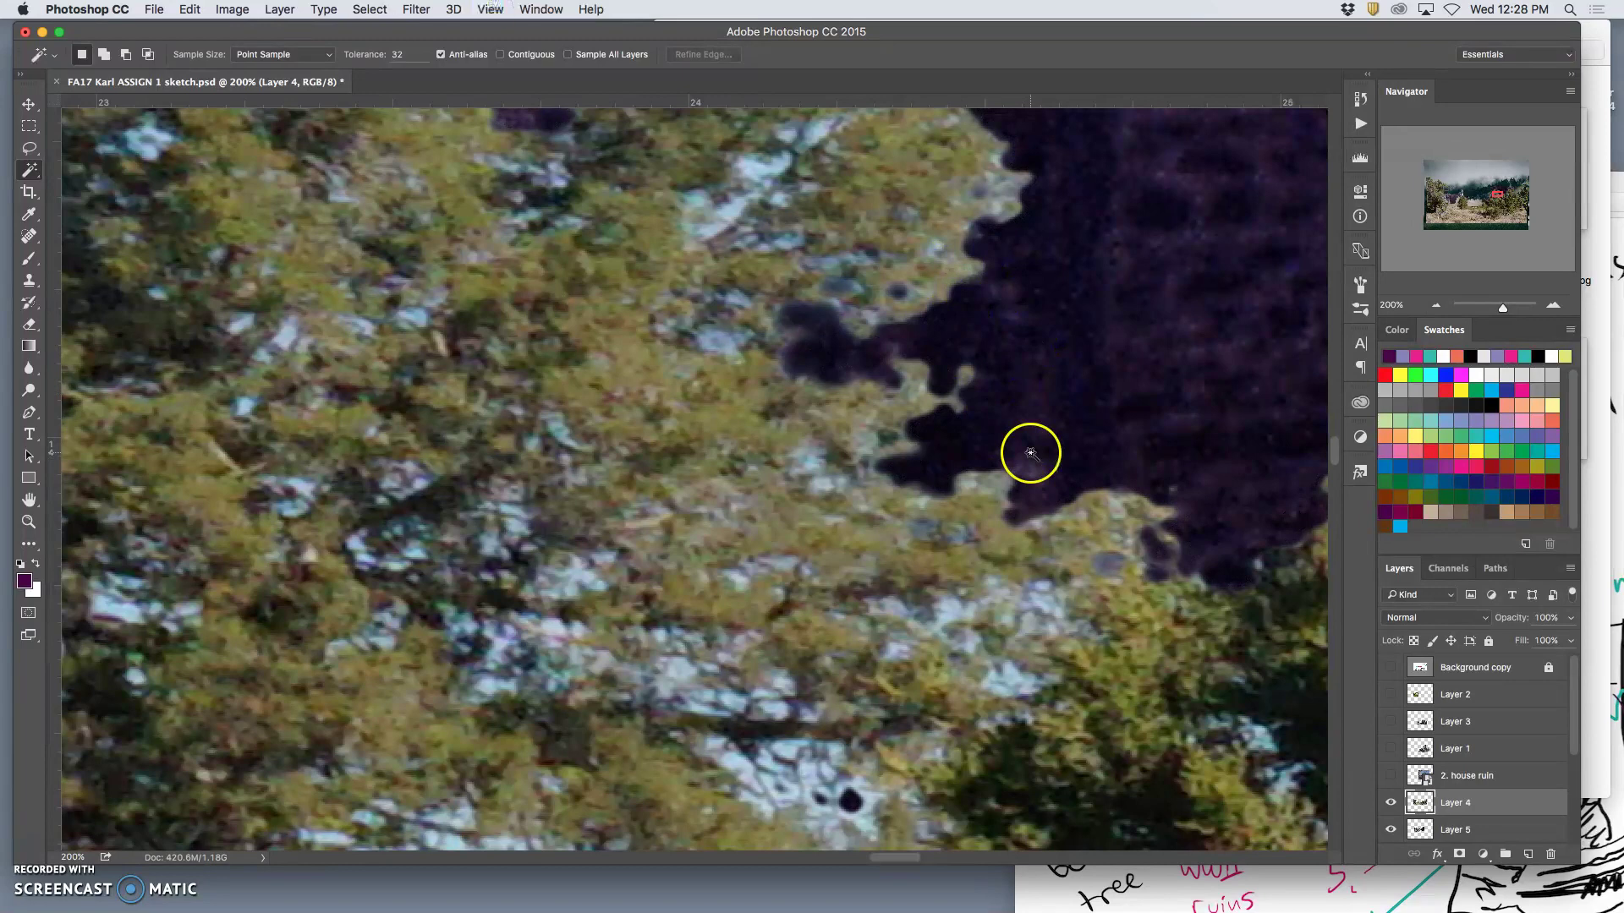
Select the leftover sky patches between the leaves of the tree beside the purple tower with the Magic Wand
key(super+minus)
key(super+minus)
key(super+minus)
key(super+minus)
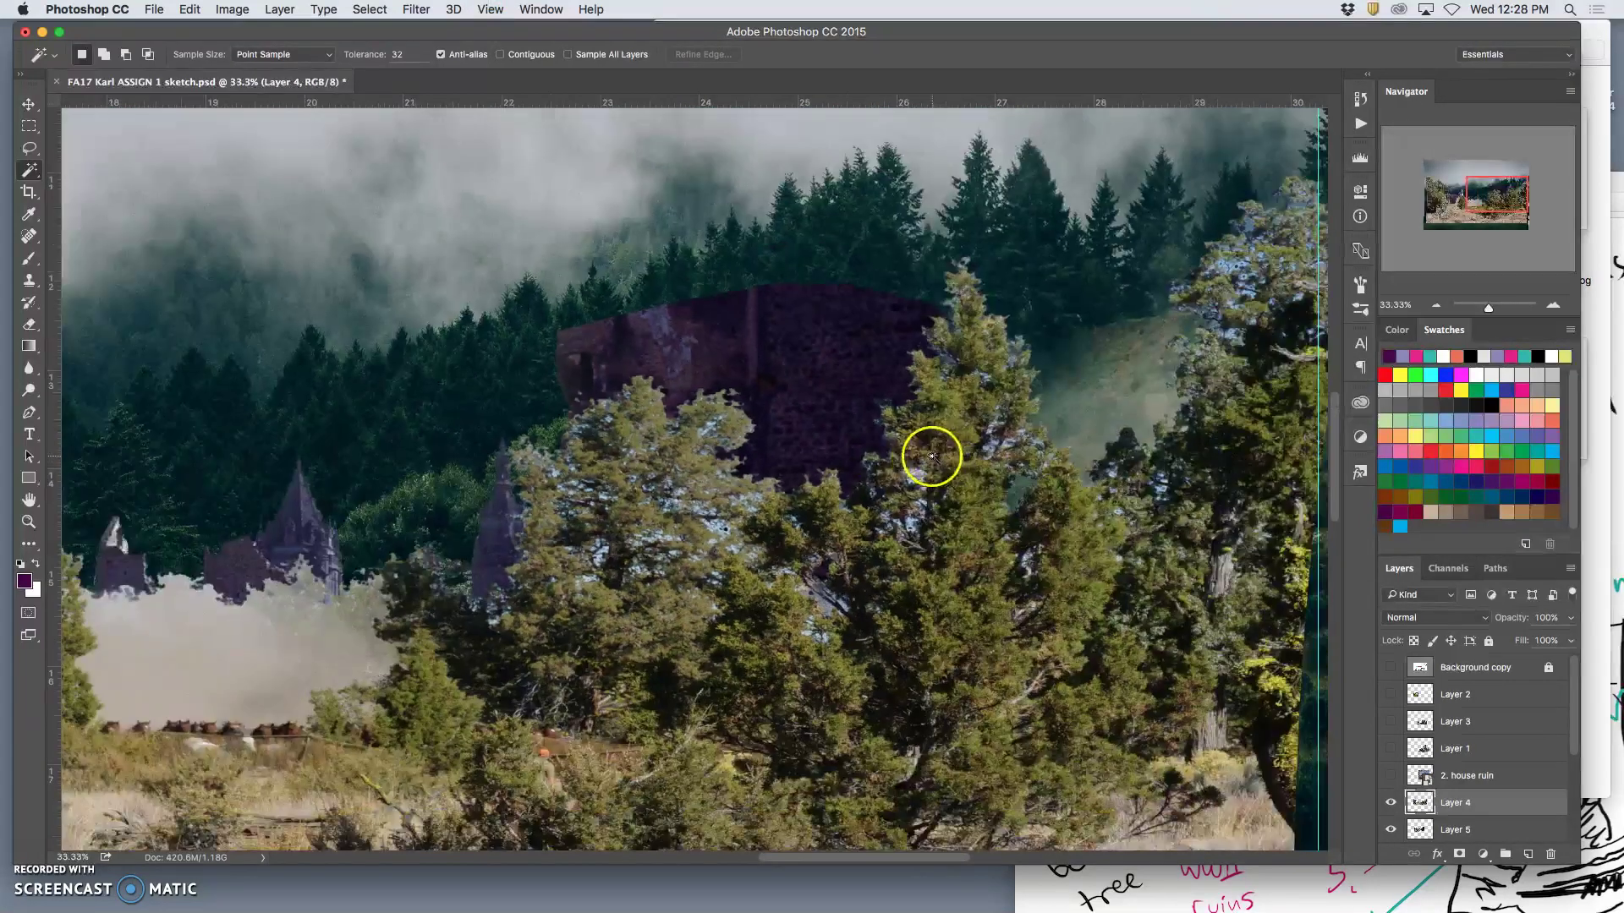
scroll(931, 455, left, 3)
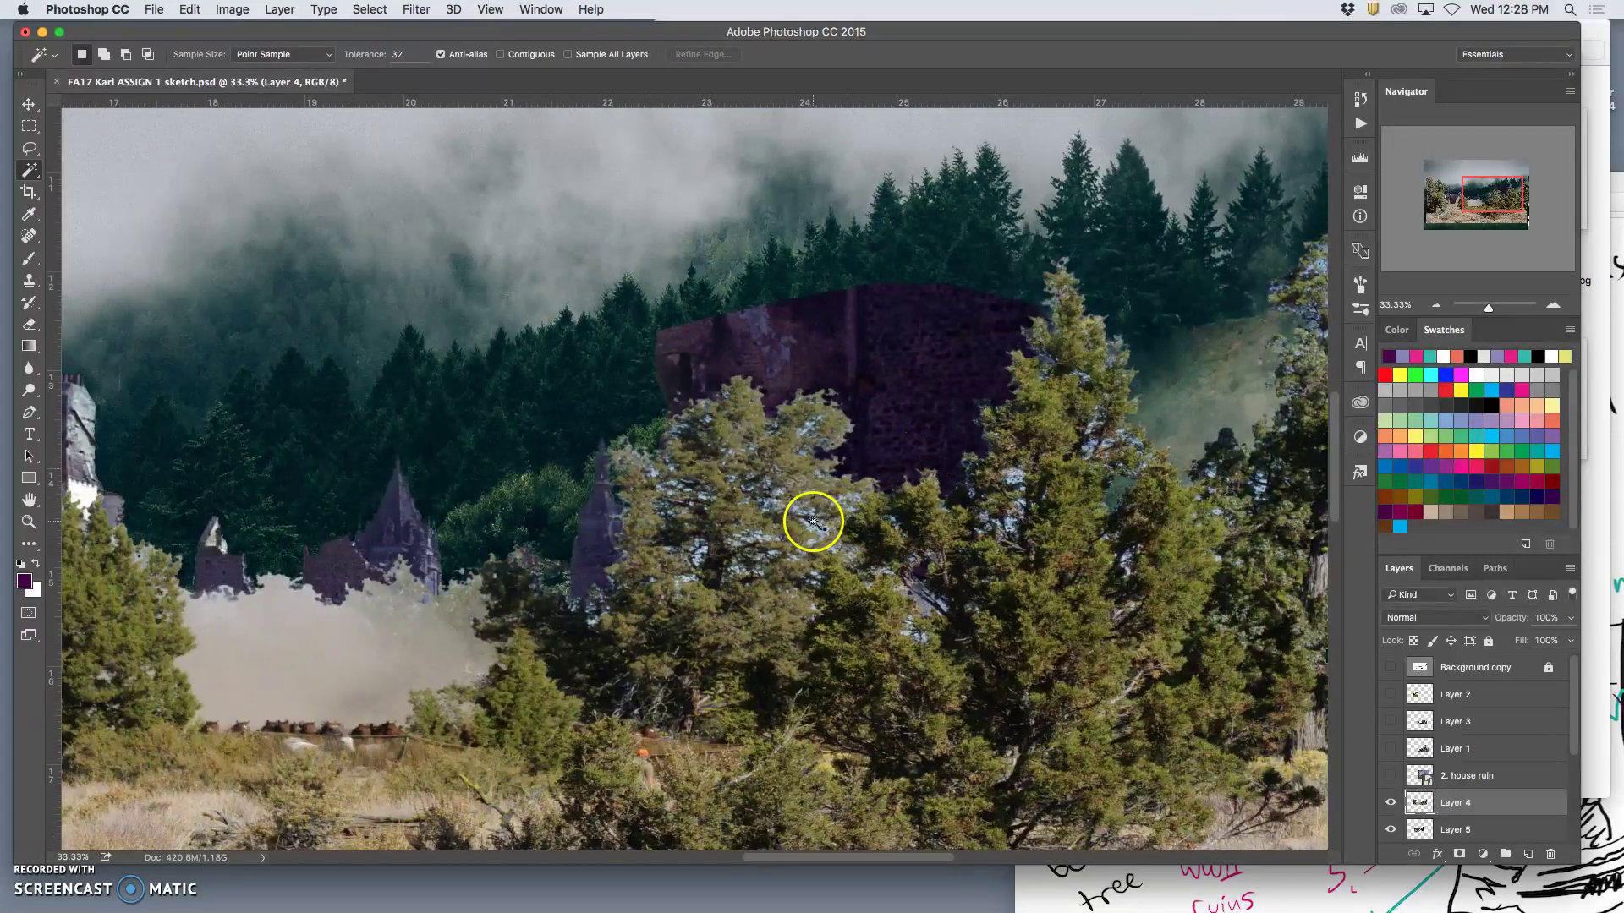
key(super+plus)
key(super+plus)
key(super+plus)
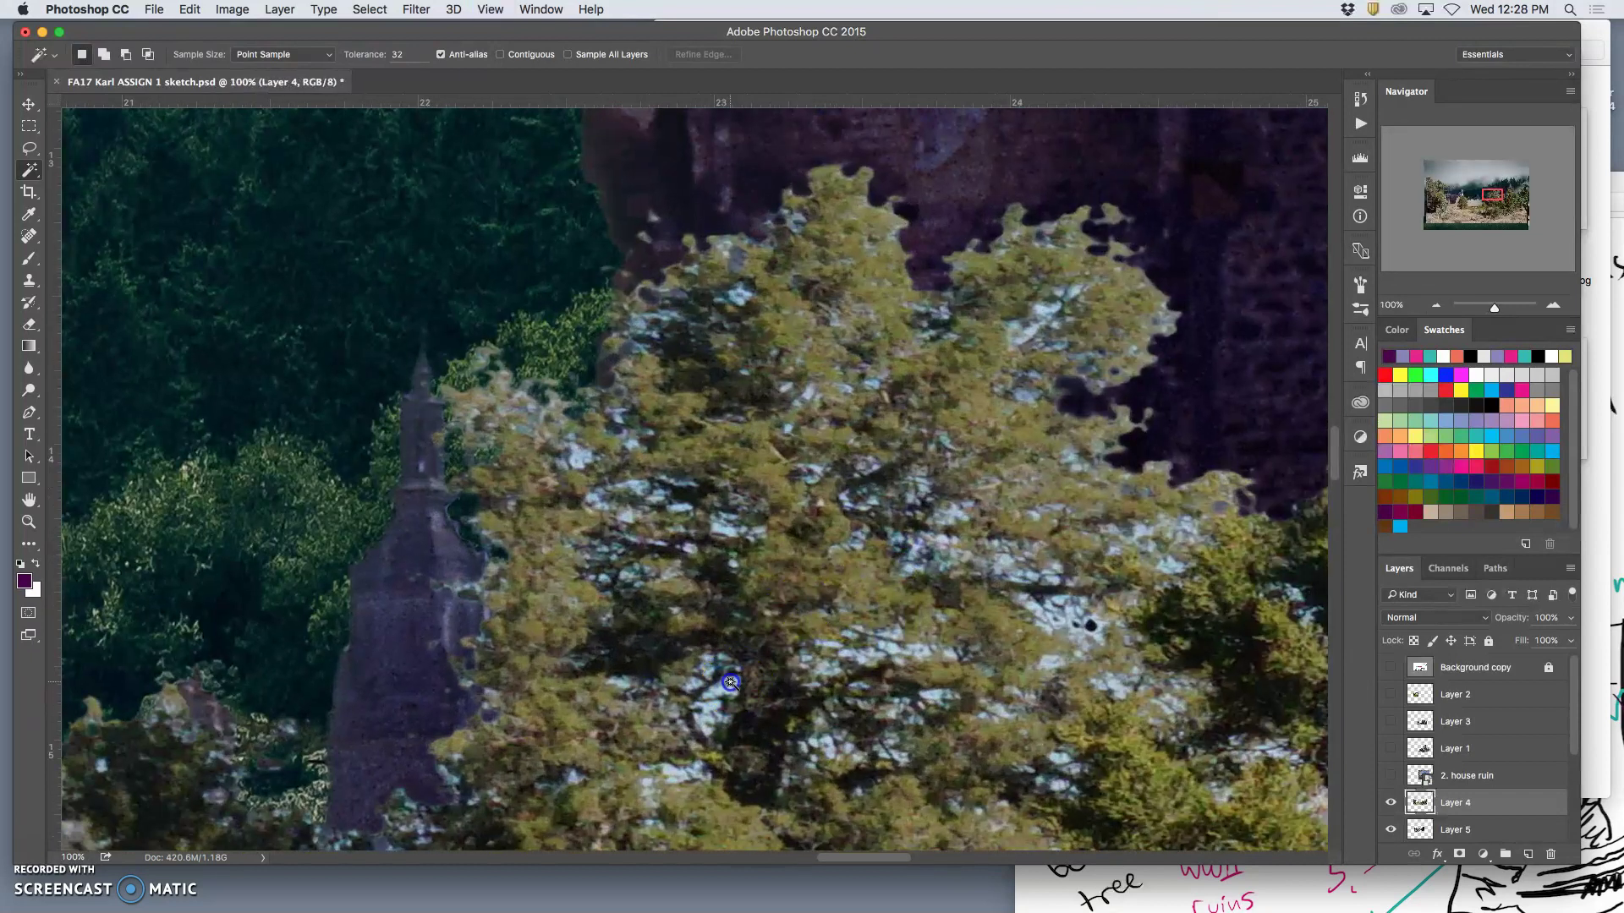
click(734, 687)
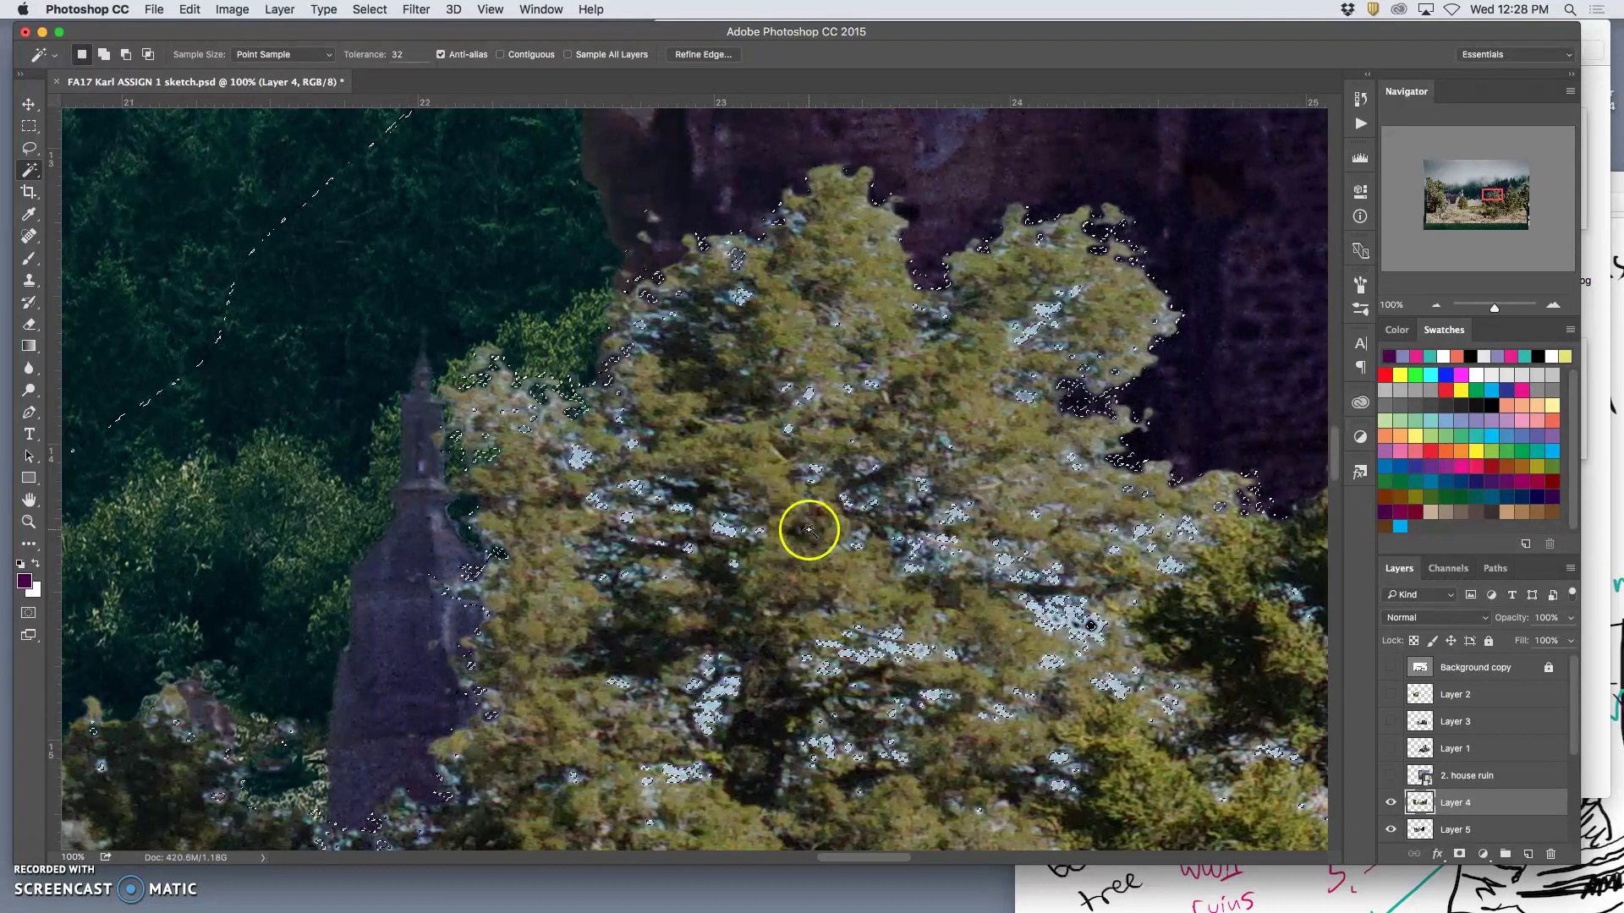
Try refining the edge of the leaf-gap selection with Smooth 5, Feather 0.8 px and Shift Edge +11%
click(805, 391)
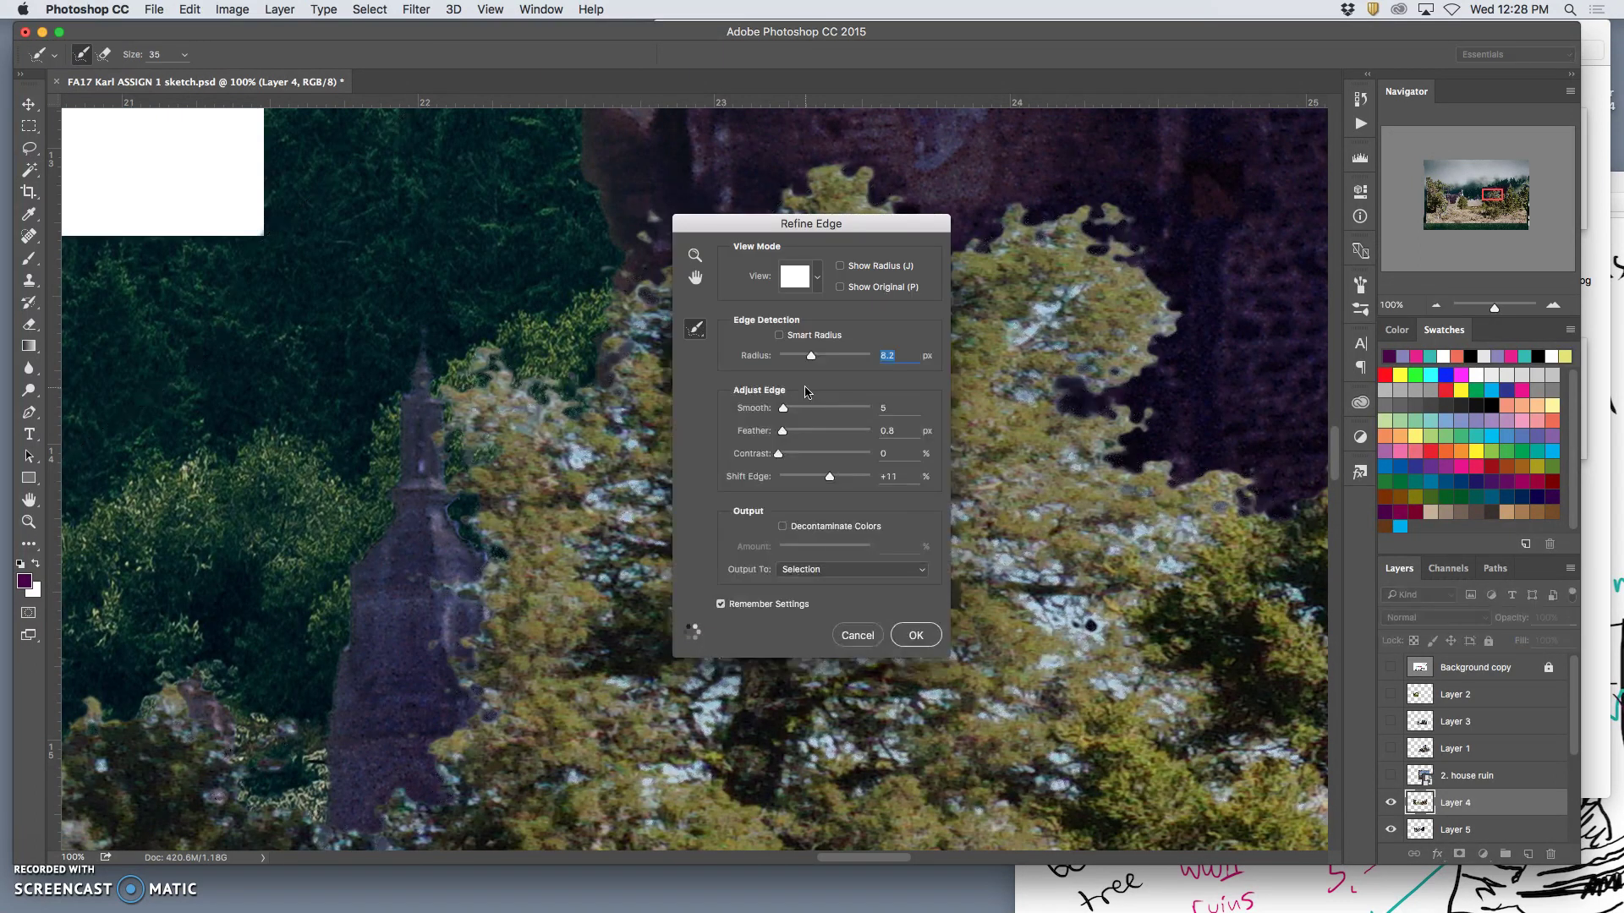
click(846, 465)
click(915, 636)
Reselect the bluish sky patches throughout the tree foliage with the Magic Wand
click(956, 547)
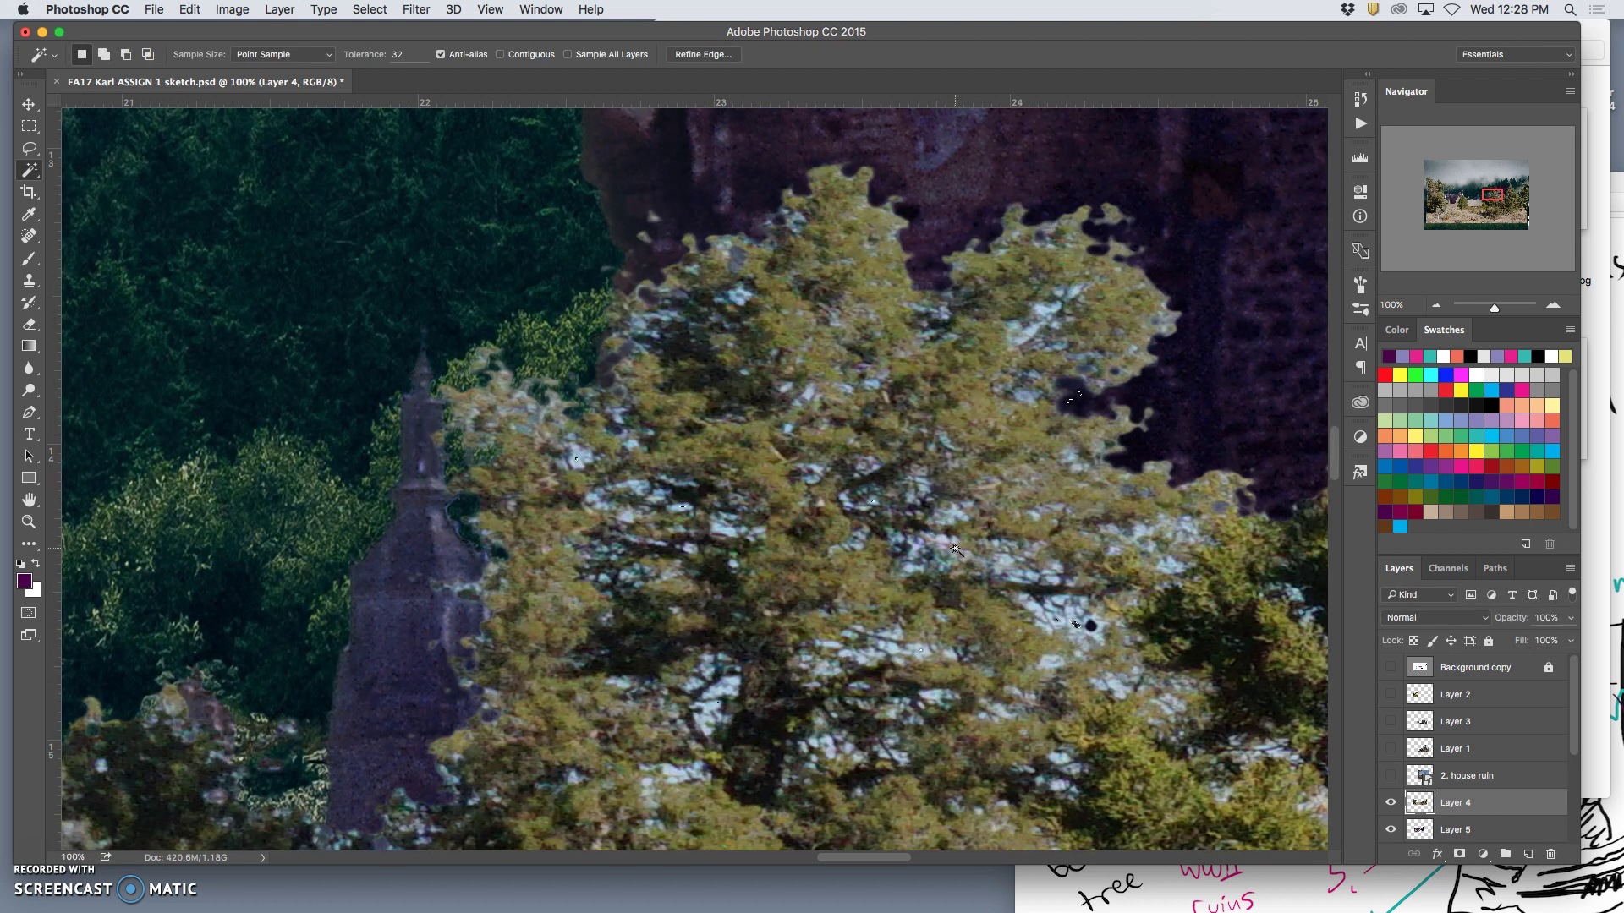
click(747, 272)
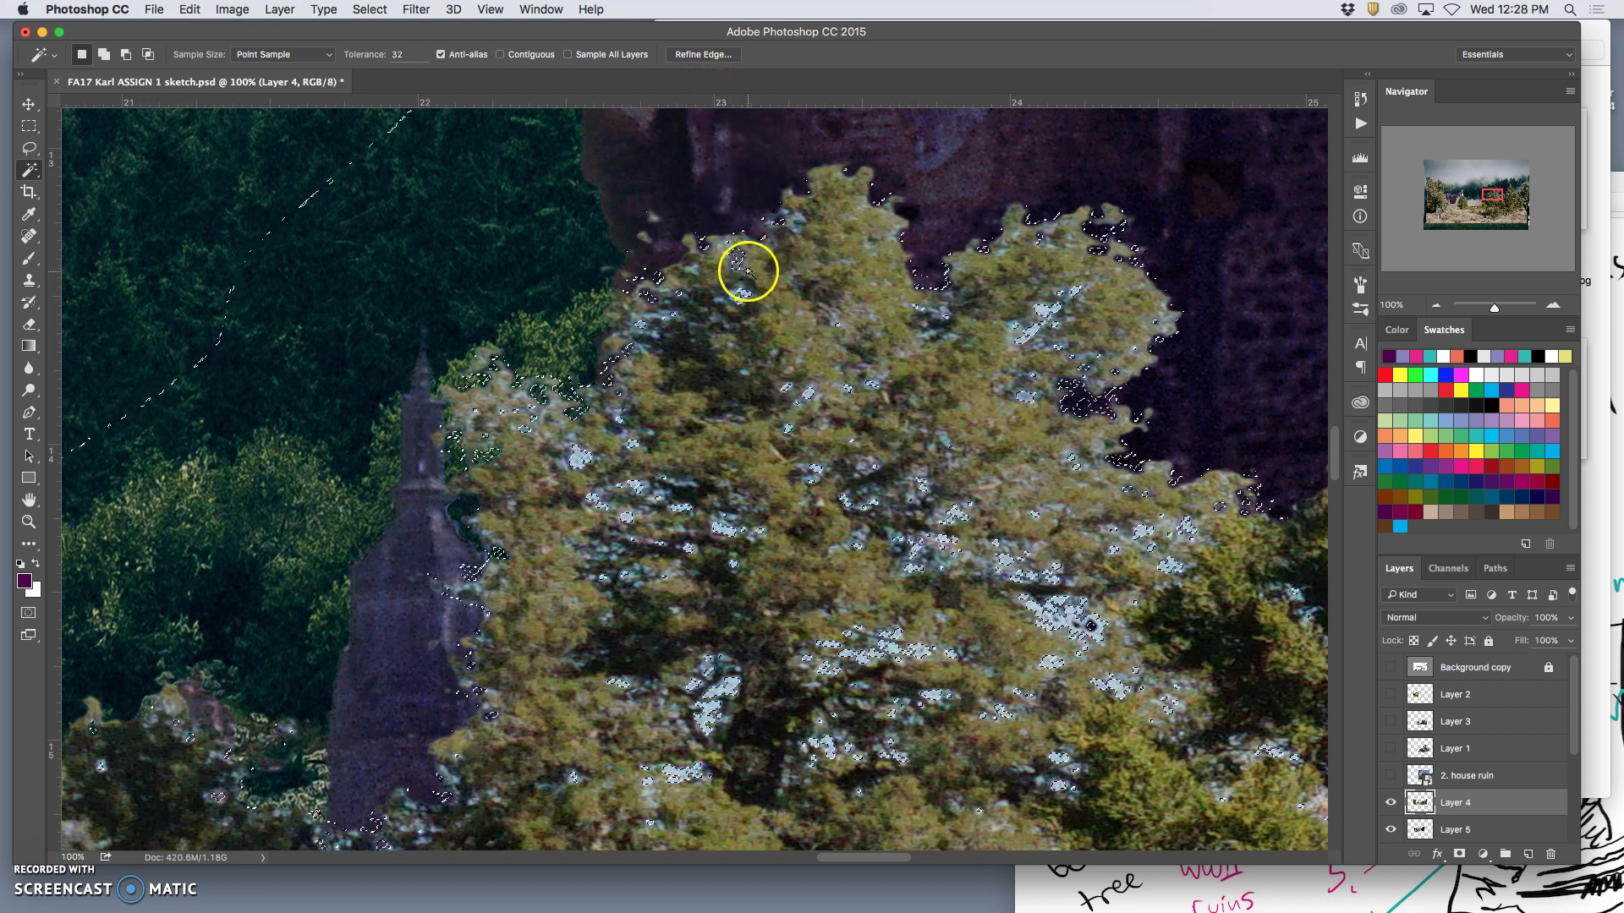
Delete the sky gaps from the tree, refine the selection with Smooth 5, Feather 0.8 px and Shift Edge +11%, remove leftover fringe, and deselect
key(Delete)
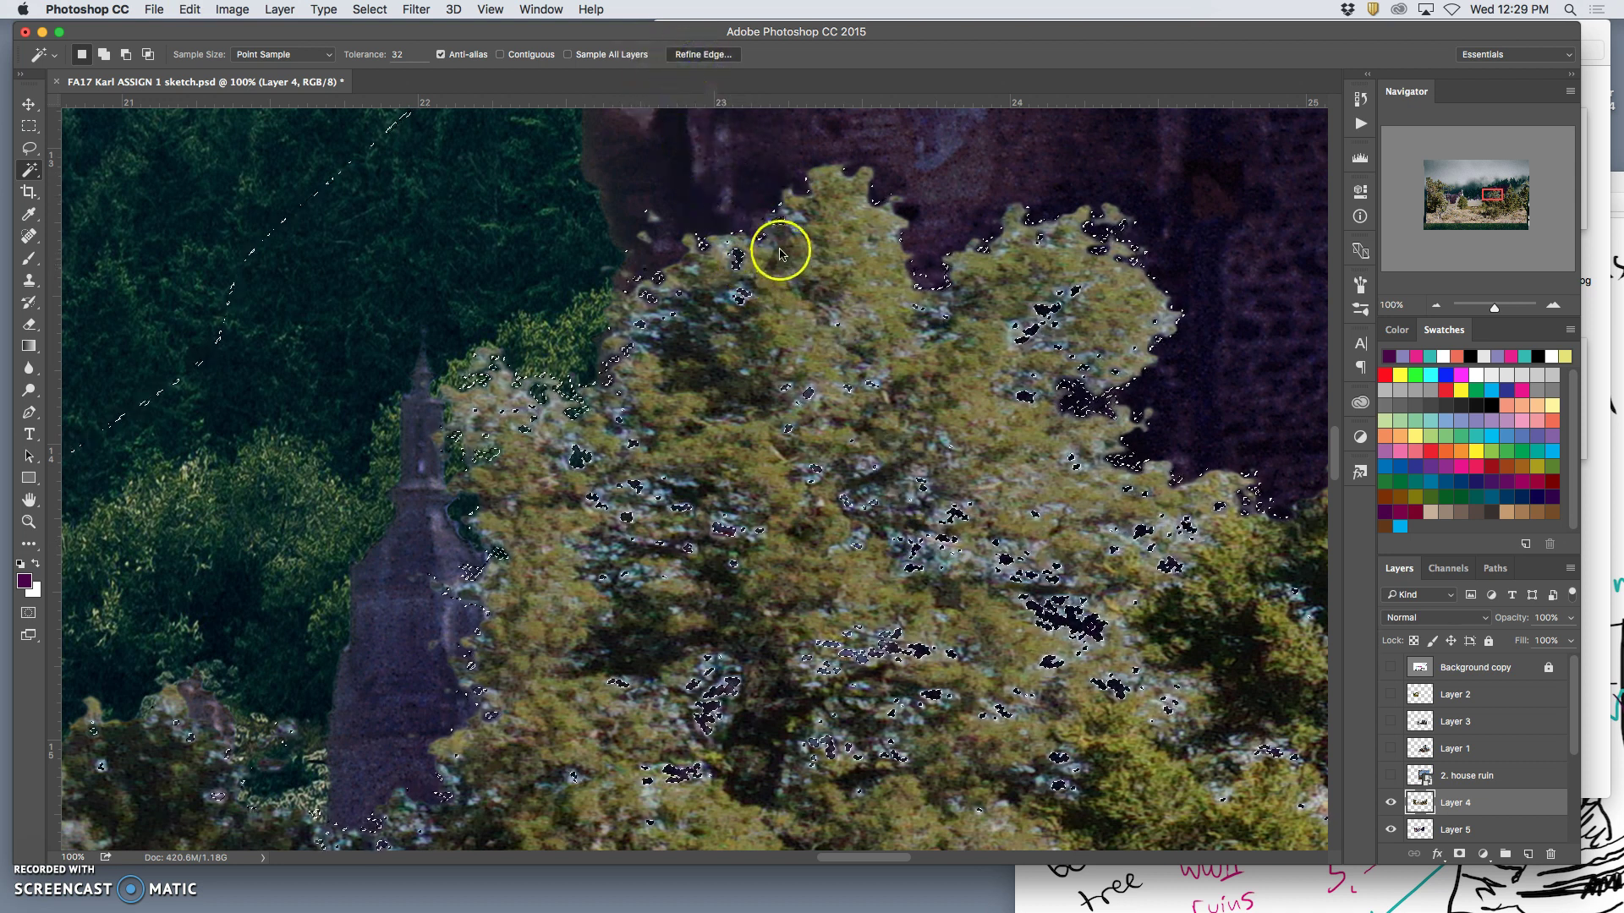
click(780, 252)
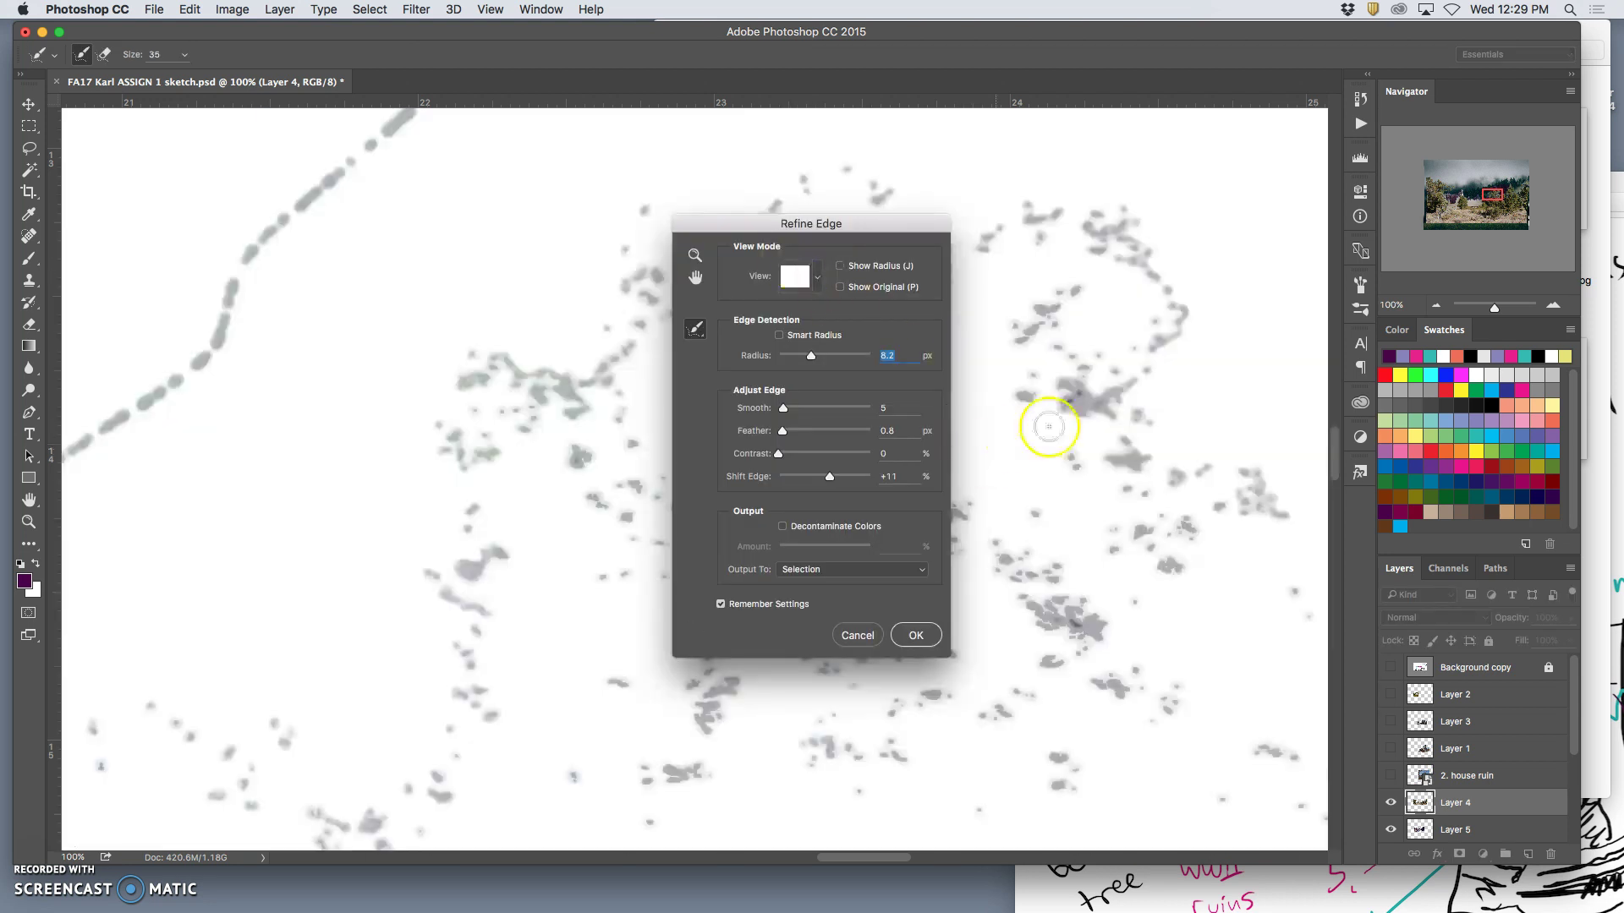
click(913, 636)
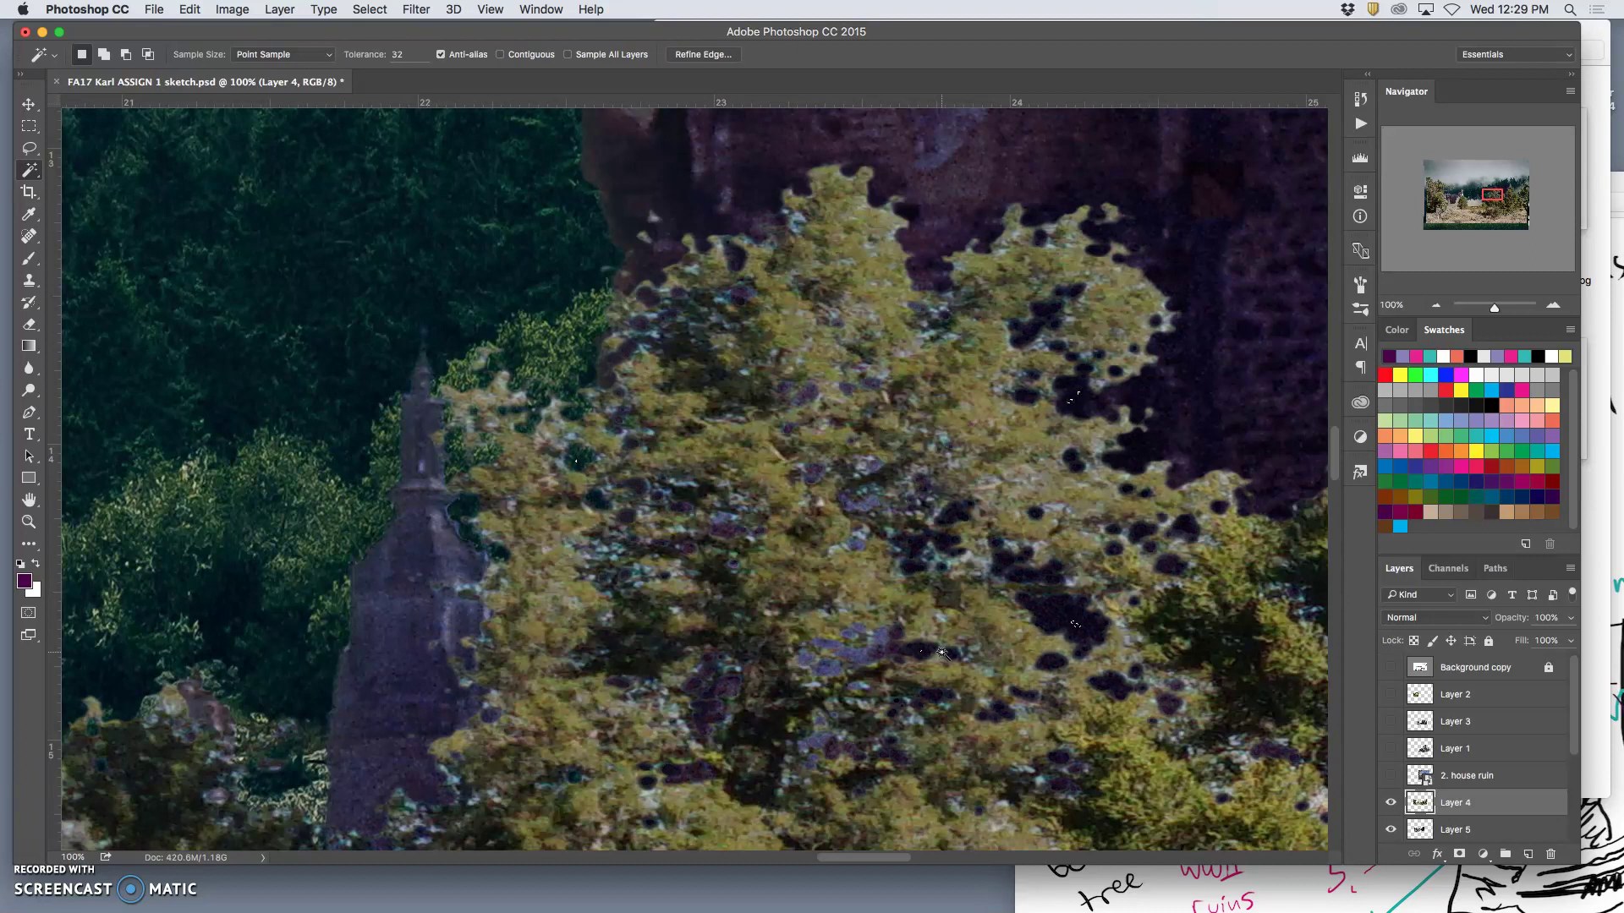
key(super+minus)
key(super+minus)
key(super+minus)
key(super+minus)
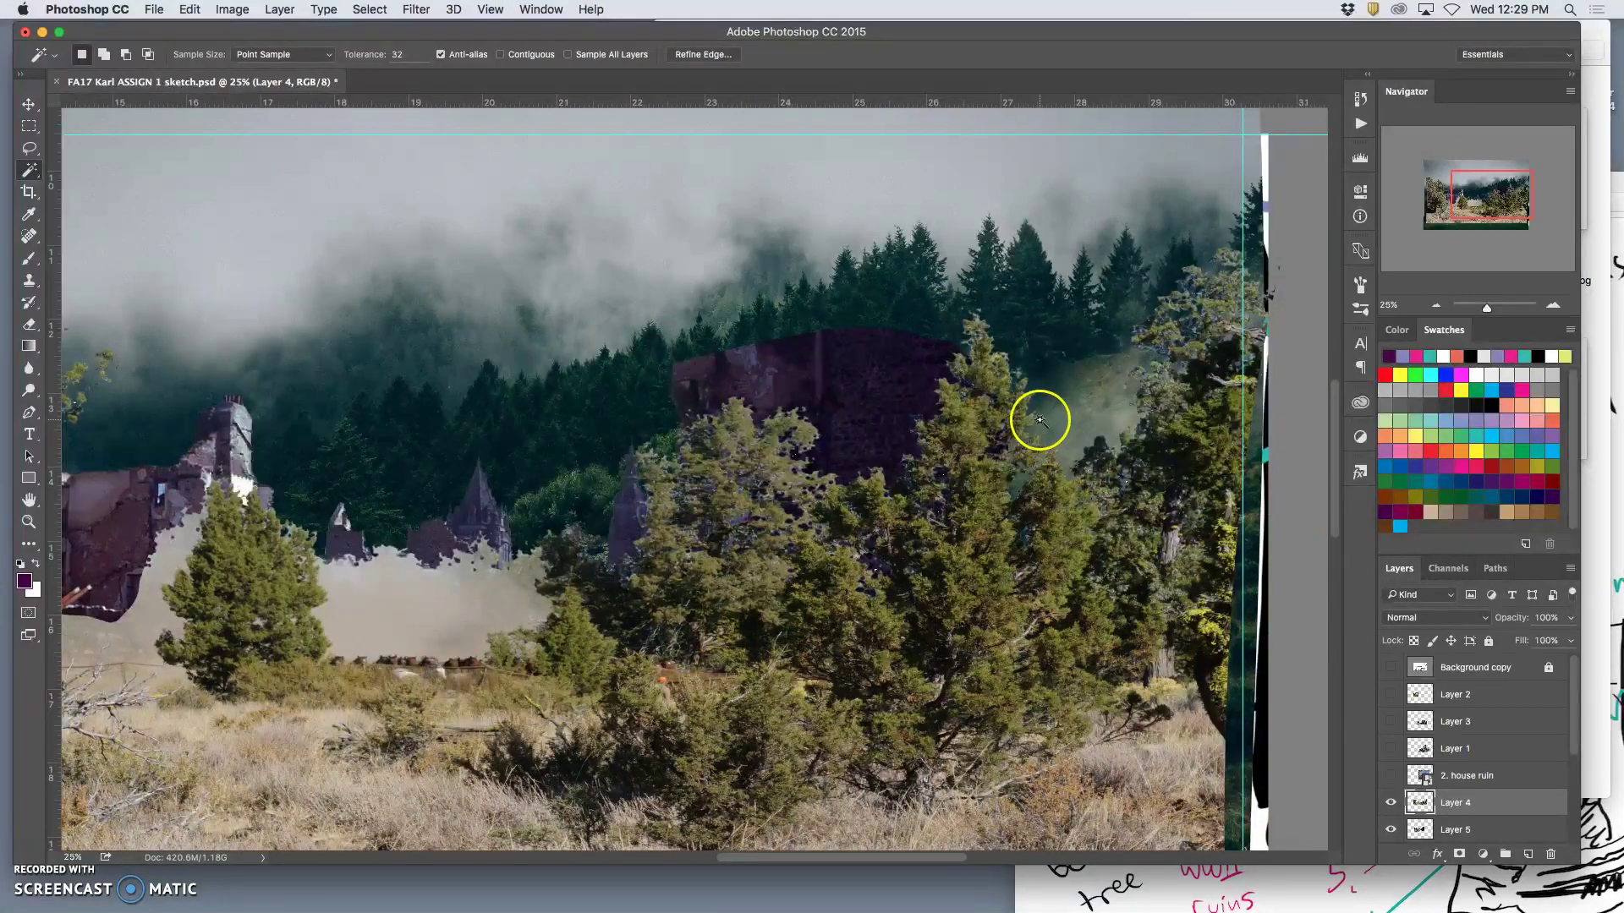
key(super+d)
scroll(879, 413, left, 1)
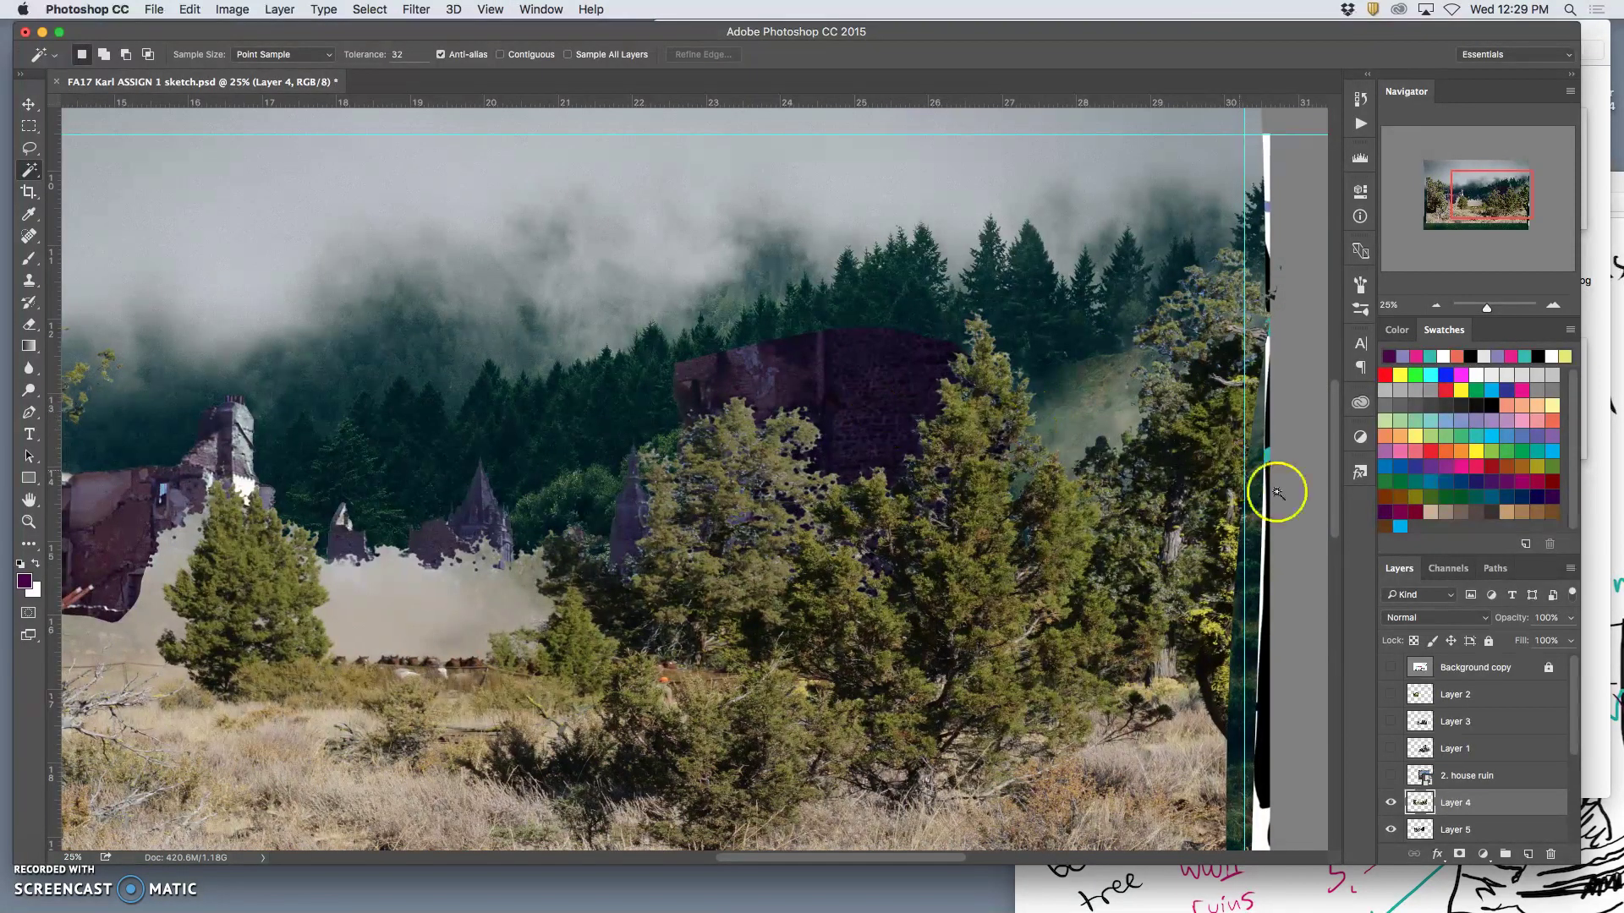
Toggle Layer 4's visibility to compare the composite with and without the cut-out trees
click(1391, 804)
click(1391, 804)
click(1393, 809)
click(1393, 809)
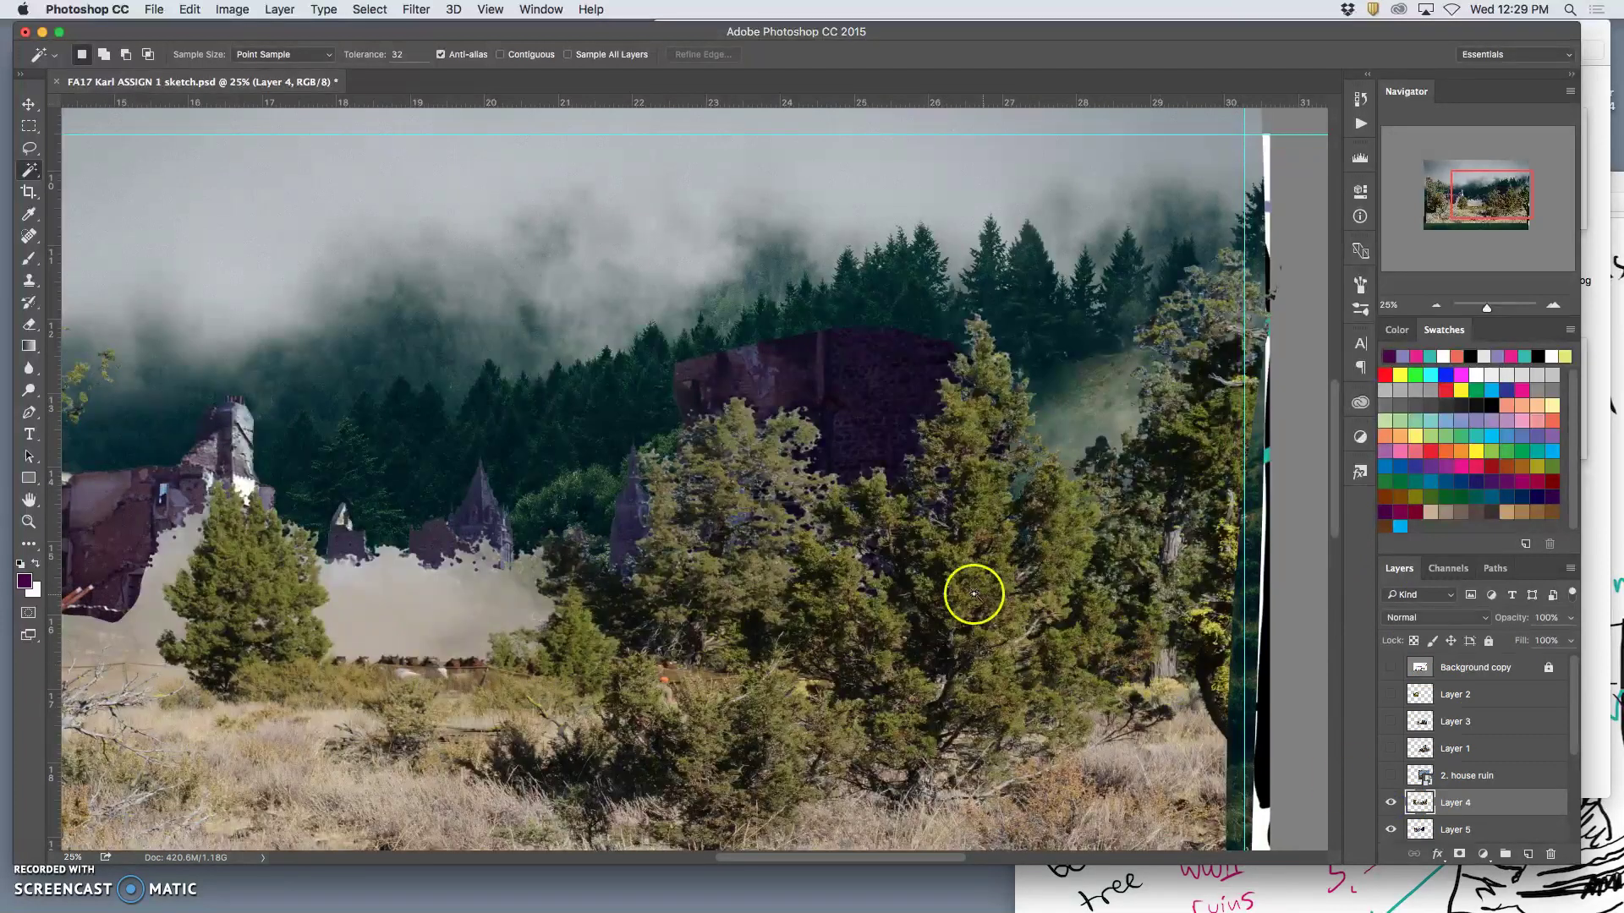
Select the tan haze between the ruins and the grass on Layer 4 with a contiguous Magic Wand at tolerance 80
scroll(972, 595, left, 5)
scroll(973, 594, left, 4)
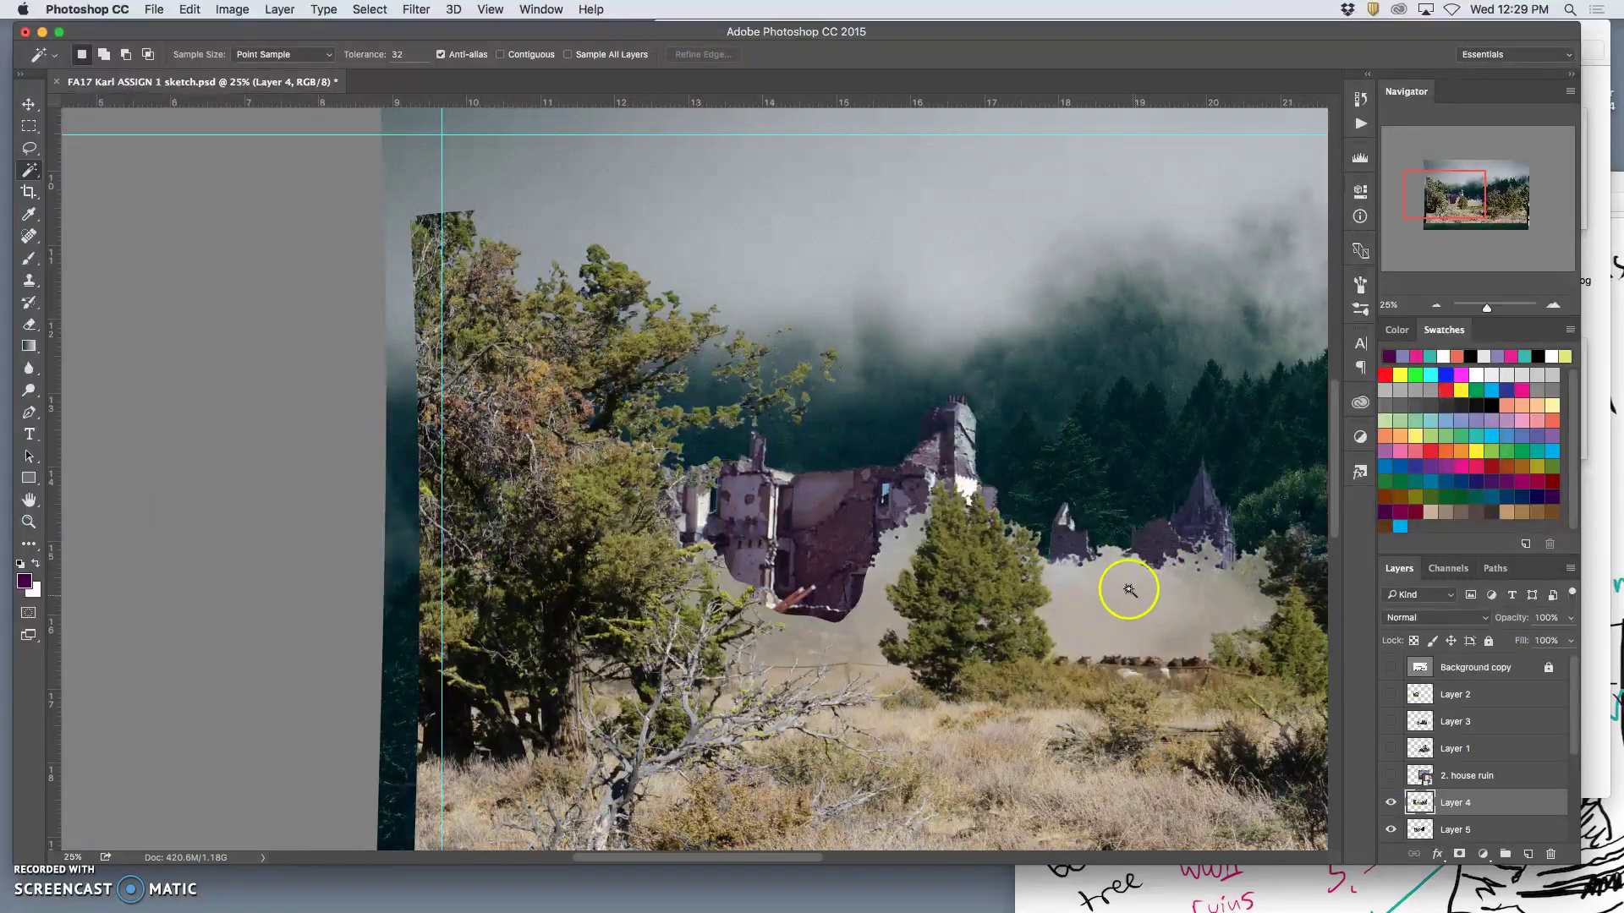
scroll(1146, 600, right, 5)
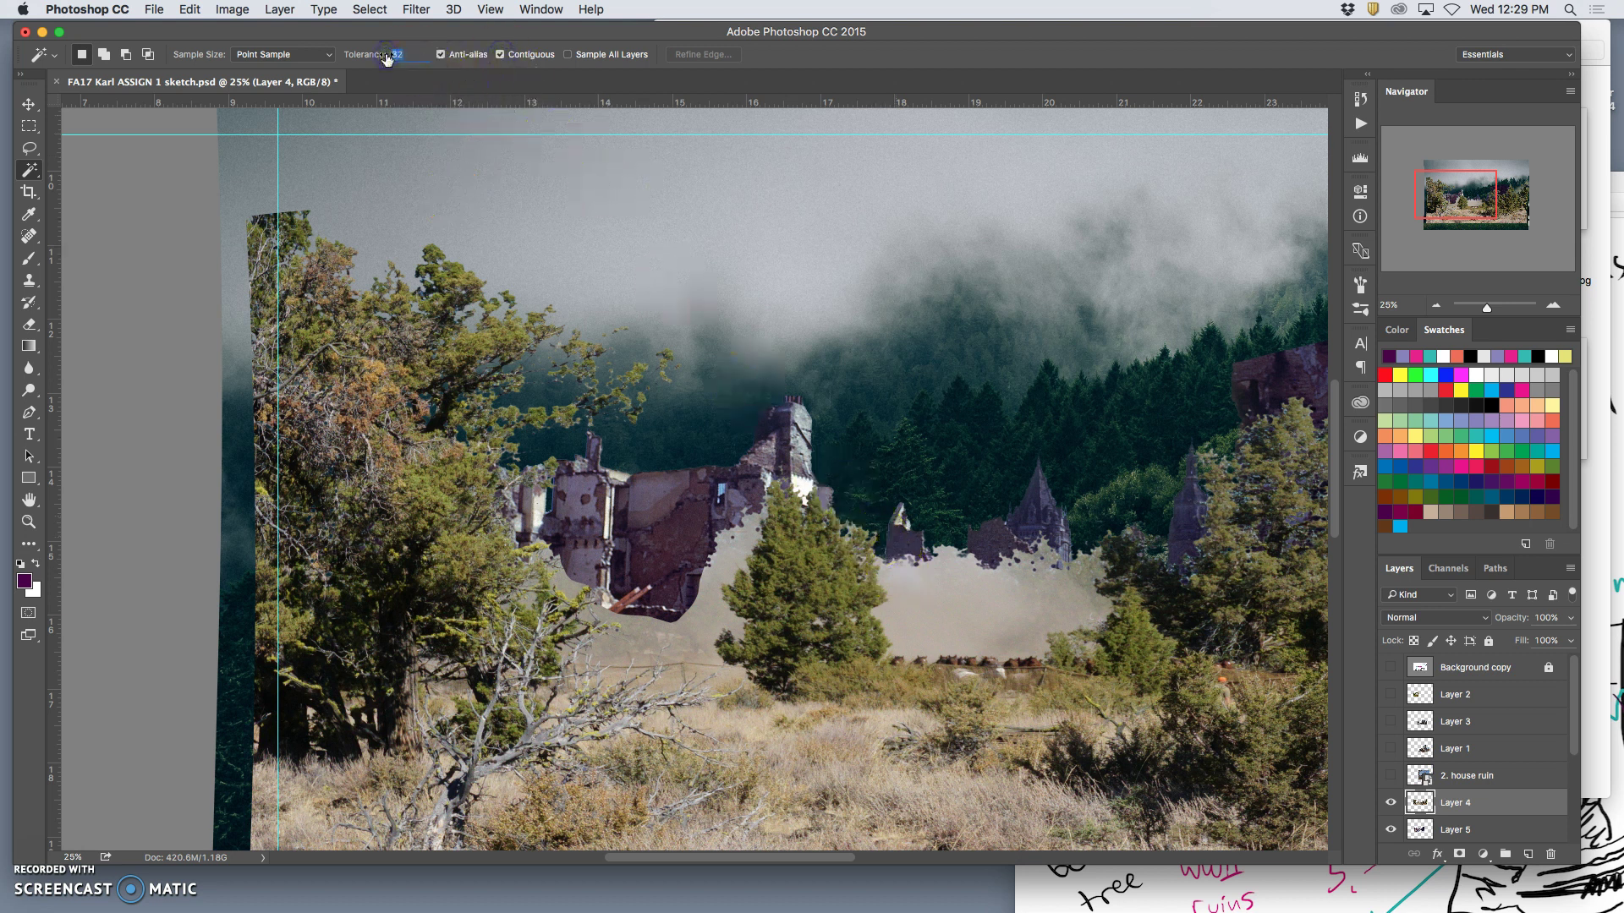
click(891, 536)
click(970, 603)
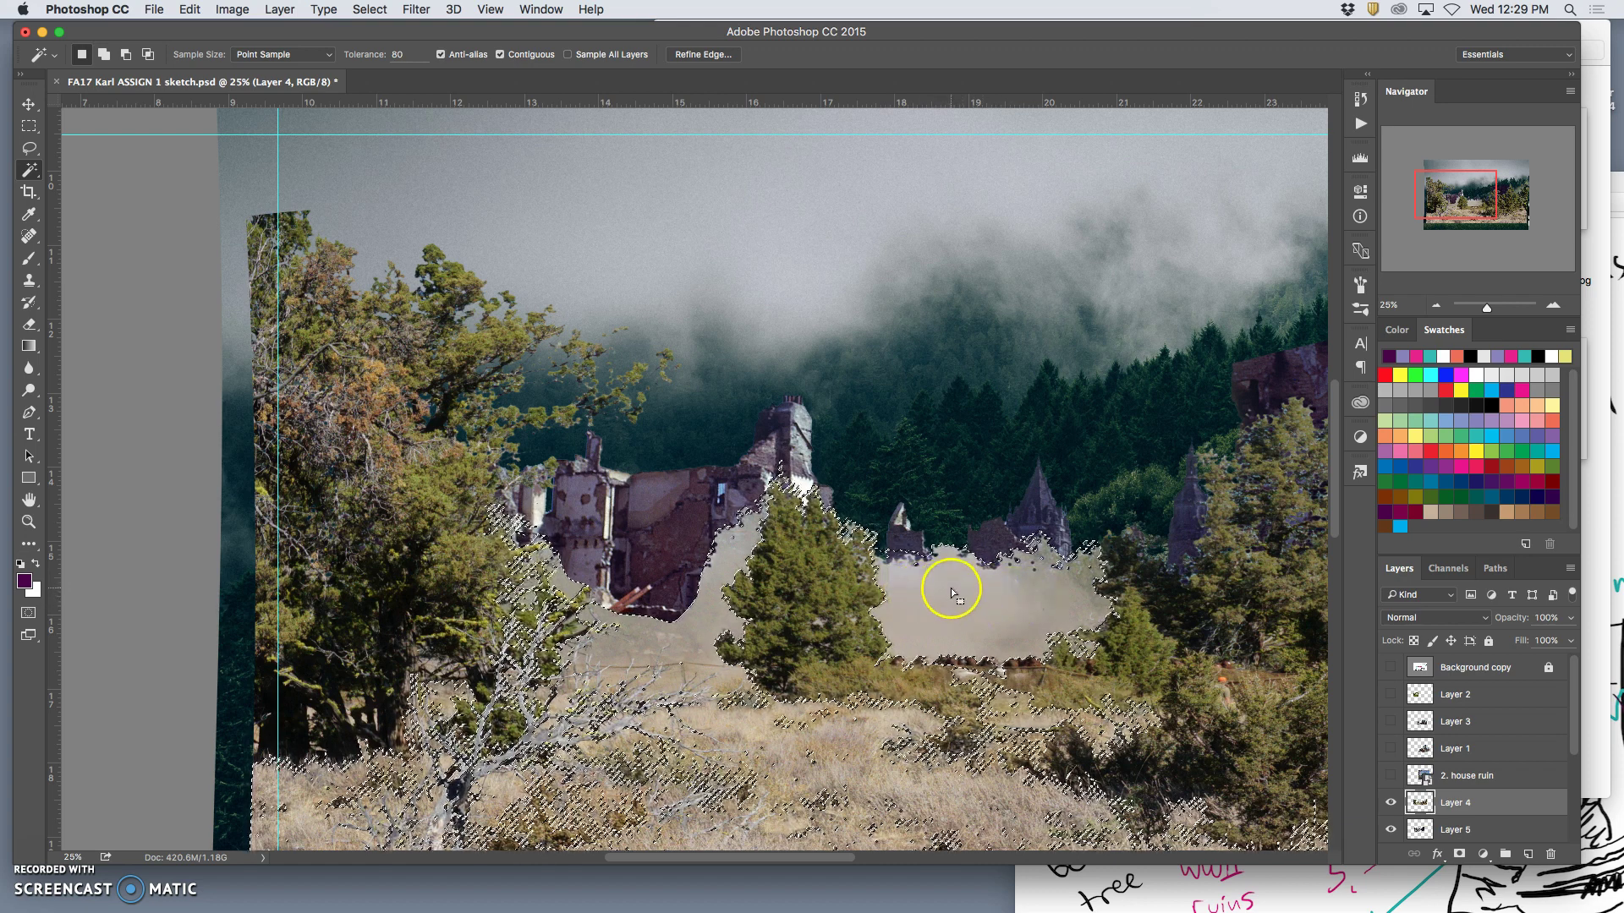
key(ctrl+minus)
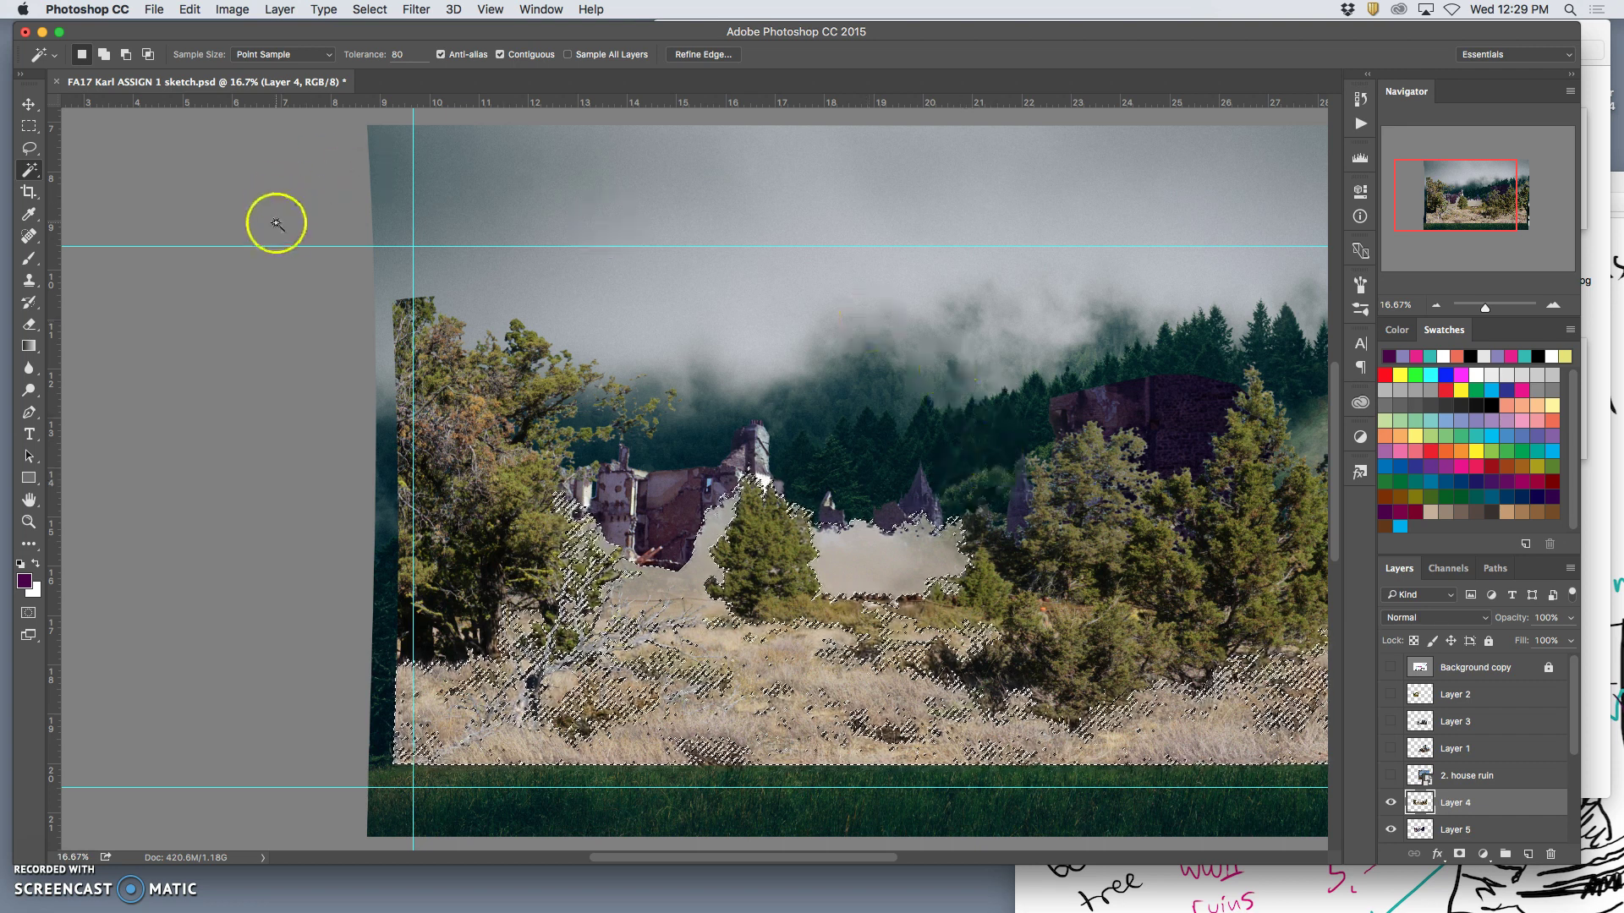
Set up the Eraser with a soft round brush of 348 px and 26% hardness
click(29, 326)
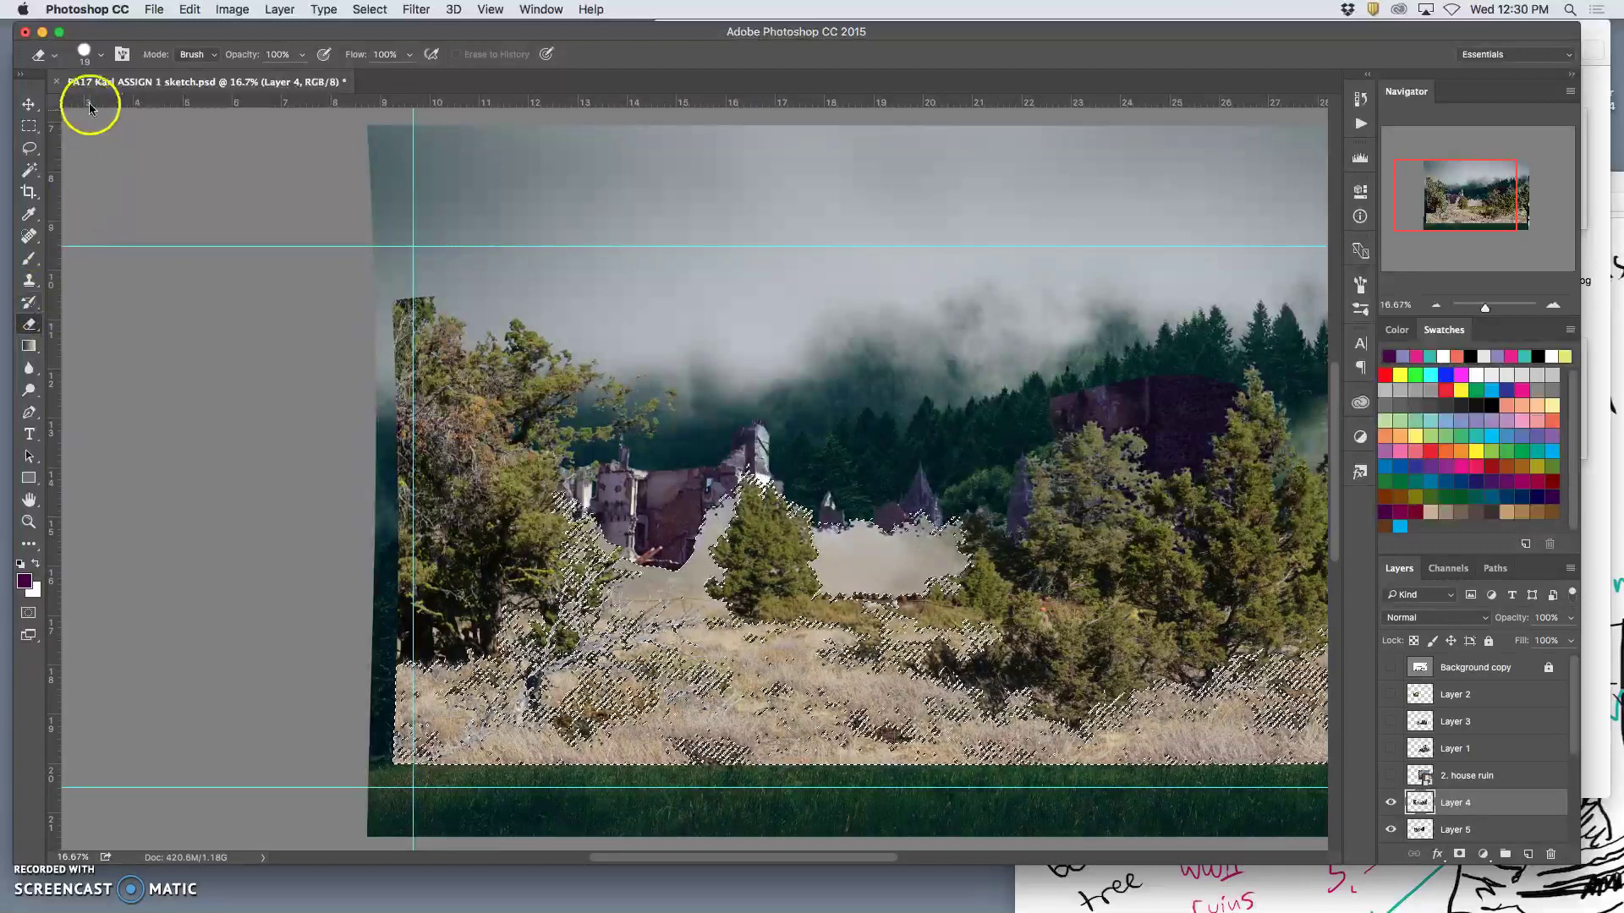
click(101, 54)
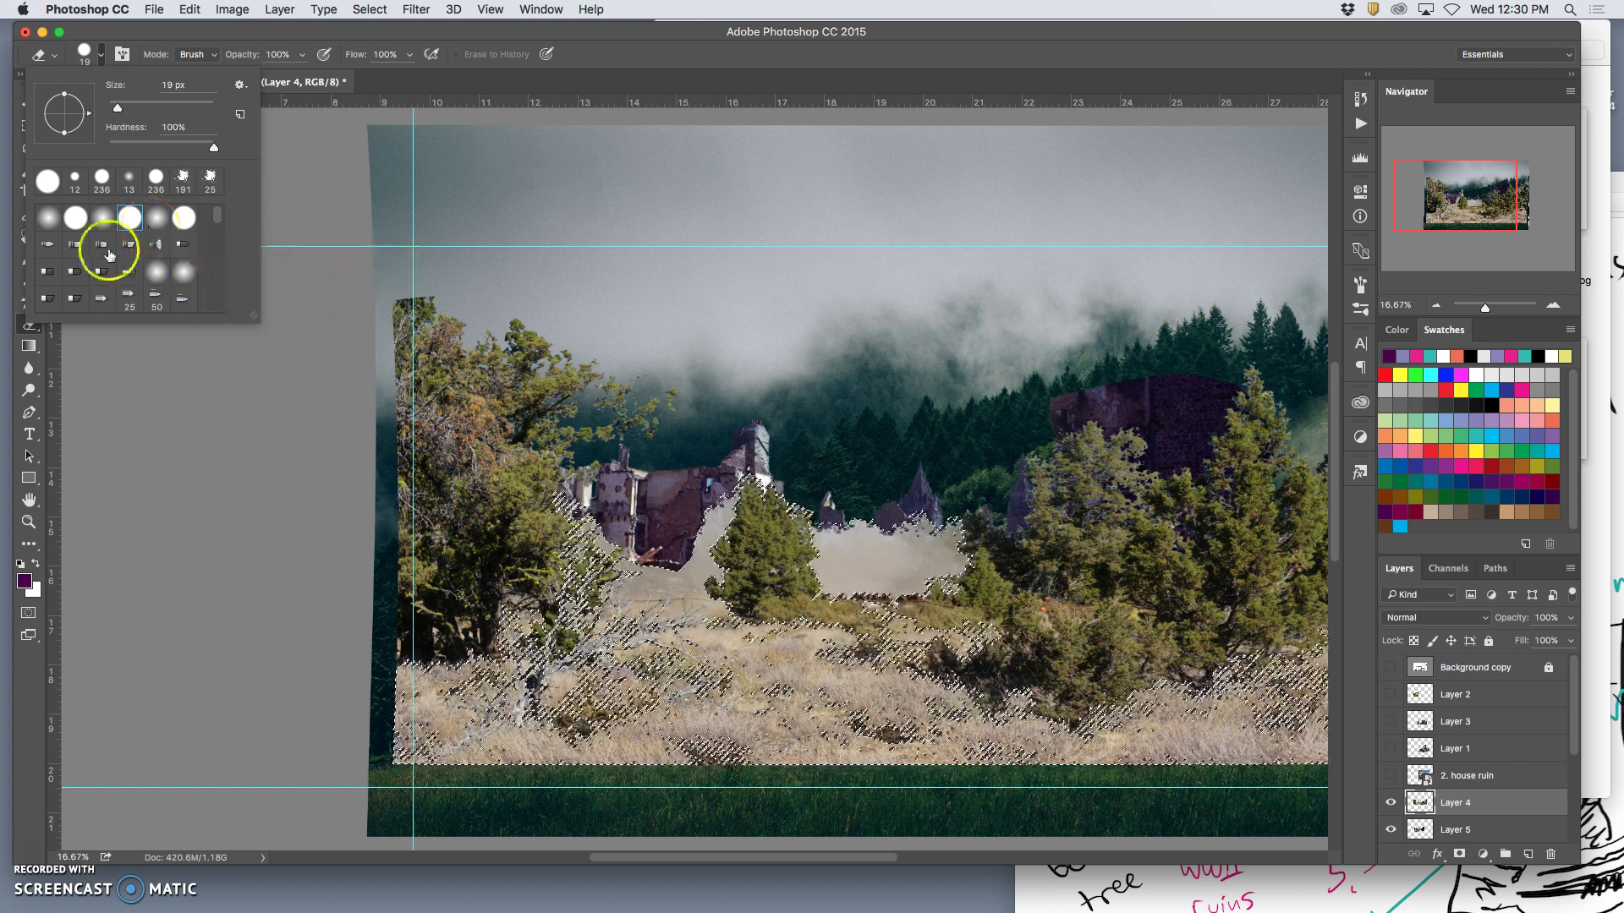
click(111, 227)
drag(111, 227, 103, 228)
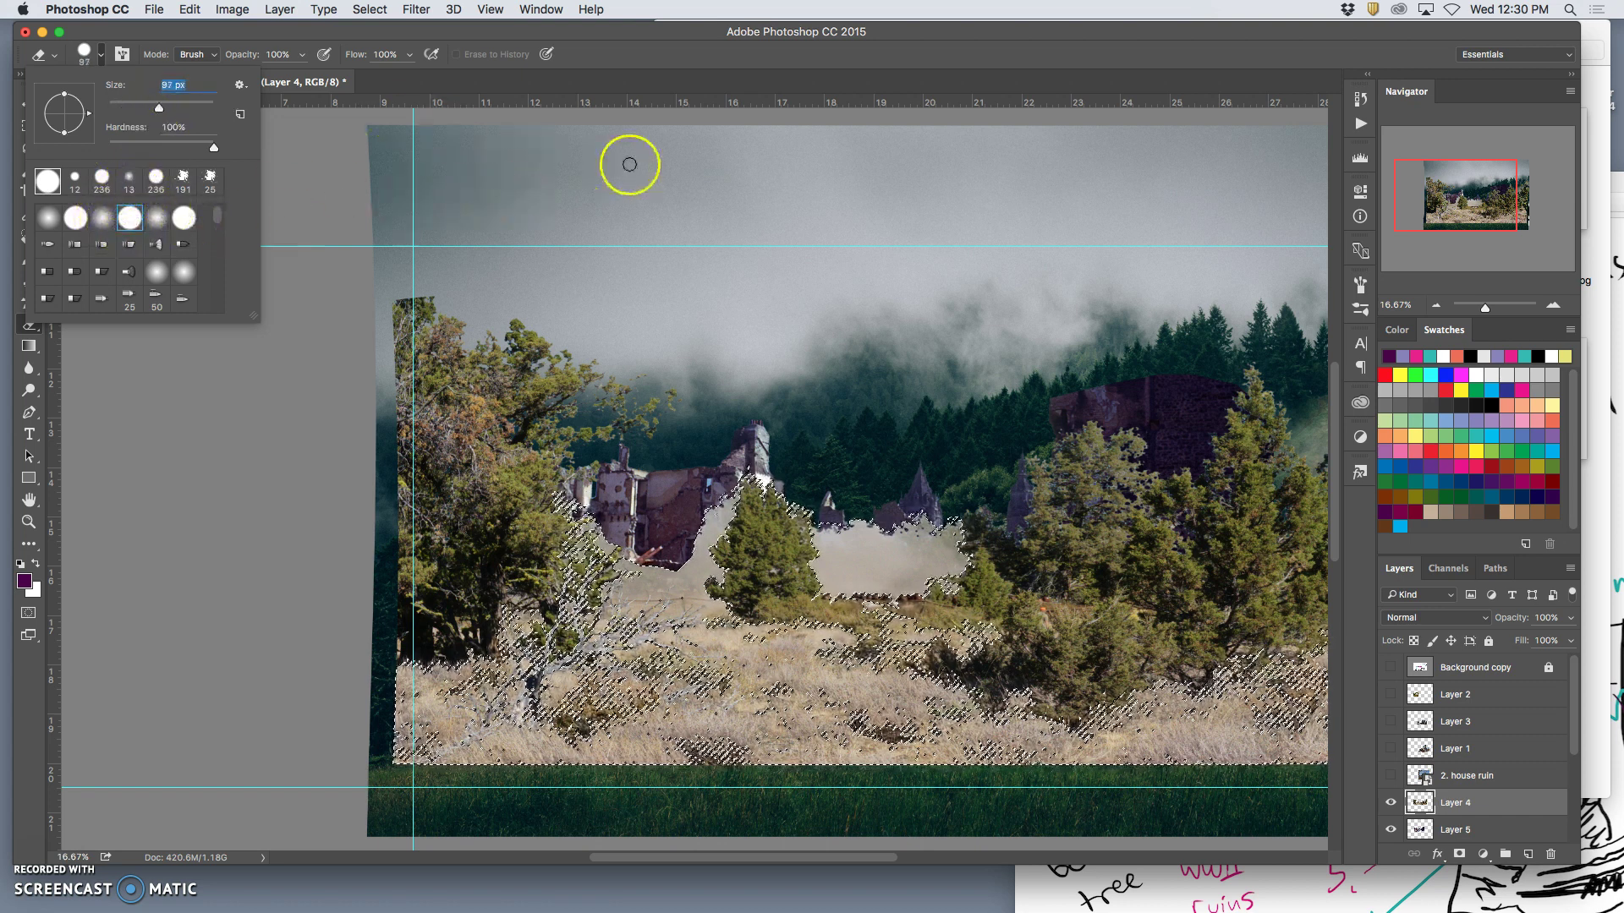
click(183, 108)
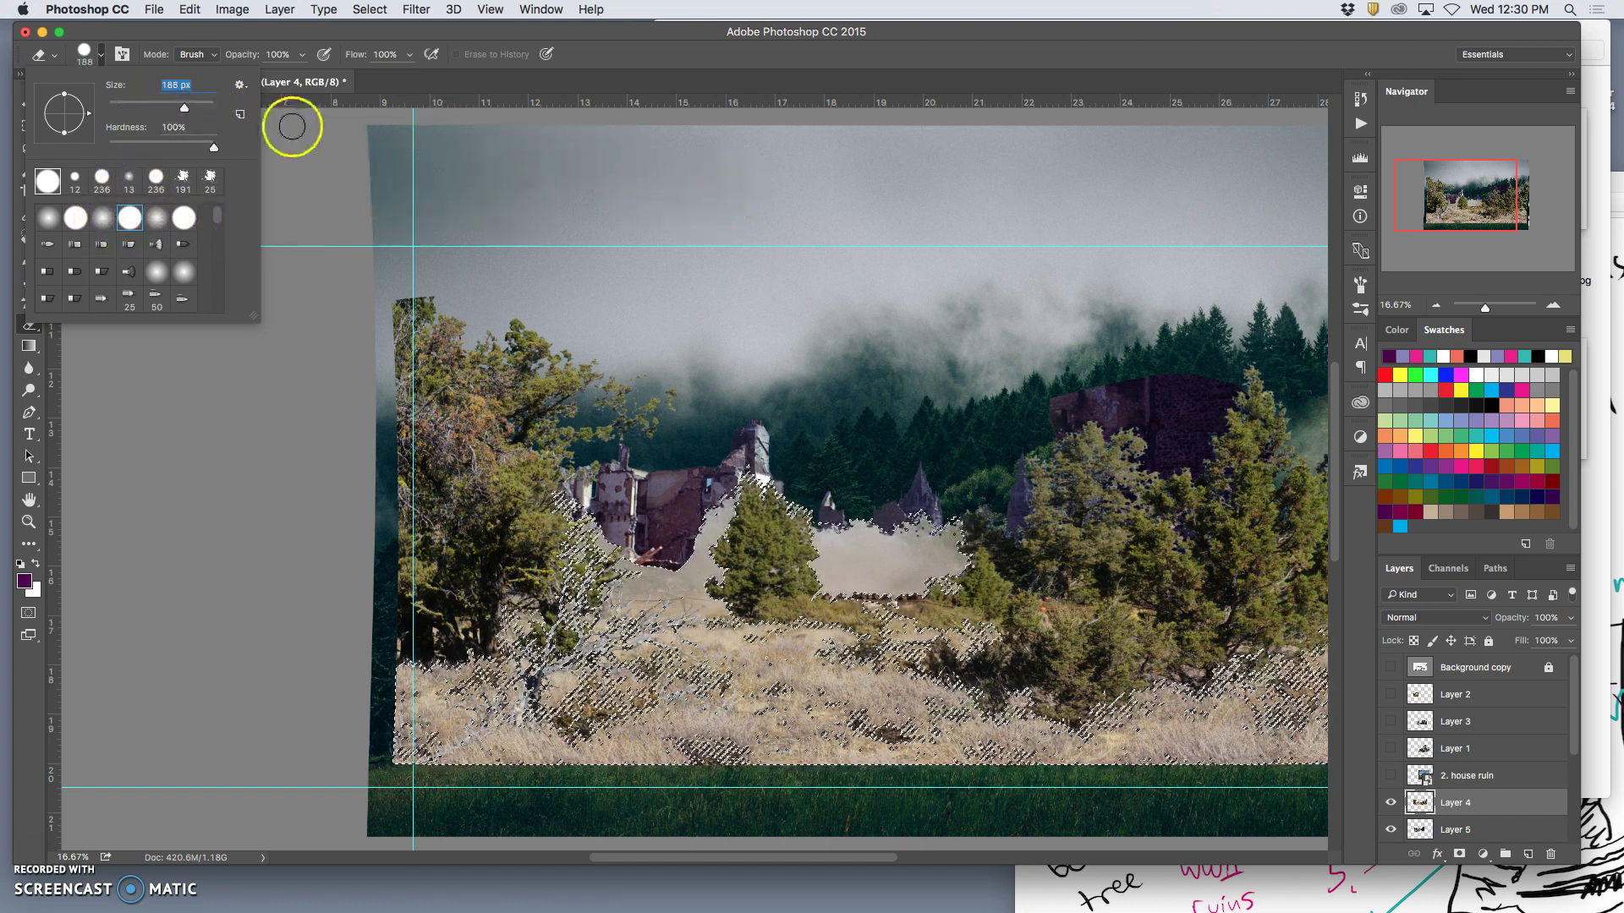
click(196, 105)
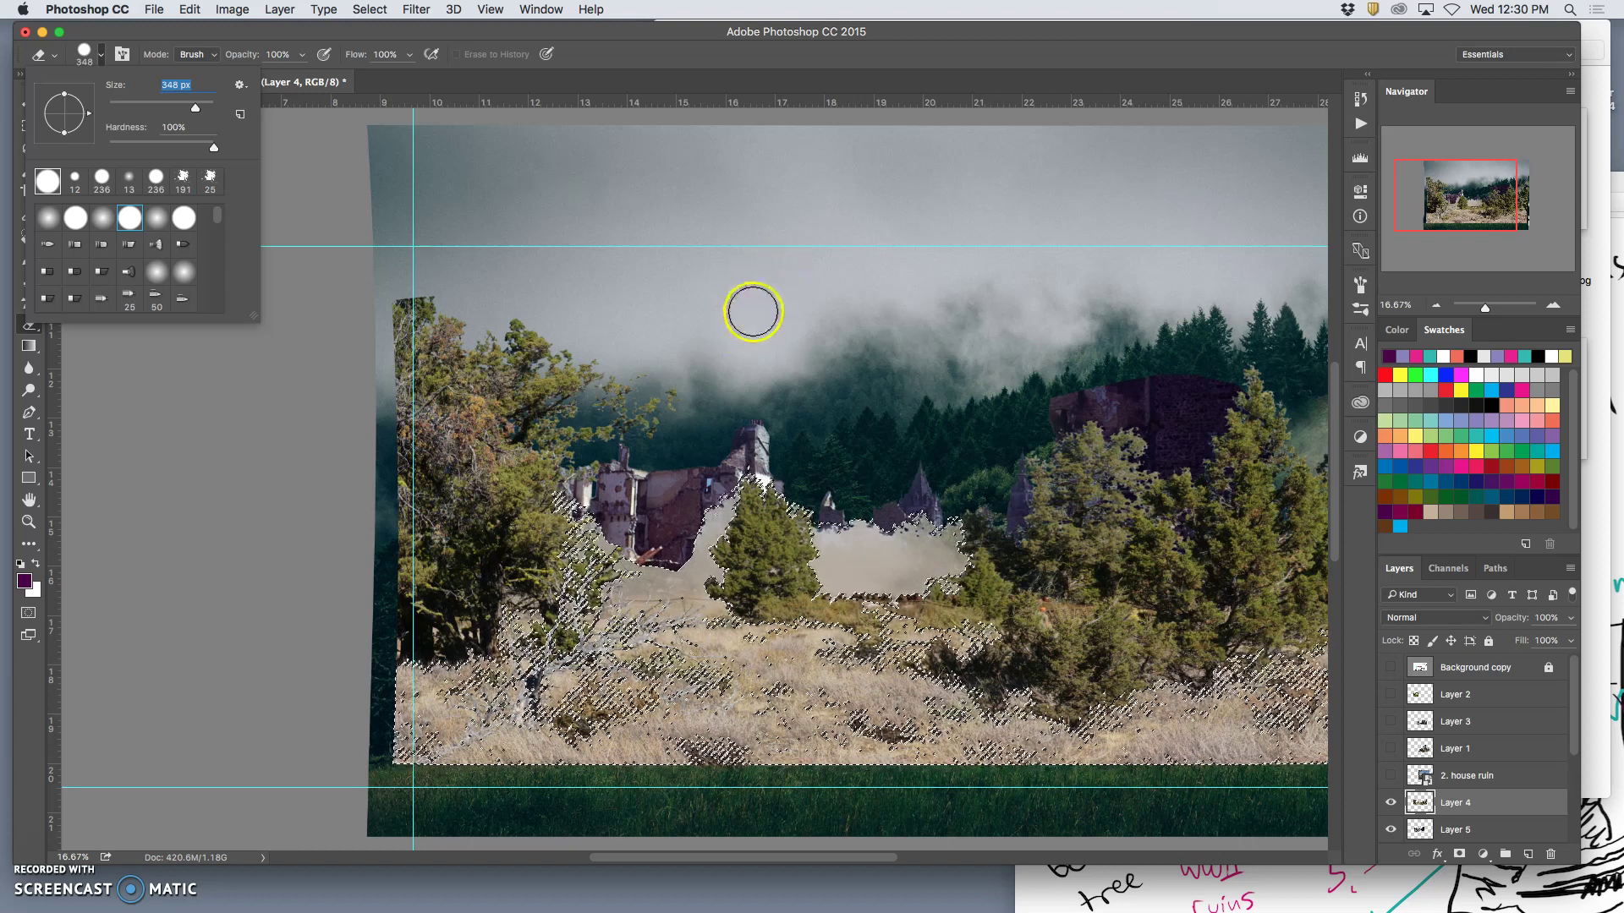
drag(213, 150, 203, 153)
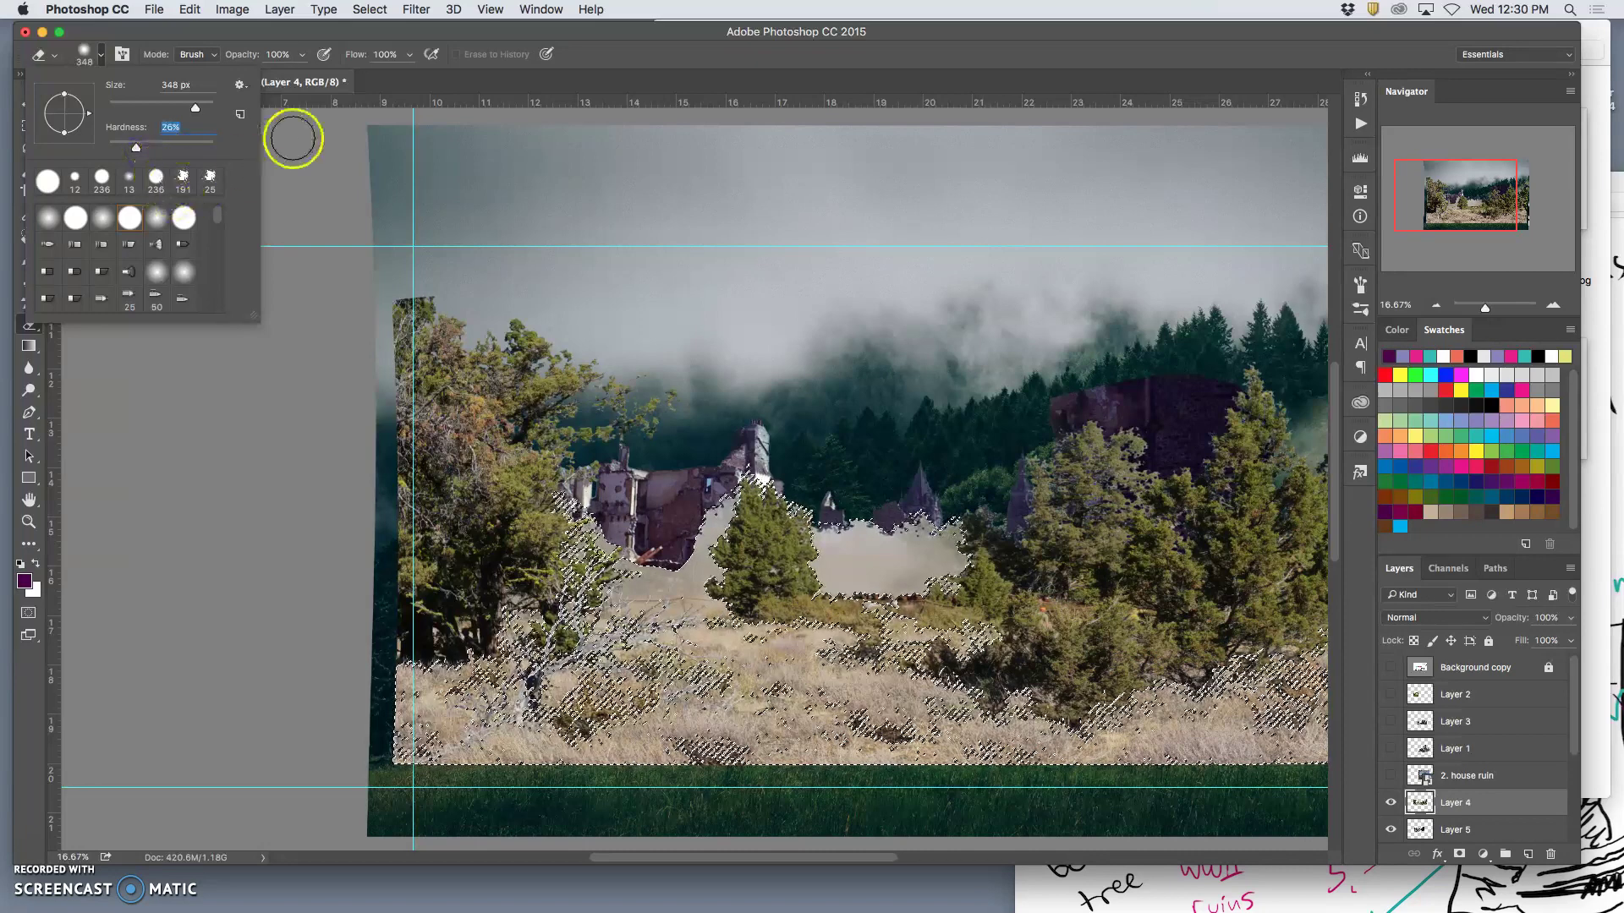
key(Return)
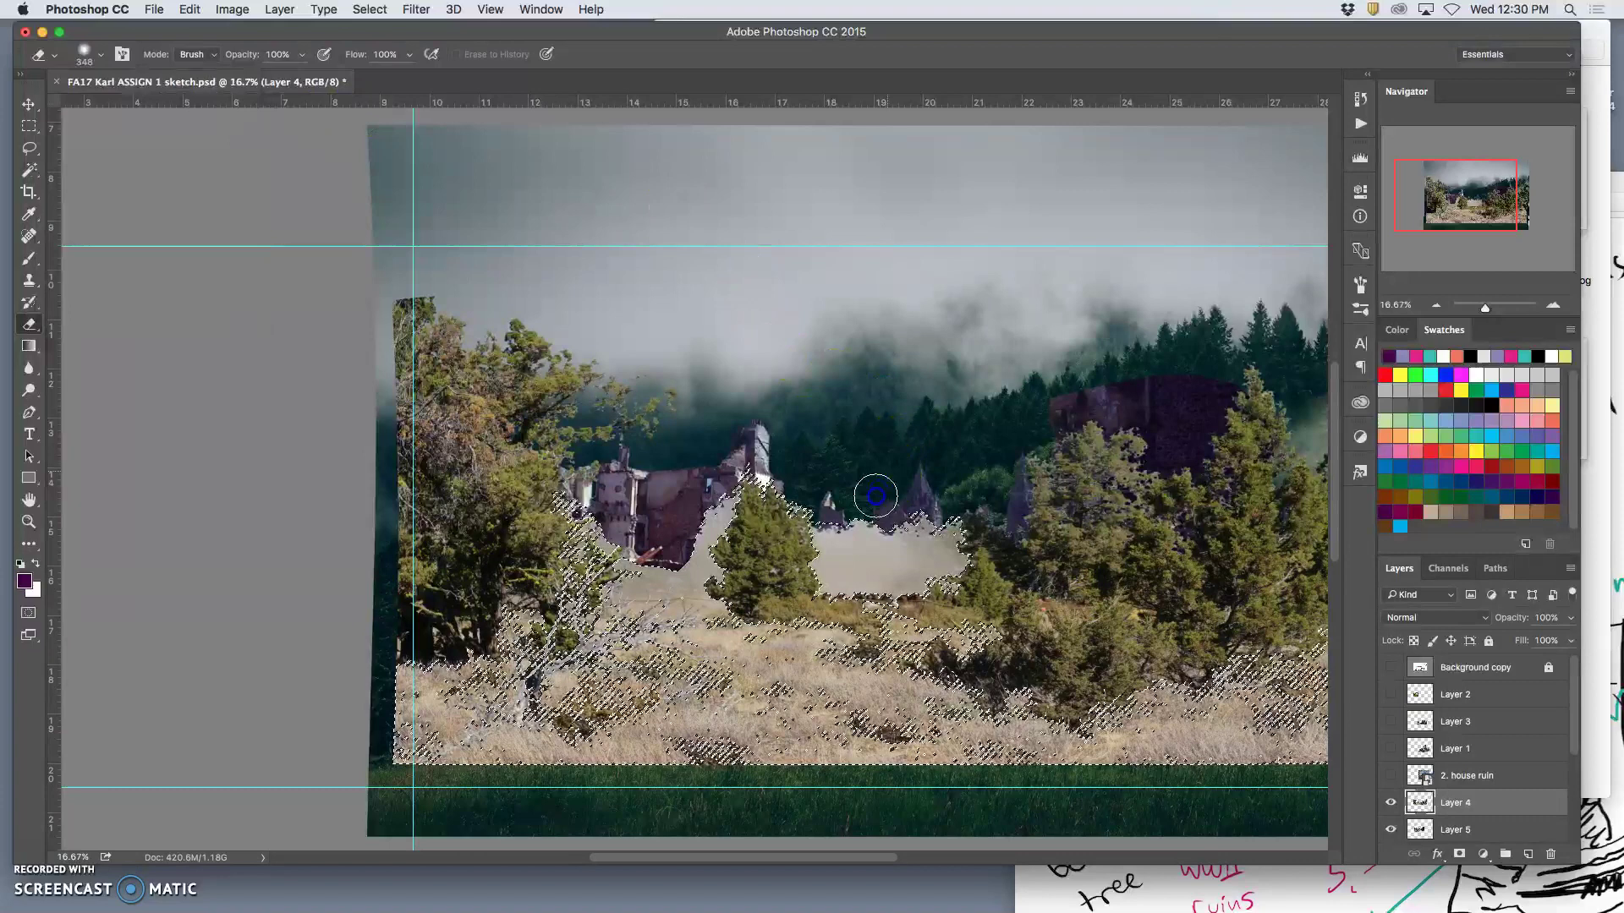
Erase the upper edge of the selected tan haze below the small ruins and beside the central tree
key(super+d)
key(super+plus)
key(super+plus)
key(super+plus)
mouse_move(927, 473)
mouse_down()
mouse_move(725, 265)
mouse_move(648, 240)
mouse_up()
click(999, 341)
mouse_move(1000, 342)
mouse_down()
mouse_move(994, 340)
mouse_move(827, 345)
mouse_move(944, 329)
mouse_move(978, 339)
mouse_move(967, 353)
mouse_move(1092, 316)
mouse_move(1140, 325)
mouse_move(1093, 360)
mouse_move(1170, 326)
mouse_move(1237, 396)
mouse_move(1141, 343)
mouse_move(843, 348)
mouse_move(730, 313)
mouse_move(702, 299)
mouse_move(690, 227)
mouse_move(581, 251)
mouse_move(520, 229)
mouse_move(490, 287)
mouse_up()
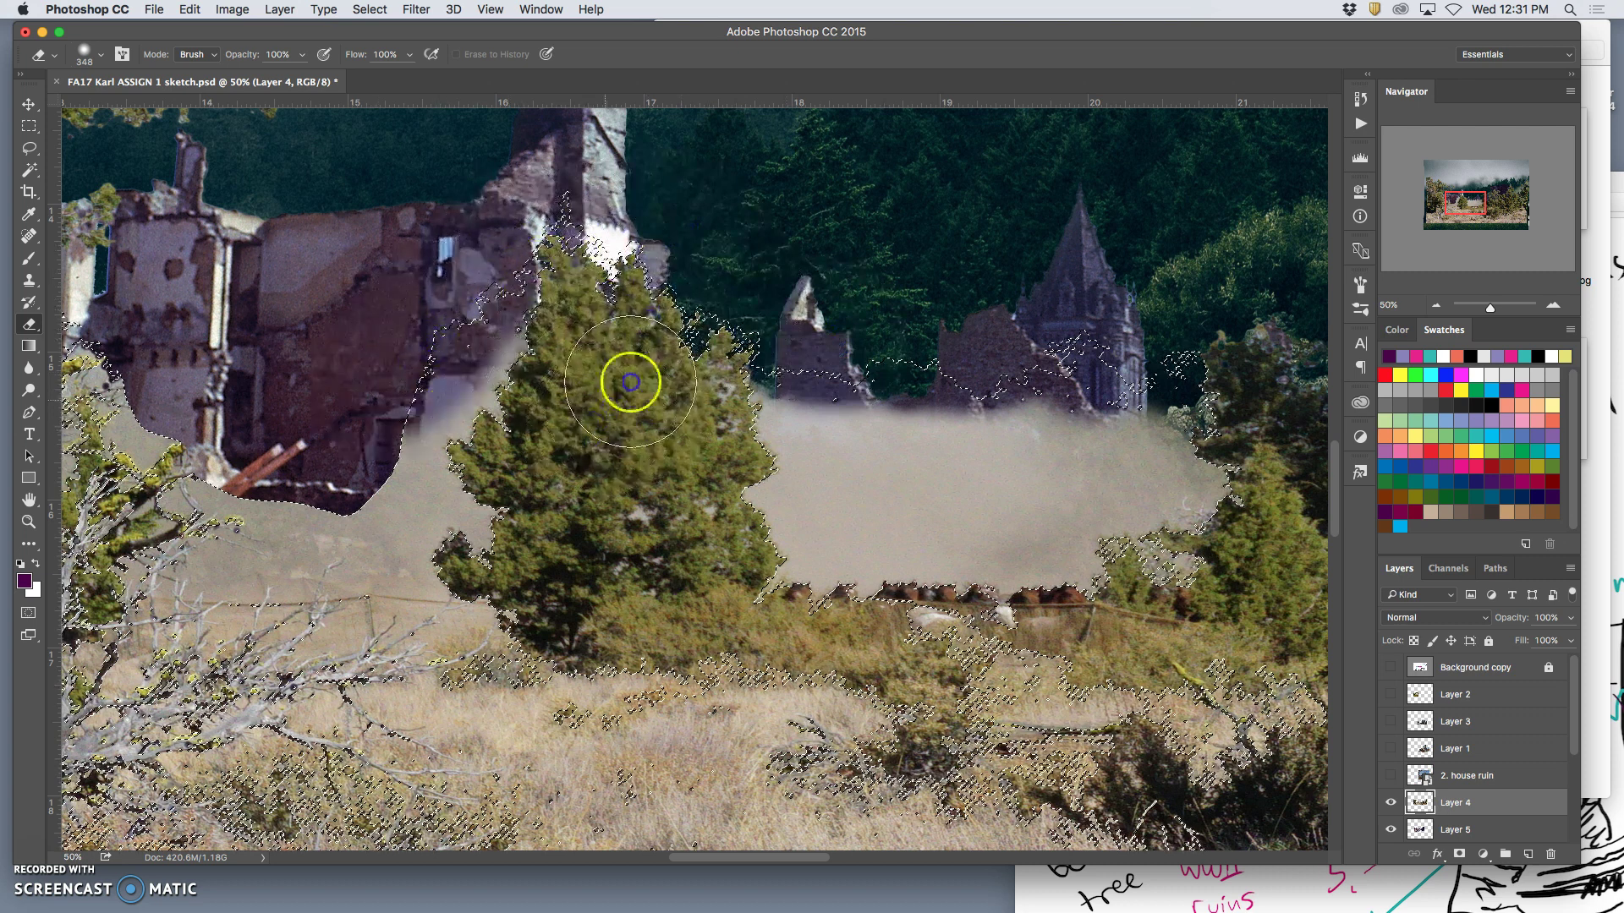
Erase the upper tan haze around the central tree, across the base of the large ruin and beneath the spired tower
drag(638, 435, 644, 497)
drag(565, 369, 505, 316)
mouse_move(381, 440)
mouse_down()
mouse_move(252, 465)
mouse_move(336, 453)
mouse_move(221, 472)
mouse_up()
mouse_move(128, 407)
mouse_down()
mouse_move(164, 242)
mouse_move(272, 317)
mouse_move(386, 326)
mouse_move(464, 377)
mouse_up()
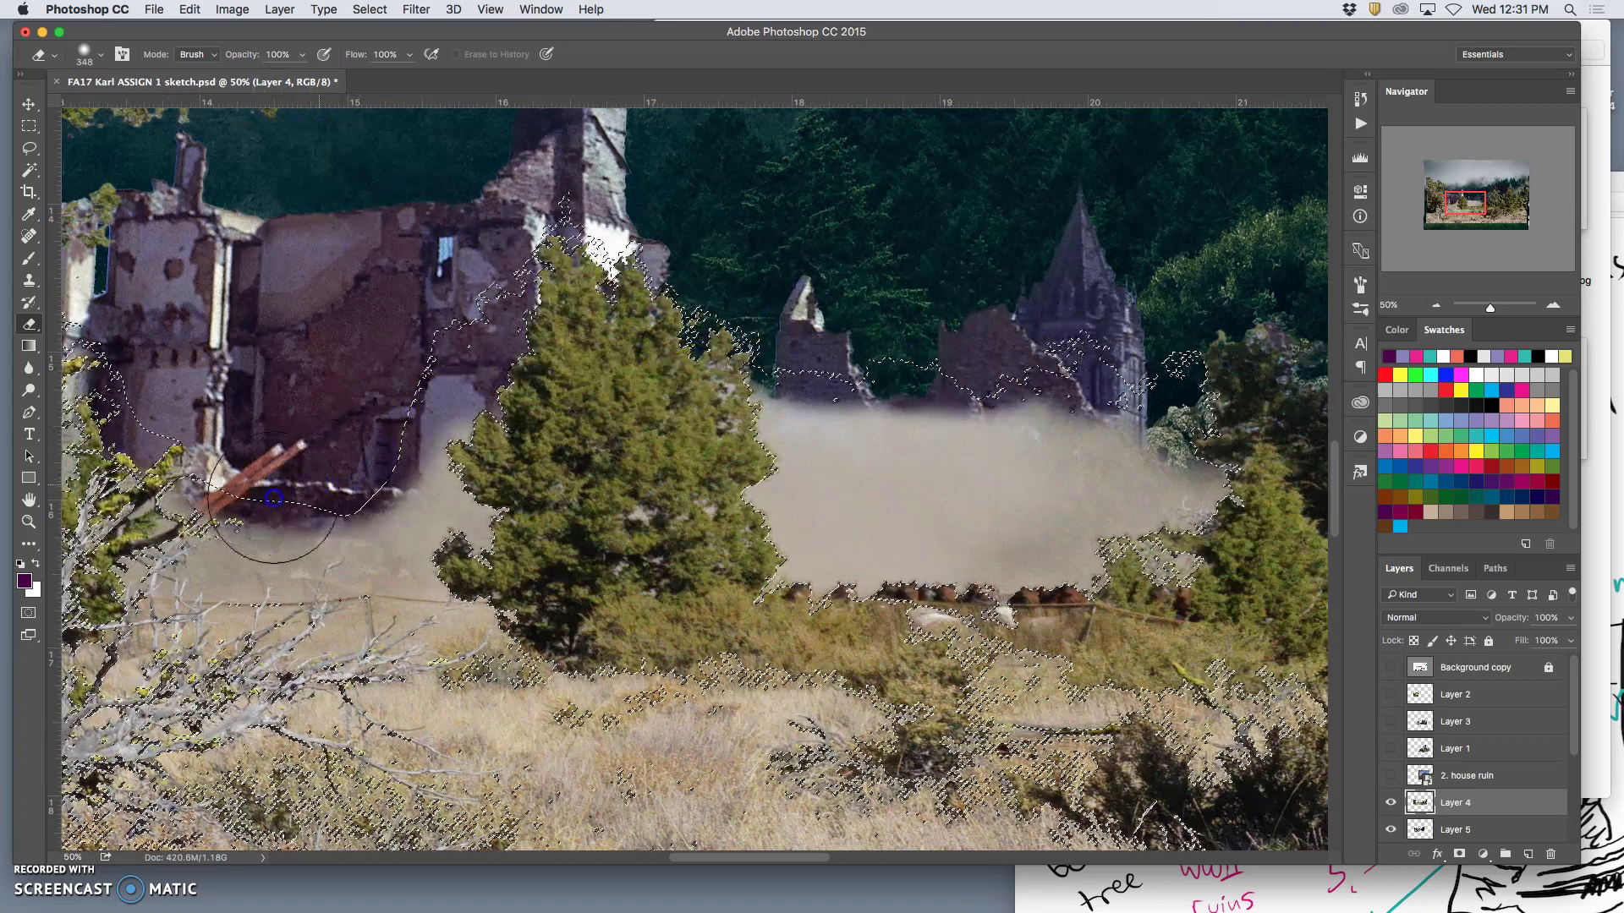
drag(879, 301, 1353, 328)
drag(599, 336, 387, 336)
drag(1281, 348, 819, 302)
key(ctrl+shift+d)
mouse_move(1055, 283)
mouse_down()
mouse_move(647, 415)
mouse_move(609, 398)
mouse_move(957, 316)
mouse_move(1028, 316)
mouse_up()
Partly erase the haze covering the small ruins and spired tower with the Eraser at 64% and 17% opacity
key(super+minus)
key(super+minus)
key(ctrl+minus)
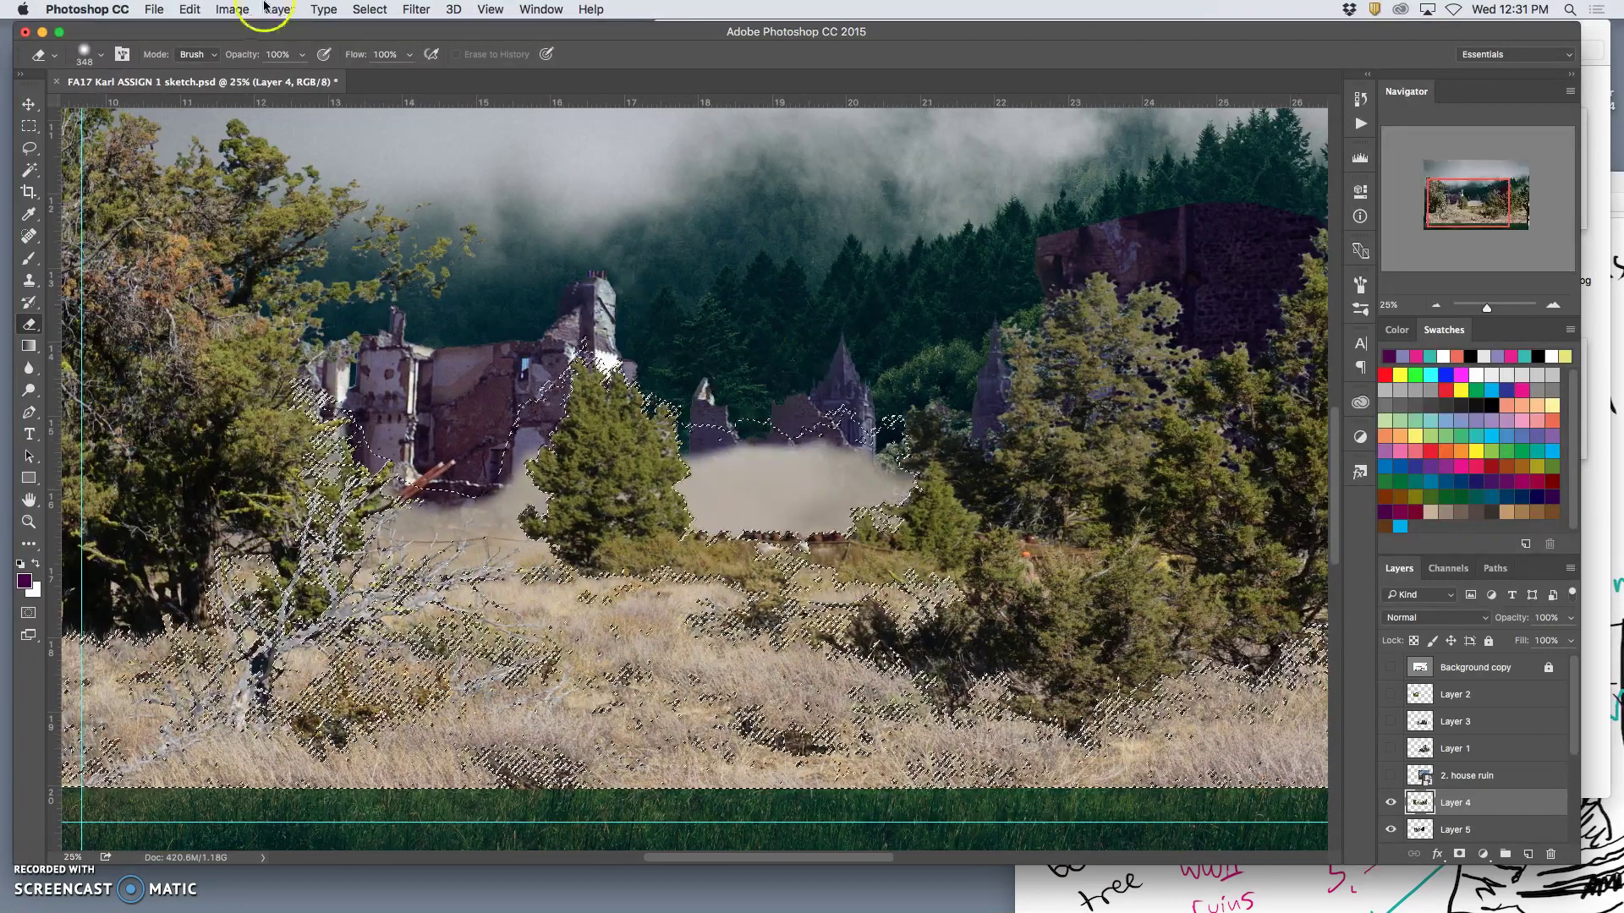
click(302, 55)
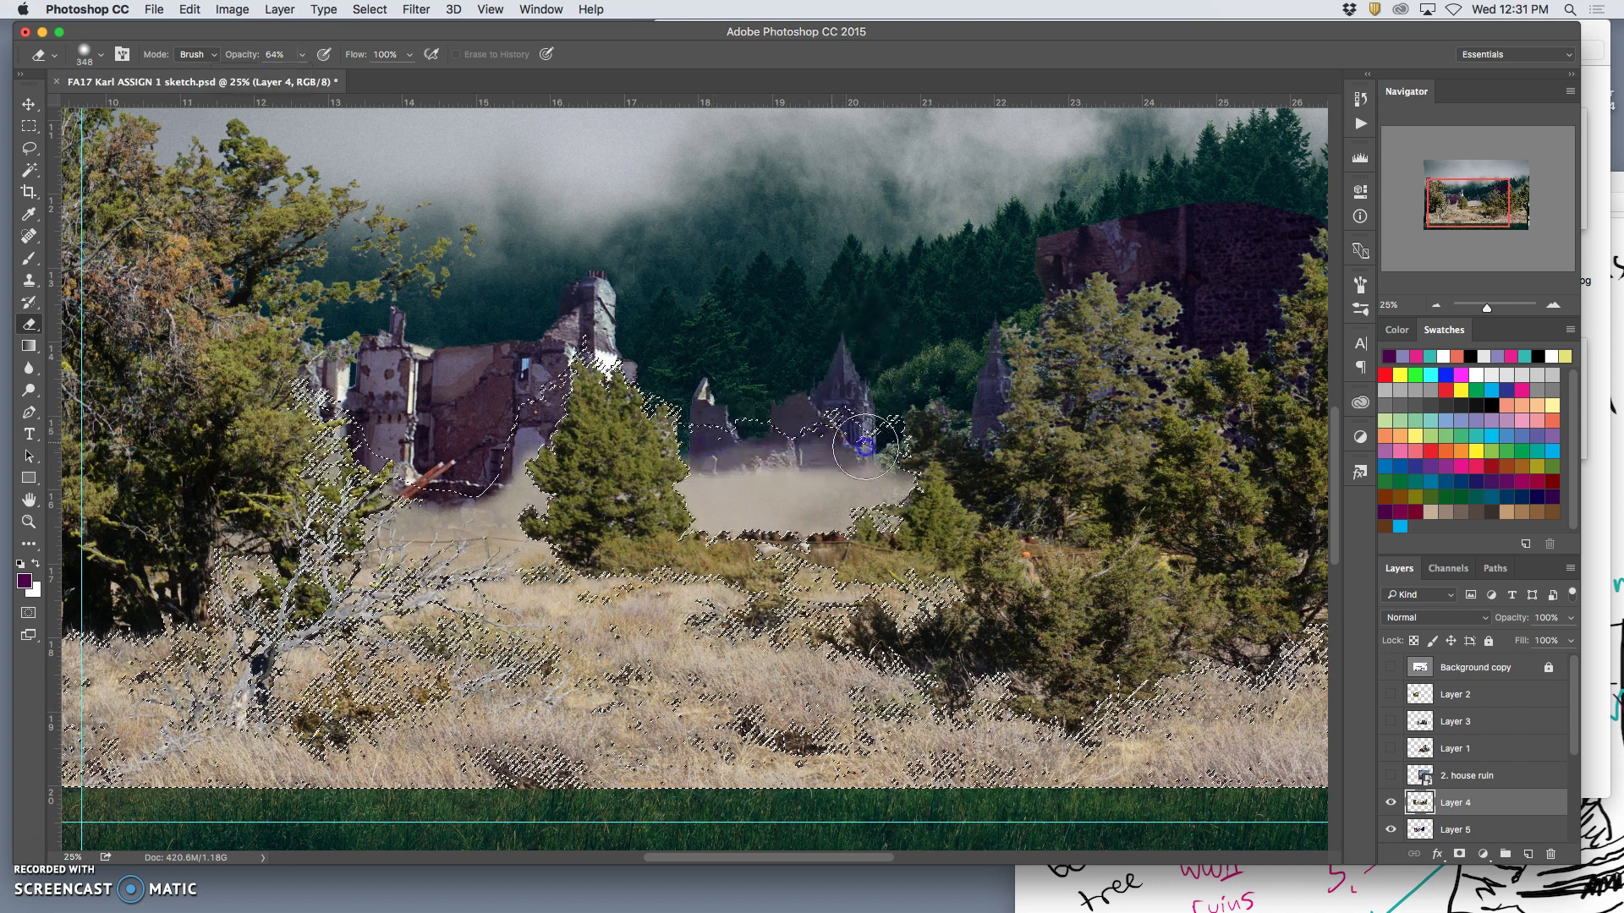
click(302, 54)
drag(302, 74, 264, 76)
click(834, 424)
drag(838, 471, 693, 470)
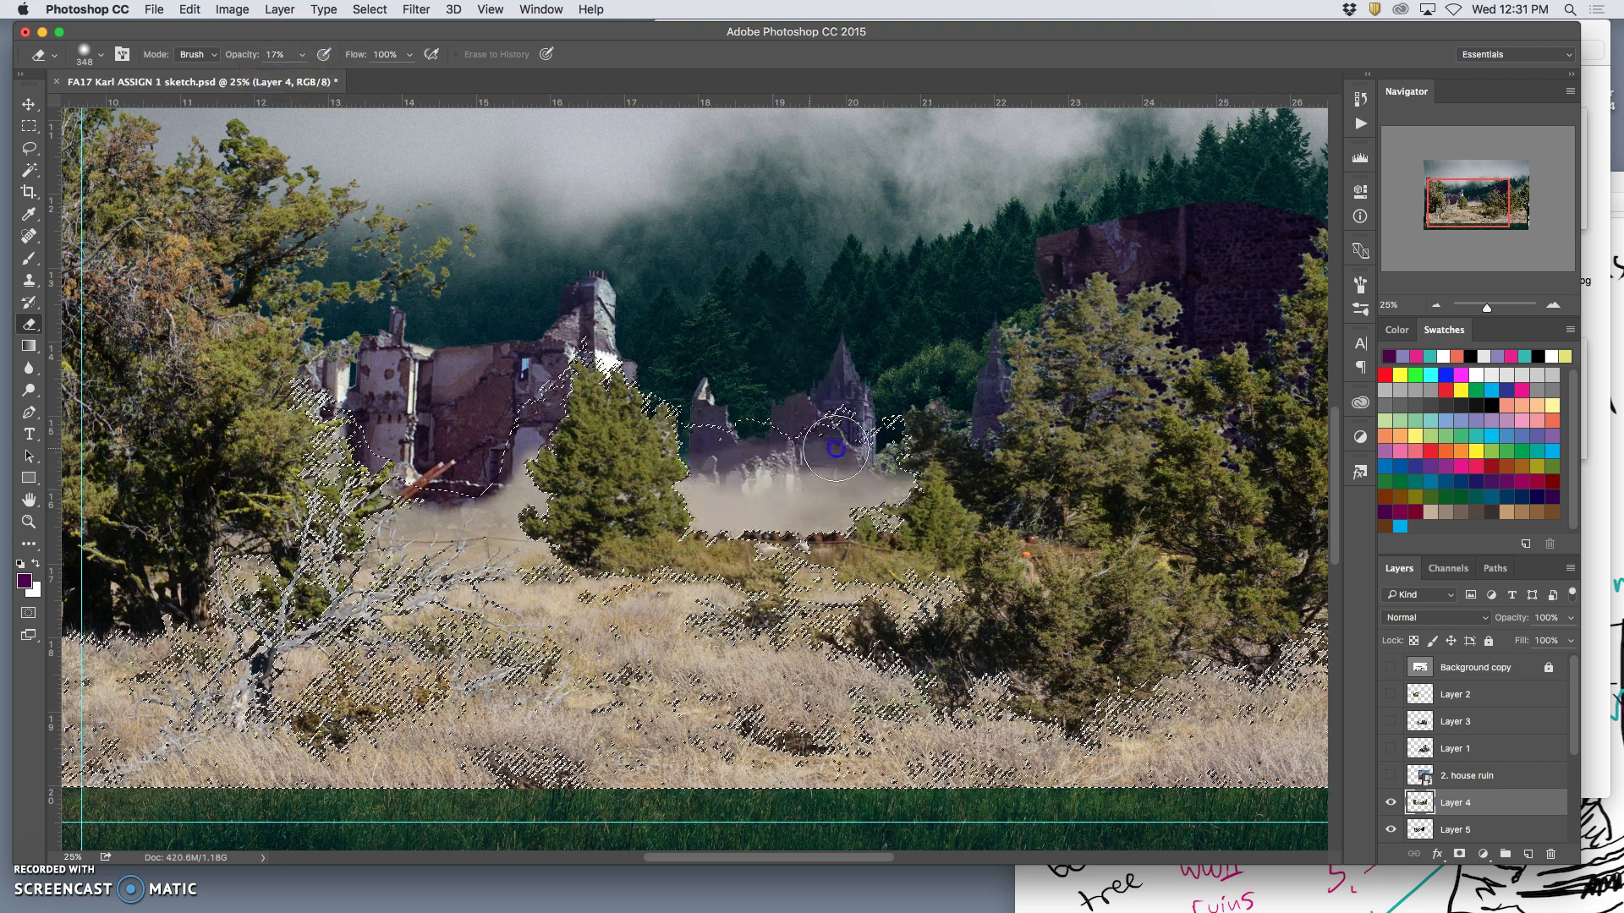
mouse_move(827, 481)
mouse_down()
mouse_move(912, 470)
mouse_move(742, 468)
mouse_up()
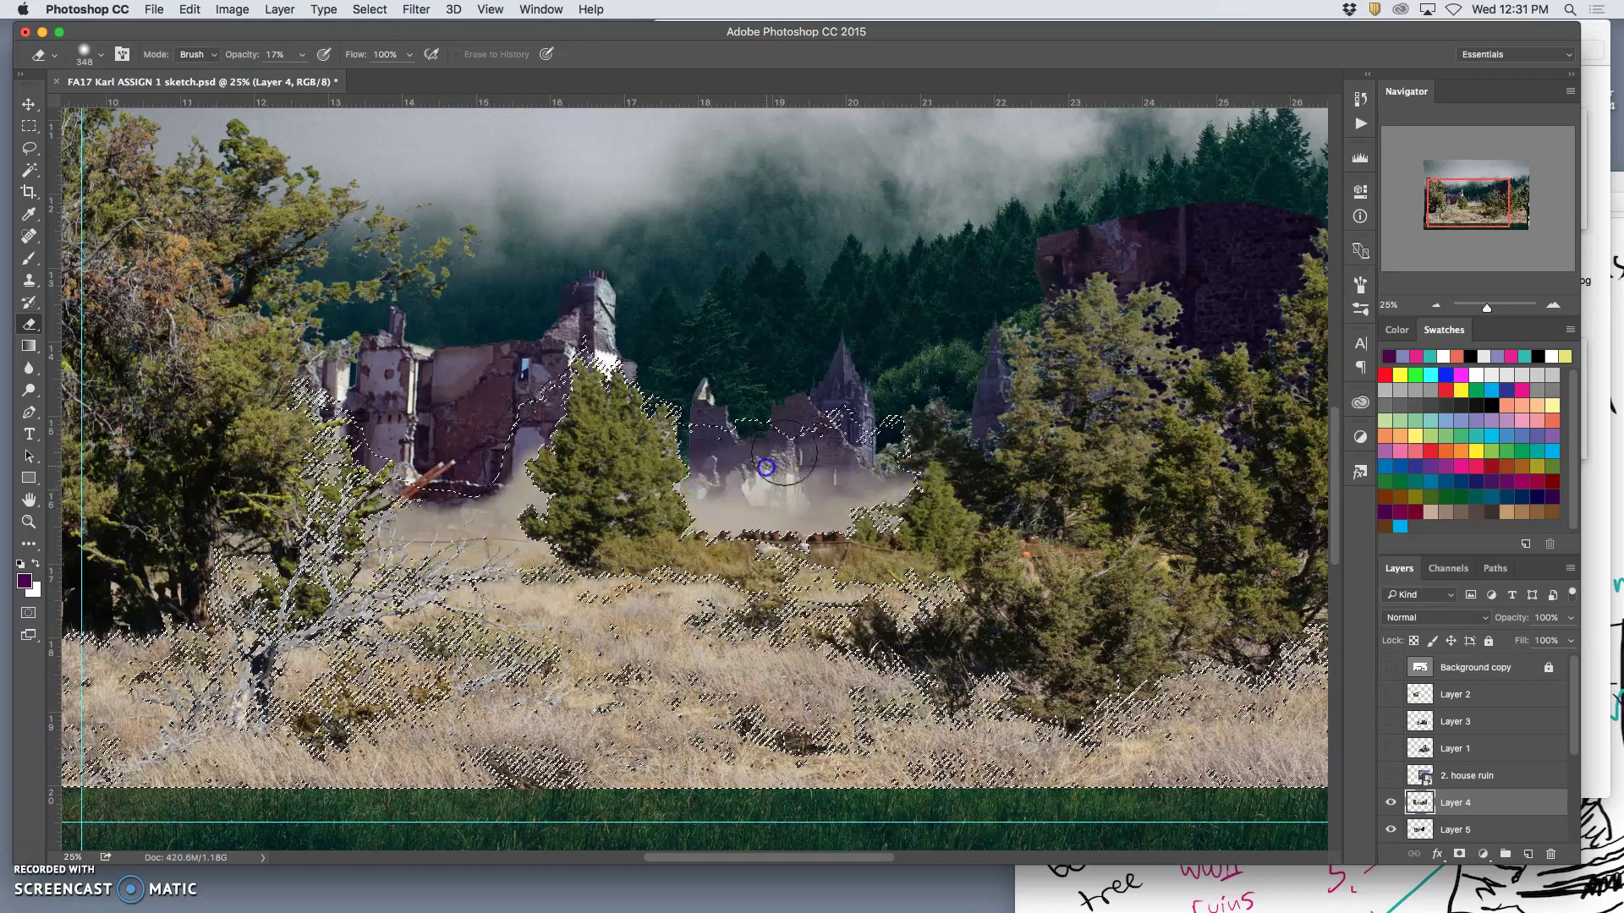
Fade the haze along the large ruin's base and across to the small ruins at 17% Eraser opacity, and clear the selection
click(506, 492)
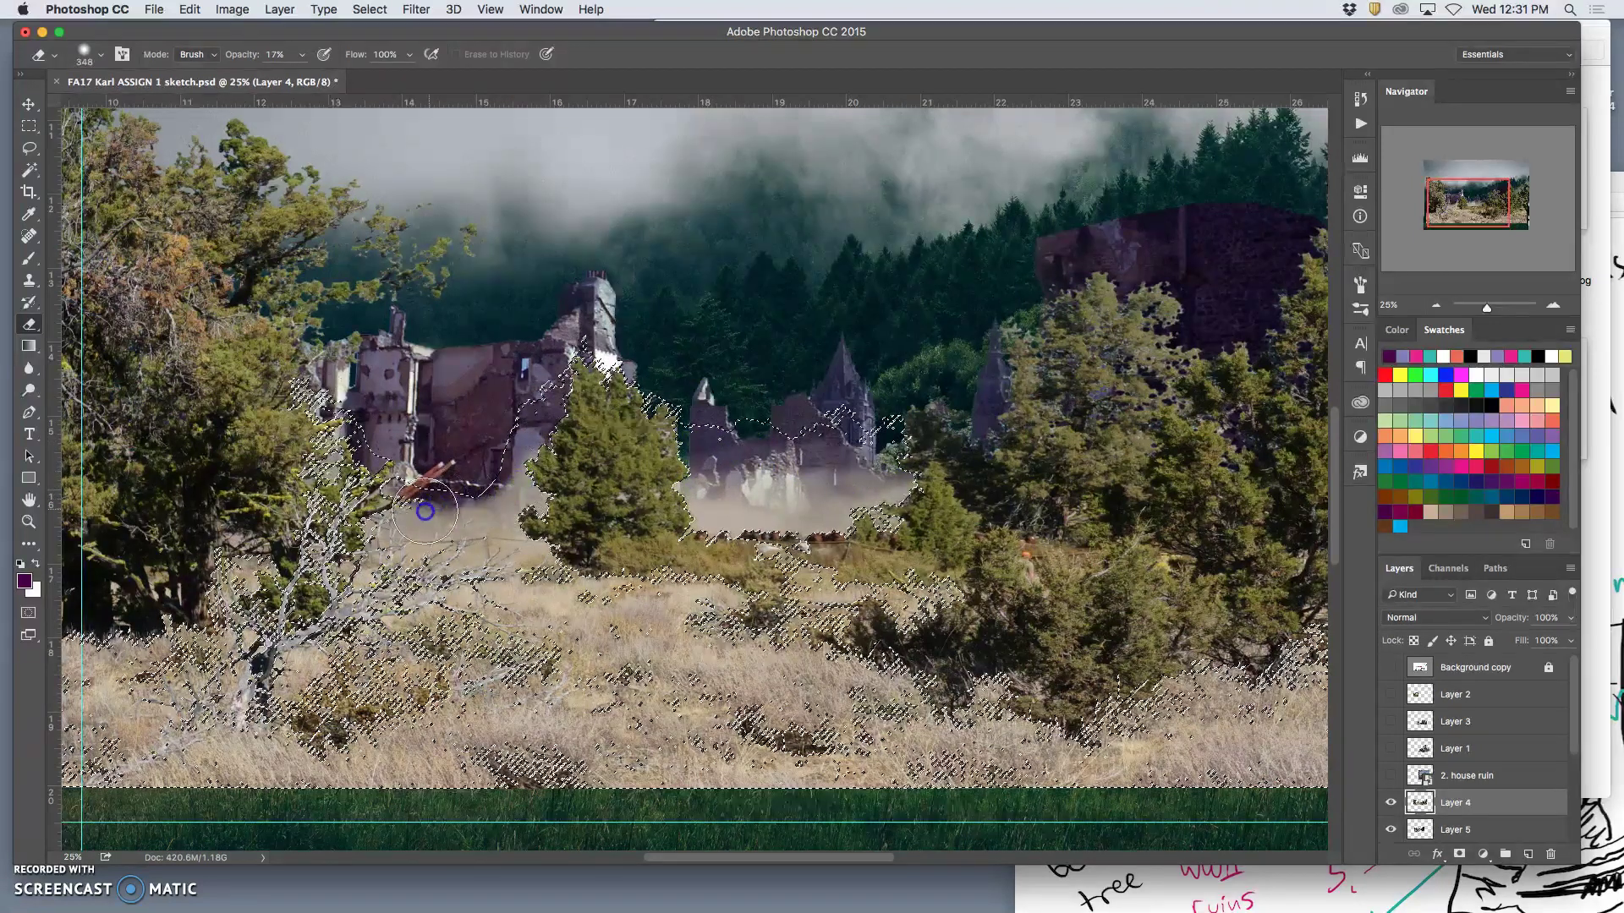
mouse_move(400, 503)
mouse_down()
mouse_move(361, 493)
mouse_move(402, 486)
mouse_move(422, 503)
mouse_move(517, 476)
mouse_move(536, 487)
mouse_move(531, 474)
mouse_move(499, 499)
mouse_move(489, 476)
mouse_move(549, 451)
mouse_move(684, 447)
mouse_move(706, 480)
mouse_move(854, 488)
mouse_up()
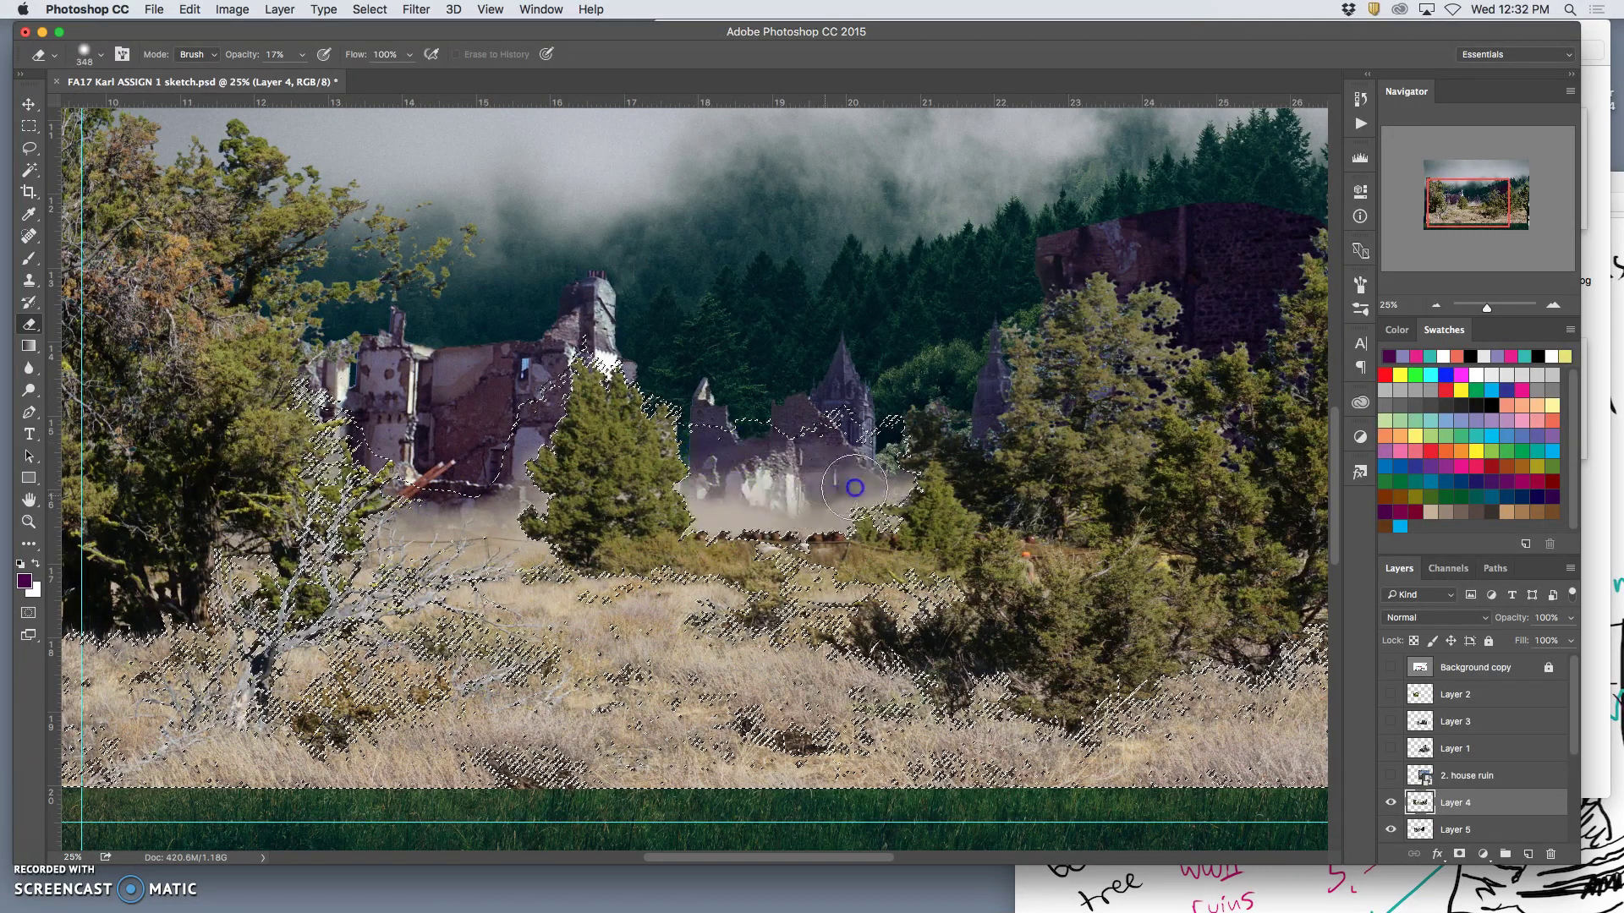
key(super+d)
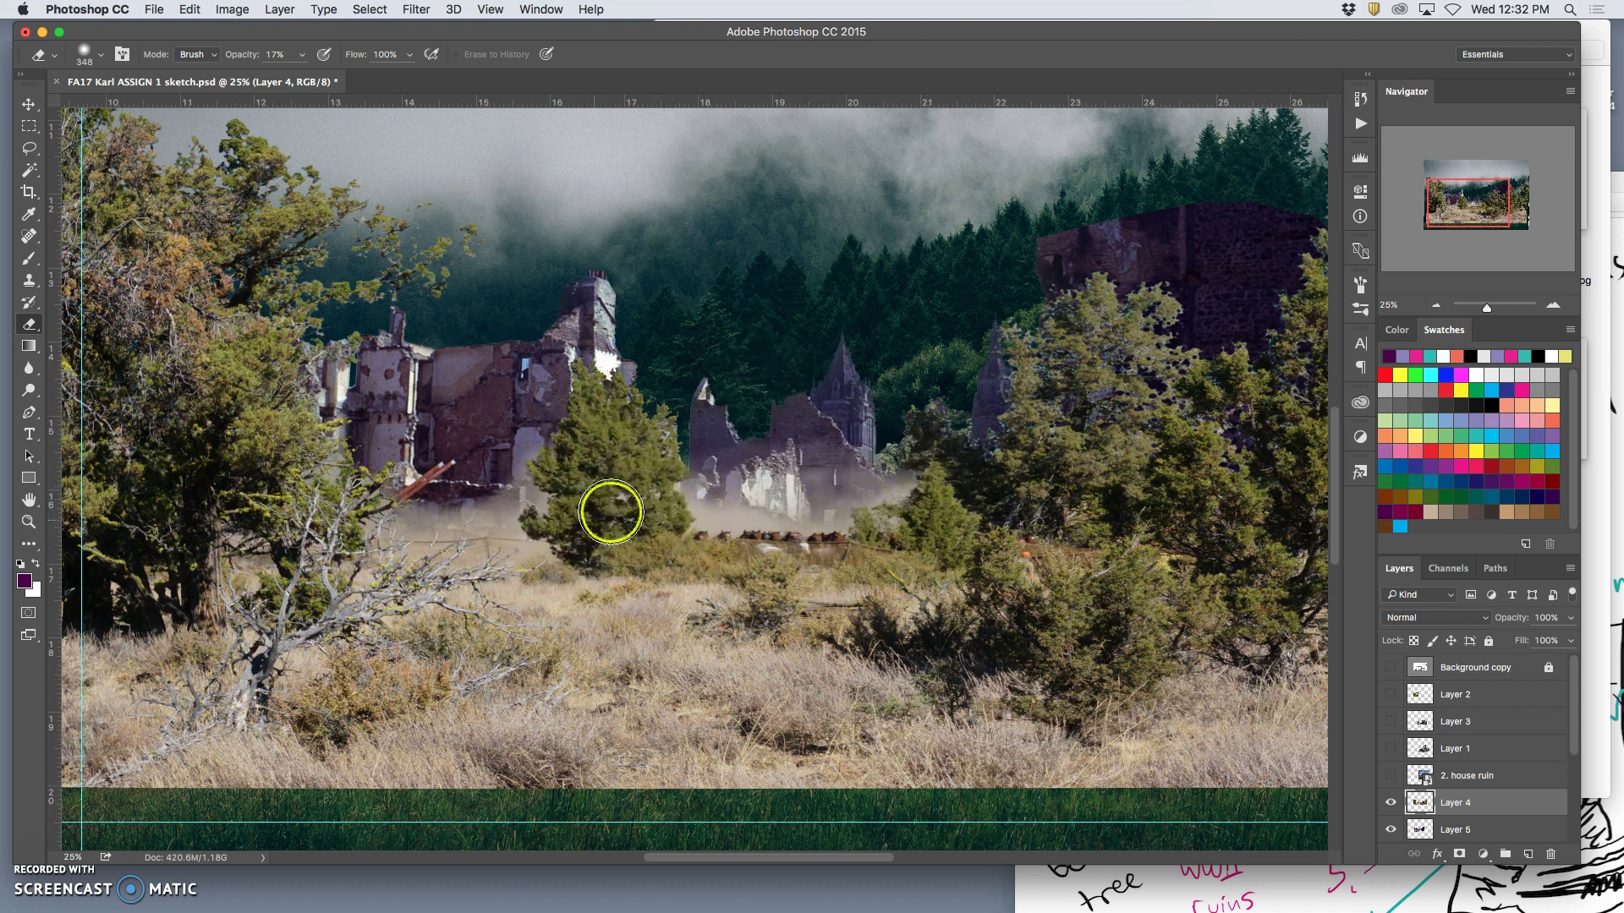
Examine how the haze blends with the ruins and how the tree edges look across the composite
key(super+minus)
key(super+plus)
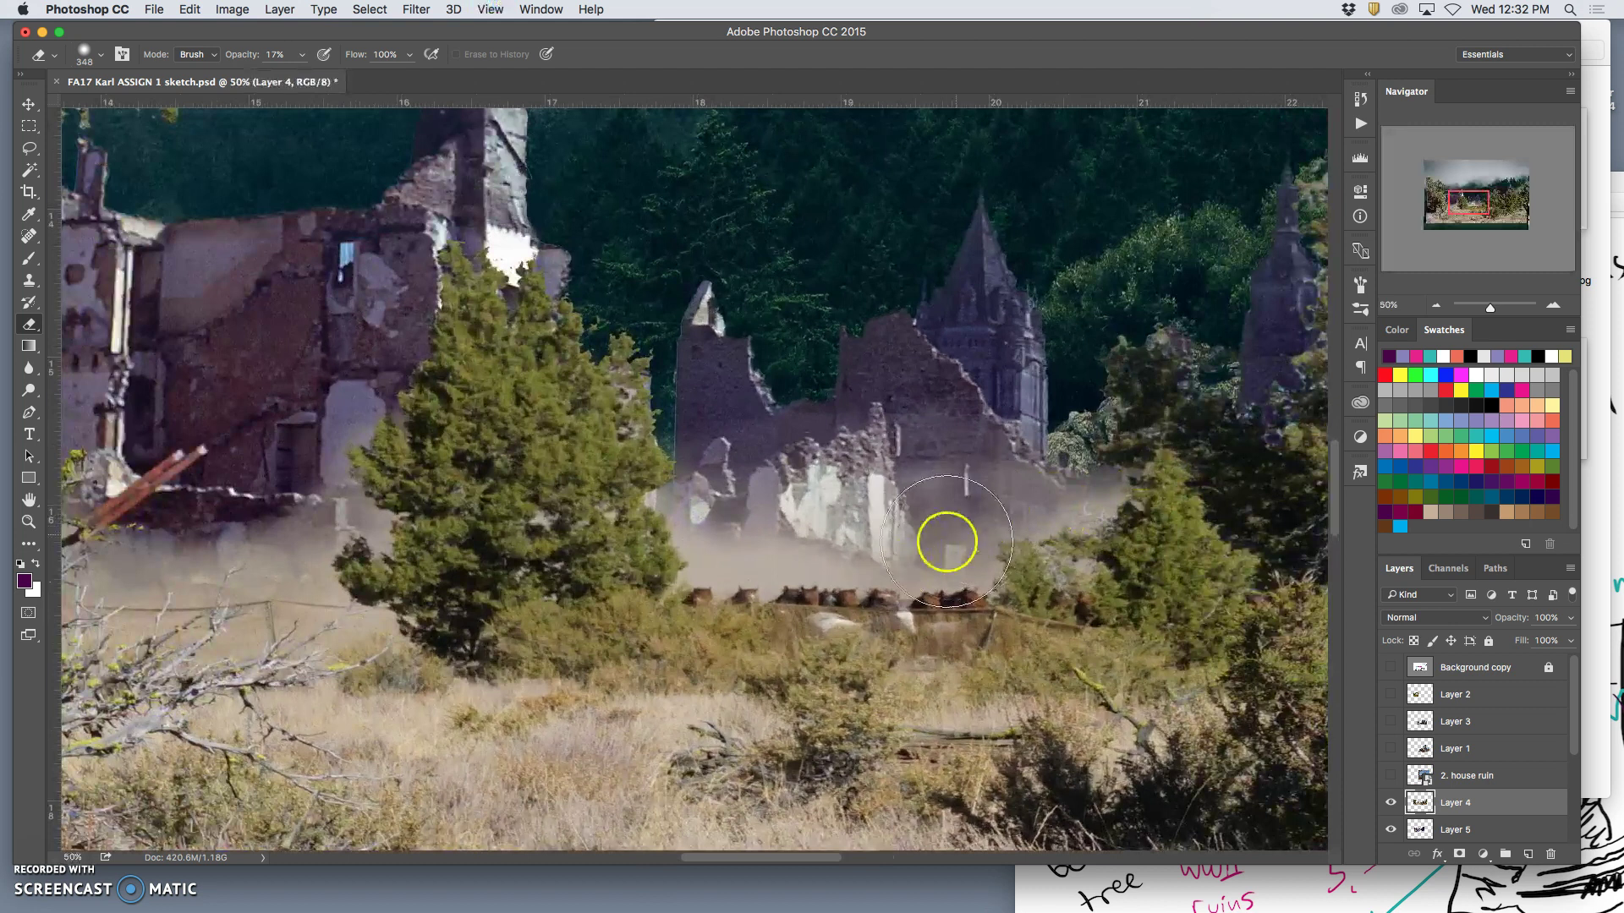
key(super+minus)
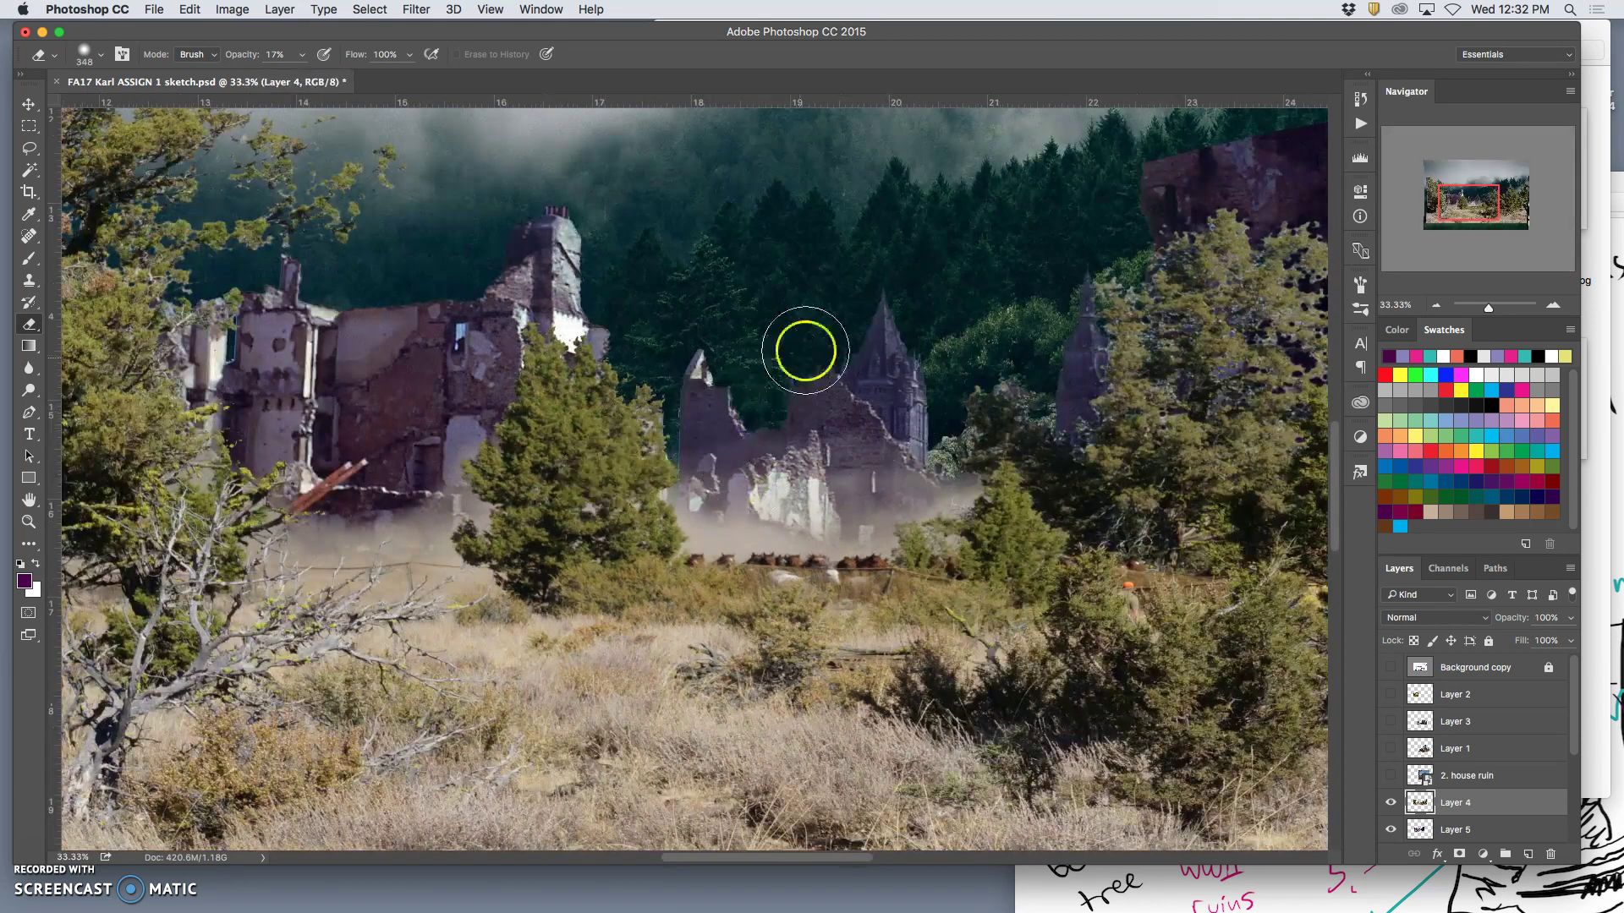
scroll(881, 226, up, 5)
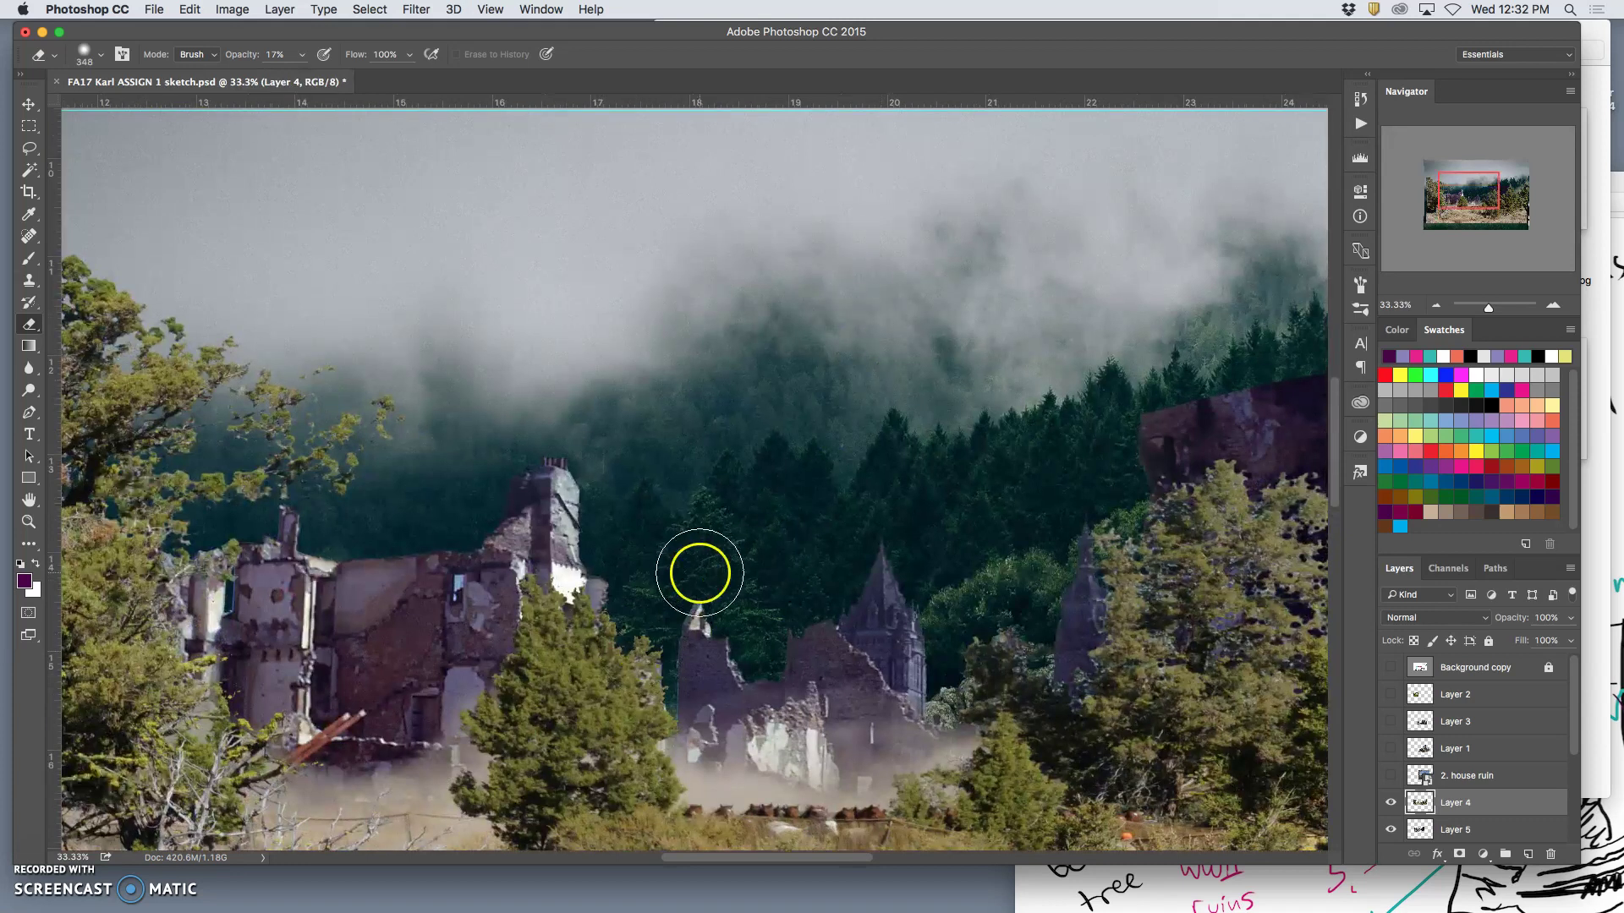
scroll(623, 634, down, 1)
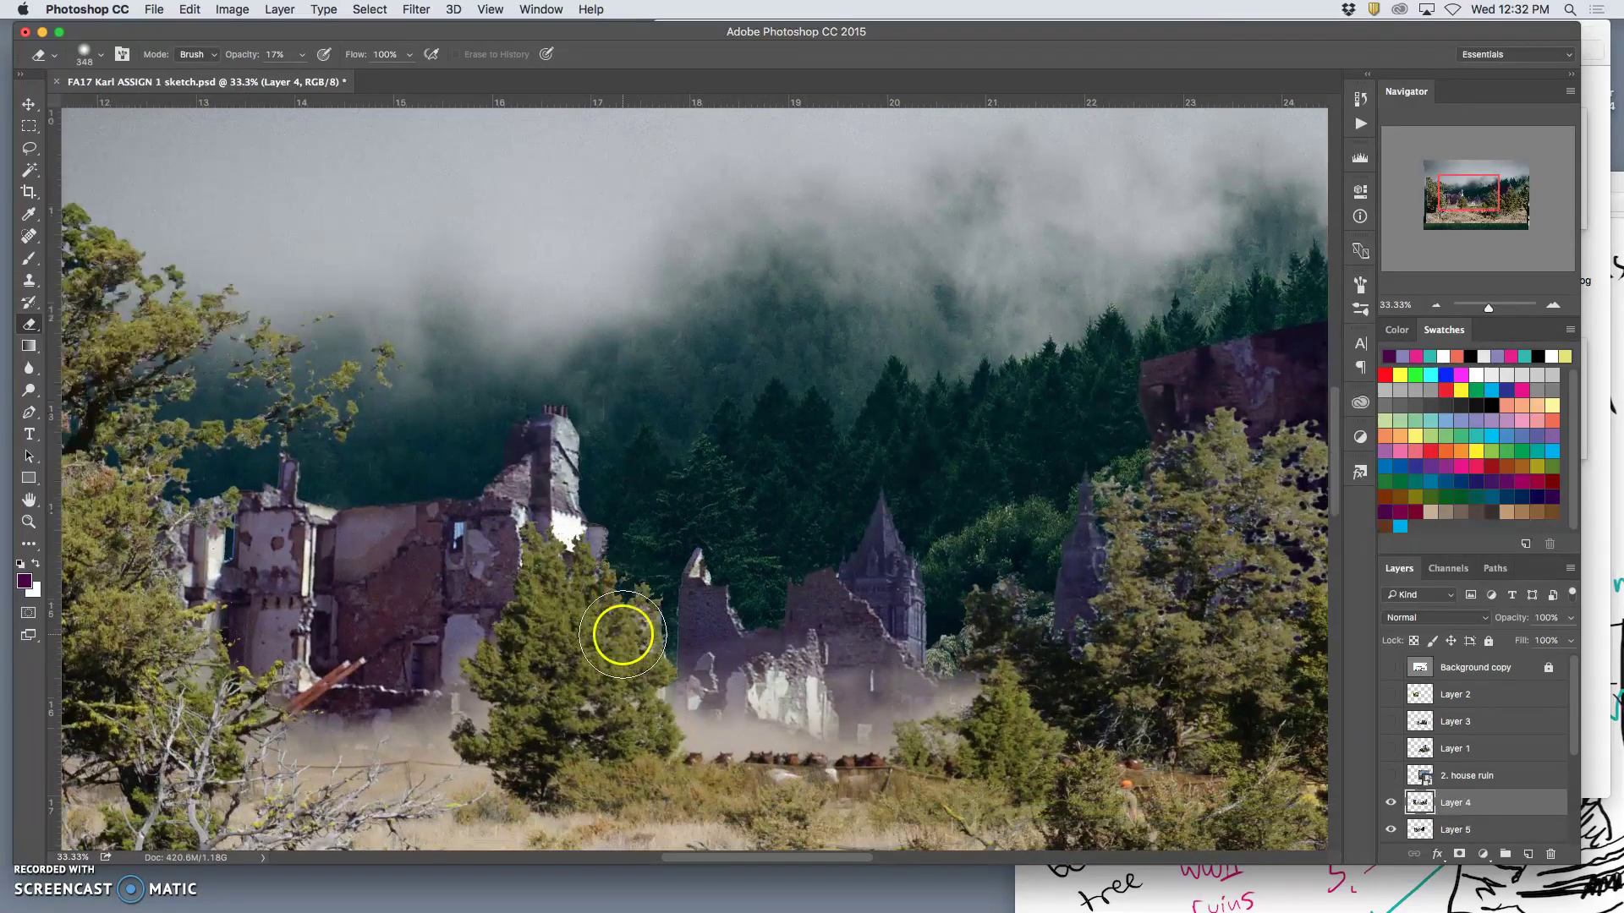
scroll(913, 668, down, 2)
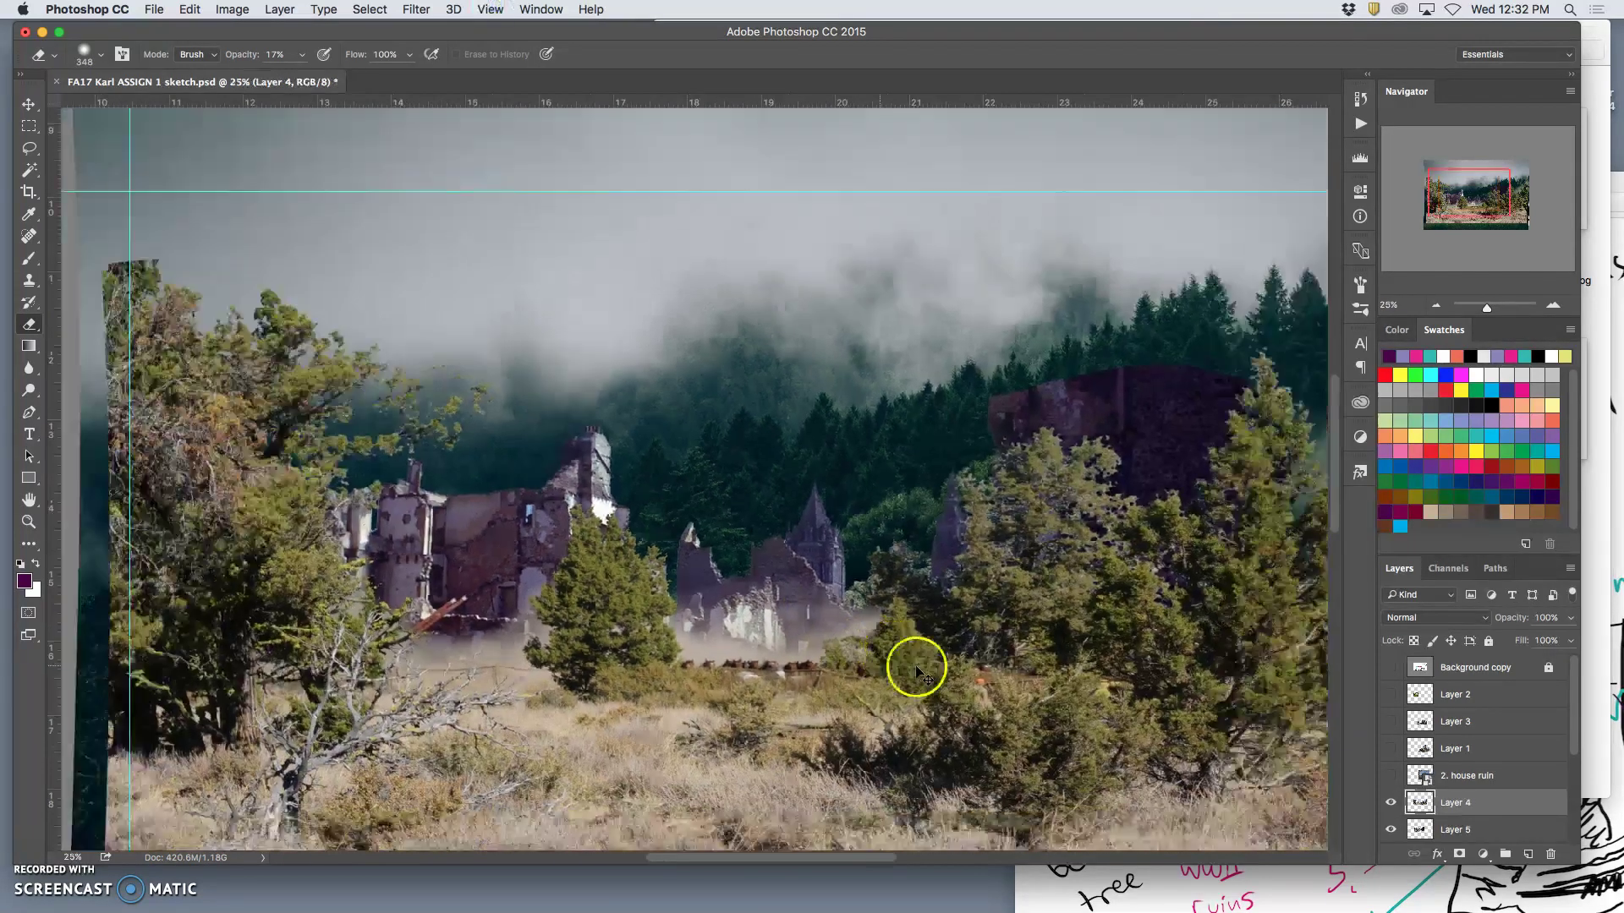
scroll(1011, 470, right, 5)
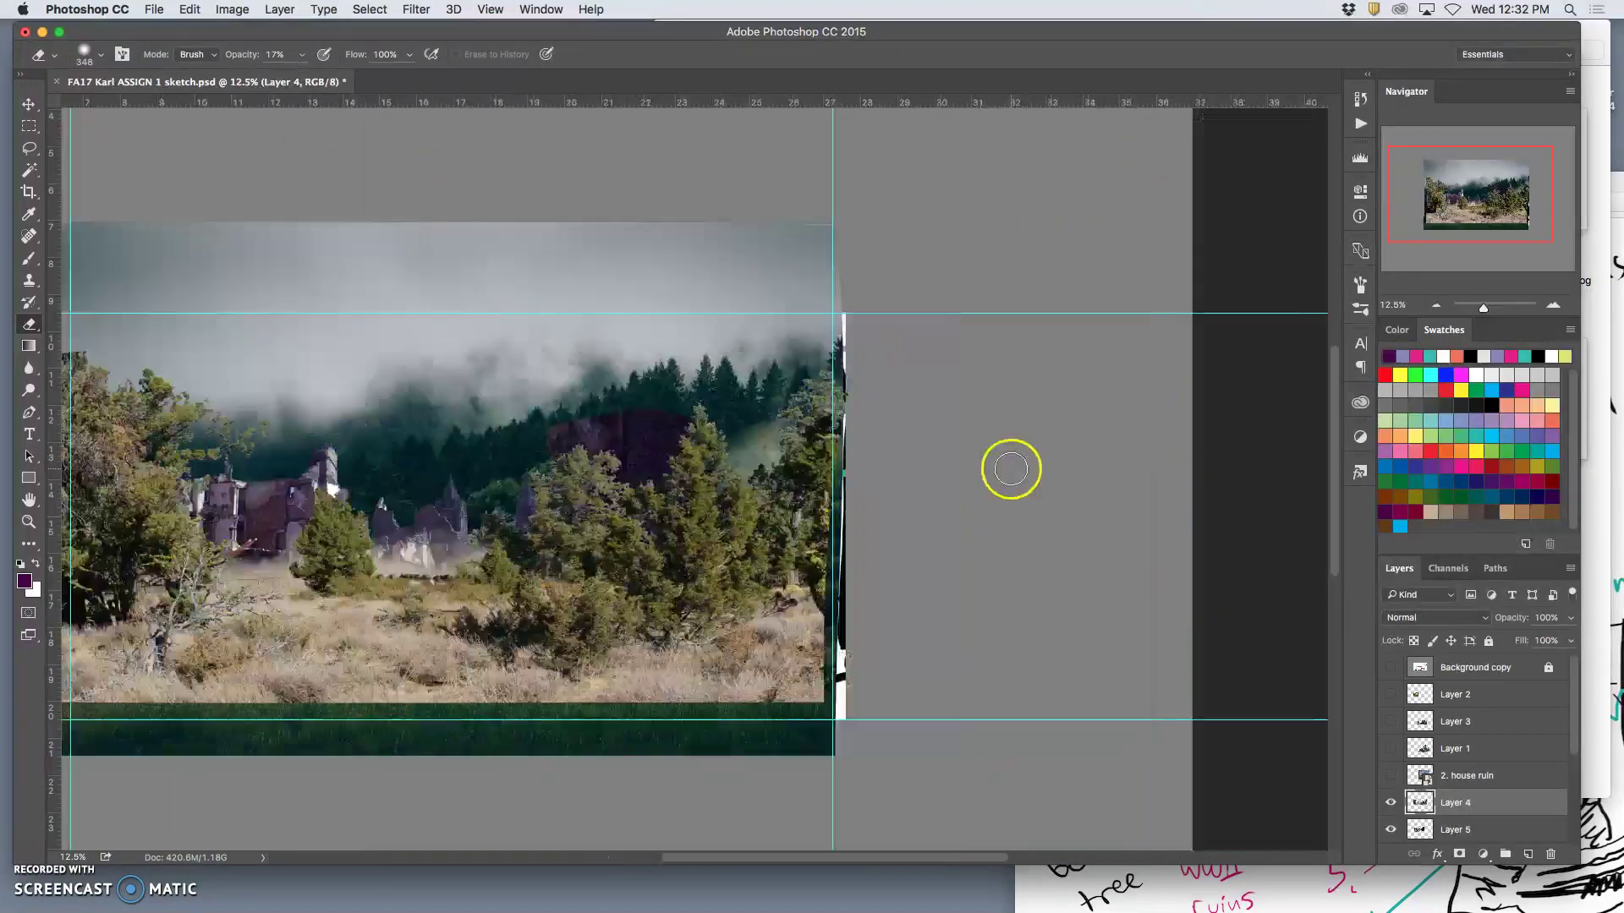
scroll(737, 480, up, 1)
scroll(738, 482, up, 4)
scroll(530, 420, left, 2)
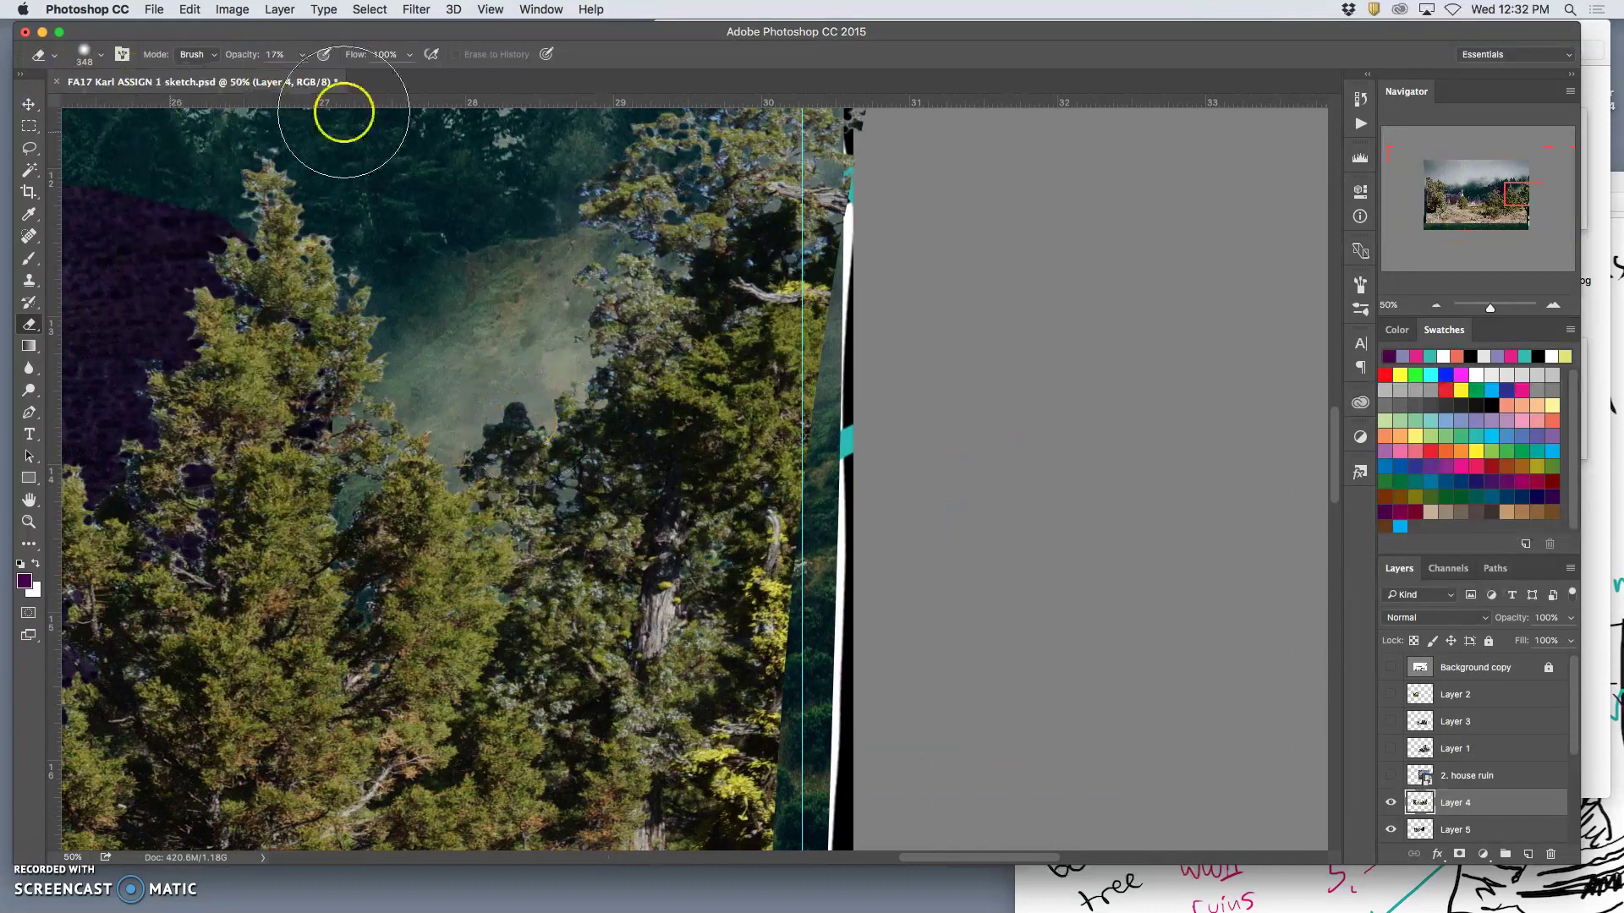
drag(684, 479, 641, 475)
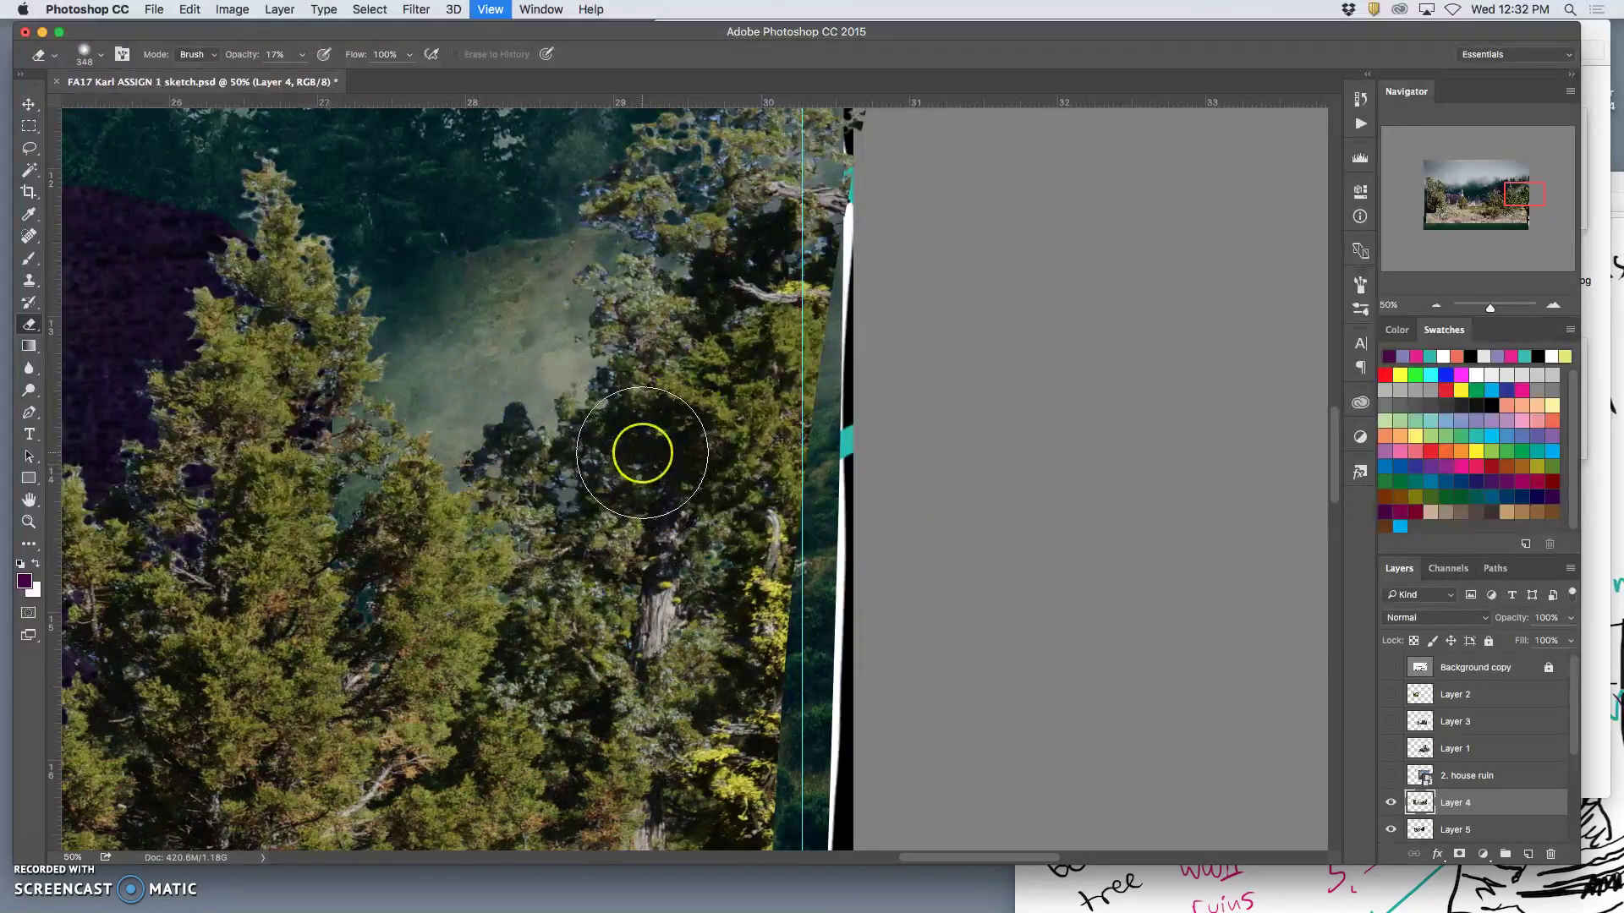
scroll(638, 470, down, 3)
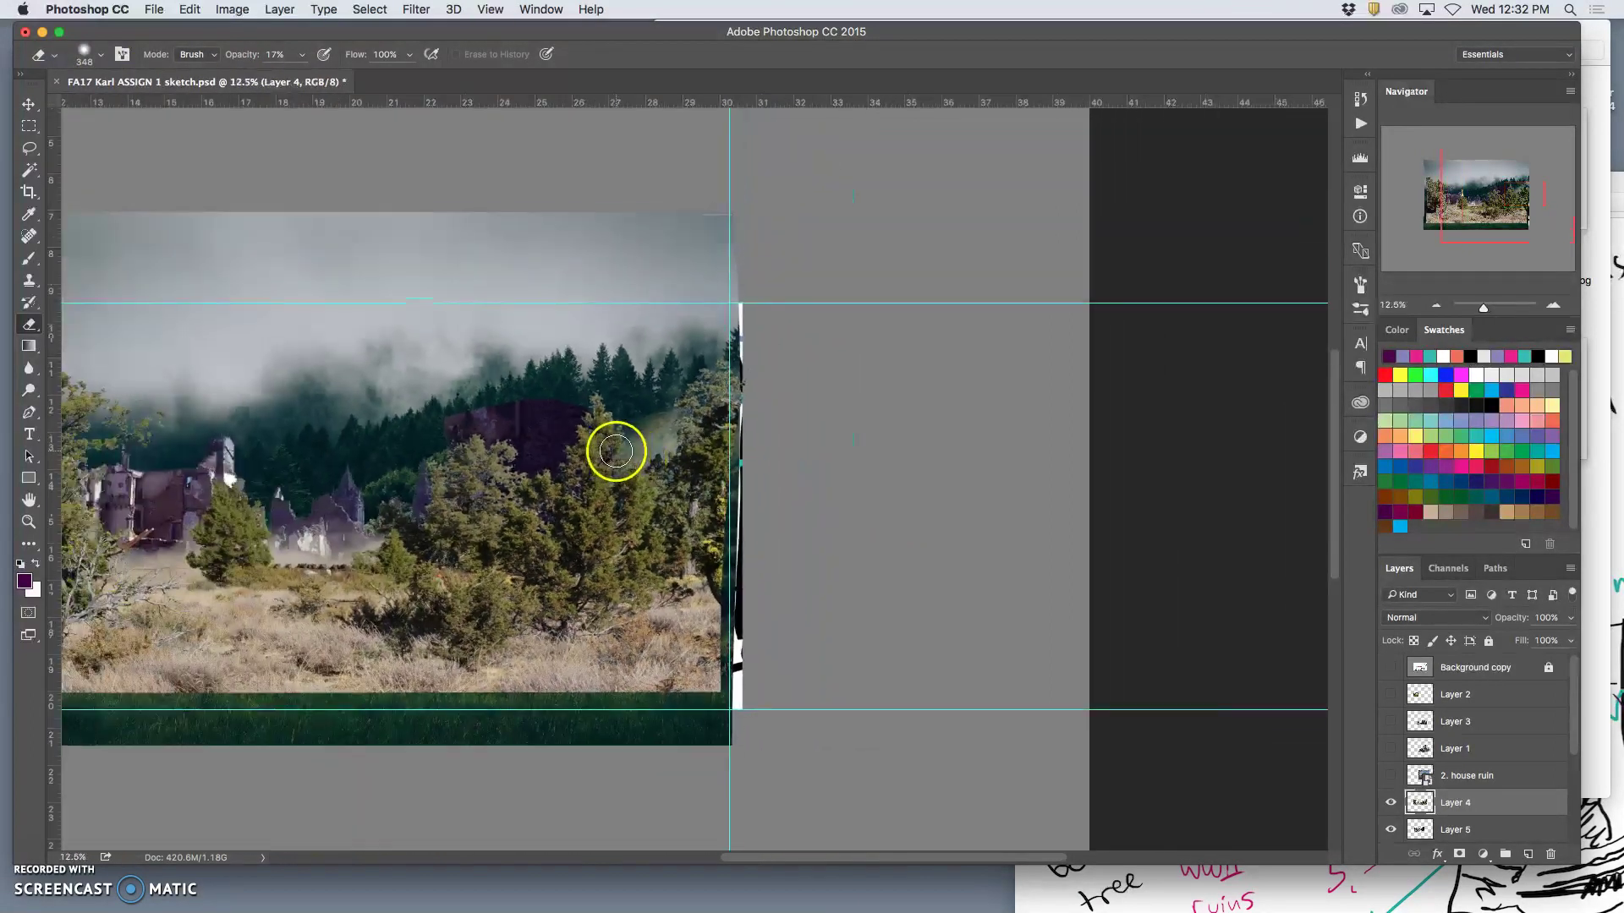
Make Layer 1, with the ruined wooden house and debris, visible over the desert trees
scroll(630, 456, down, 1)
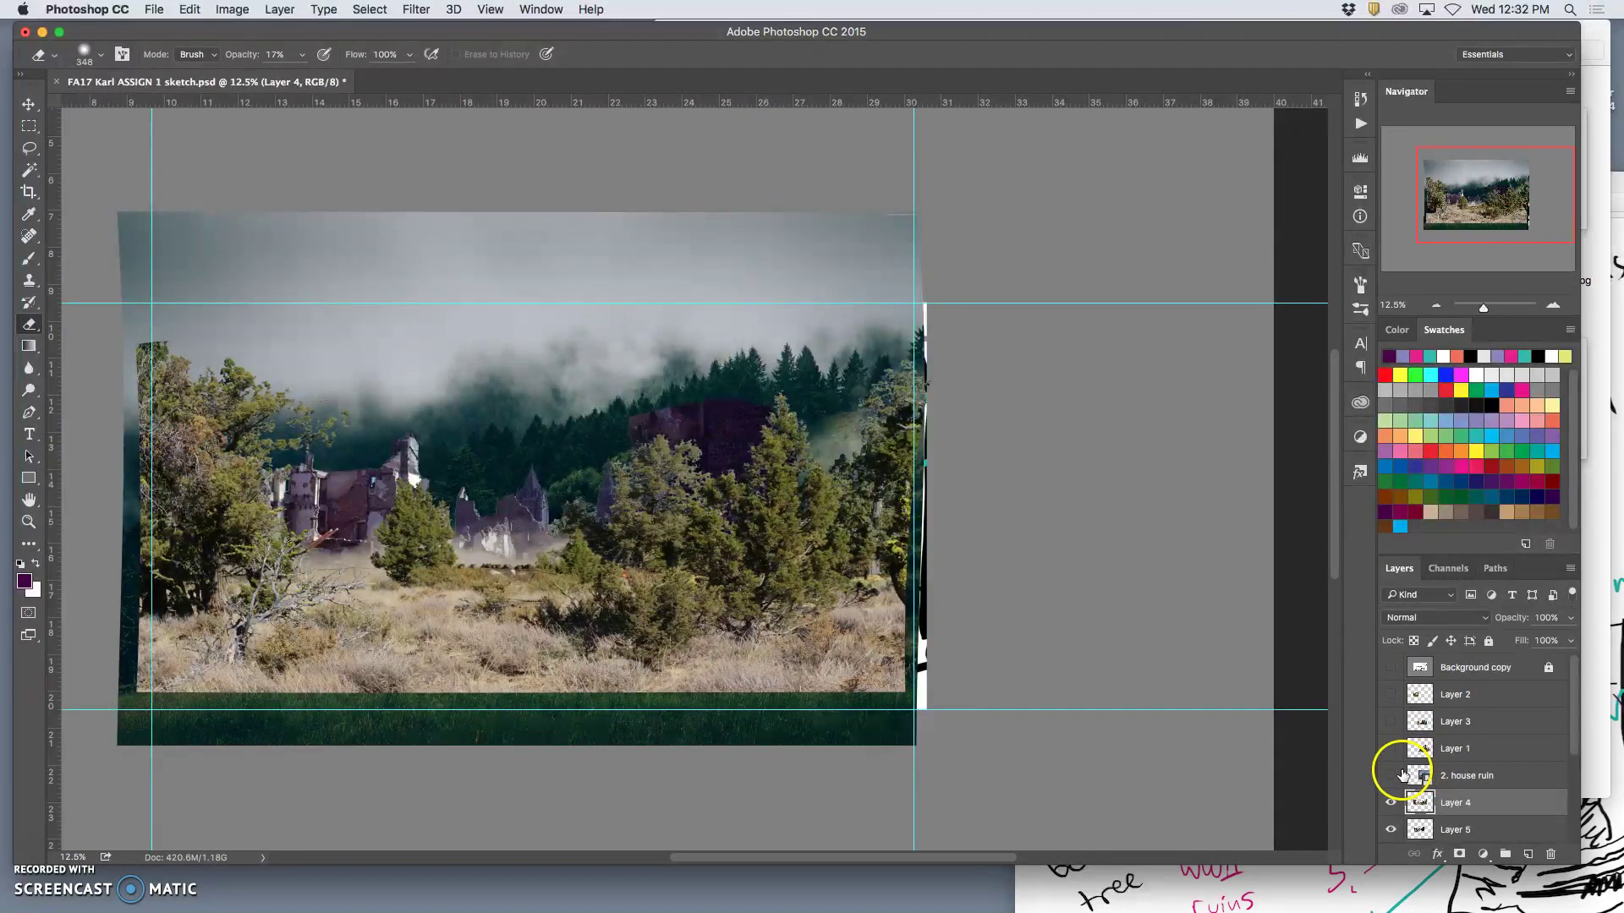
scroll(1436, 809, down, 3)
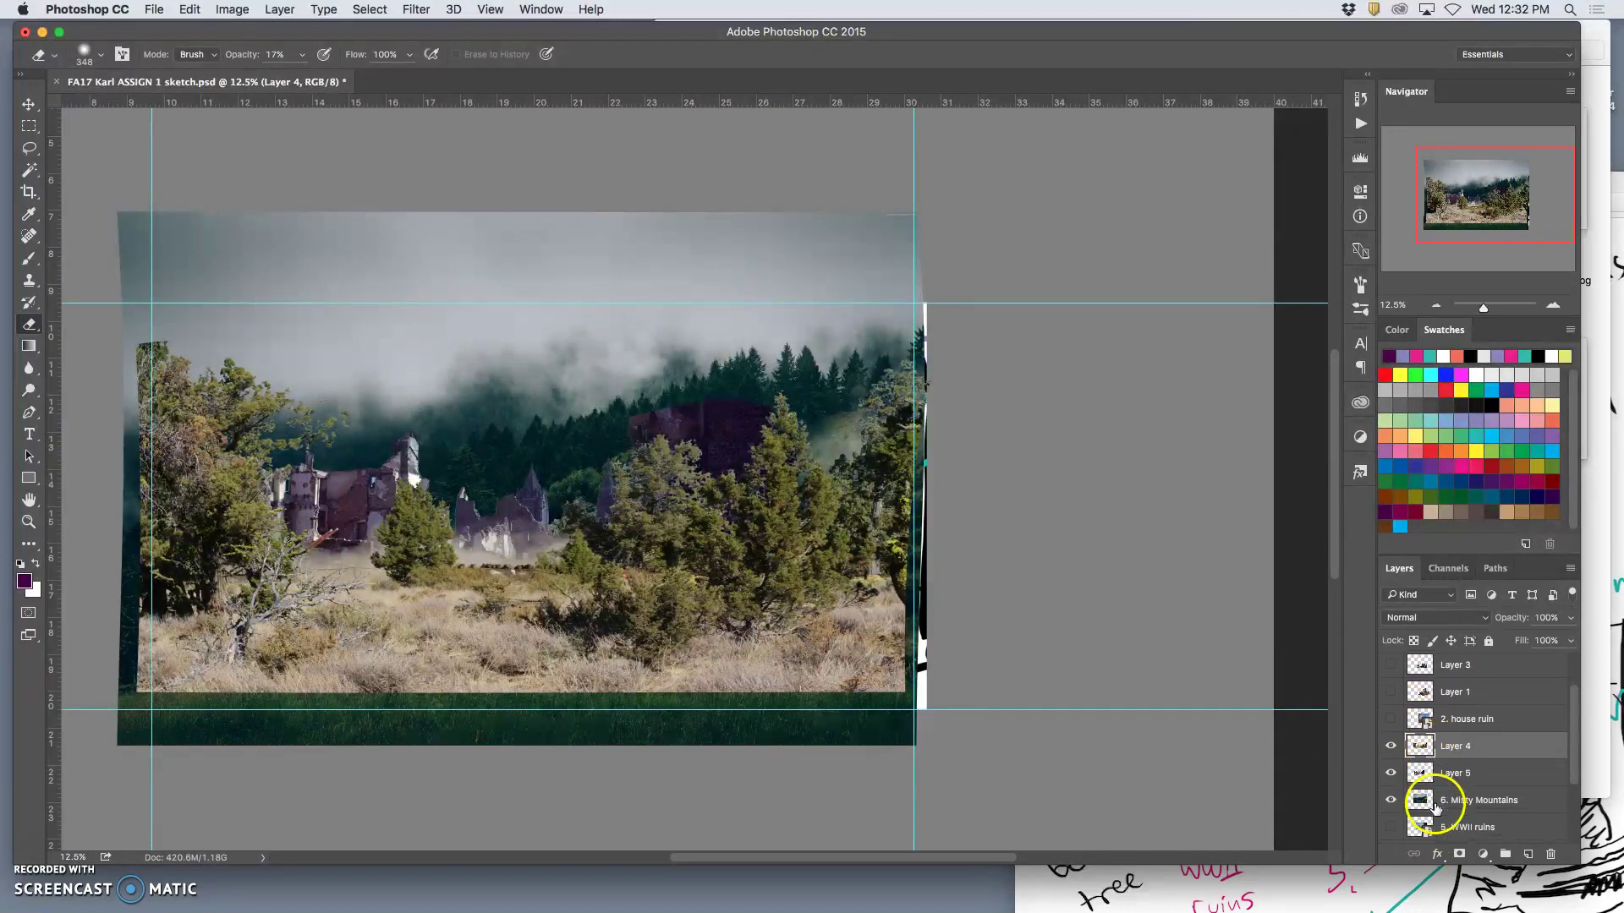
scroll(1435, 809, up, 2)
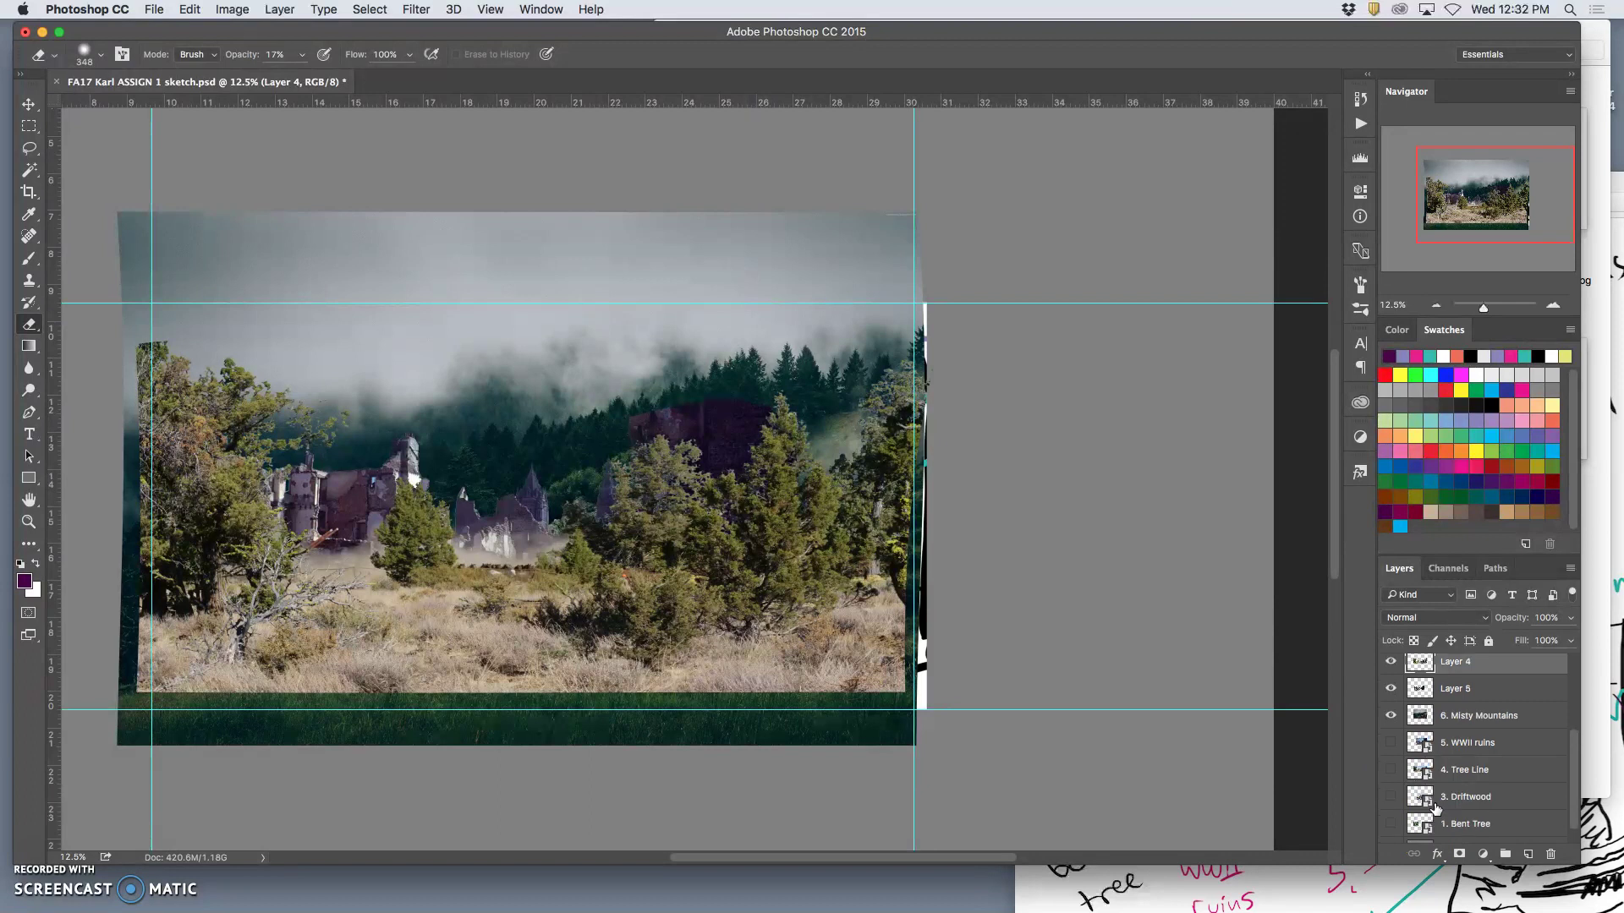
click(1390, 749)
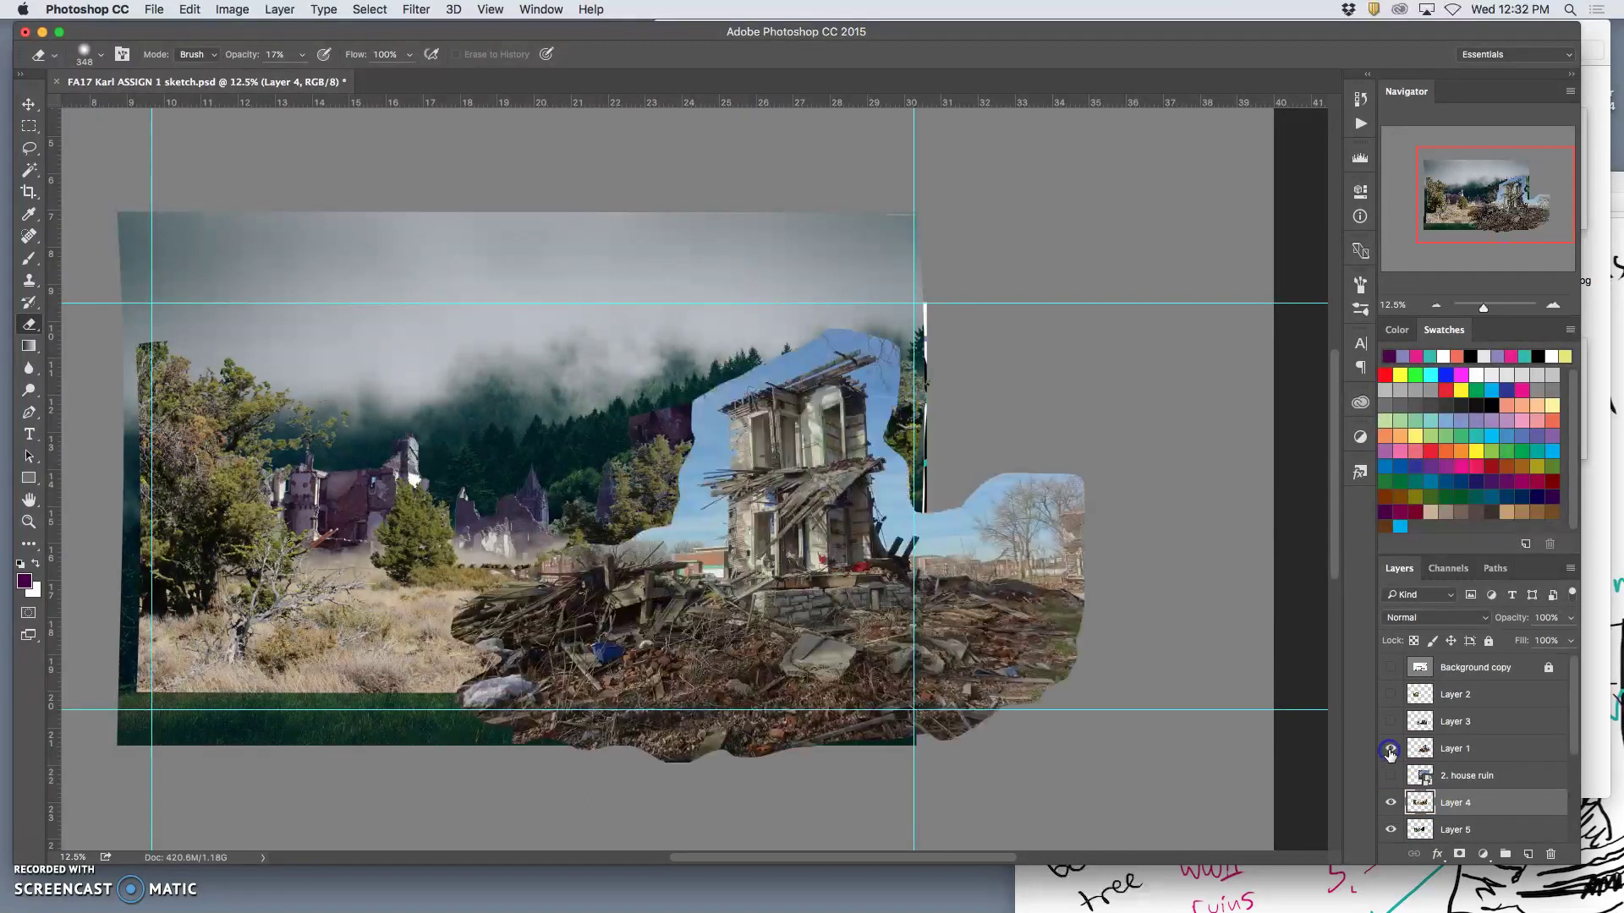
click(1391, 750)
click(1391, 749)
scroll(664, 468, right, 1)
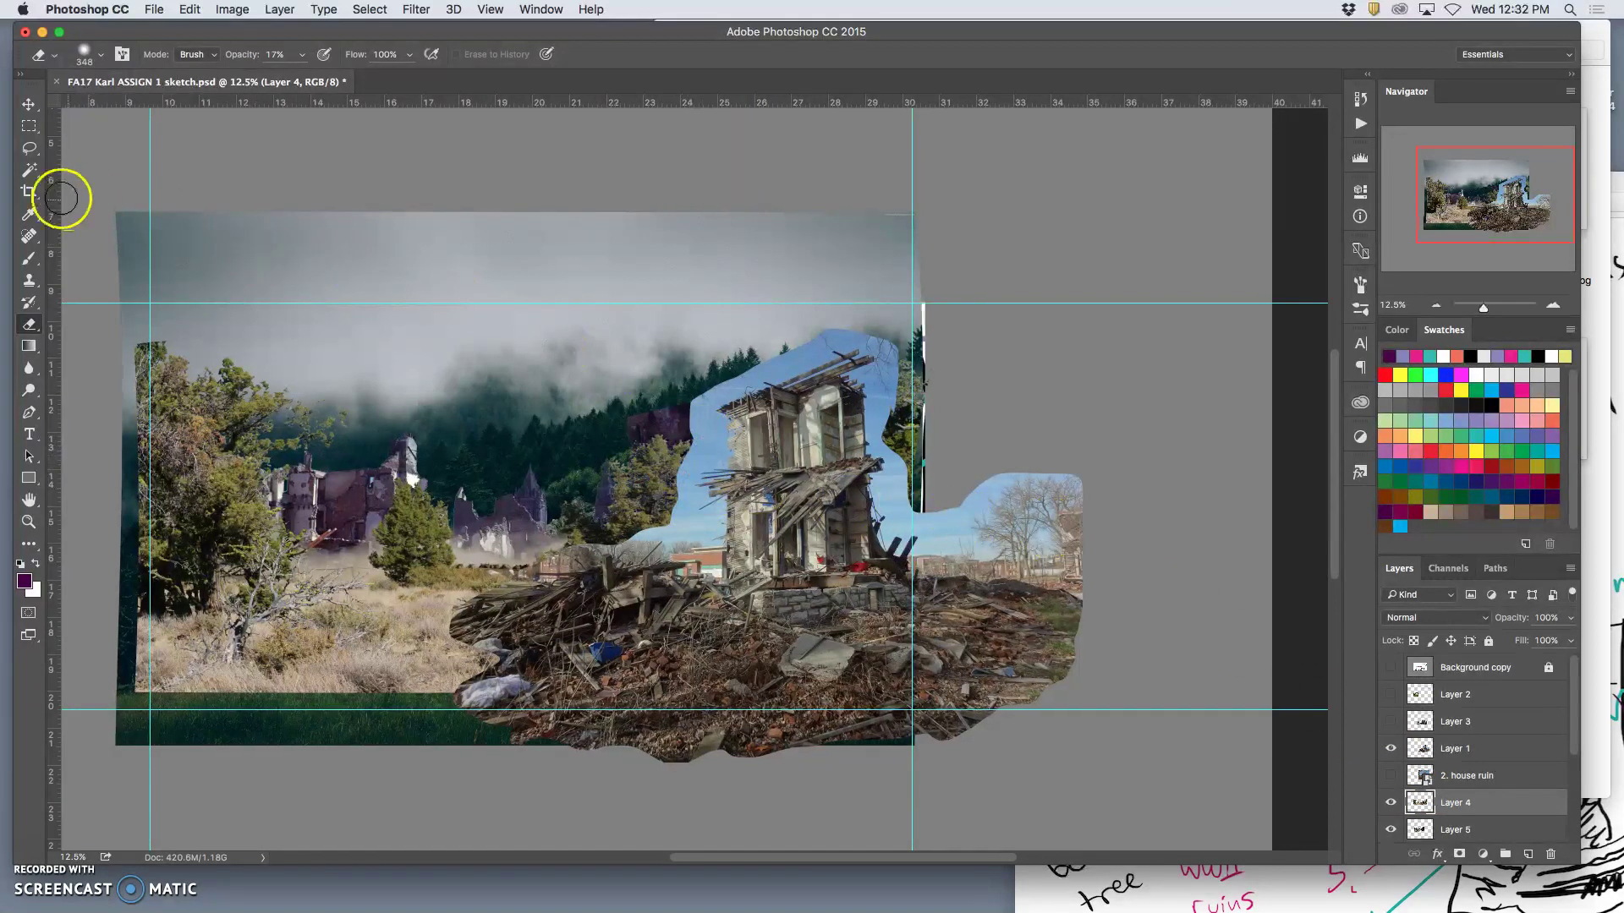
Switch to the Magic Wand and make Layer 1 the active layer, with no selection left on the desert tree layer
click(29, 170)
click(500, 54)
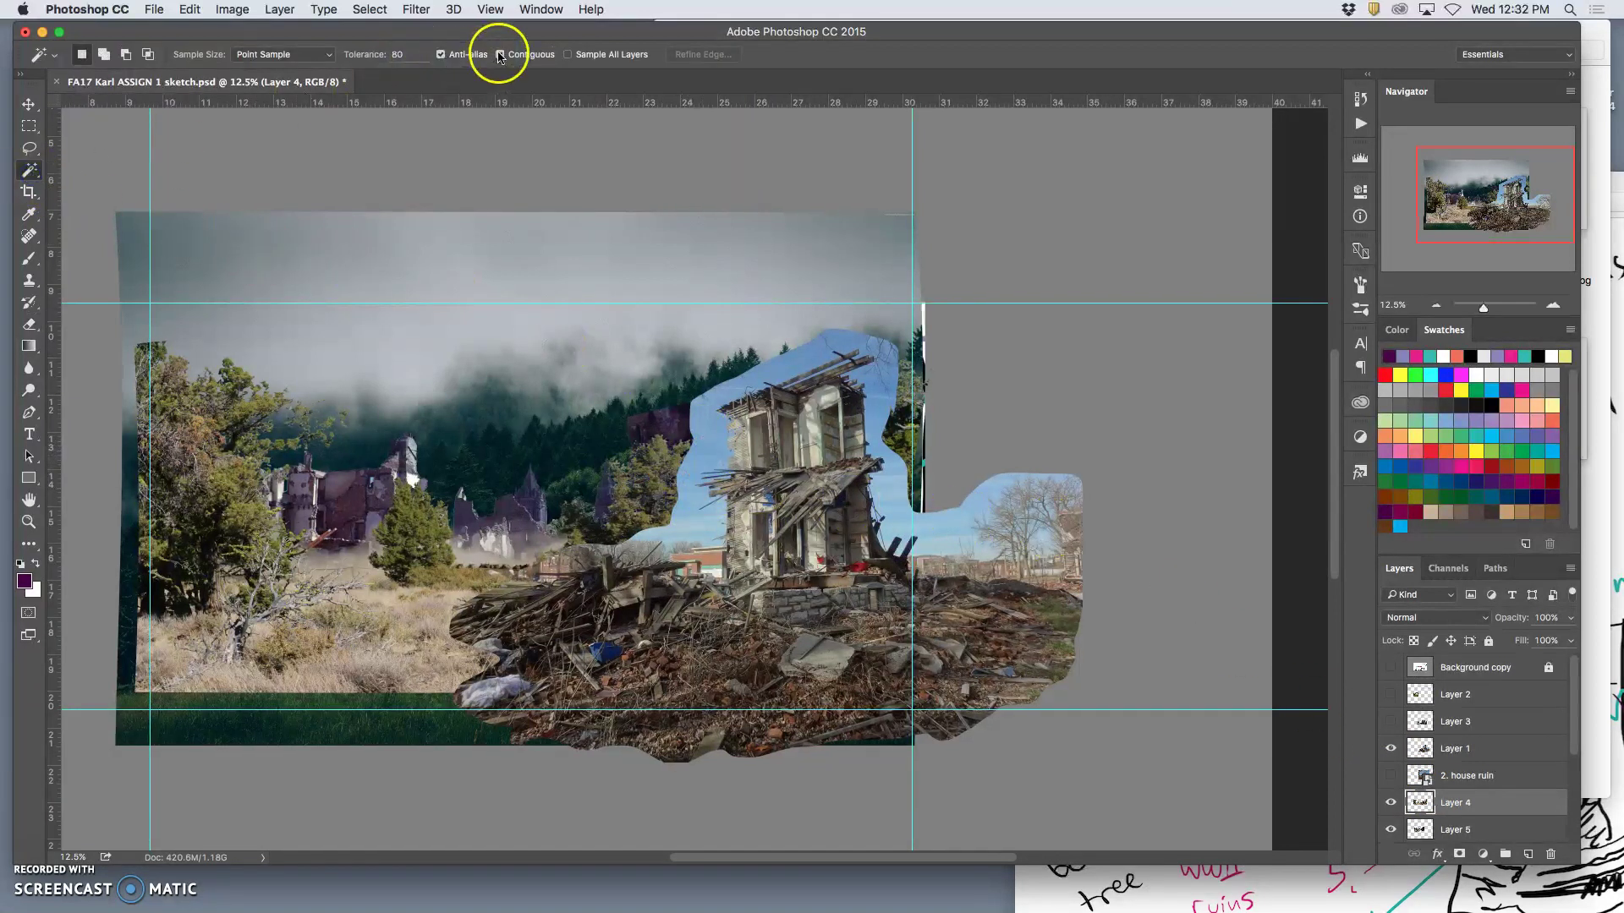
click(787, 364)
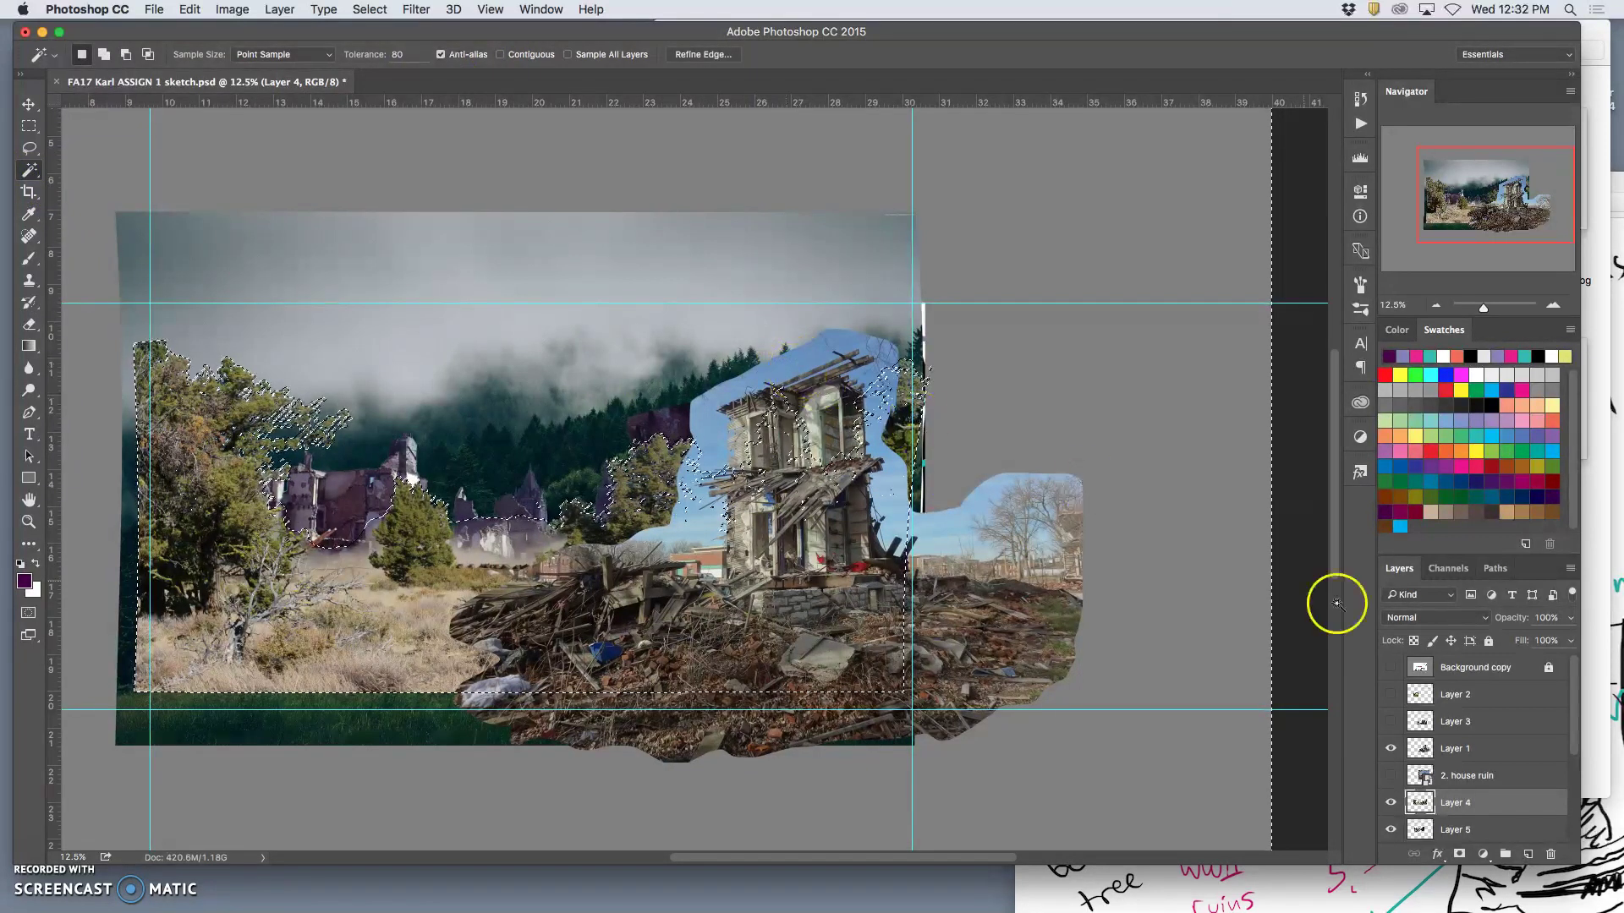
click(1486, 750)
click(1132, 591)
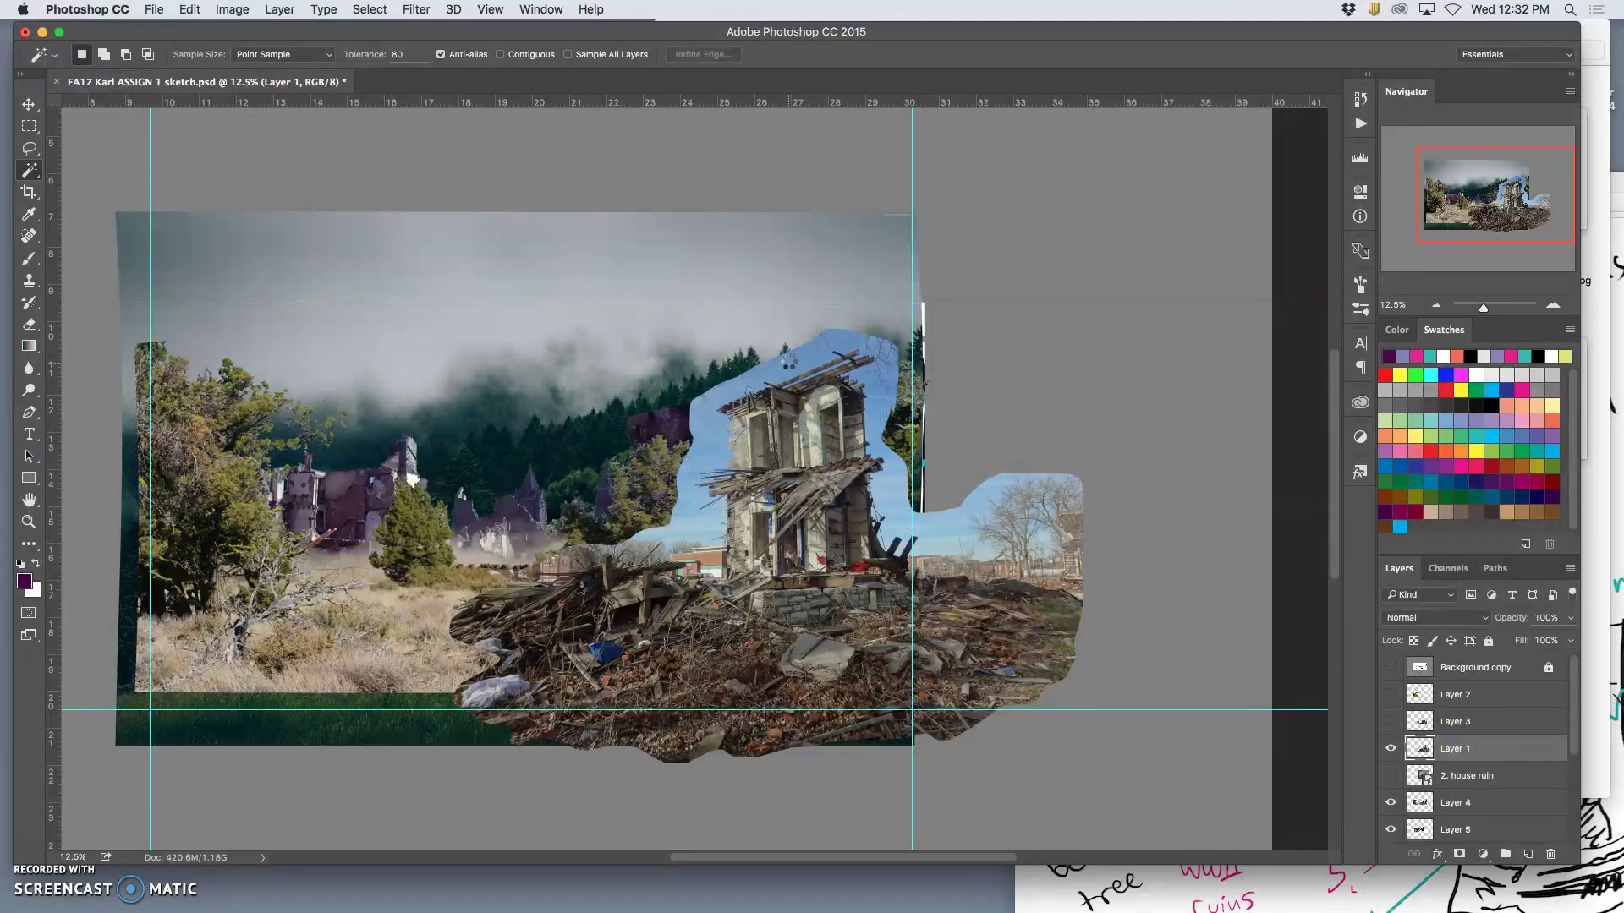
Try selecting the blue sky around the ruined house with the Magic Wand at a tolerance of 80
key(super+equal)
key(super+equal)
key(super+equal)
key(super+equal)
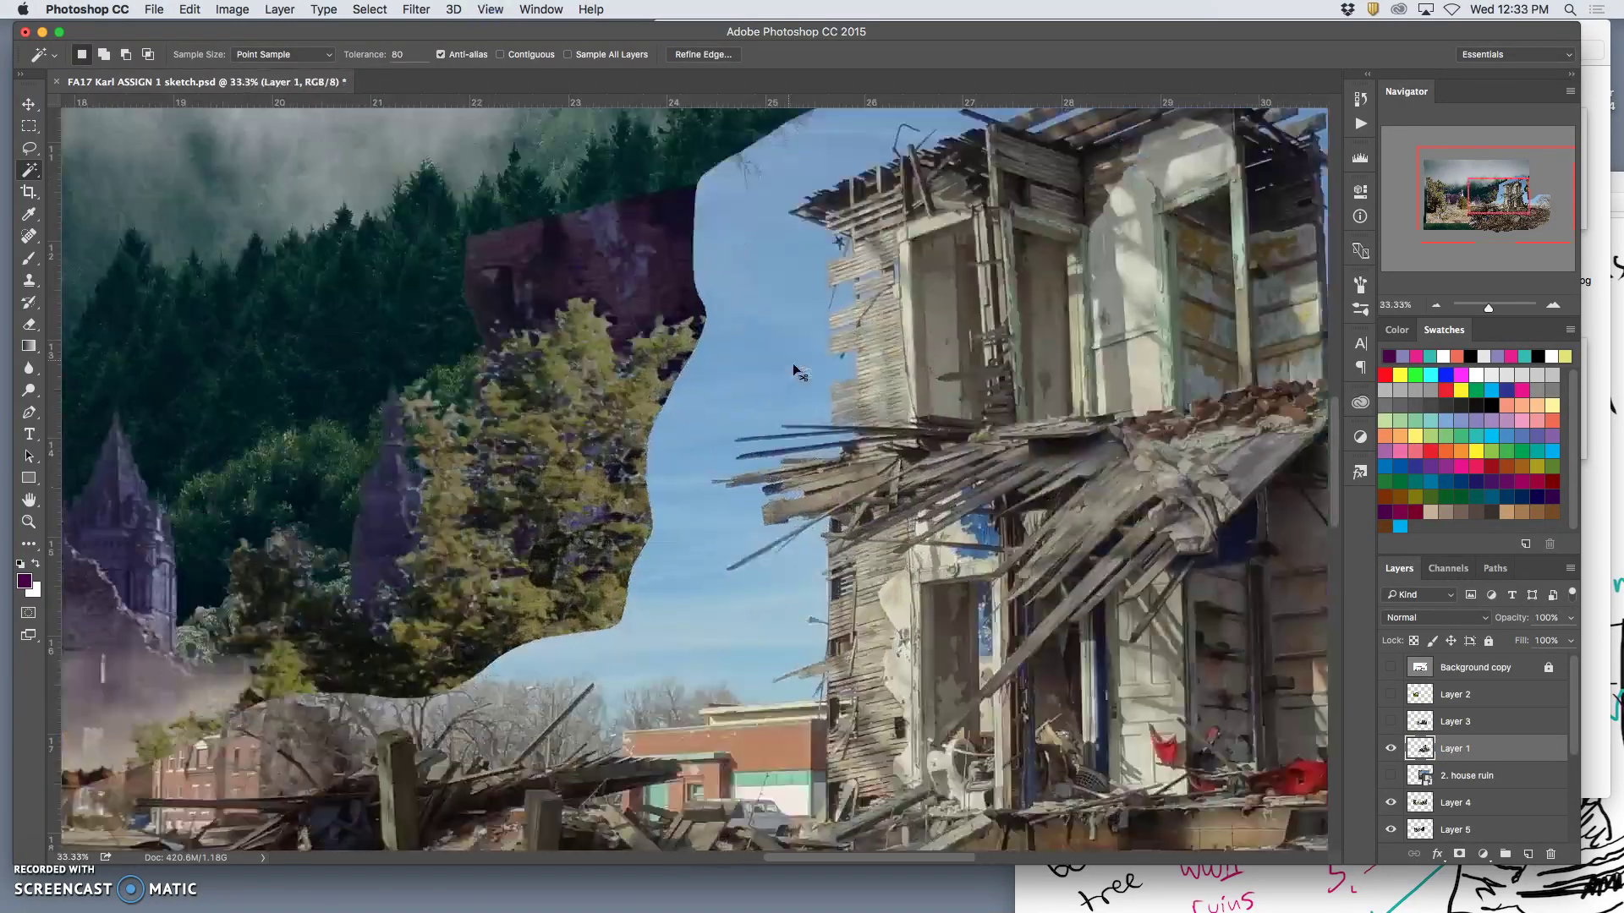
click(888, 380)
scroll(915, 384, right, 5)
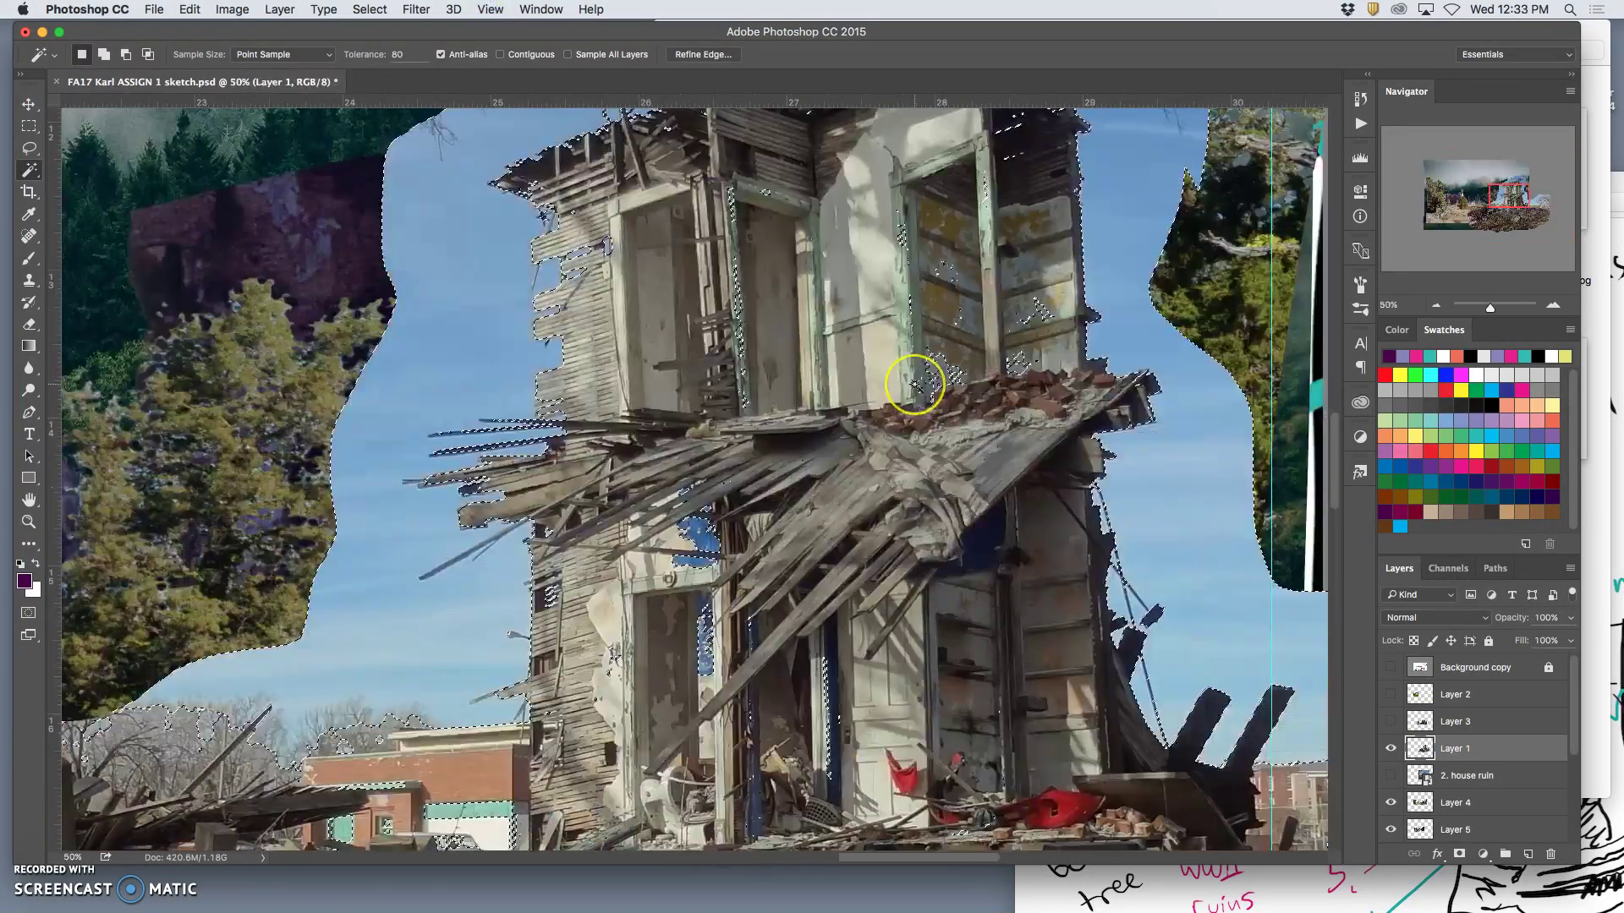
scroll(915, 385, up, 2)
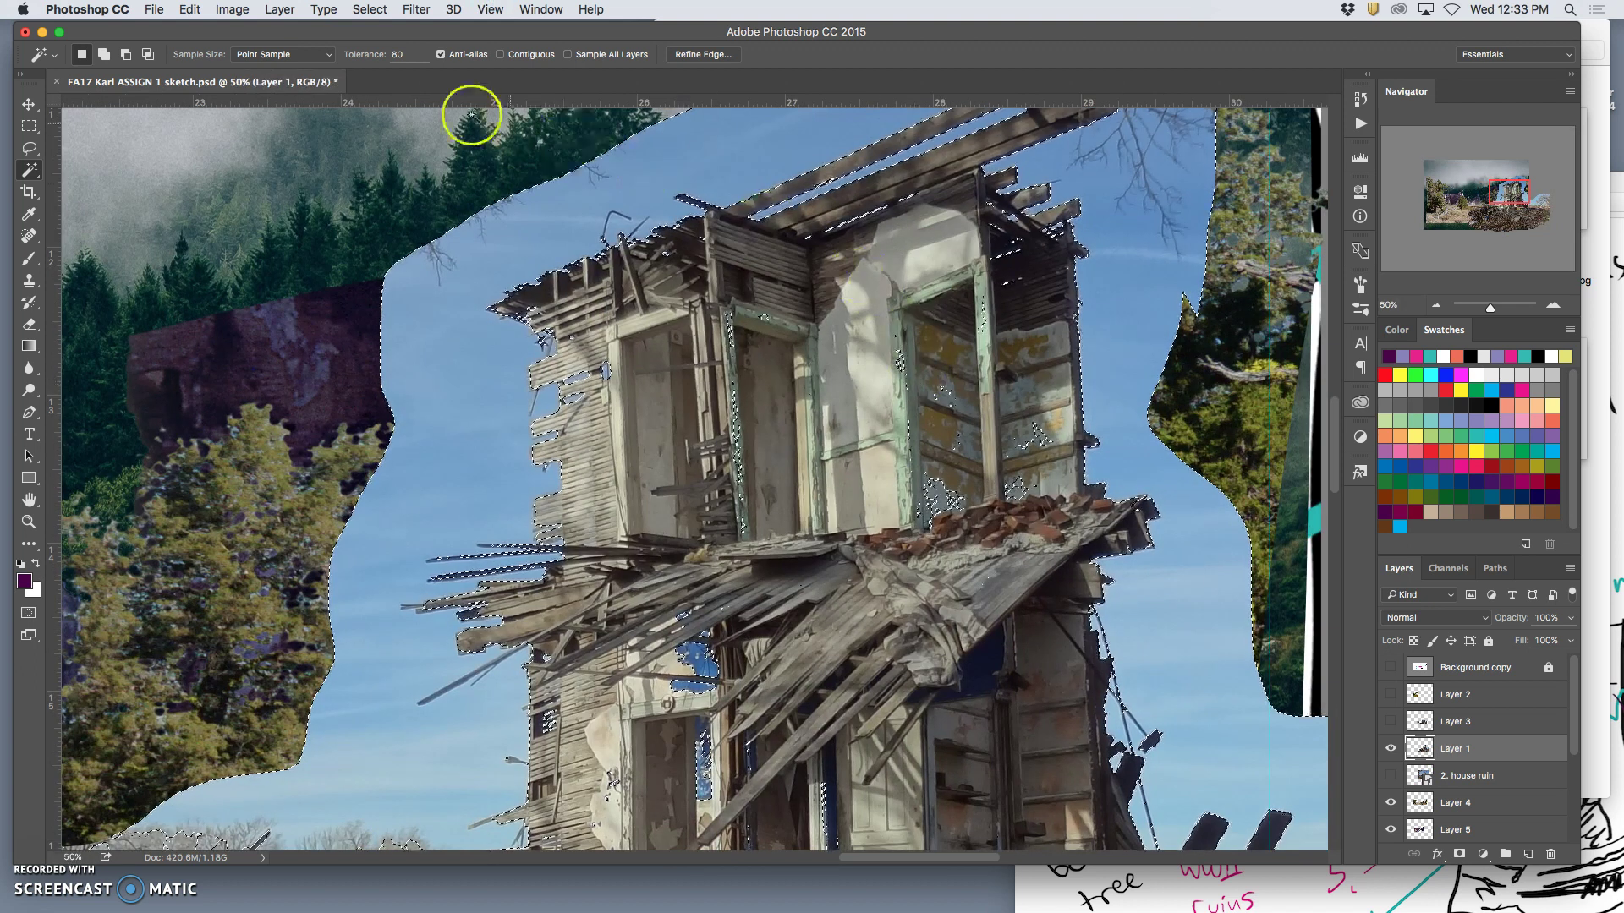
Try reselecting the sky around the house with the Magic Wand tolerance set to 32
double_click(411, 54)
text(32)
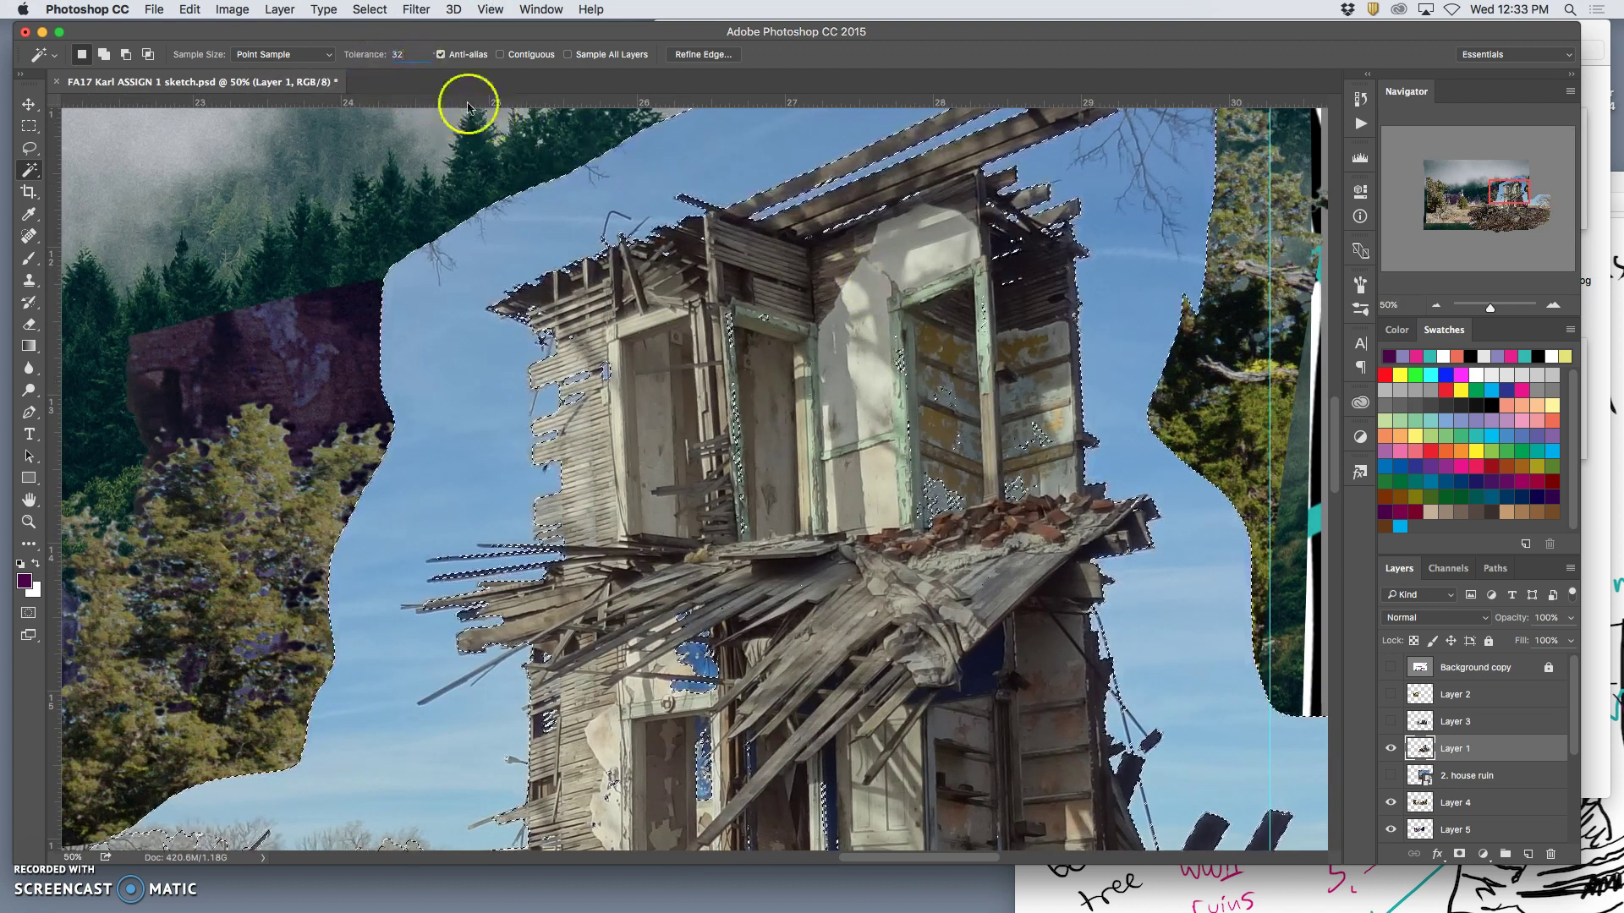
click(715, 167)
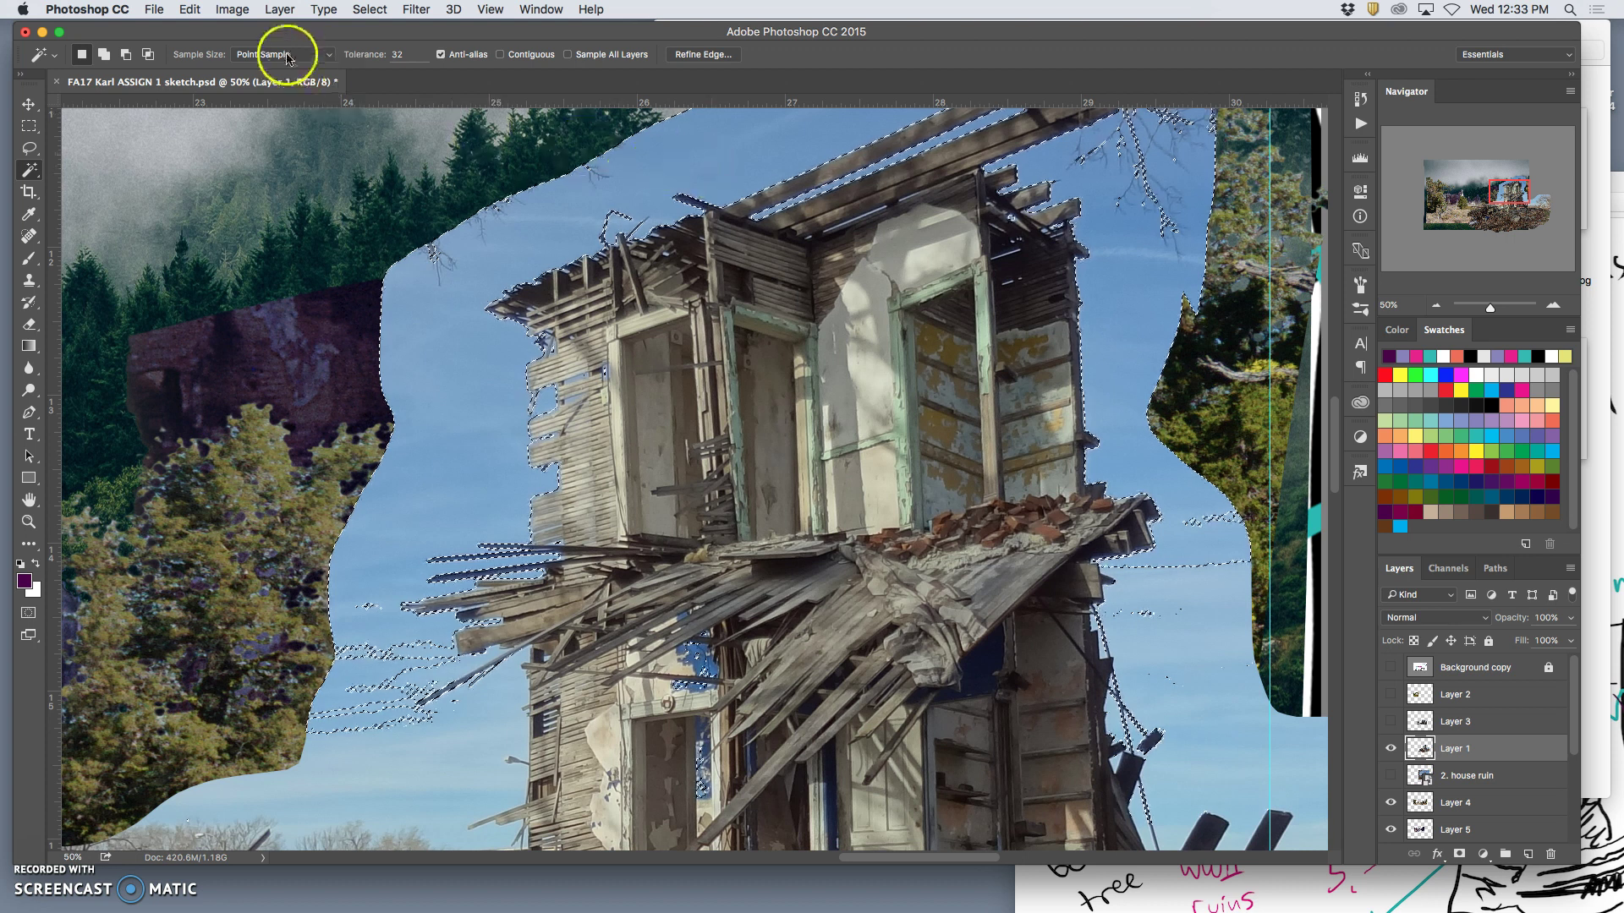
Reselect the sky around the house with the Magic Wand tolerance set to 60
click(389, 54)
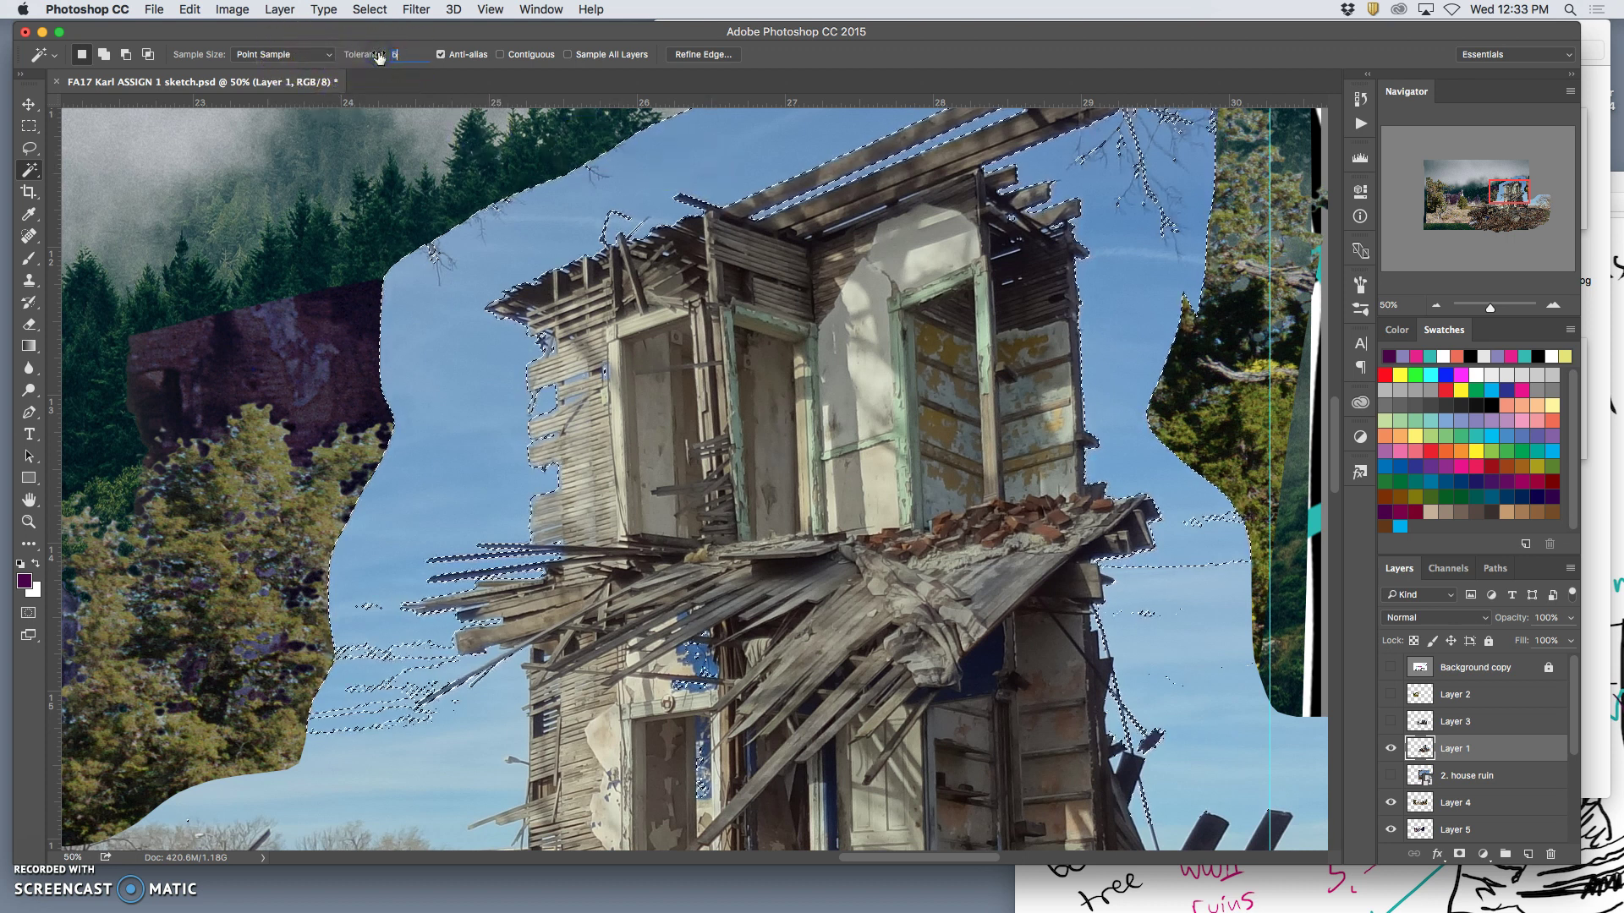
text(60)
click(731, 146)
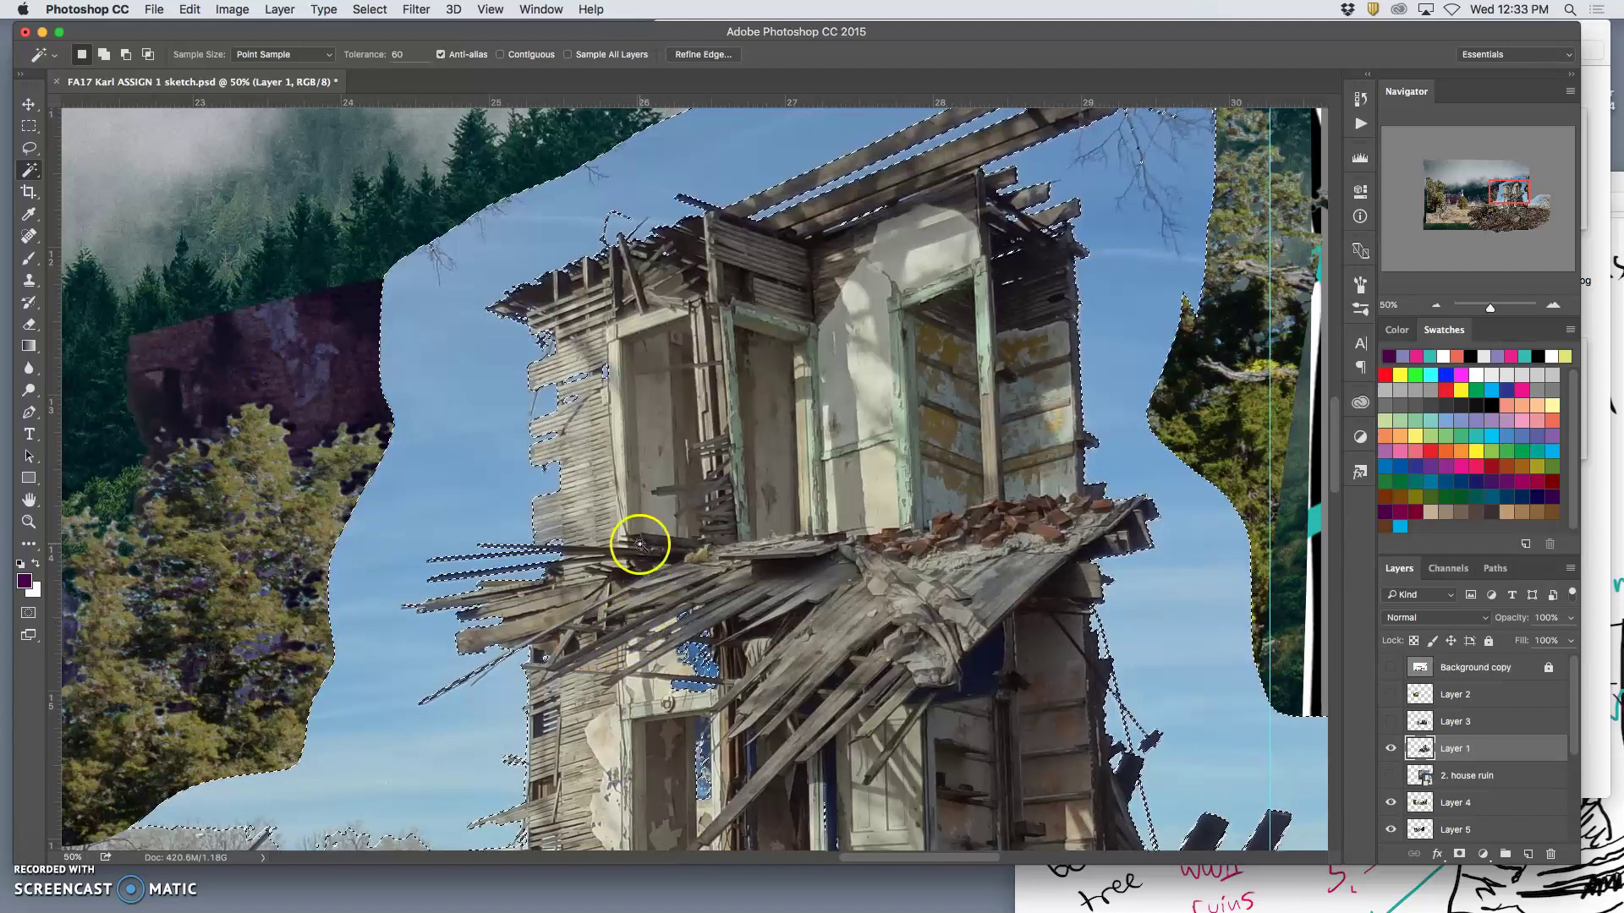
Subtract the stray selected patches inside the house's lower windows, doorways and walls from the sky selection with the Lasso
click(29, 148)
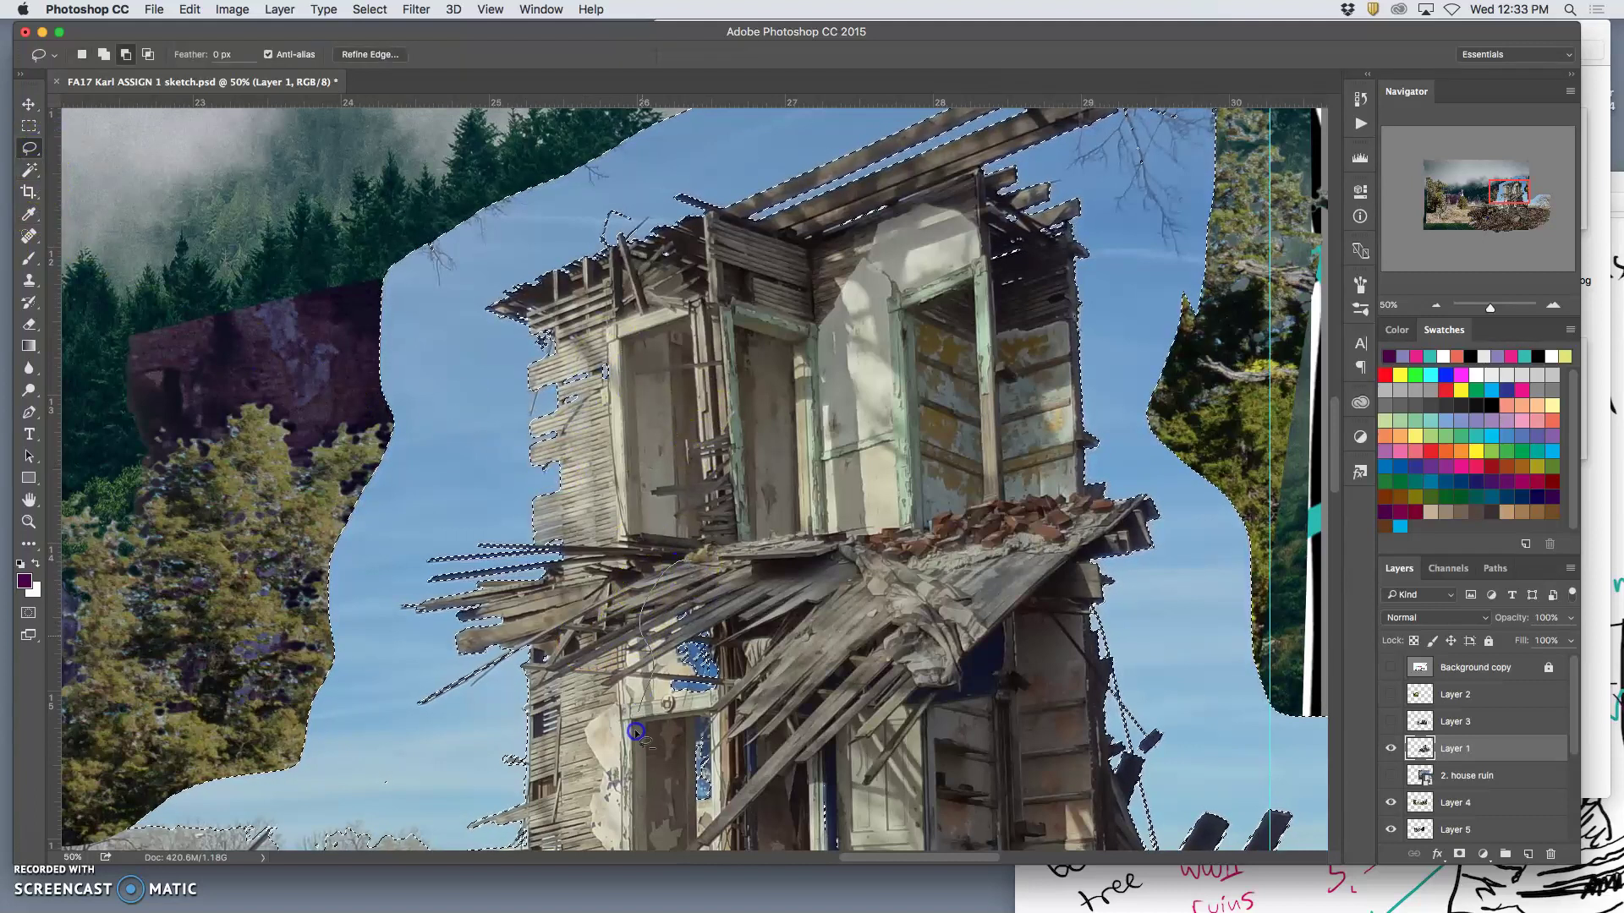
drag(712, 592, 725, 637)
drag(765, 556, 758, 370)
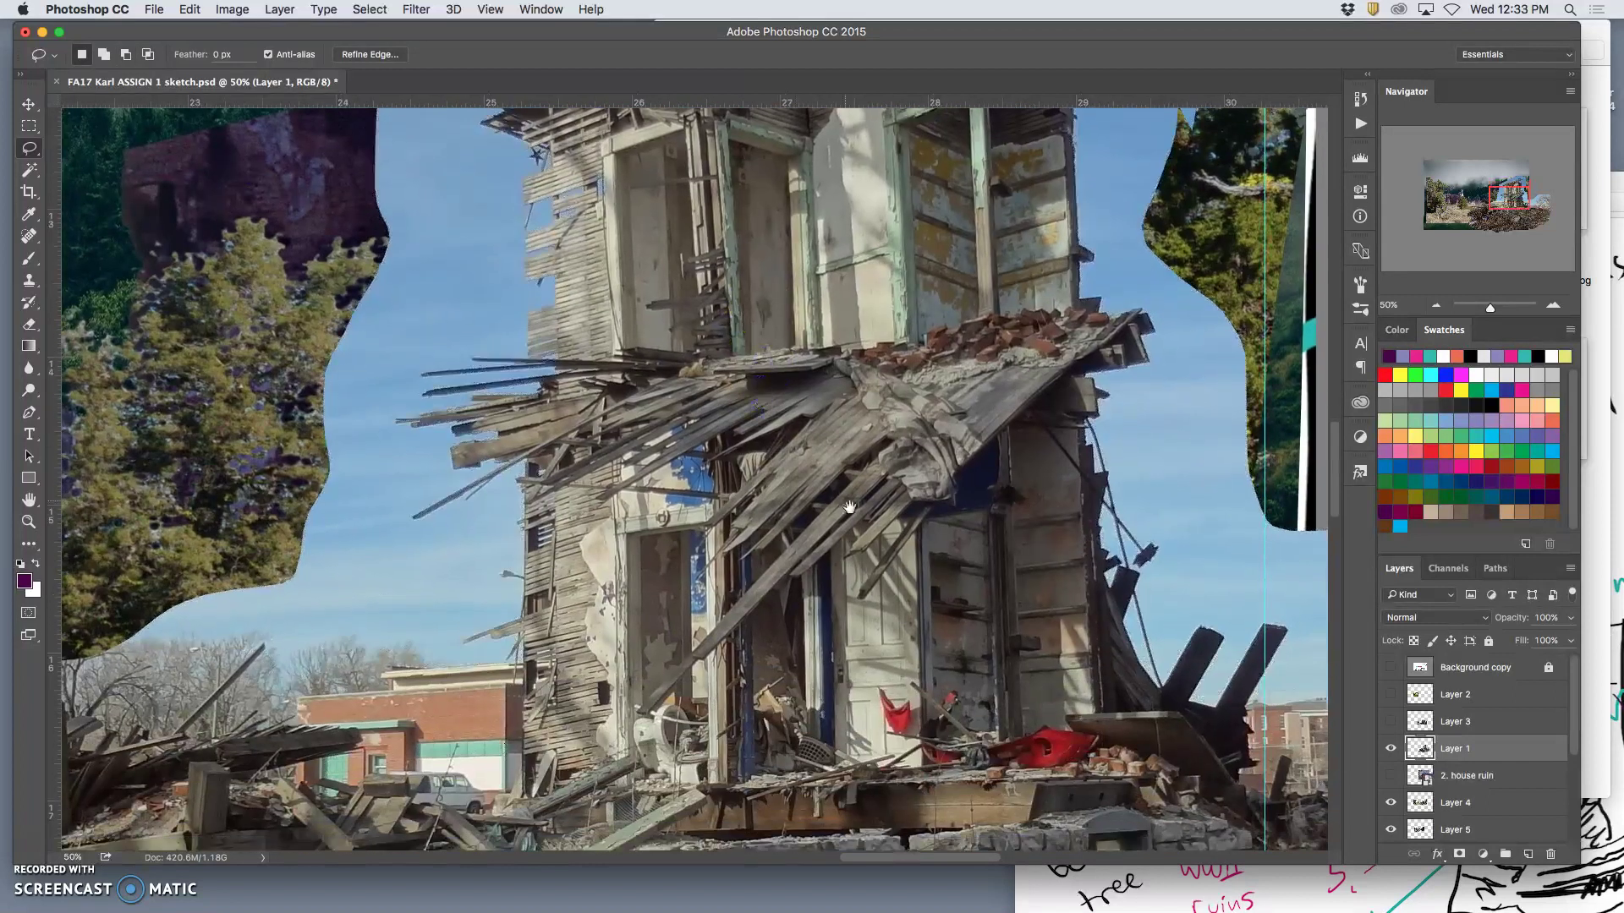
mouse_move(857, 598)
mouse_down()
mouse_move(814, 563)
mouse_move(725, 667)
mouse_up()
drag(859, 736, 861, 602)
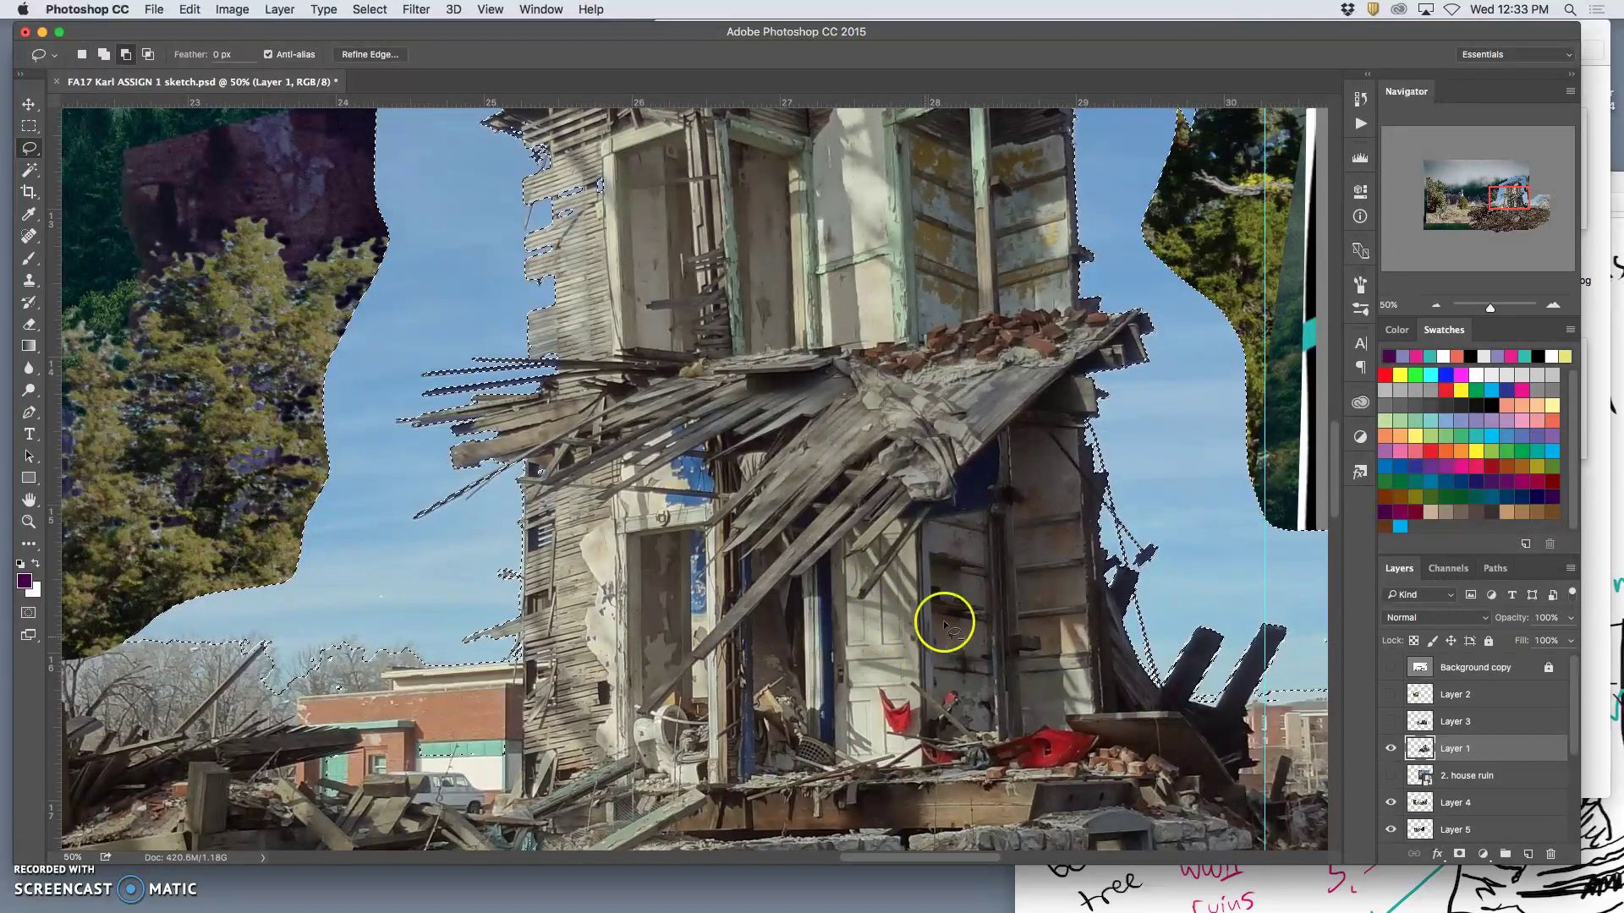
drag(865, 678, 793, 694)
drag(392, 574, 392, 573)
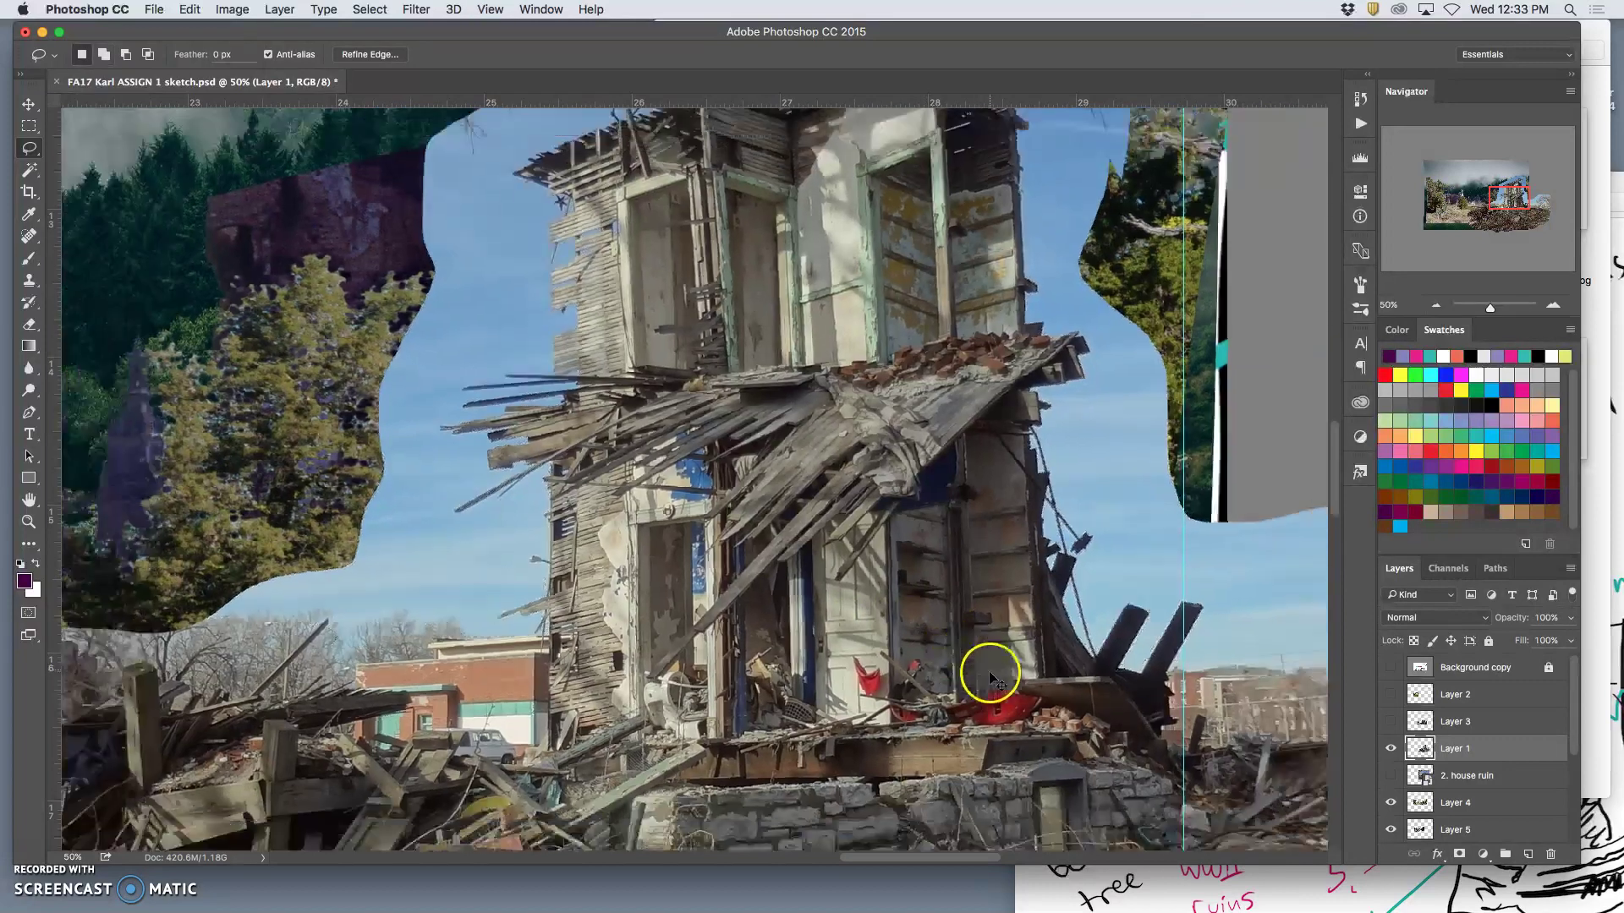
Add the bare branches beside the house's roof beams to the sky selection with the Lasso
key(super+minus)
key(super+minus)
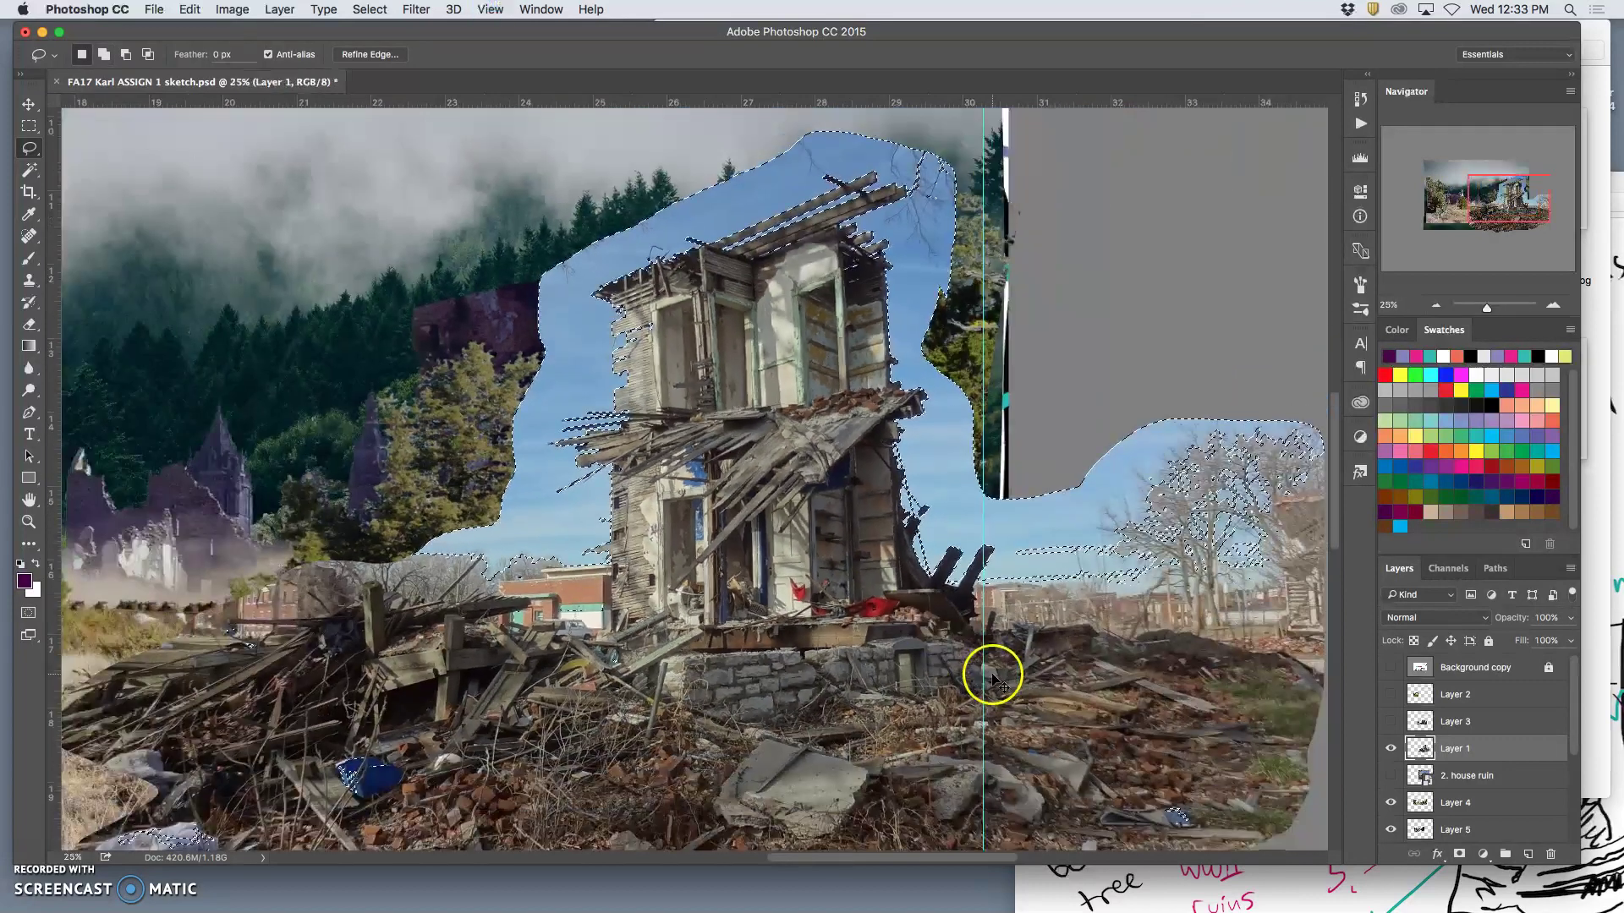
key(super+plus)
key(super+plus)
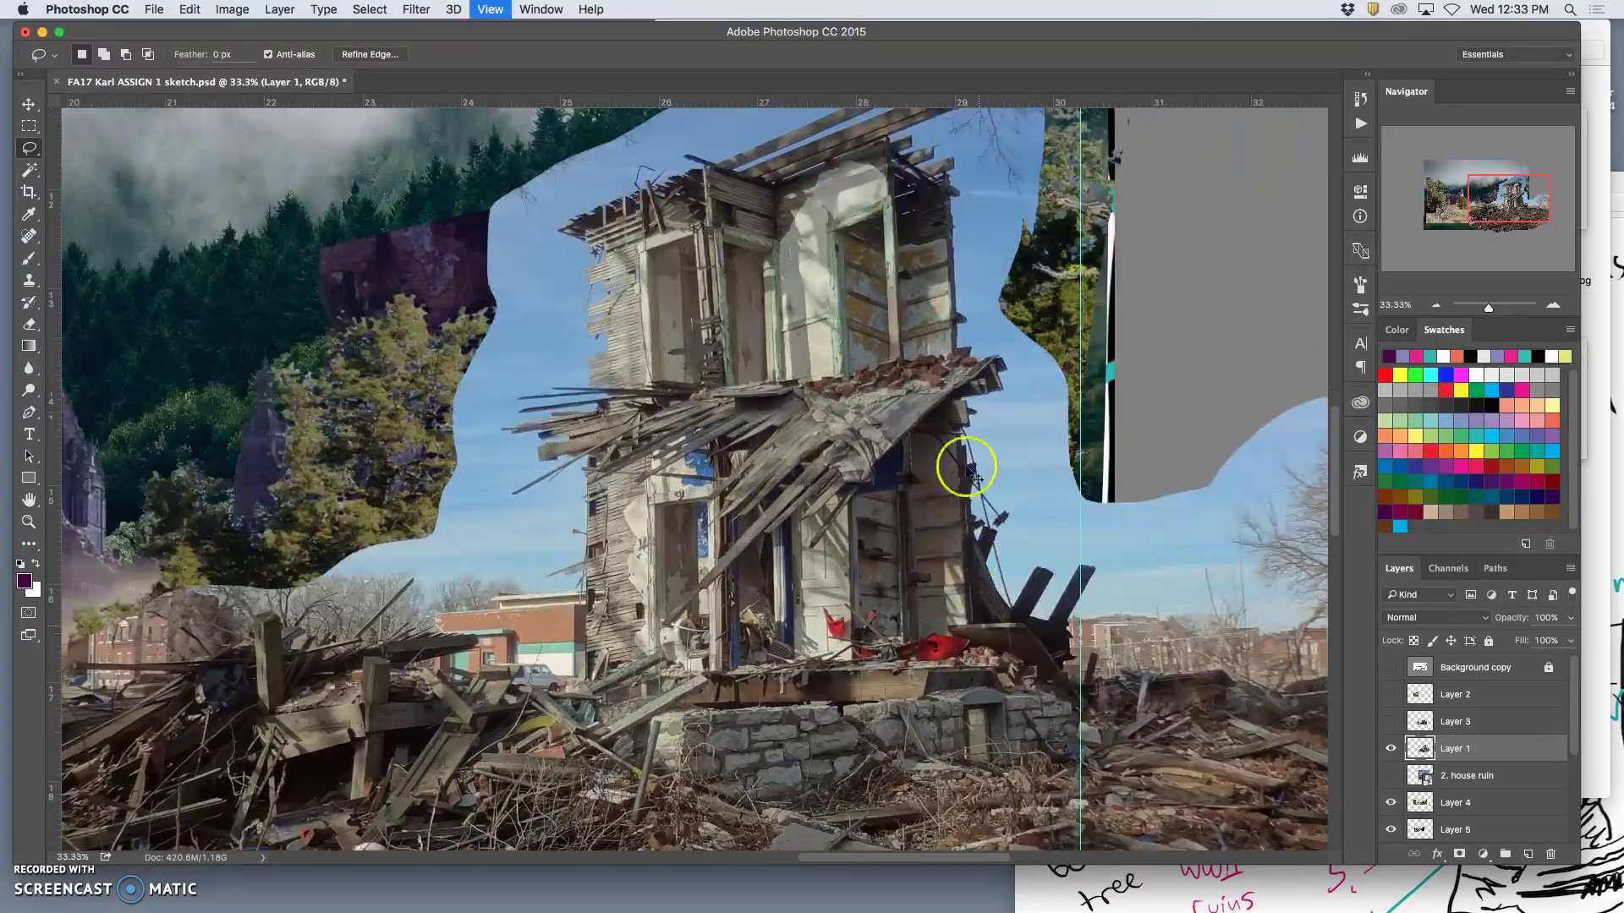
drag(935, 329, 729, 638)
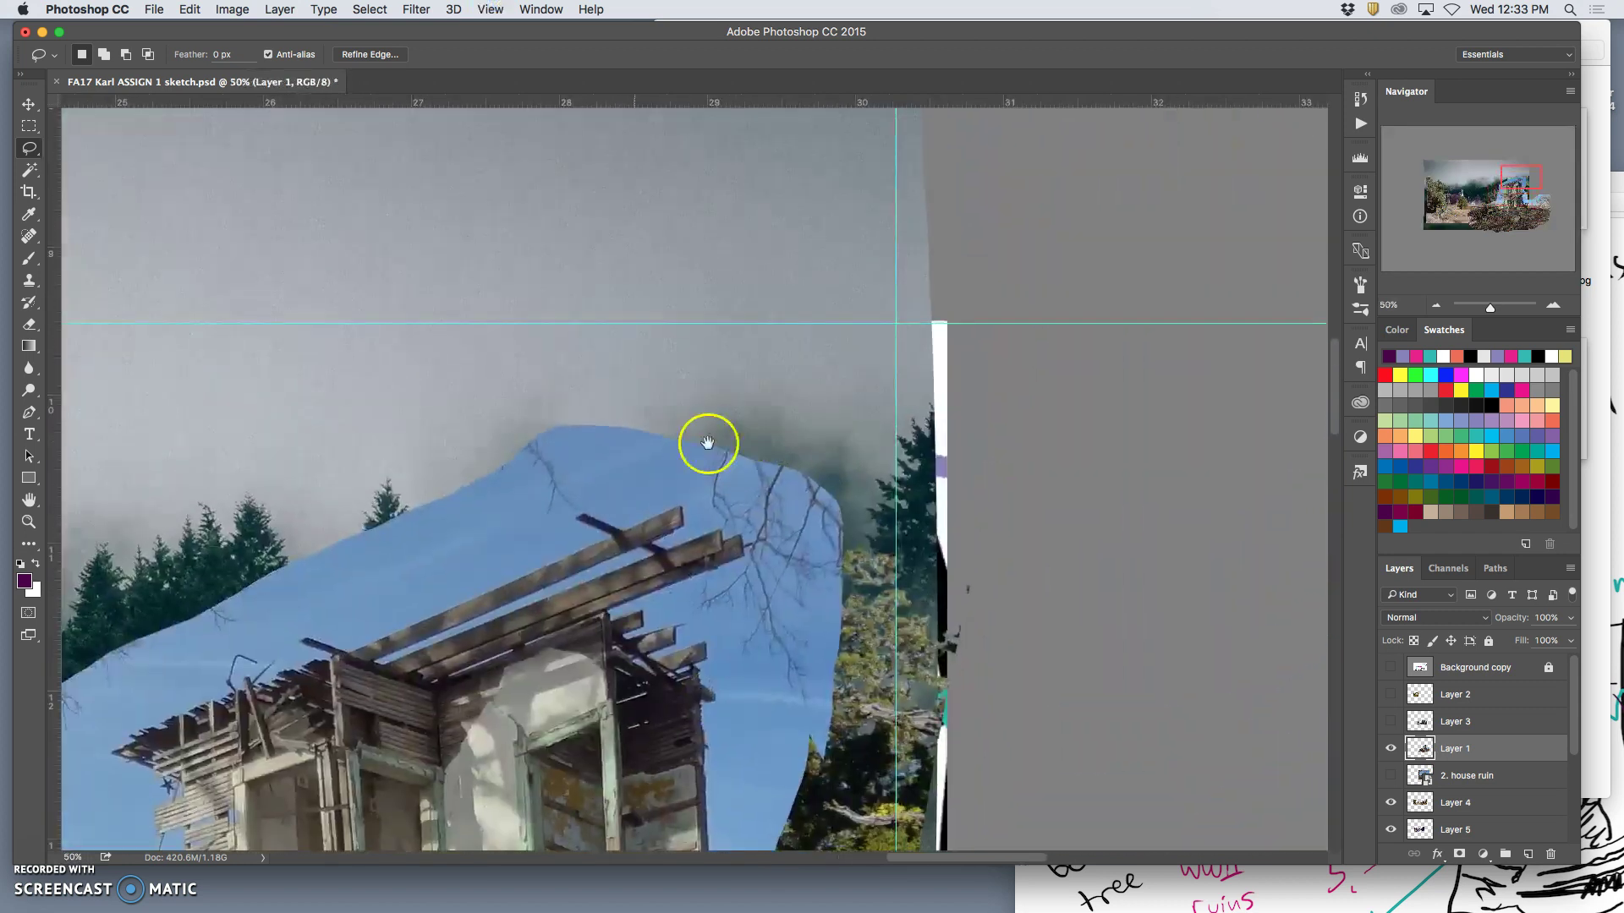
drag(734, 421, 726, 452)
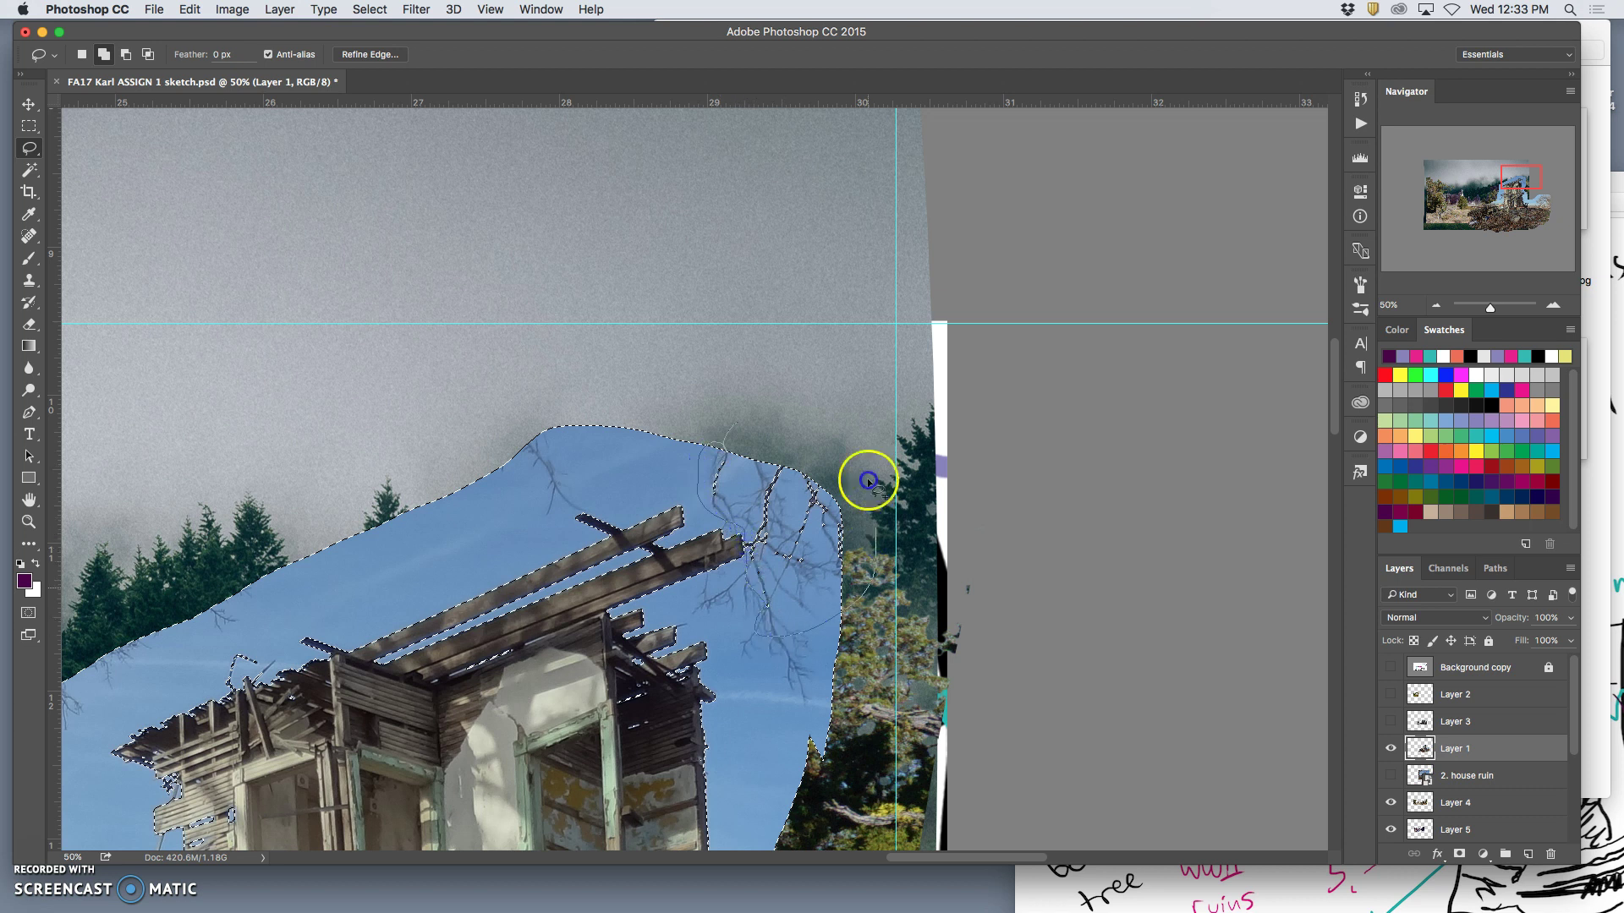
drag(700, 415, 701, 416)
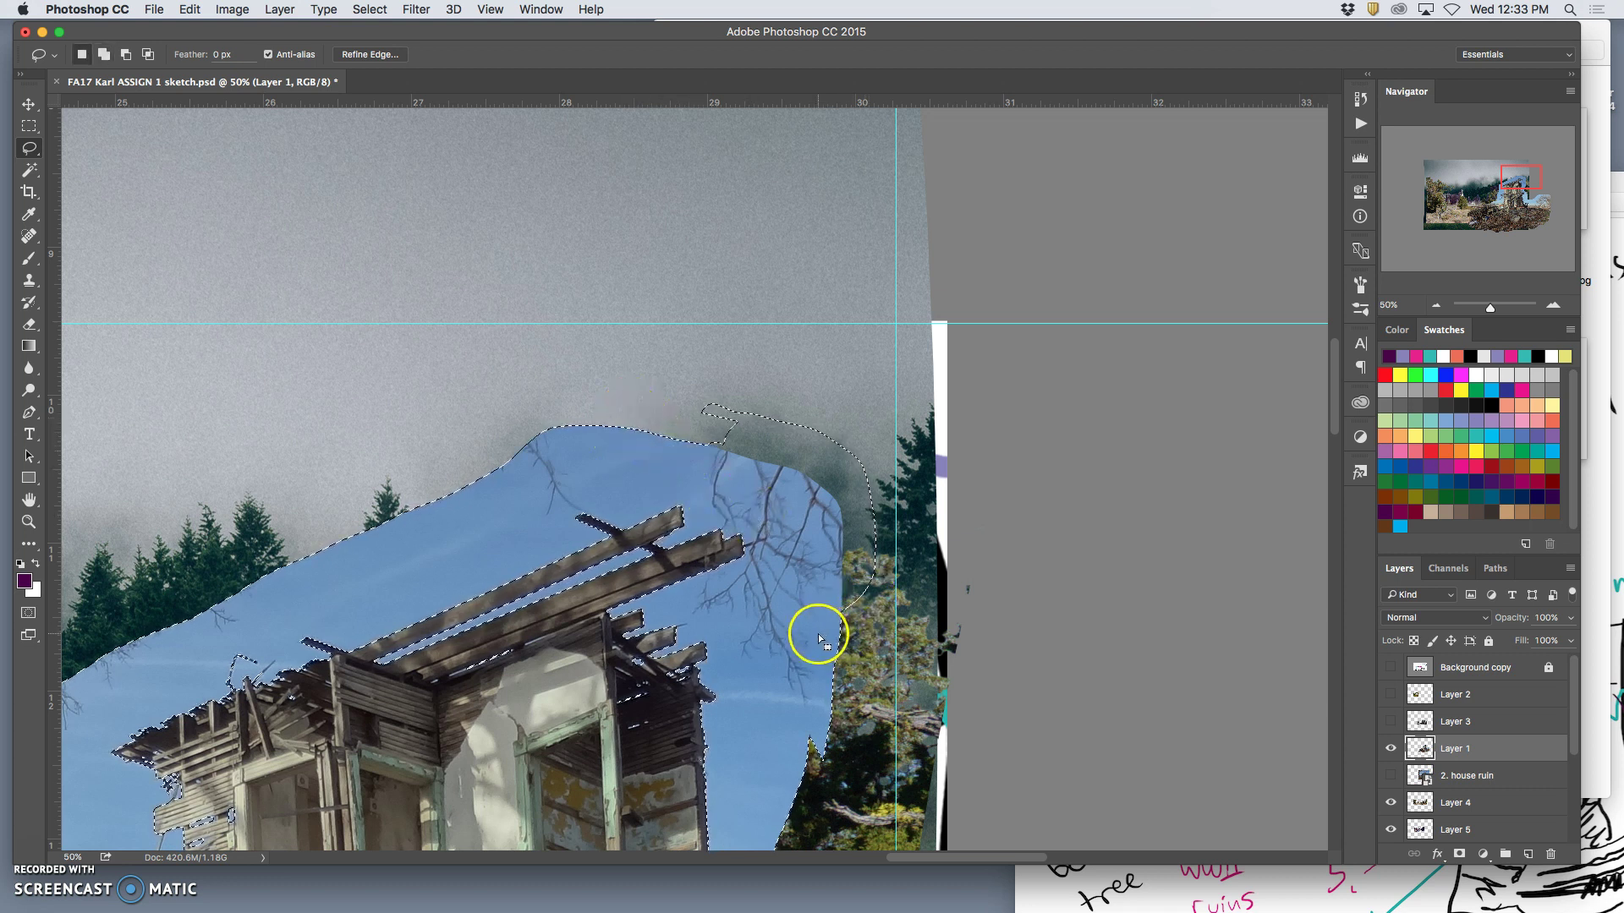
Add the remaining sky beside the house to the selection, delete the selected area from Layer 1 and deselect
key(super+minus)
key(super+minus)
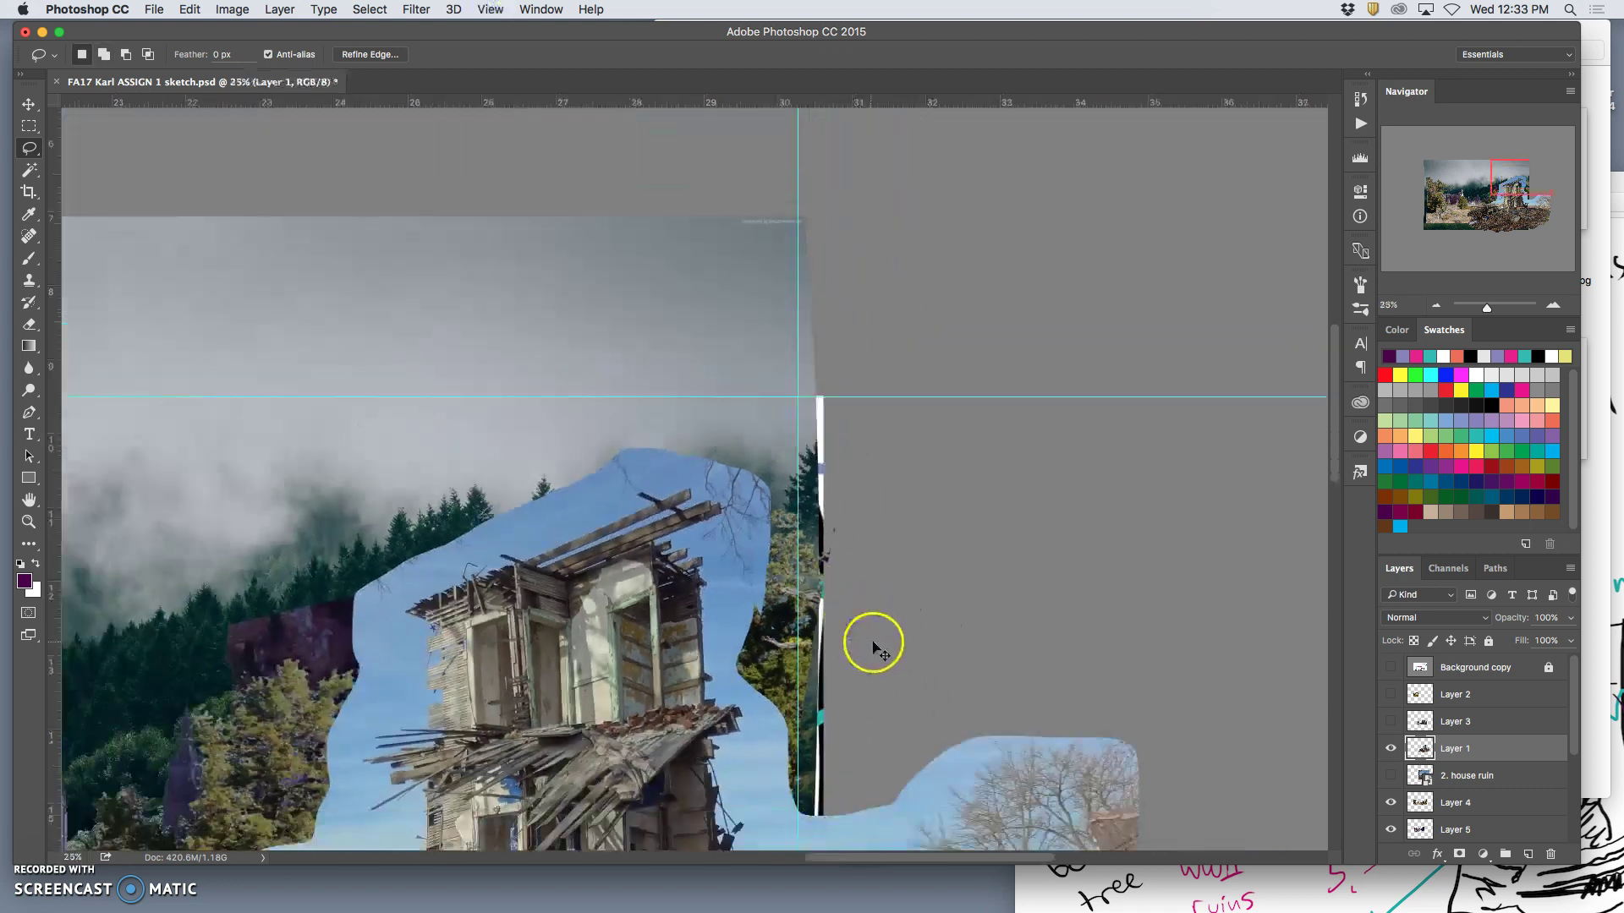
key(super+minus)
key(shift)
mouse_move(849, 744)
mouse_down()
mouse_move(778, 743)
mouse_move(827, 718)
mouse_up()
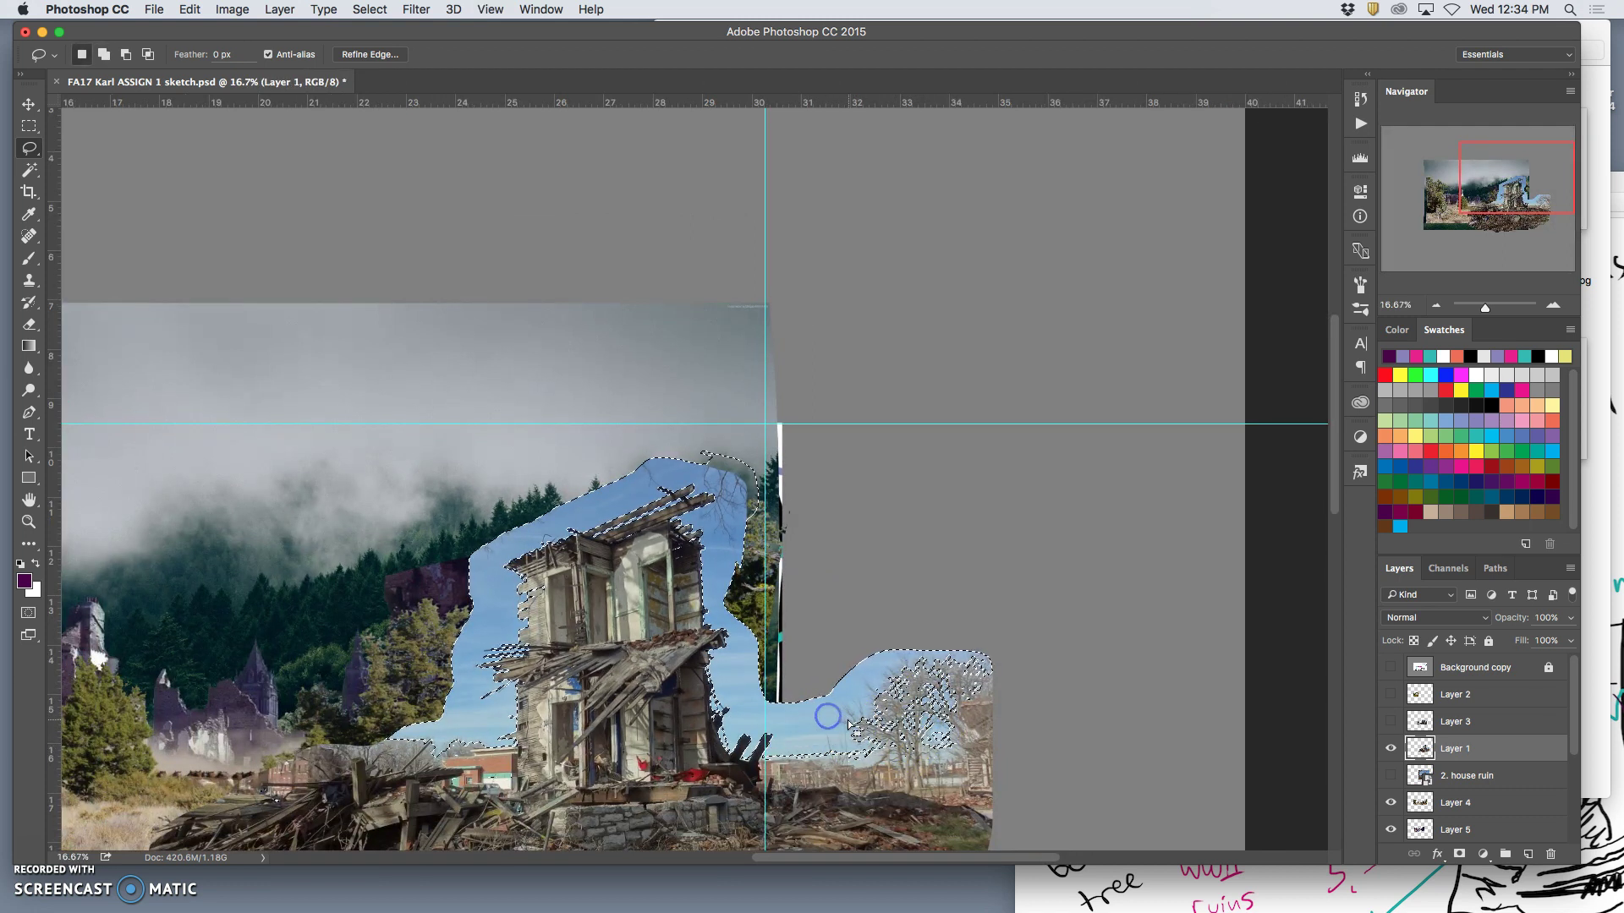
key(Delete)
key(super+d)
Examine the cut-out edges of the house's roof beams, siding and walls against the misty forest
key(super+equal)
key(super+equal)
key(super+equal)
key(super+equal)
key(super+equal)
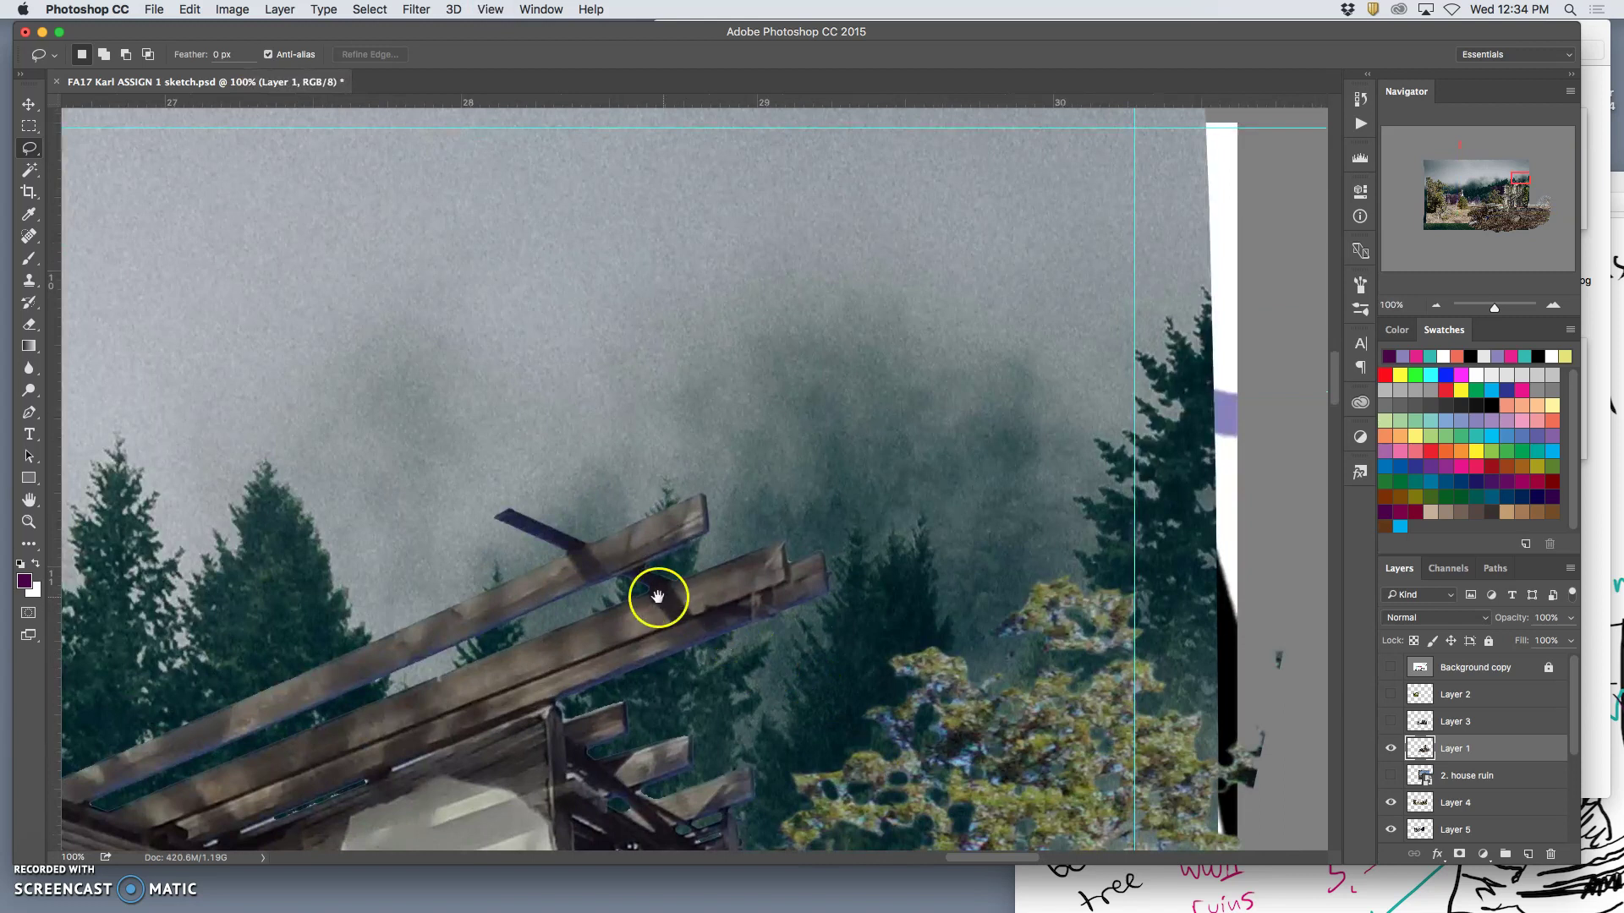
drag(658, 597, 852, 389)
drag(569, 541, 928, 214)
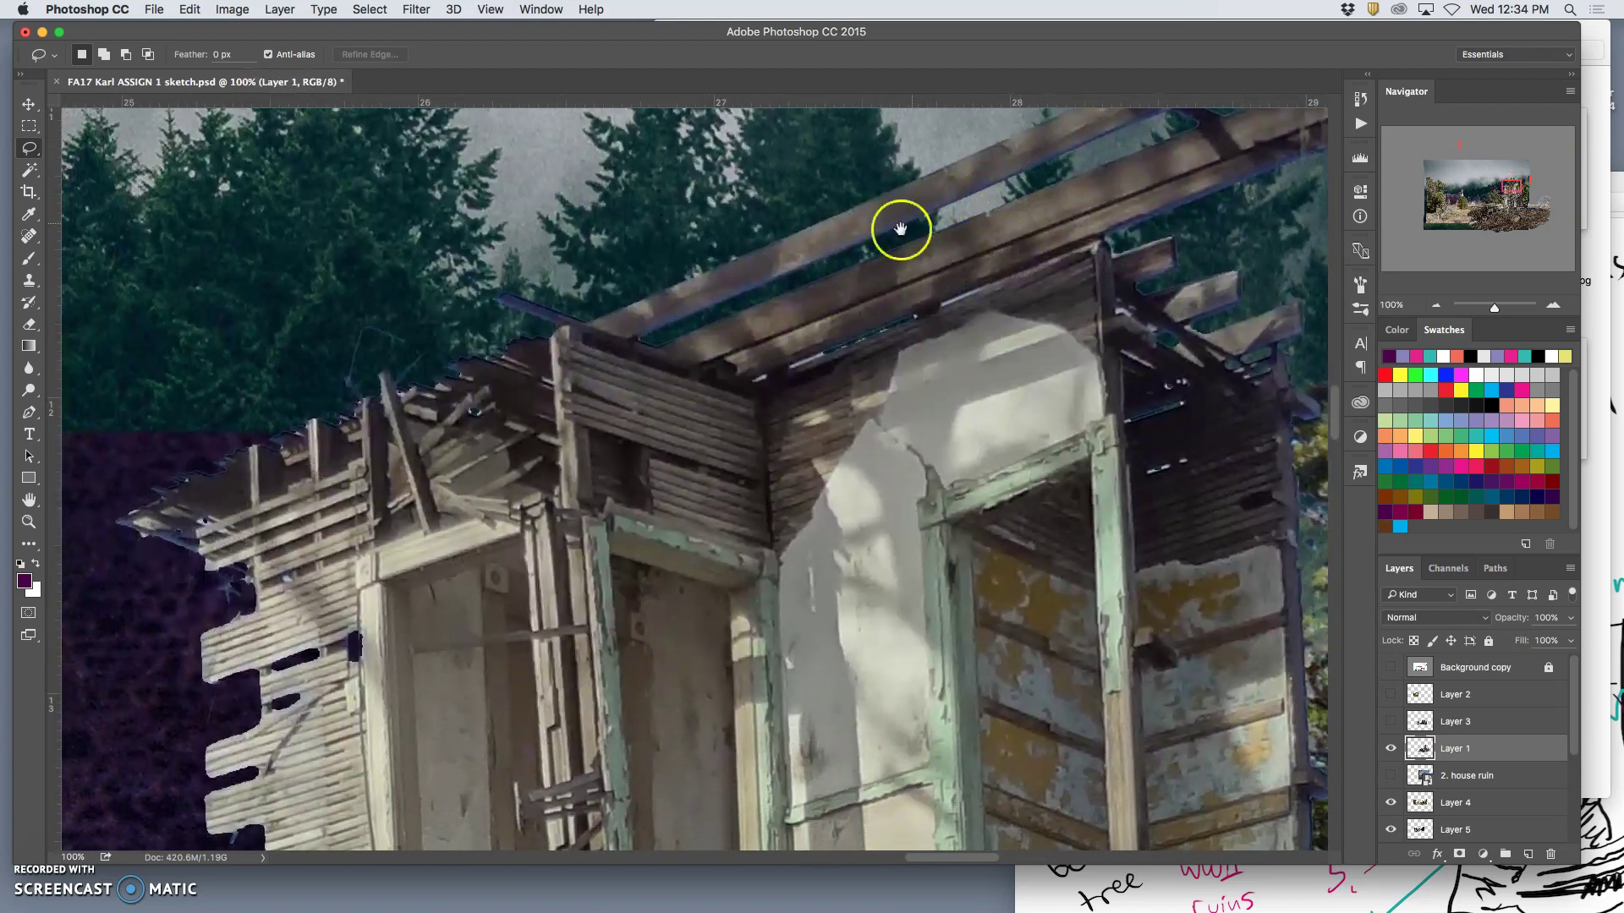
drag(544, 453, 671, 352)
drag(600, 495, 729, 263)
drag(694, 524, 712, 216)
drag(668, 553, 657, 604)
scroll(658, 603, up, 8)
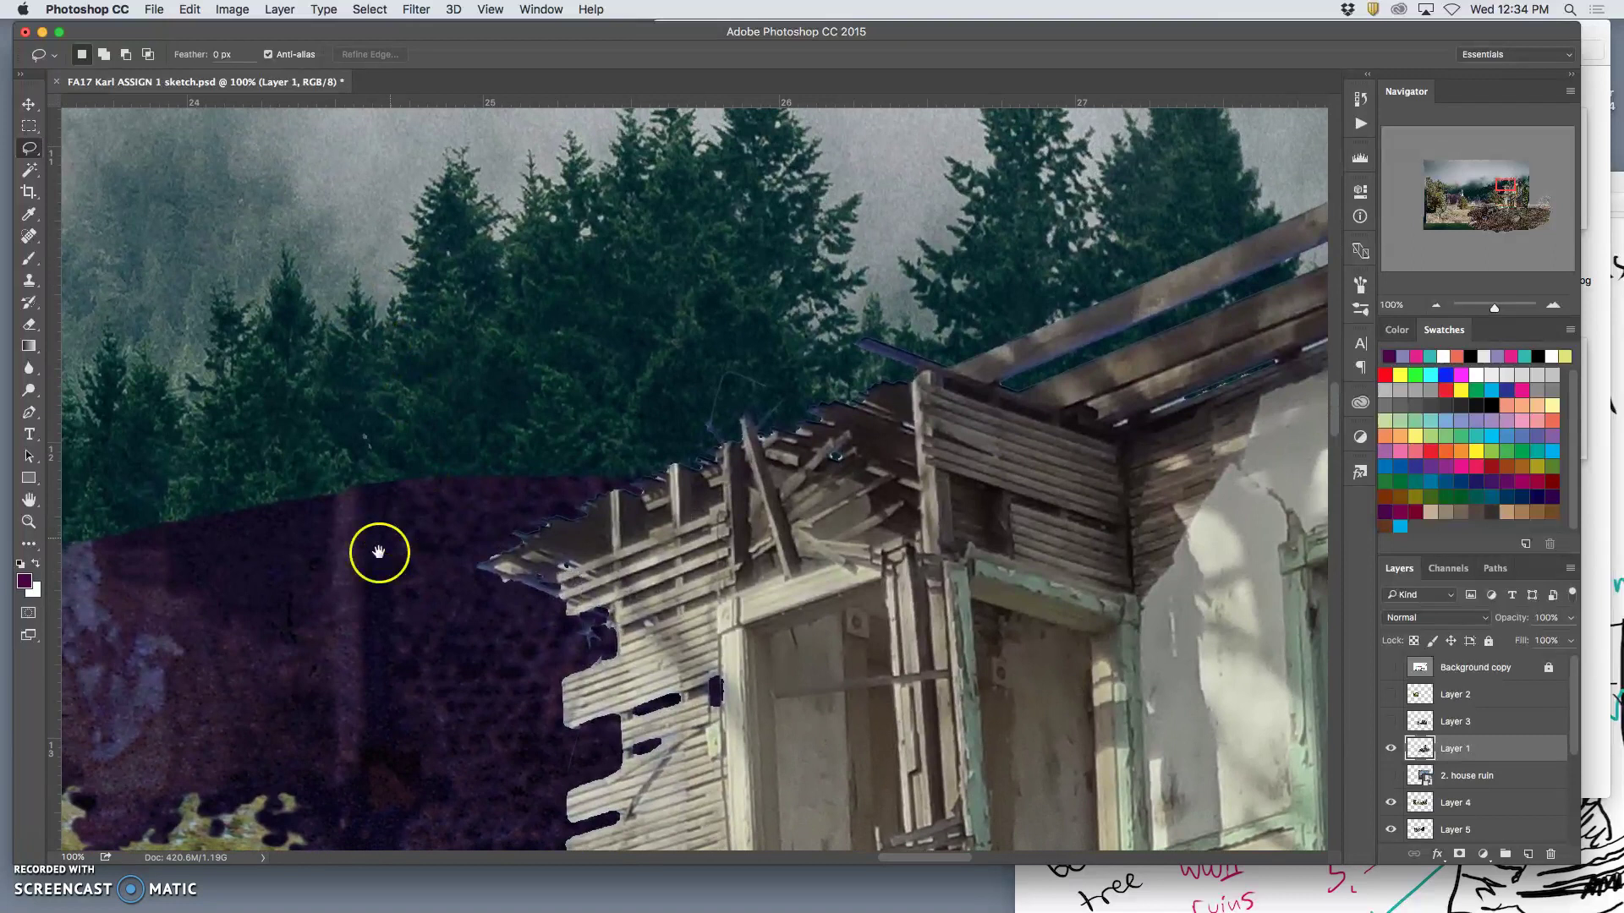
key(super+minus)
key(super+minus)
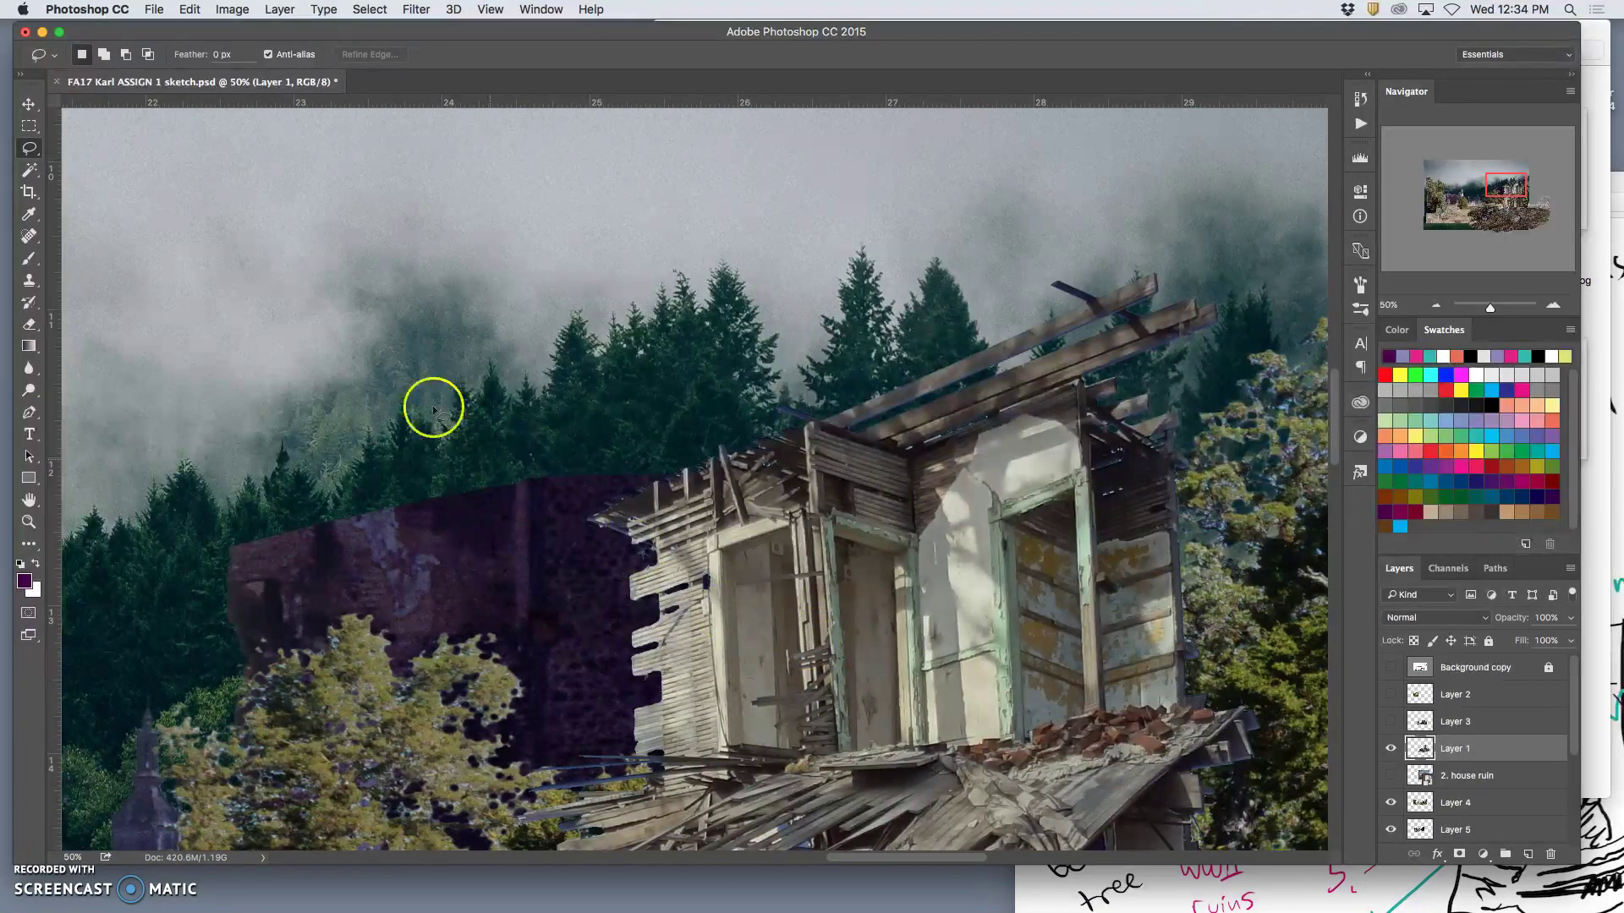
key(super+minus)
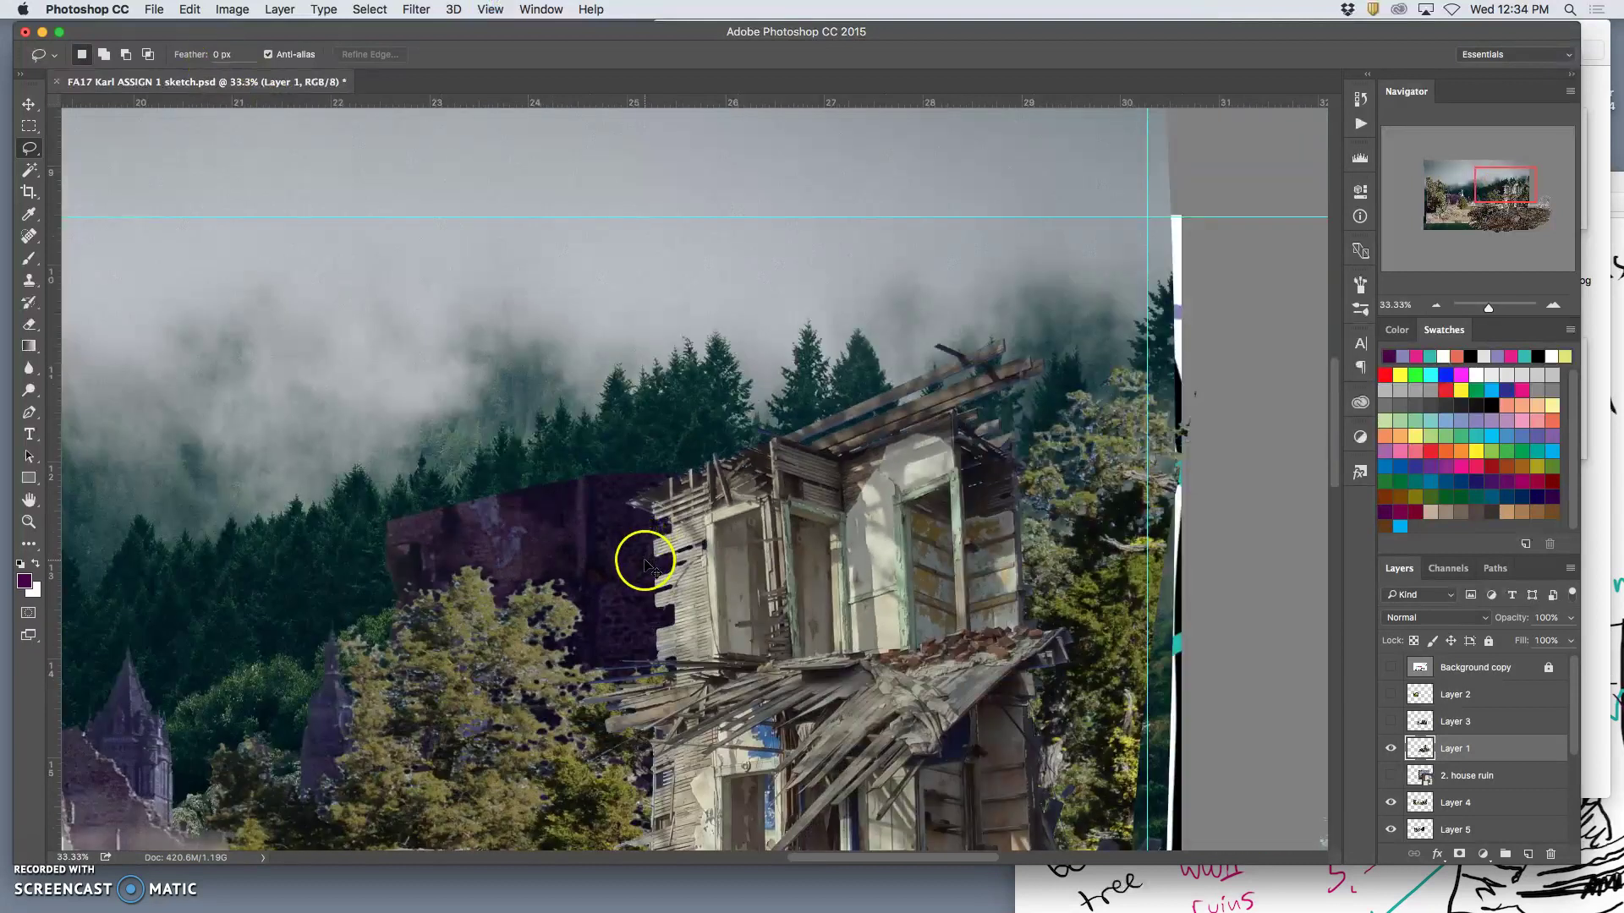
key(super+minus)
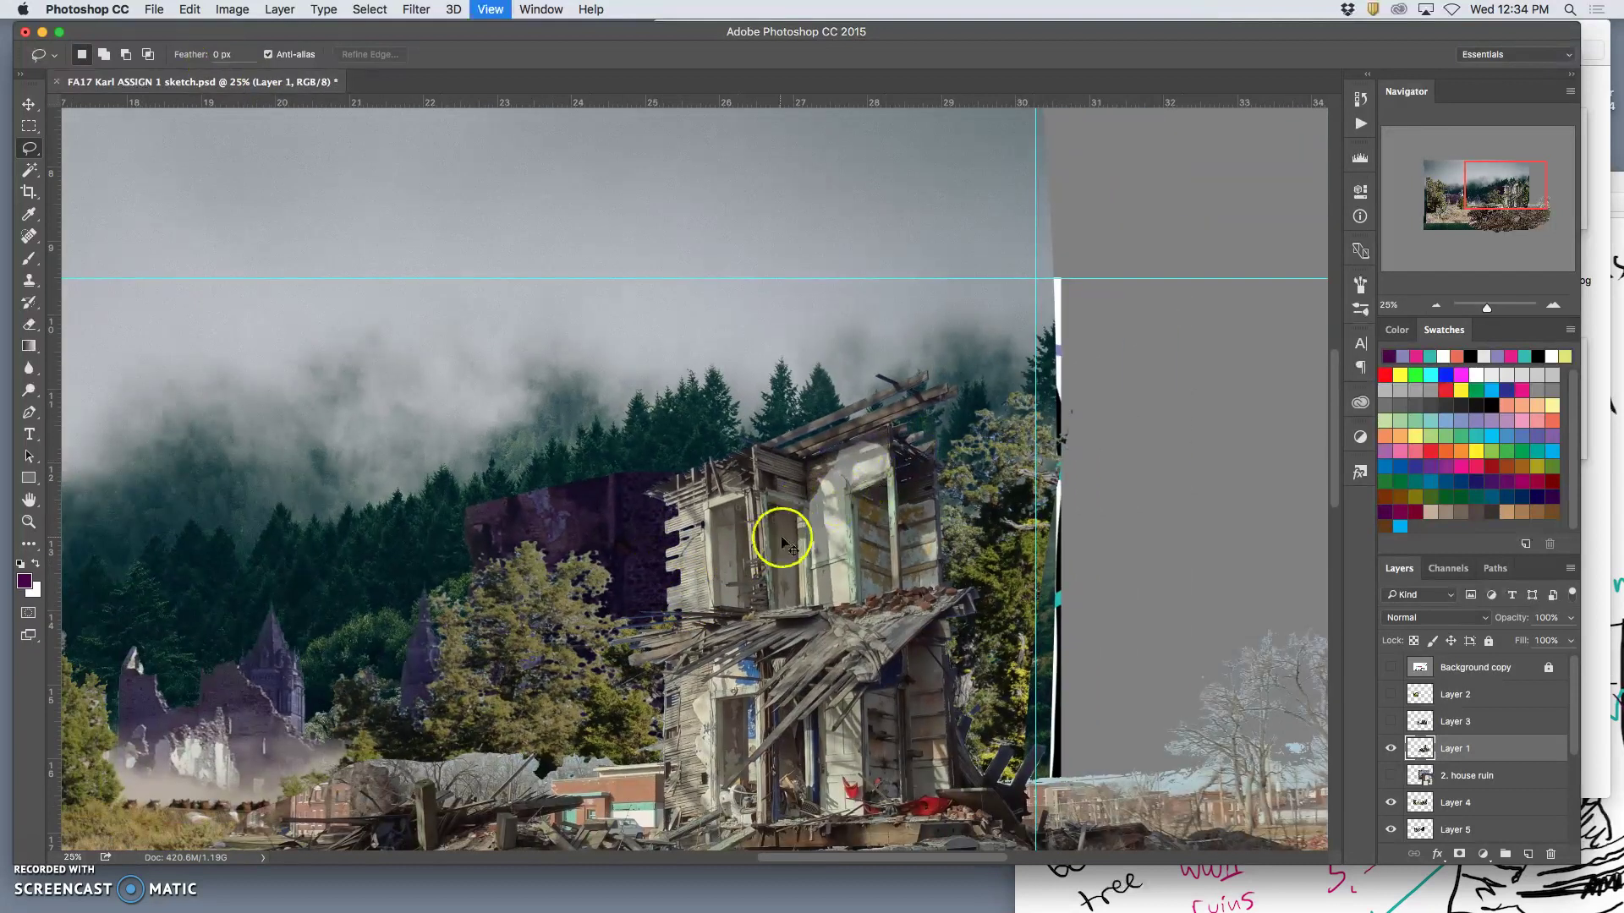
key(super+minus)
Lightly erase the pale sky strip and brick building behind the debris pile on Layer 1, using the Eraser at 17% opacity
drag(660, 658, 717, 581)
key(super+plus)
key(super+plus)
key(super+plus)
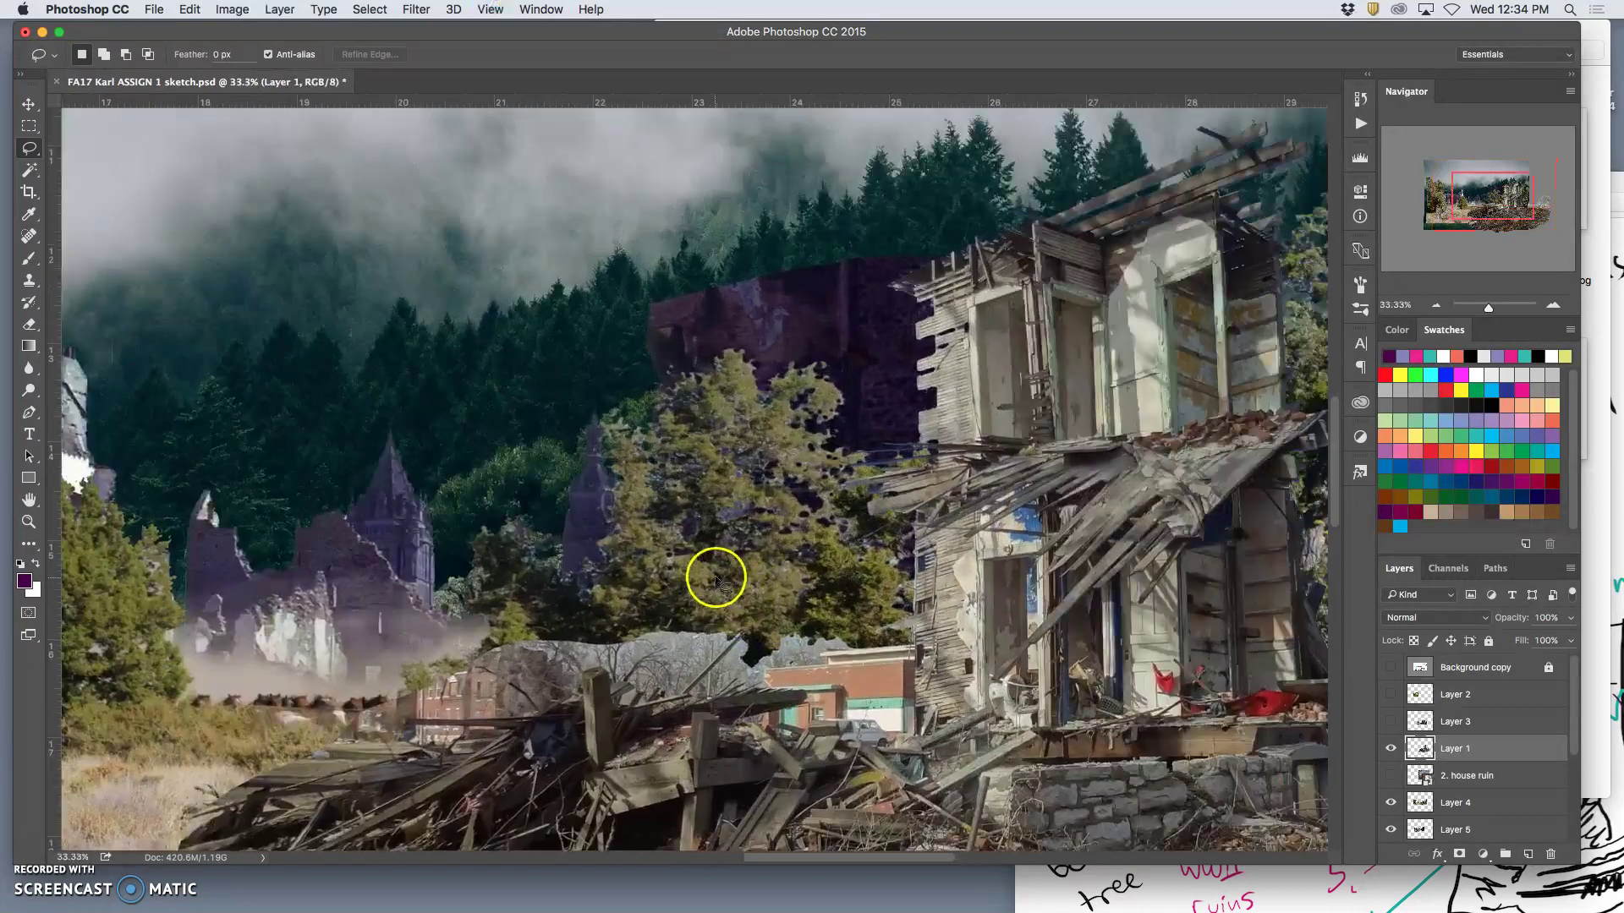
scroll(755, 551, down, 5)
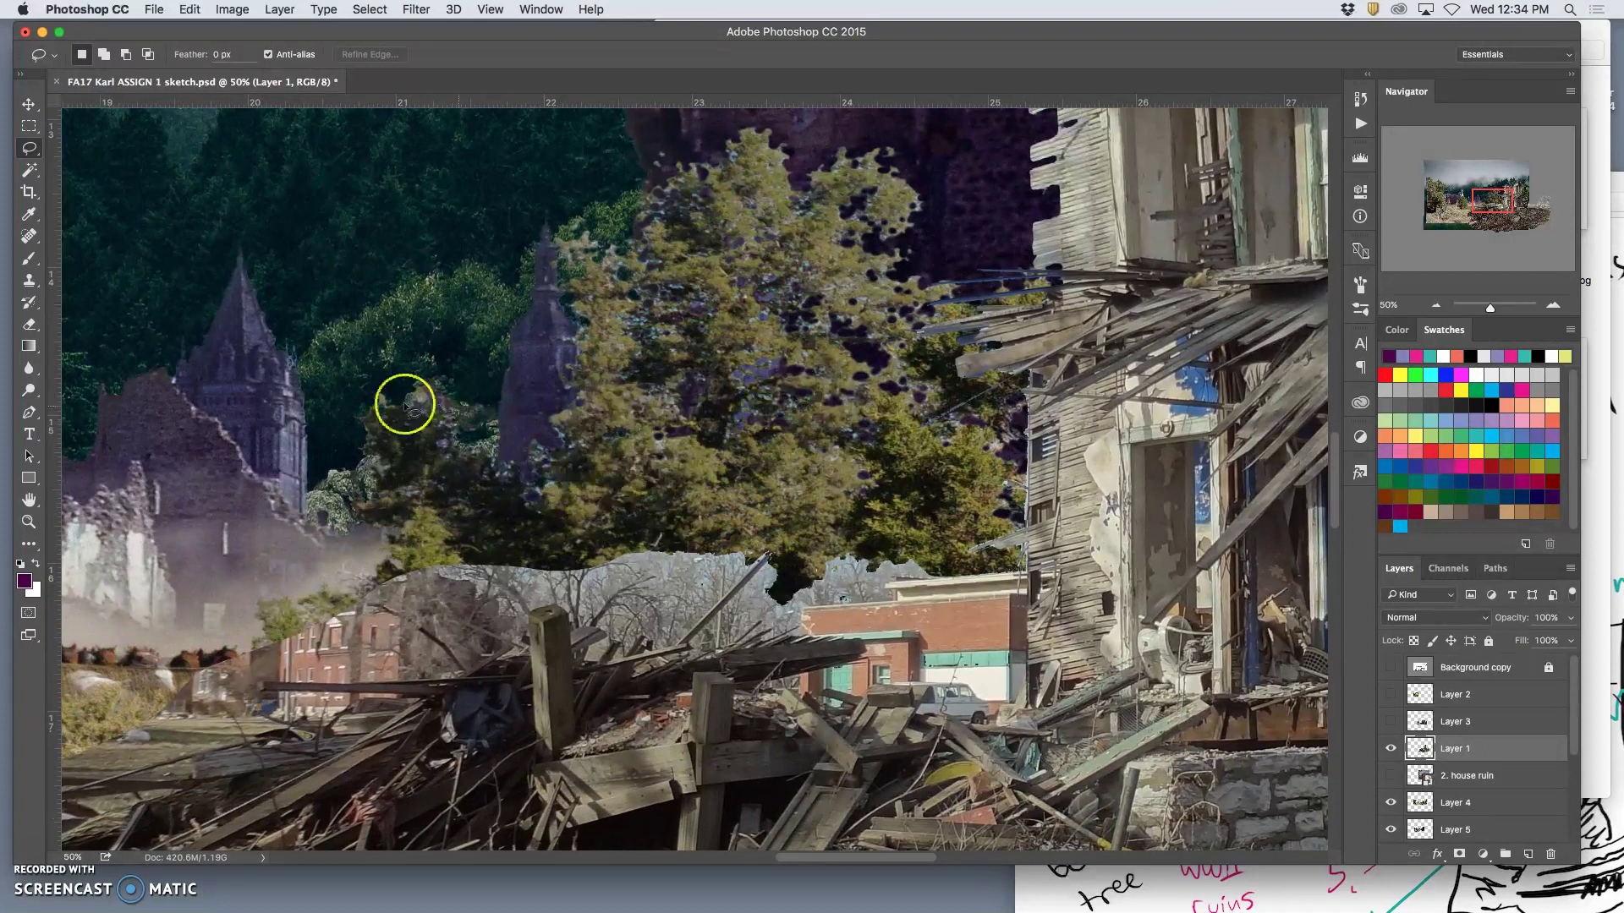
click(29, 324)
mouse_move(679, 478)
mouse_down()
mouse_move(715, 490)
mouse_move(671, 543)
mouse_move(717, 516)
mouse_up()
click(717, 515)
mouse_move(655, 562)
mouse_down()
mouse_move(693, 541)
mouse_move(668, 558)
mouse_move(702, 550)
mouse_move(680, 565)
mouse_move(714, 532)
mouse_move(643, 515)
mouse_move(582, 573)
mouse_move(507, 551)
mouse_move(417, 616)
mouse_move(305, 645)
mouse_up()
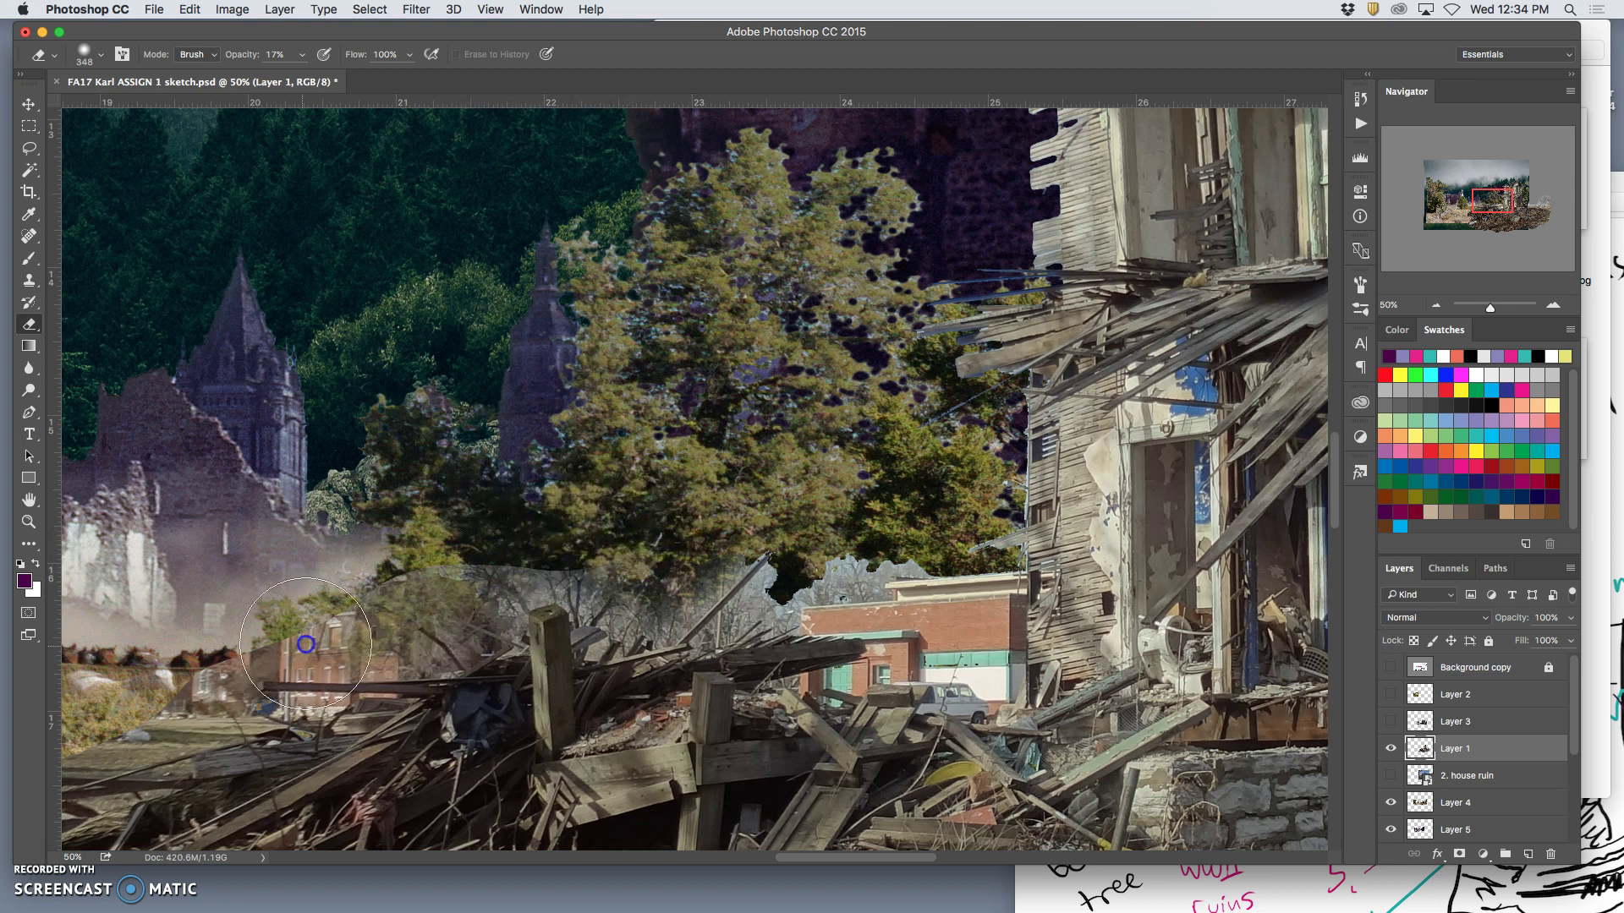
Lasso the small brick building and bare branches at the debris pile's left end, delete them from Layer 1 and deselect
click(18, 145)
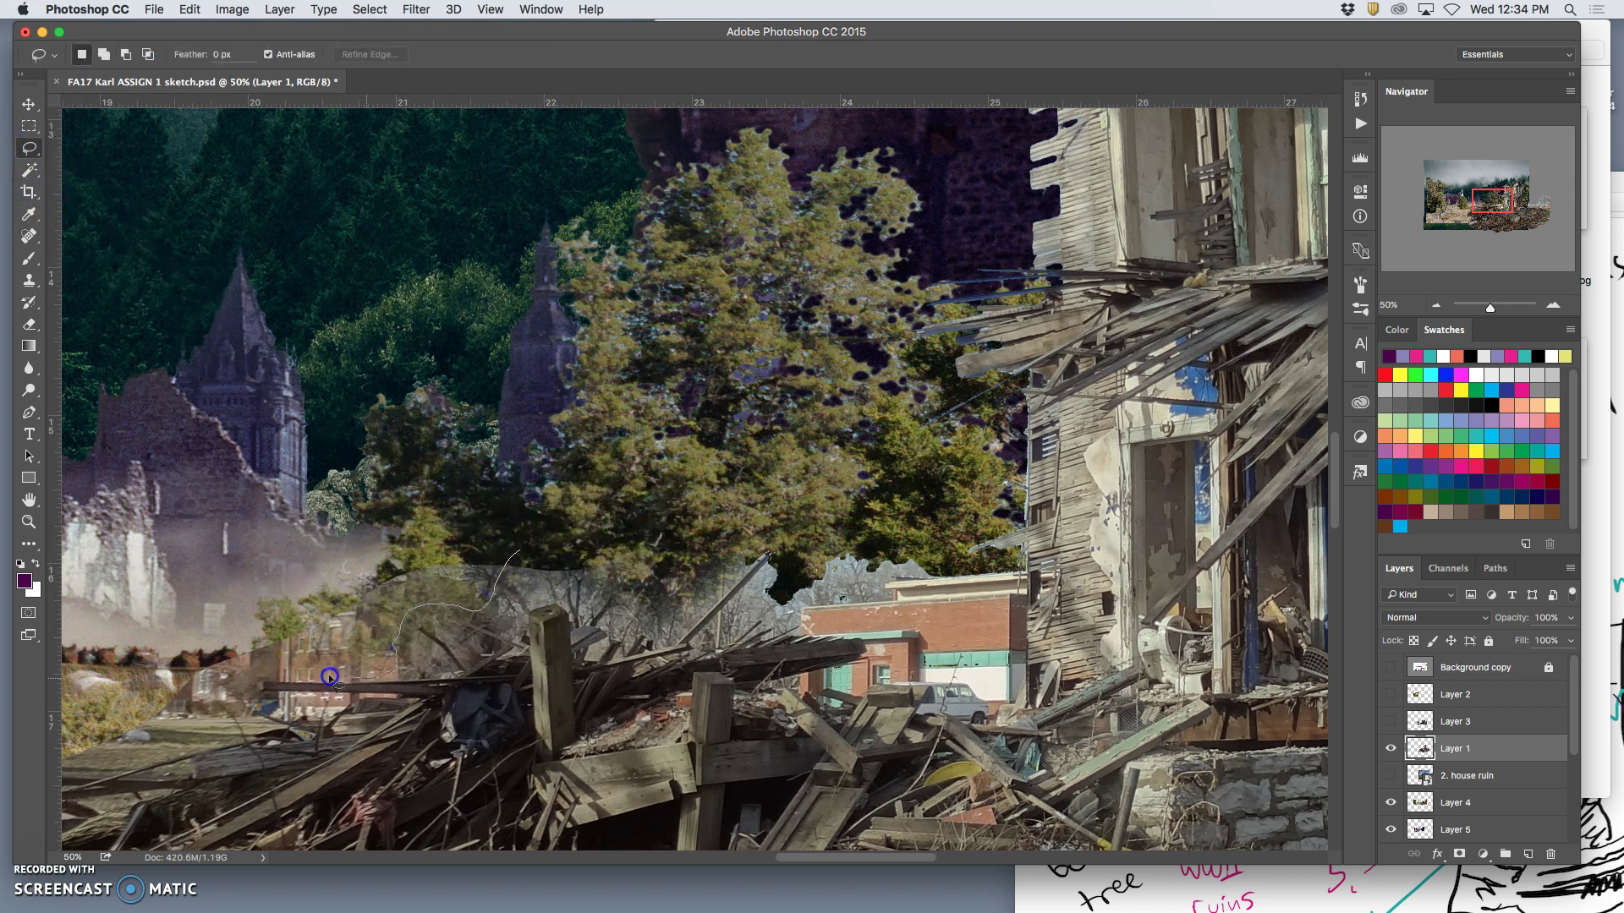
drag(138, 640, 381, 526)
key(Delete)
click(536, 489)
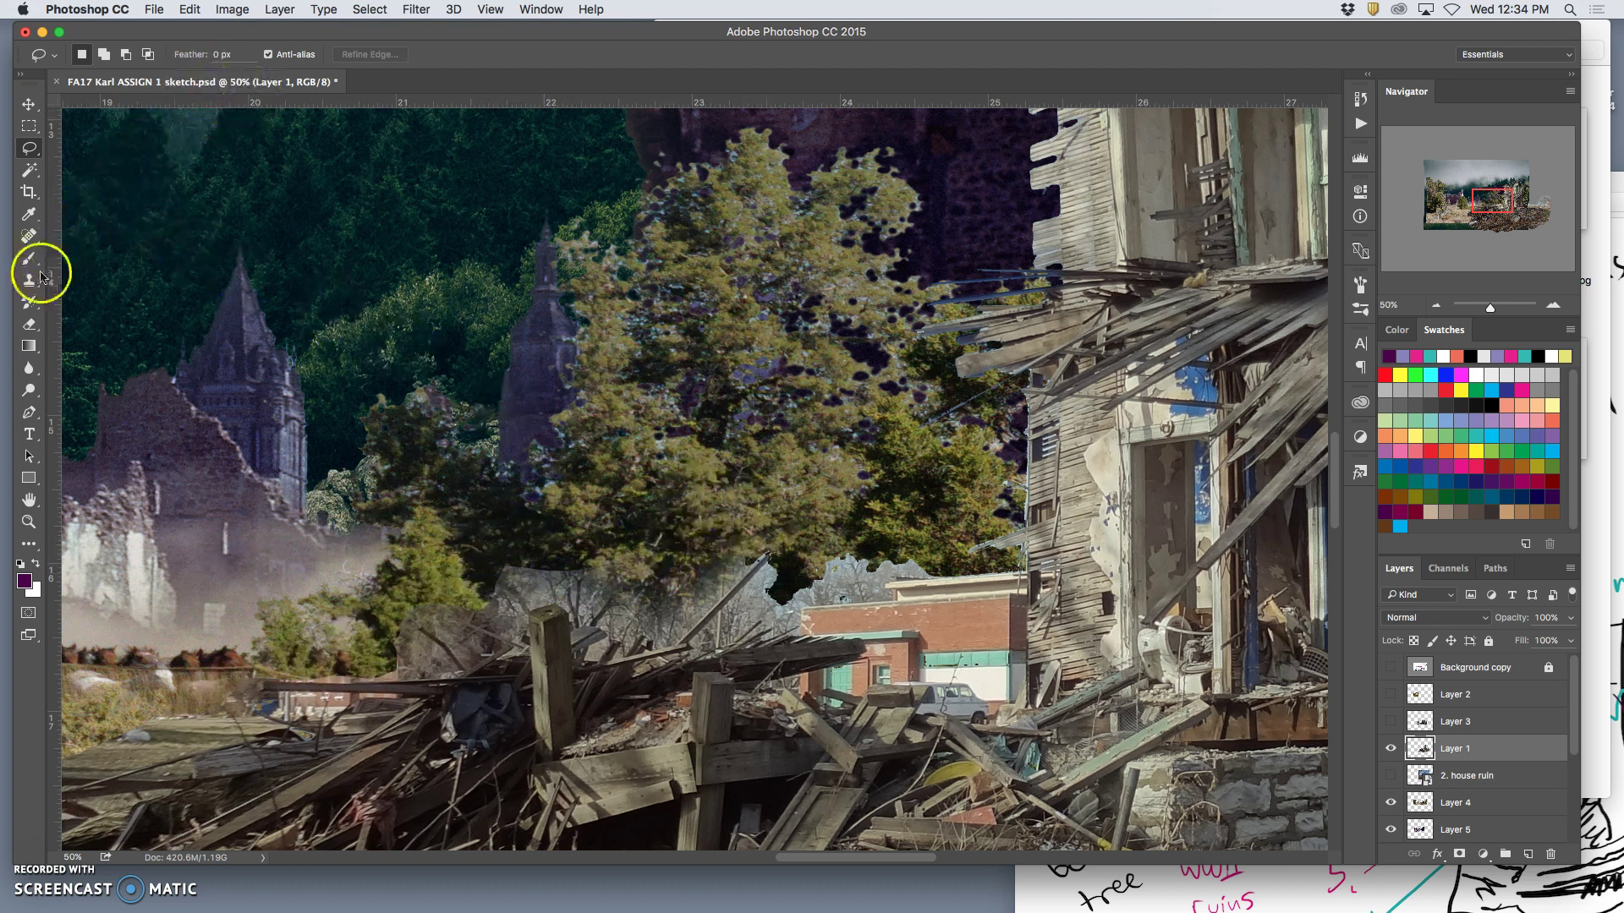
Erase the leftover pale sky between the trees and the debris pile on Layer 1 with the Eraser at 100% opacity
click(29, 324)
click(300, 56)
drag(303, 77, 452, 68)
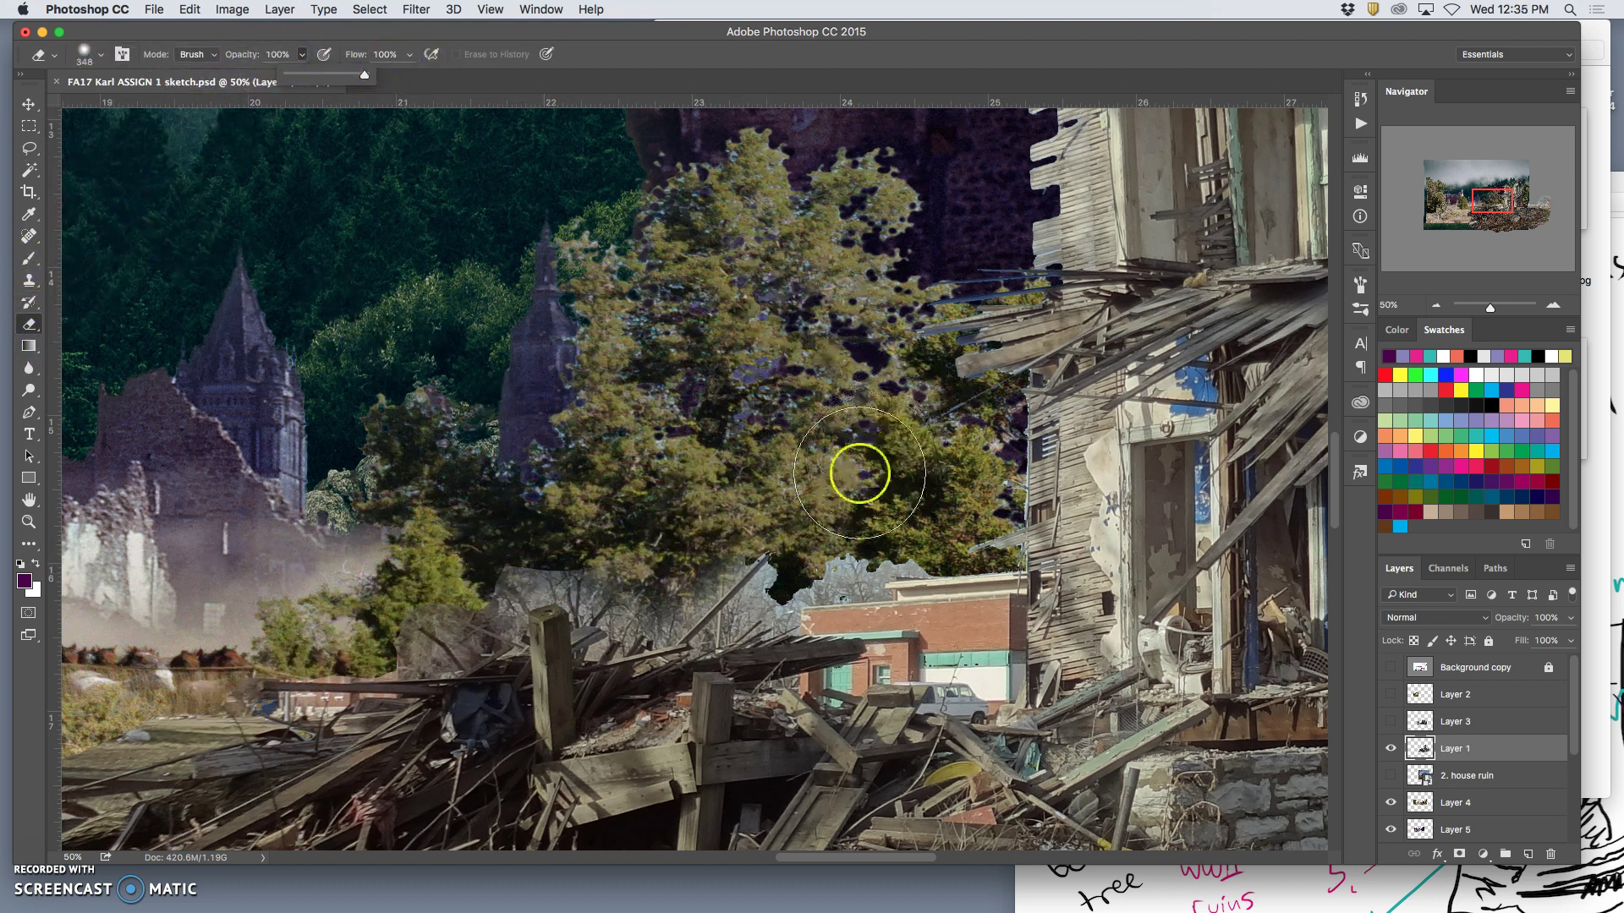
mouse_move(861, 533)
mouse_down()
mouse_move(833, 565)
mouse_move(865, 555)
mouse_move(818, 575)
mouse_move(937, 557)
mouse_move(783, 600)
mouse_move(783, 615)
mouse_move(778, 578)
mouse_move(743, 616)
mouse_move(795, 569)
mouse_move(739, 542)
mouse_move(665, 621)
mouse_move(669, 590)
mouse_move(596, 568)
mouse_up()
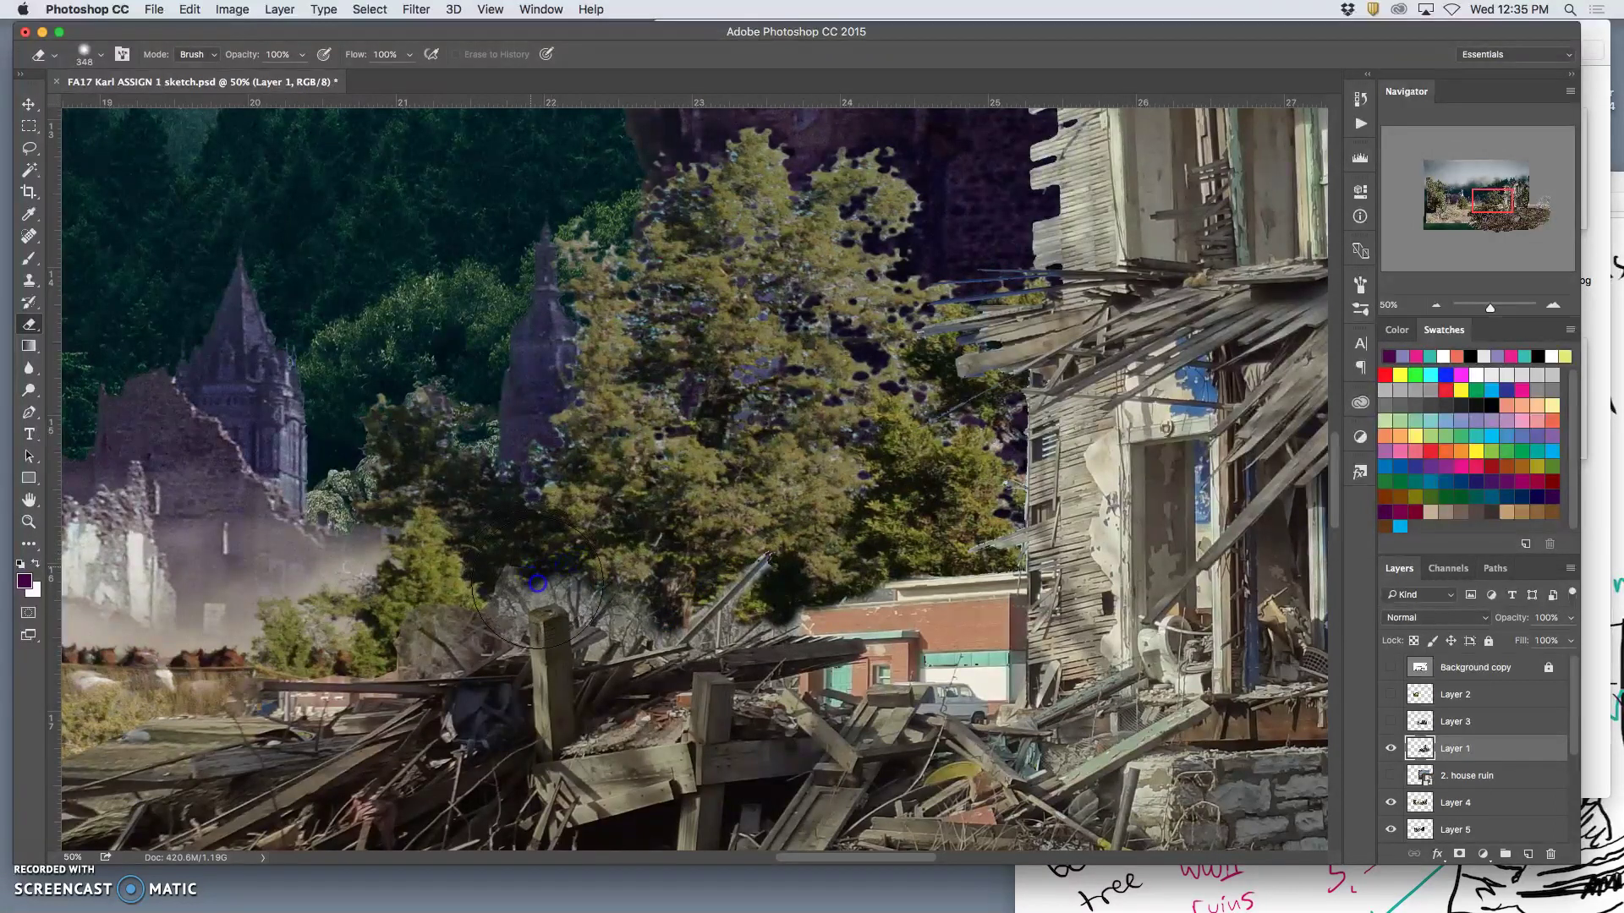
mouse_move(426, 600)
mouse_down()
mouse_move(395, 622)
mouse_move(406, 652)
mouse_move(321, 664)
mouse_up()
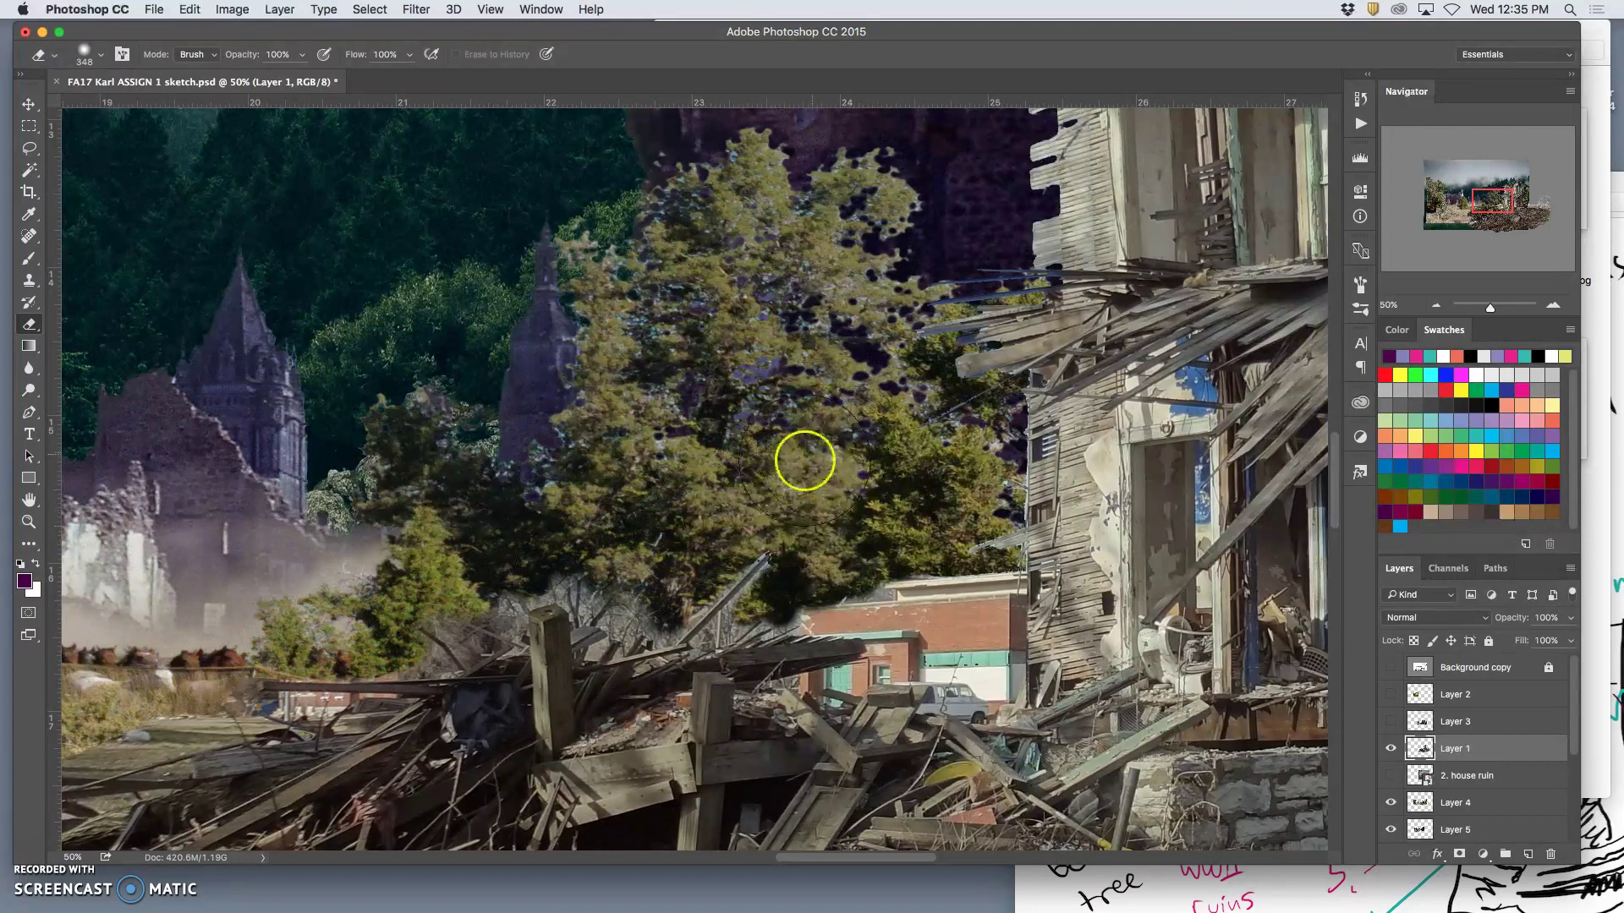
drag(1078, 337, 774, 383)
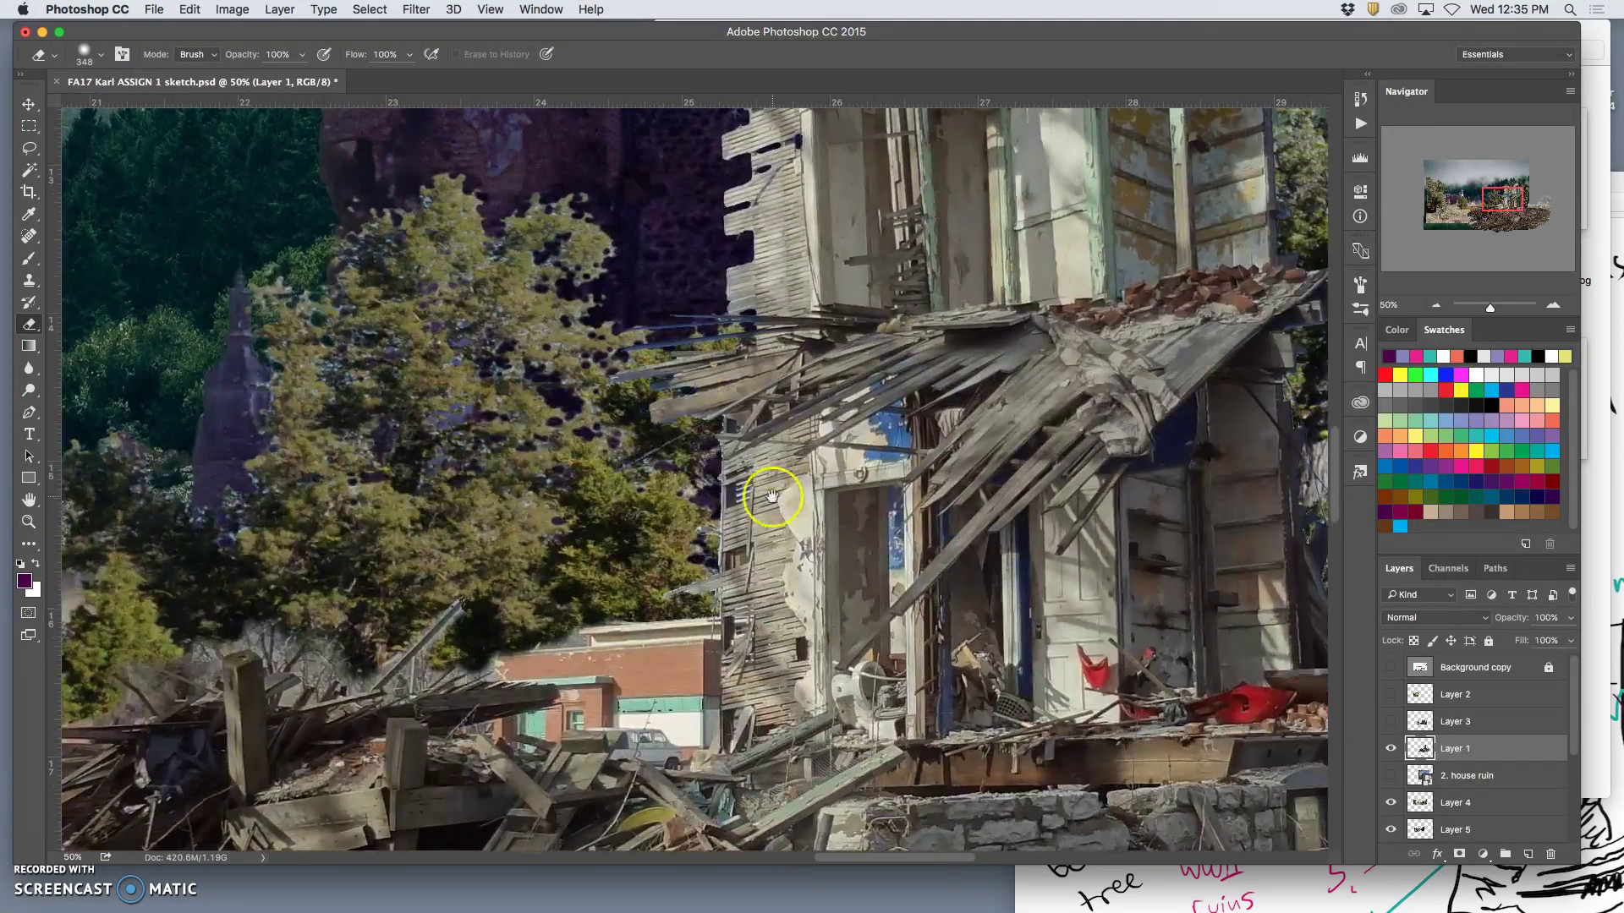
key(super+minus)
key(super+minus)
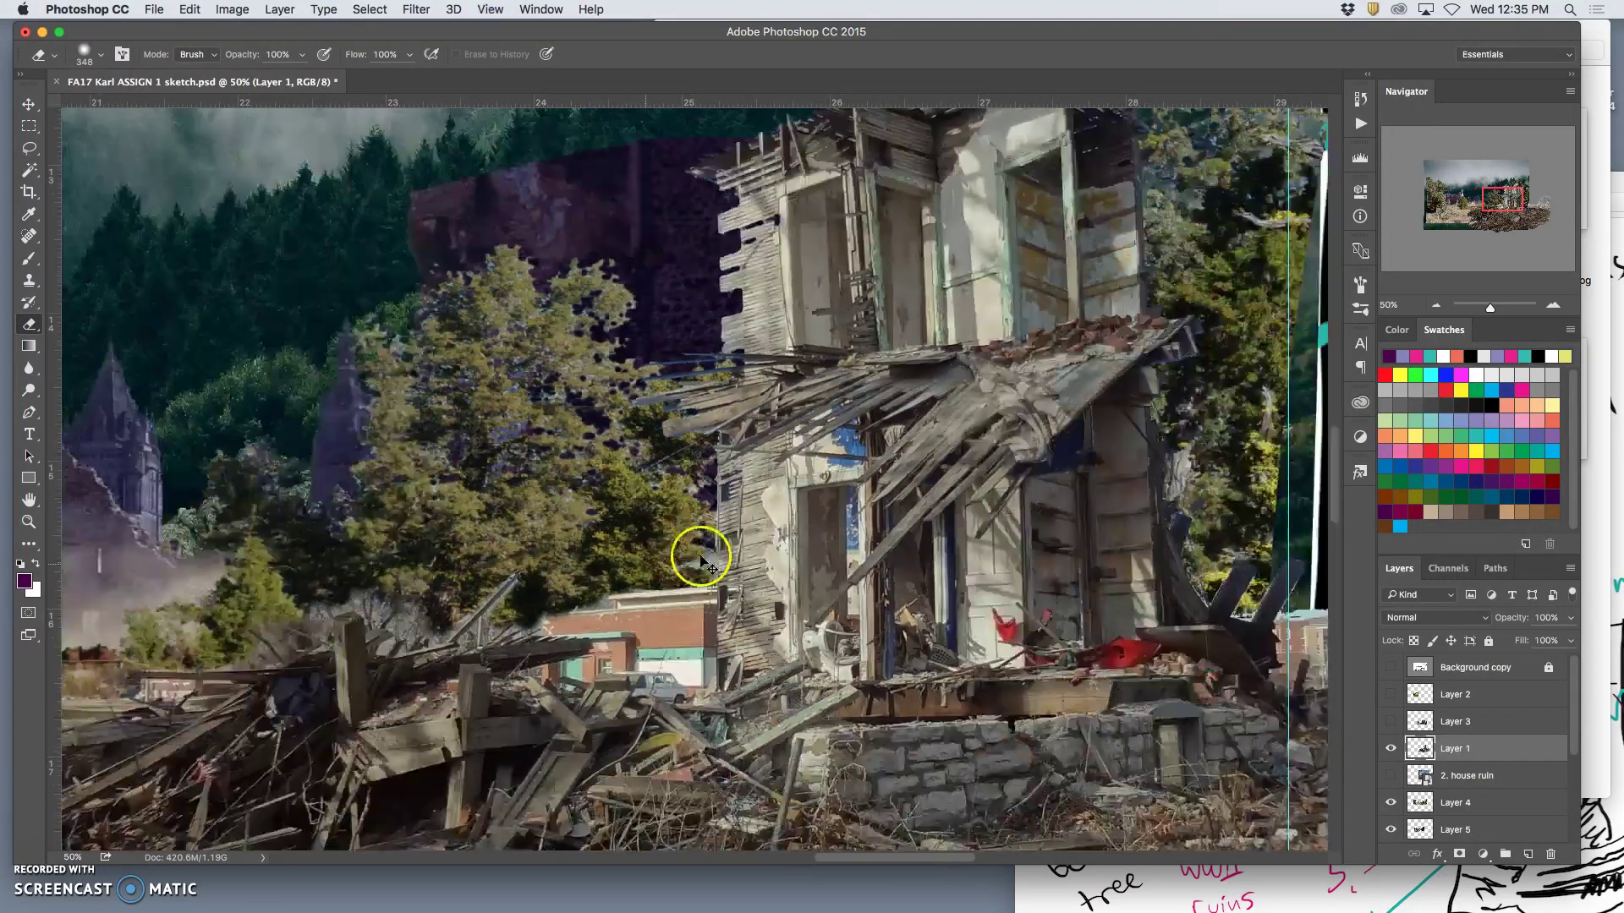
key(super+minus)
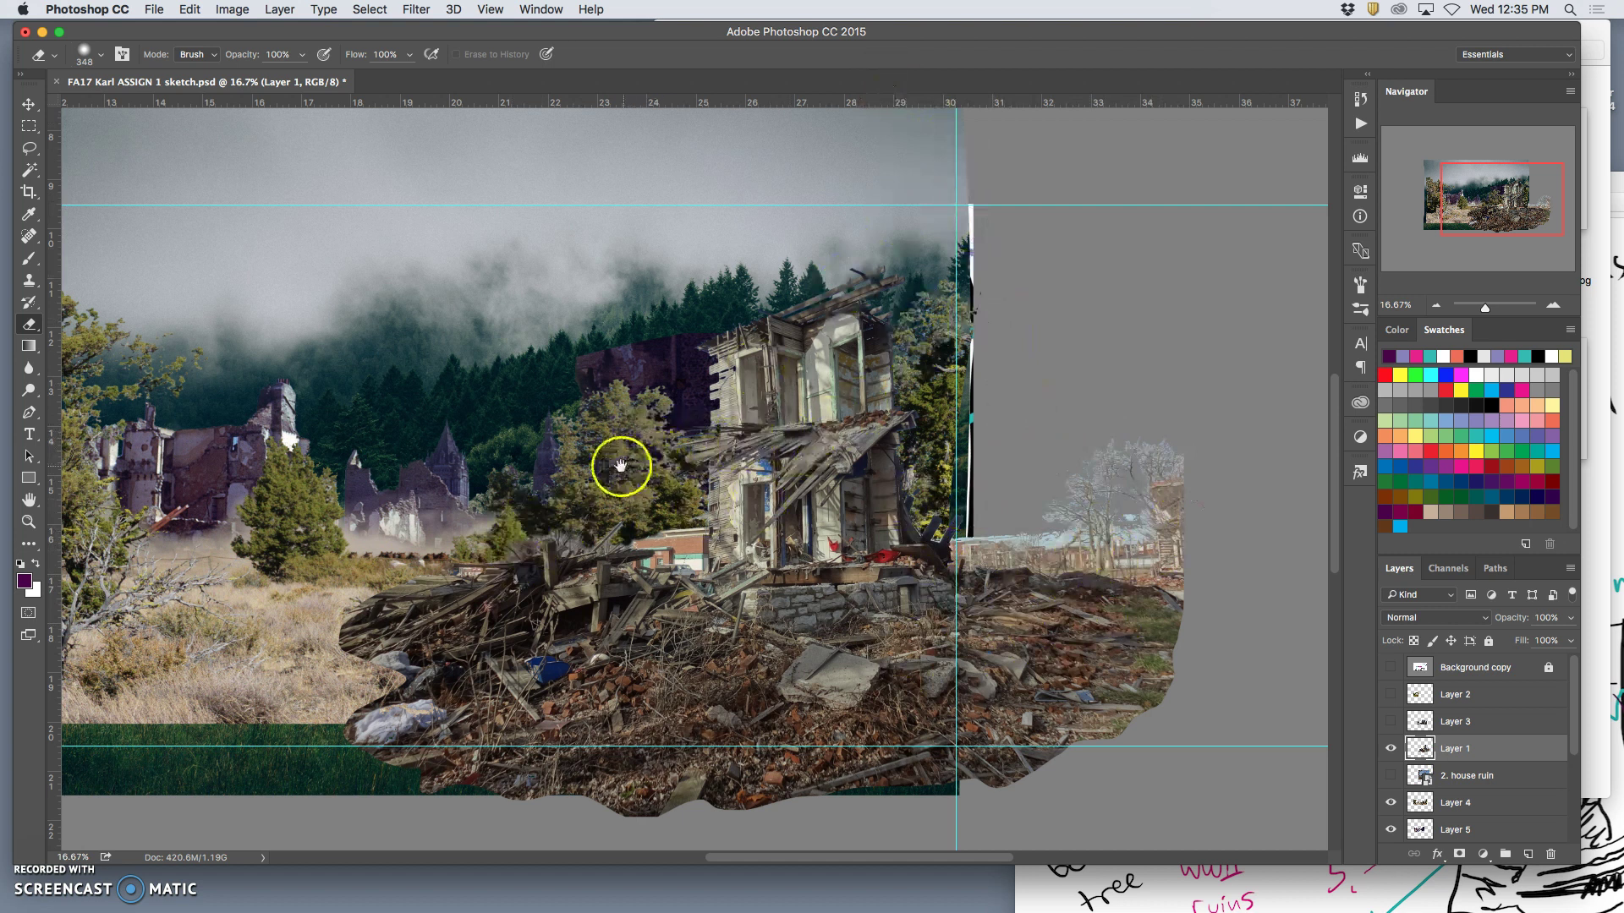
drag(632, 451, 825, 425)
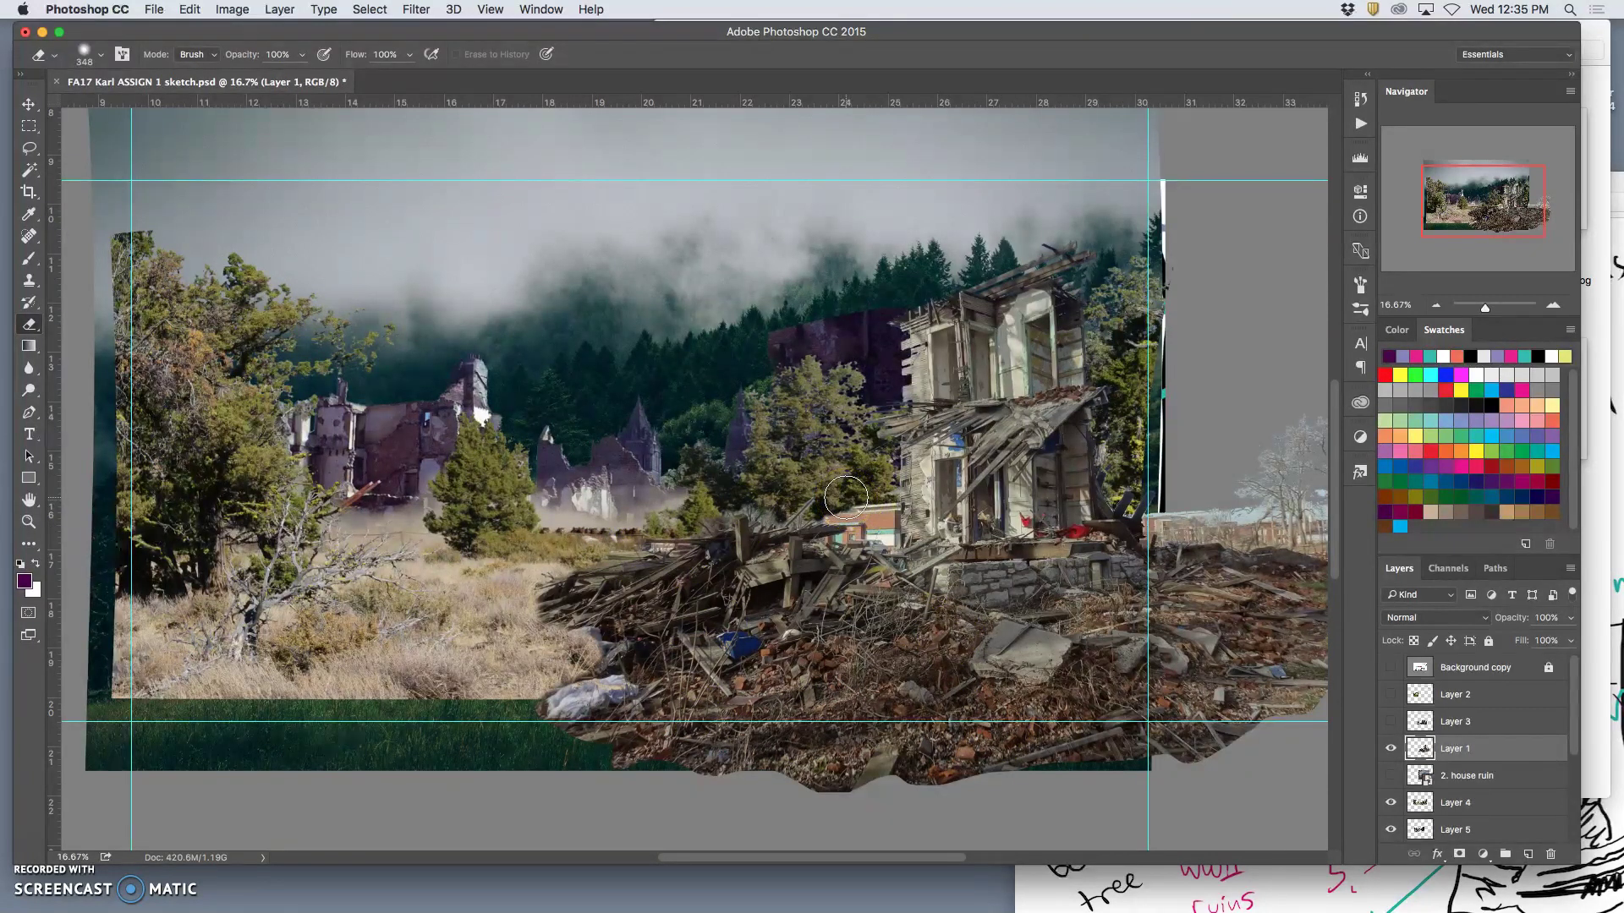
Save the document to the Desktop in Photoshop format, named with the owner's name plus "ASSIGN 1 Digital Art FA17"
click(155, 9)
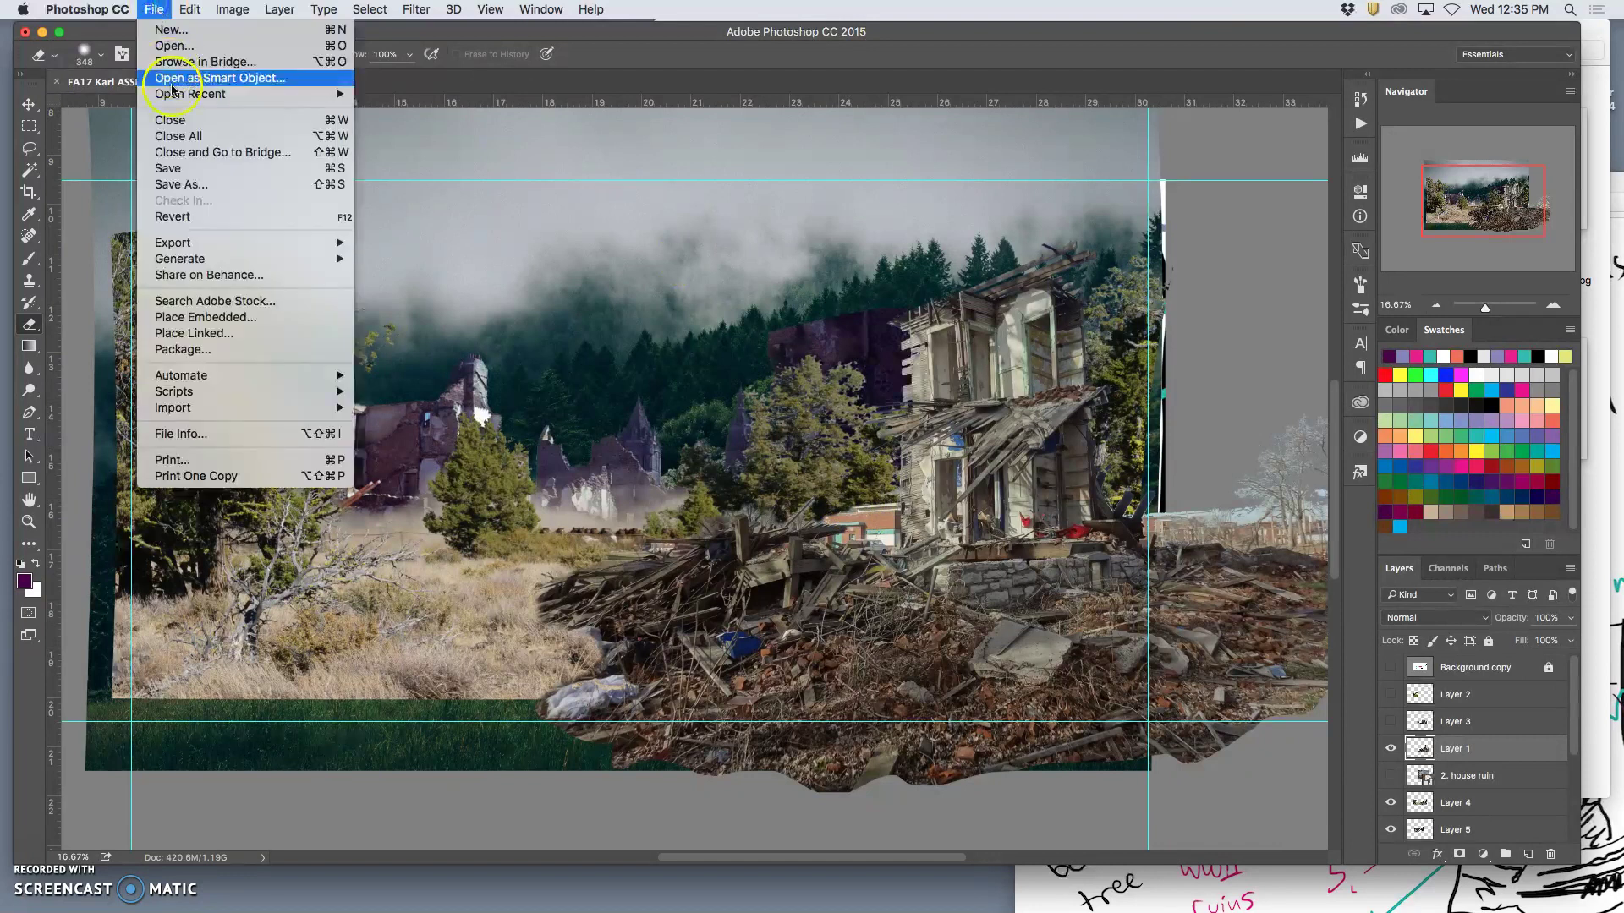
click(201, 183)
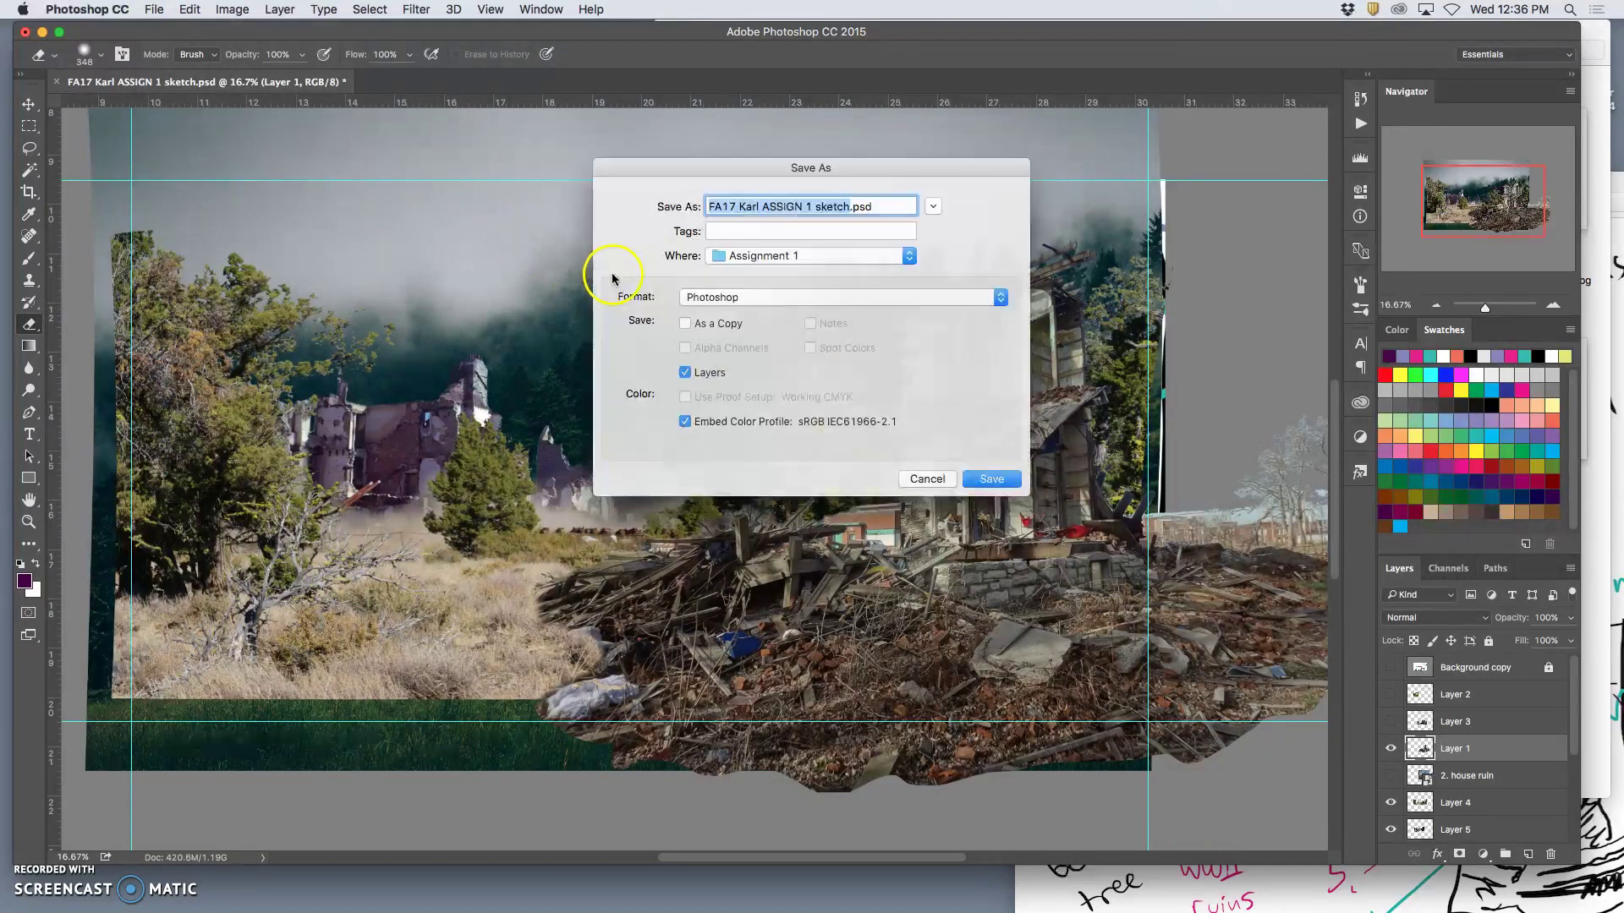
click(749, 210)
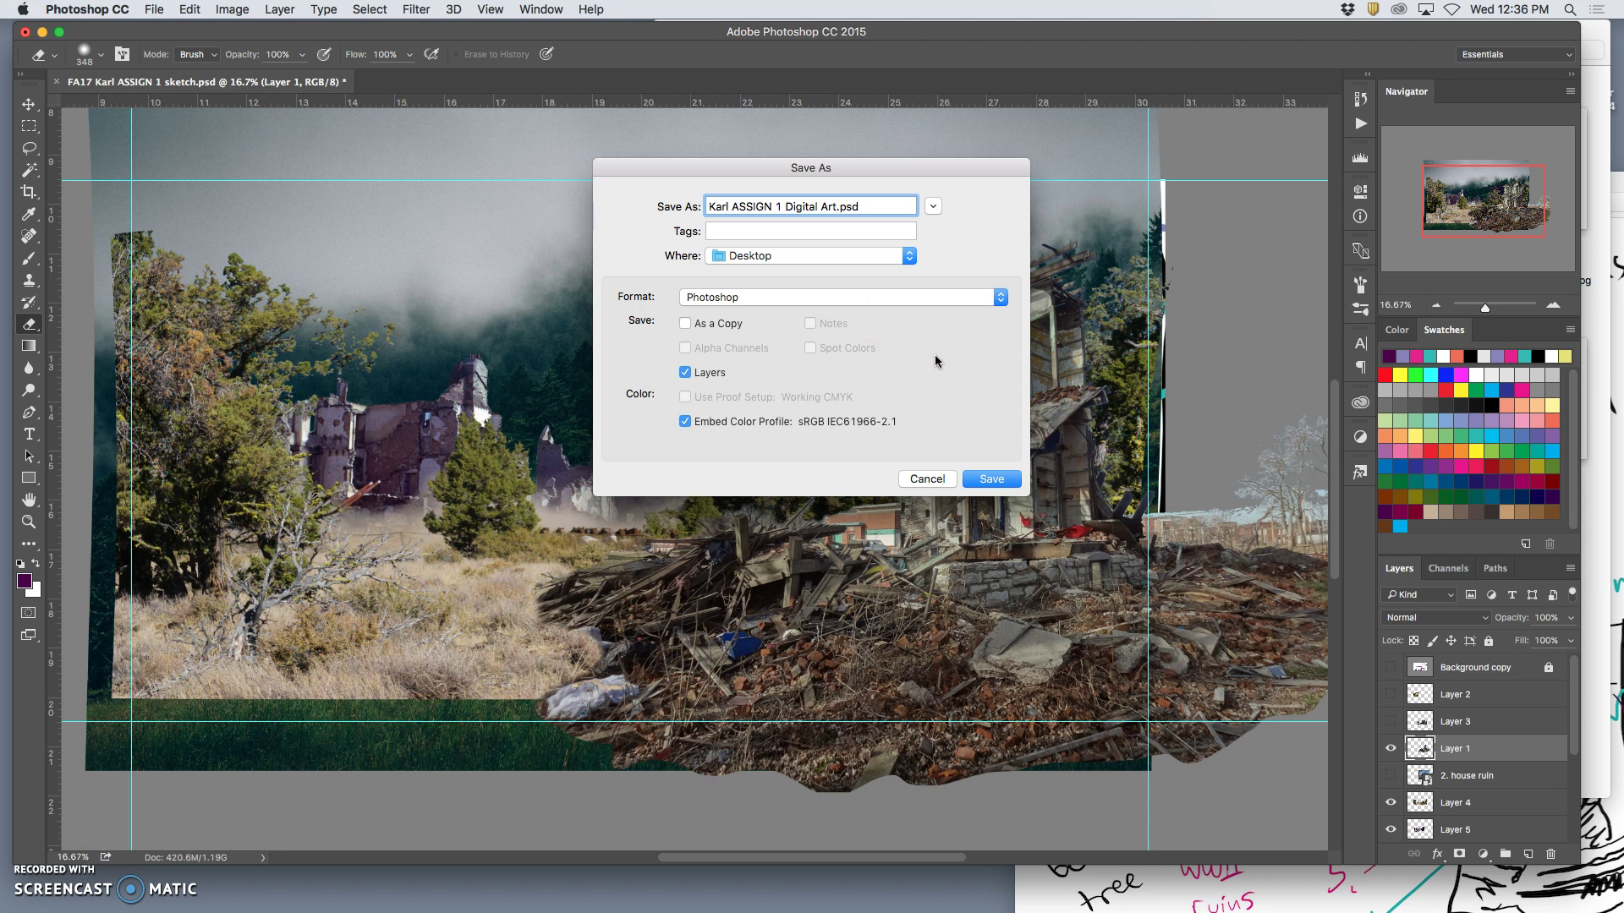
click(836, 207)
click(989, 479)
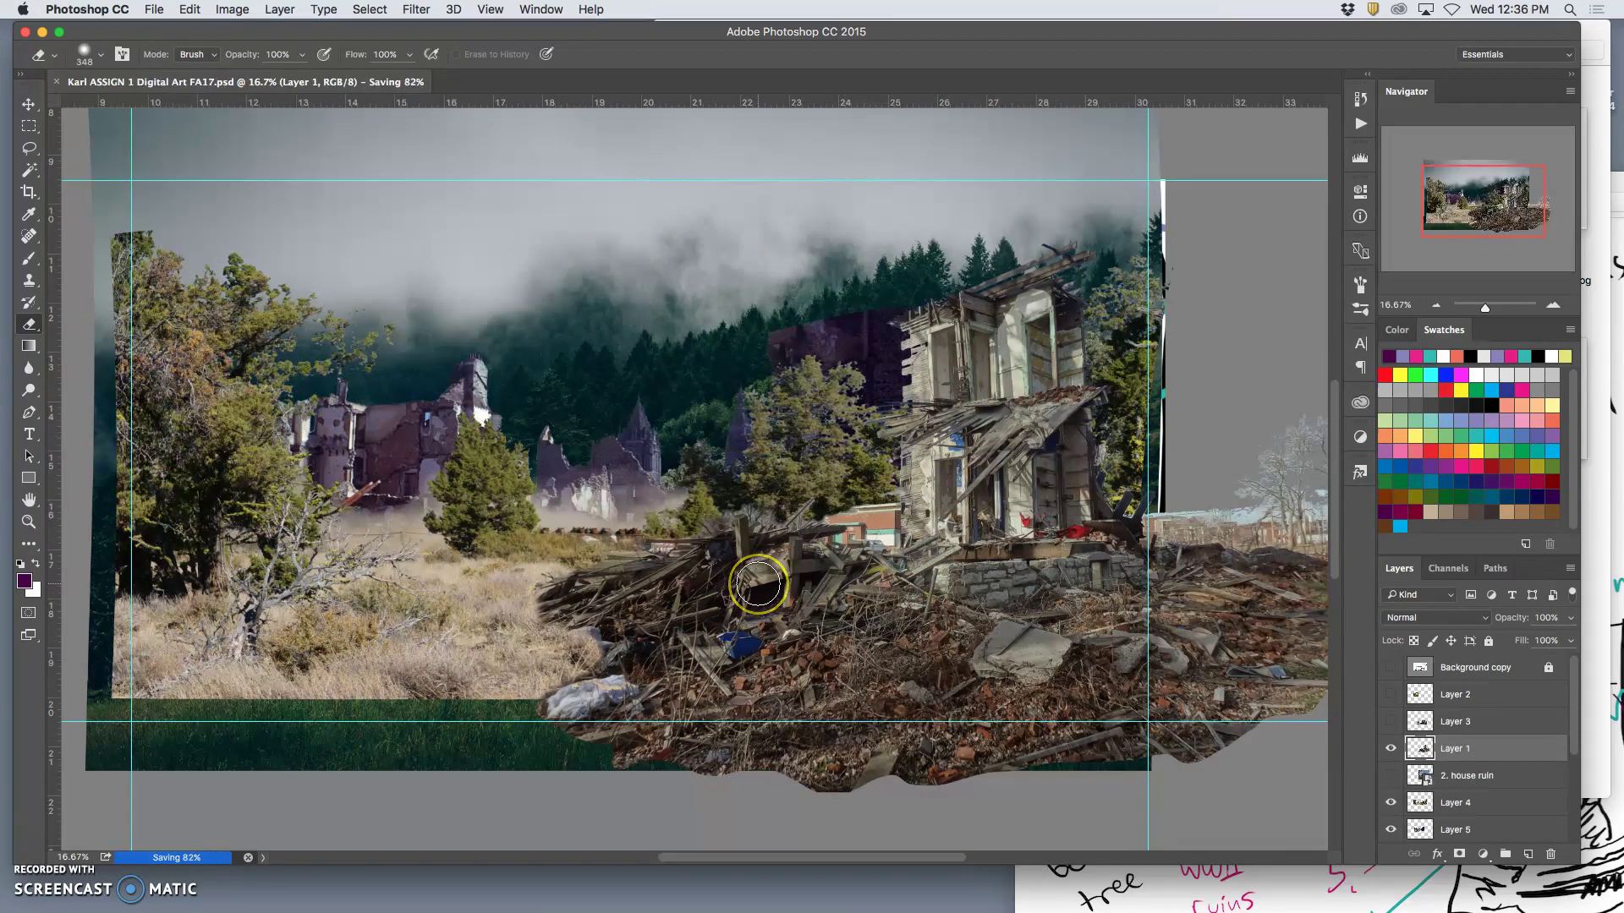
scroll(819, 587, down, 5)
scroll(818, 587, left, 3)
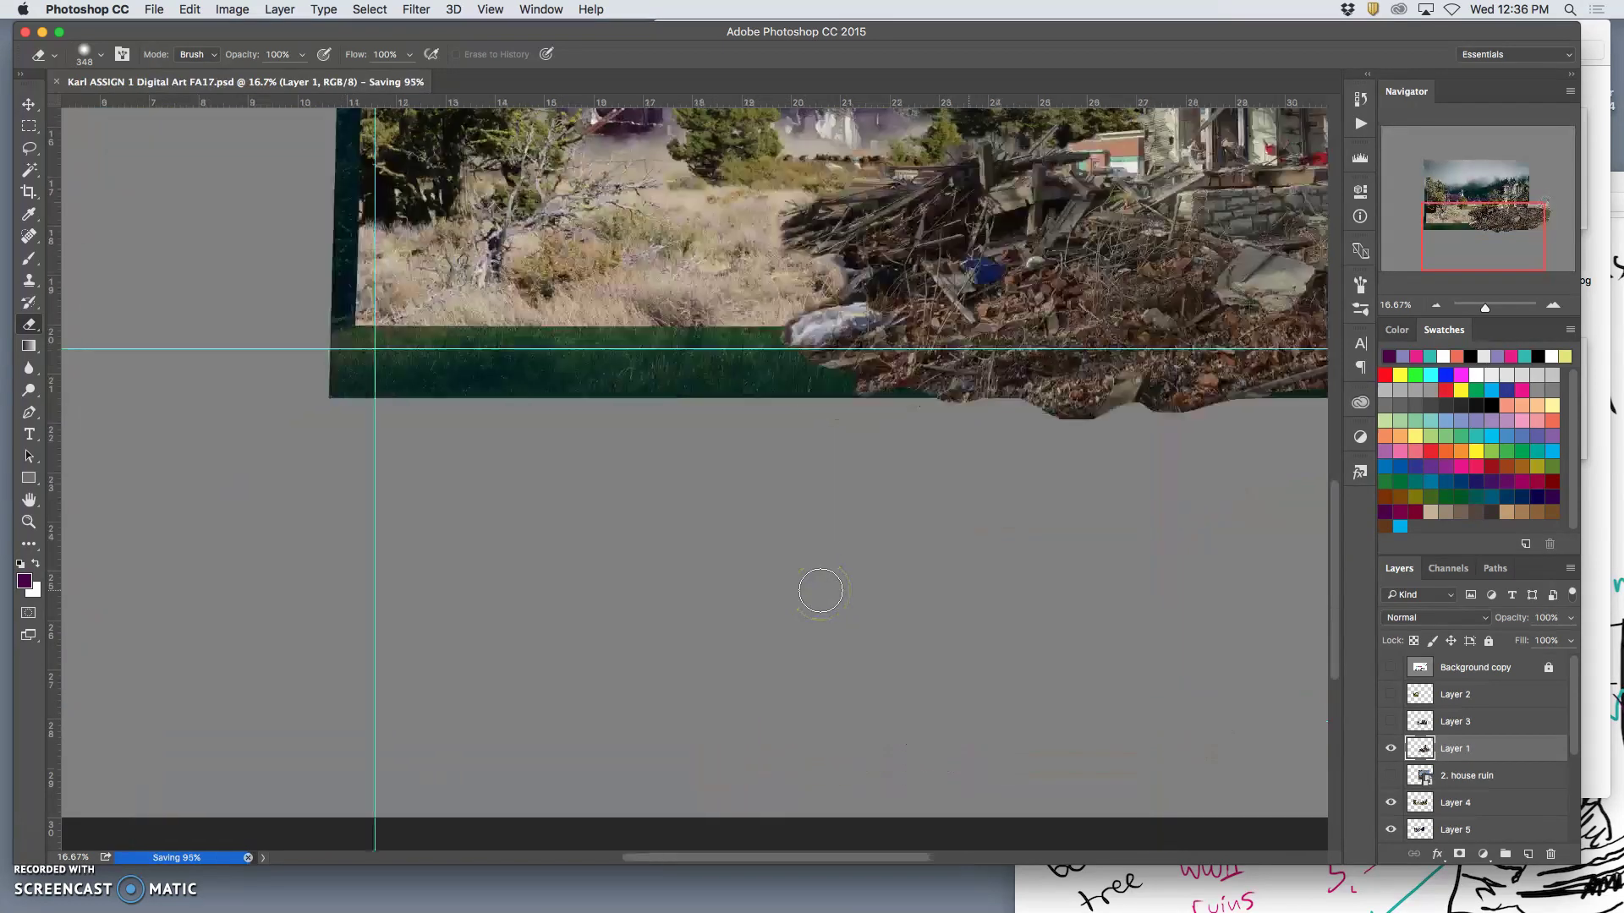
scroll(819, 587, right, 6)
scroll(820, 588, up, 5)
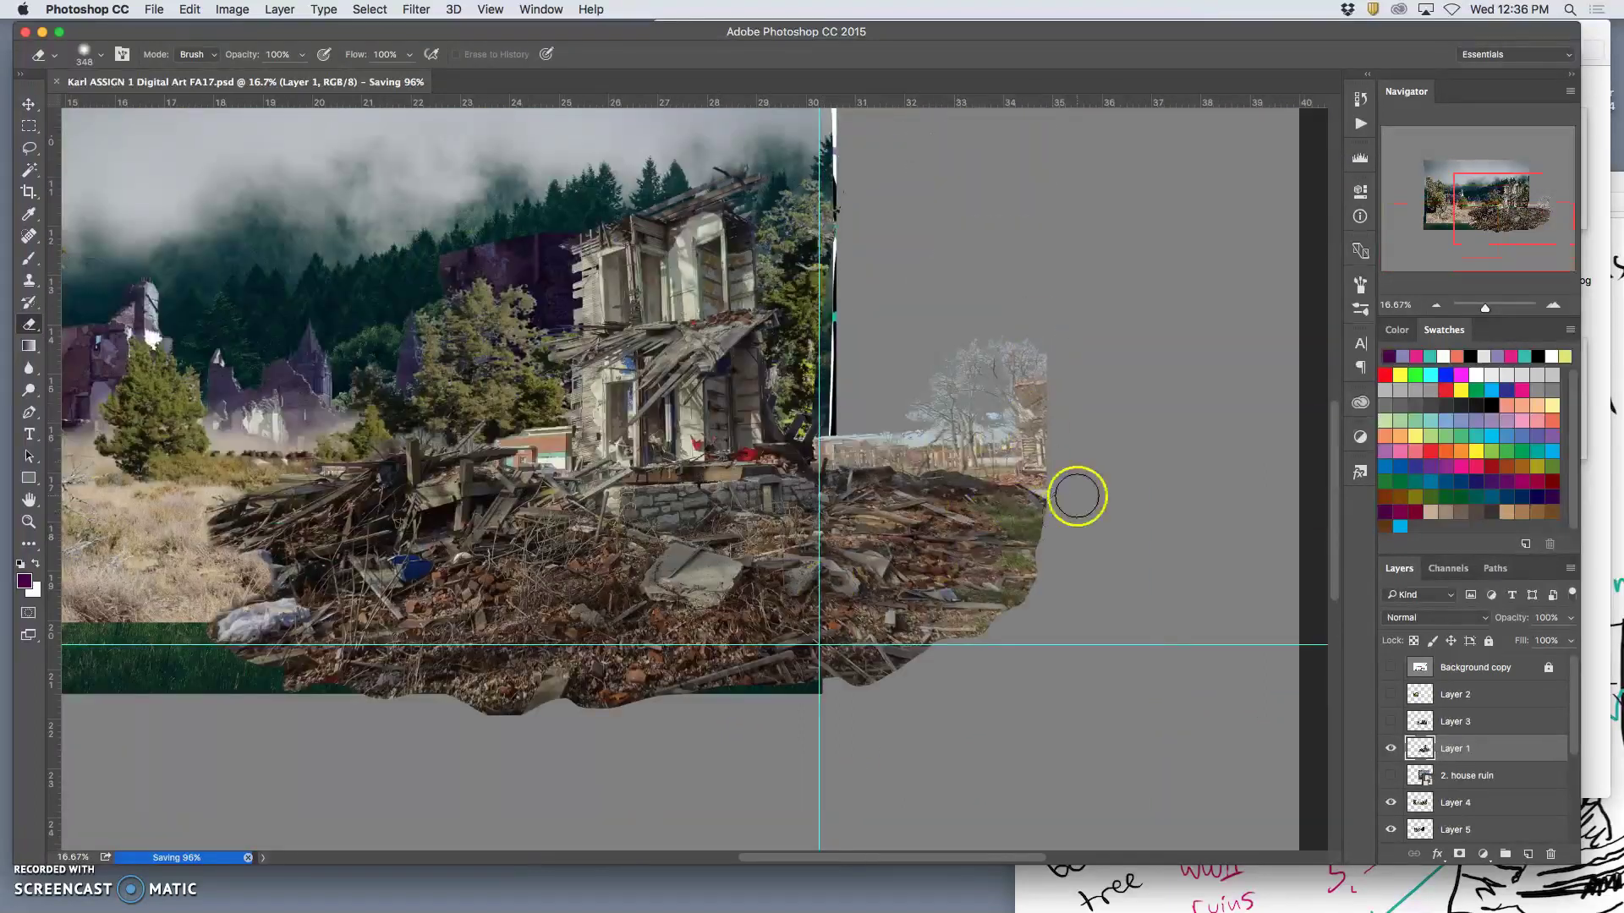
scroll(954, 522, left, 5)
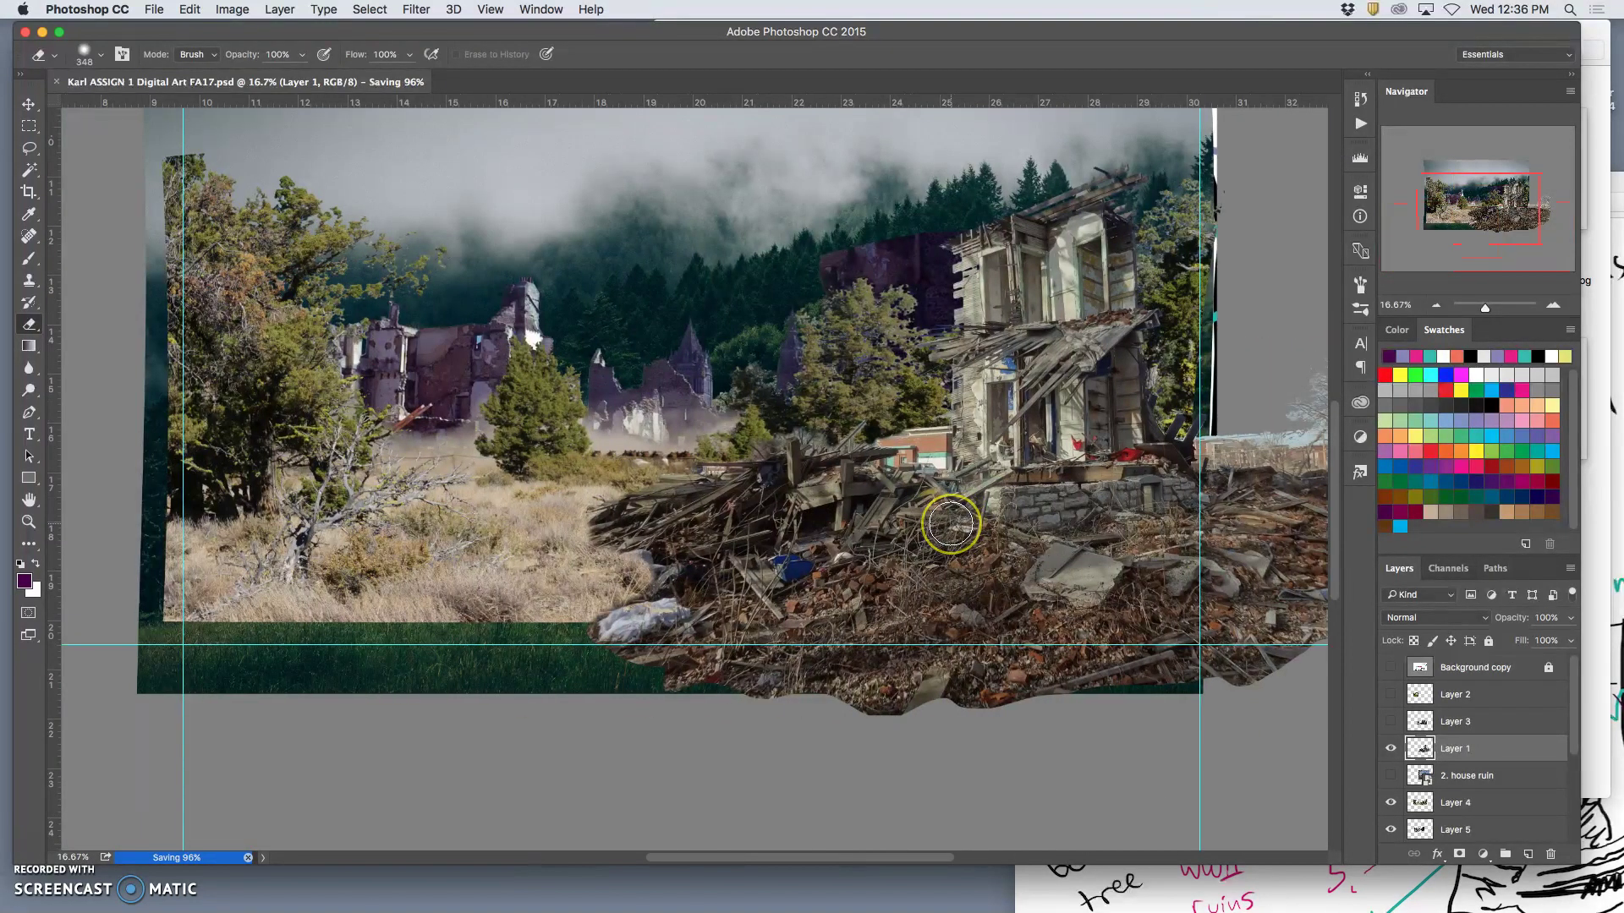
key(super+minus)
key(super+minus)
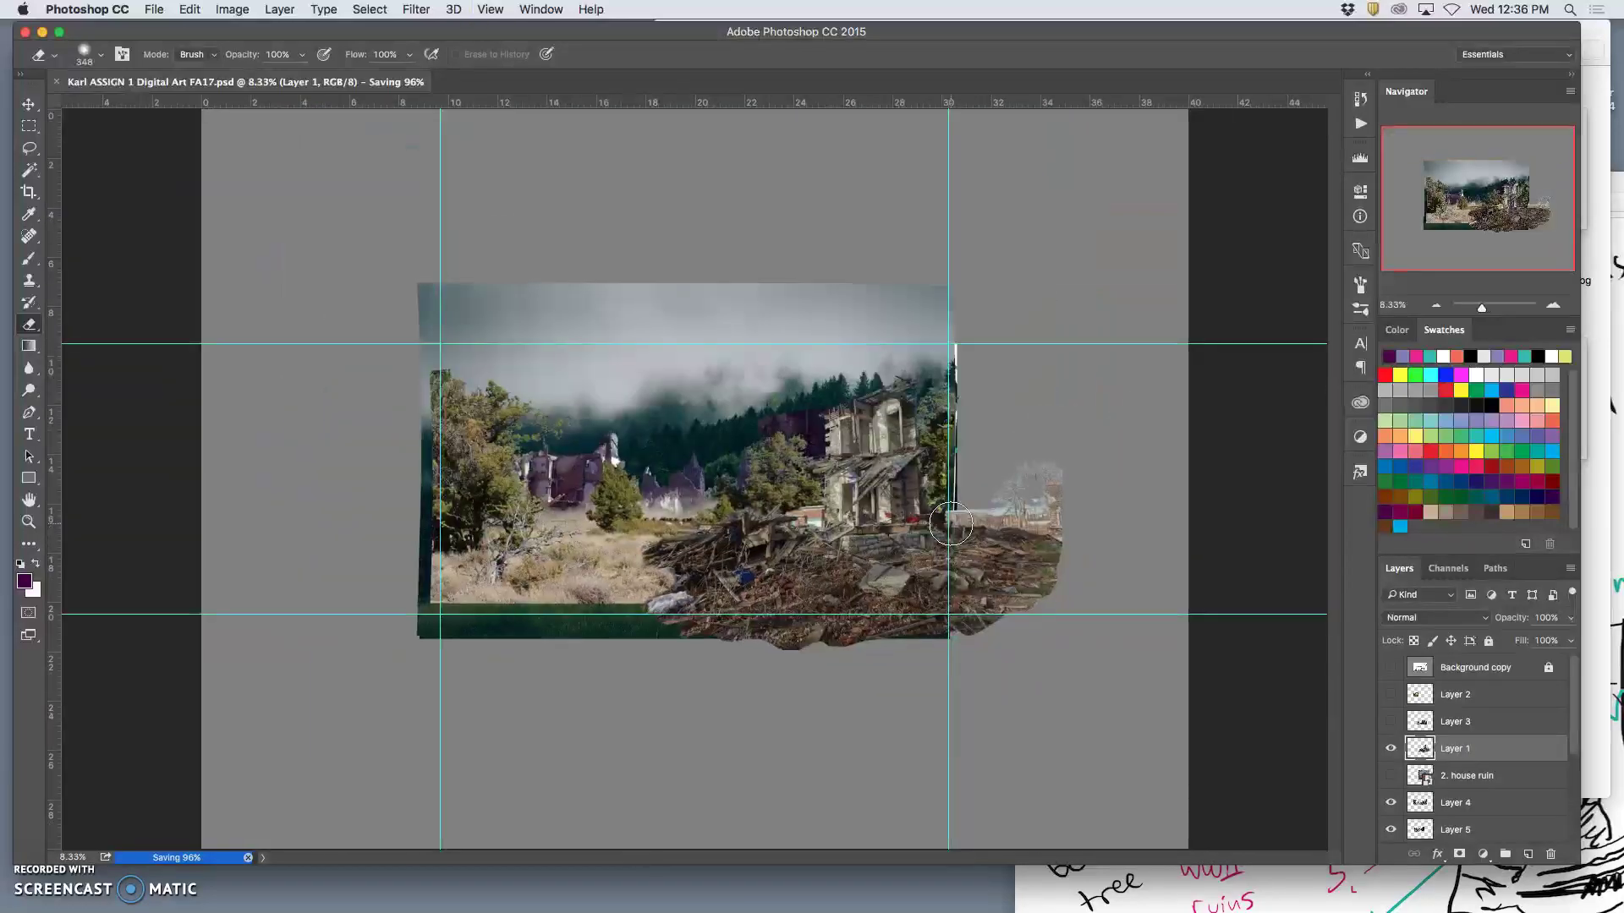
key(F11)
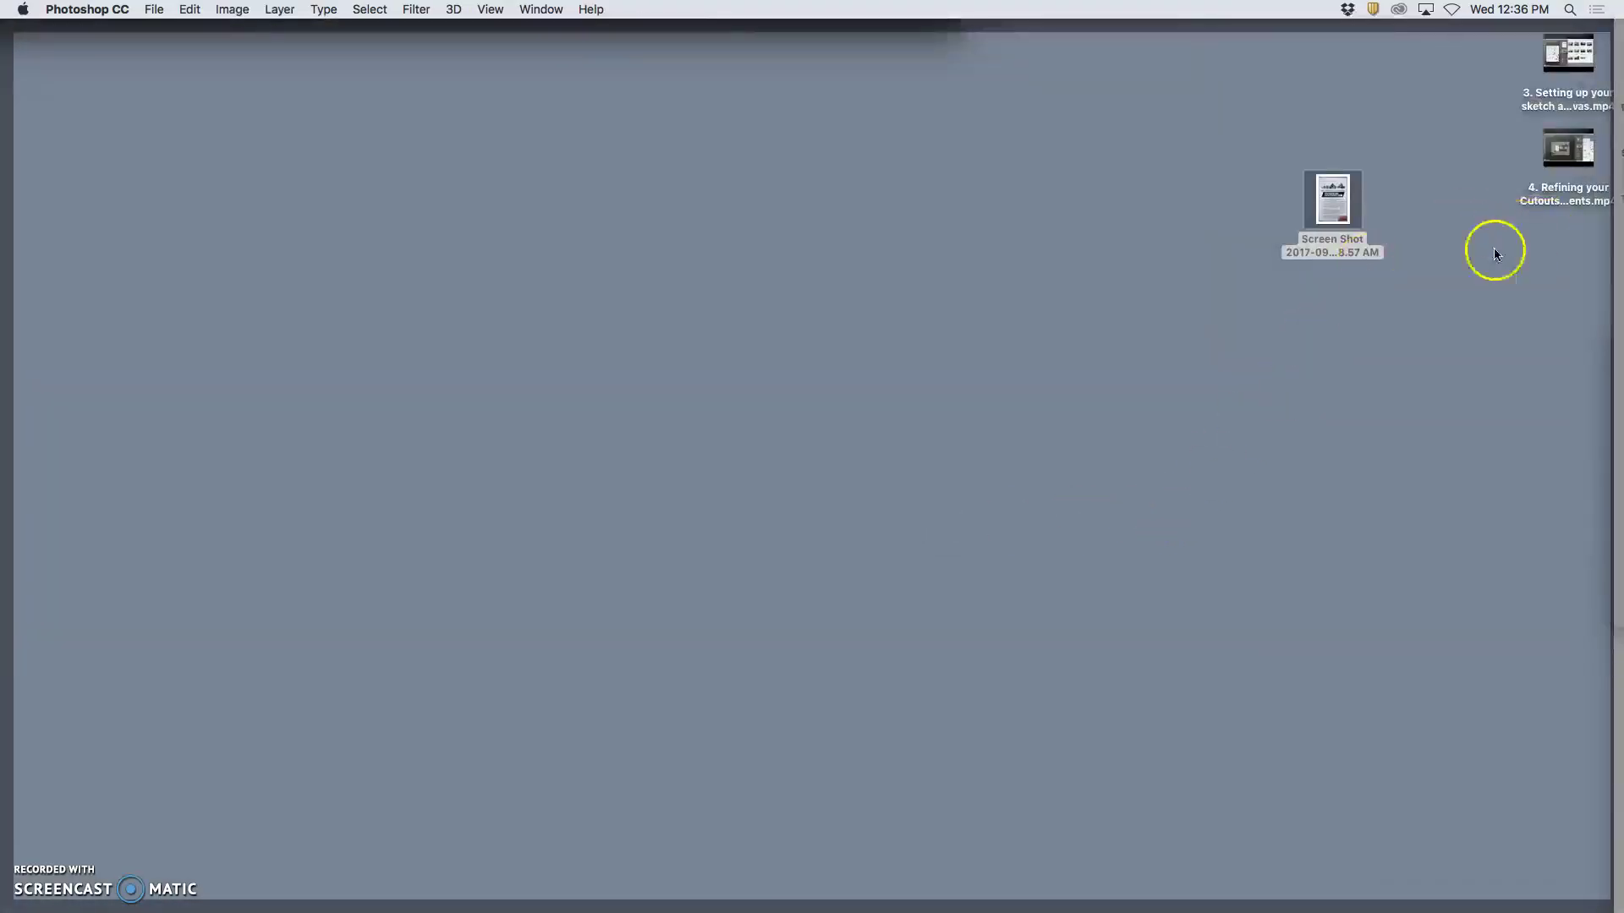
key(F11)
Toggle Layer 3 and Layer 2 on and off to compare them in the scene, leaving Layer 3 shown and Layer 2 hidden
scroll(1449, 756, down, 4)
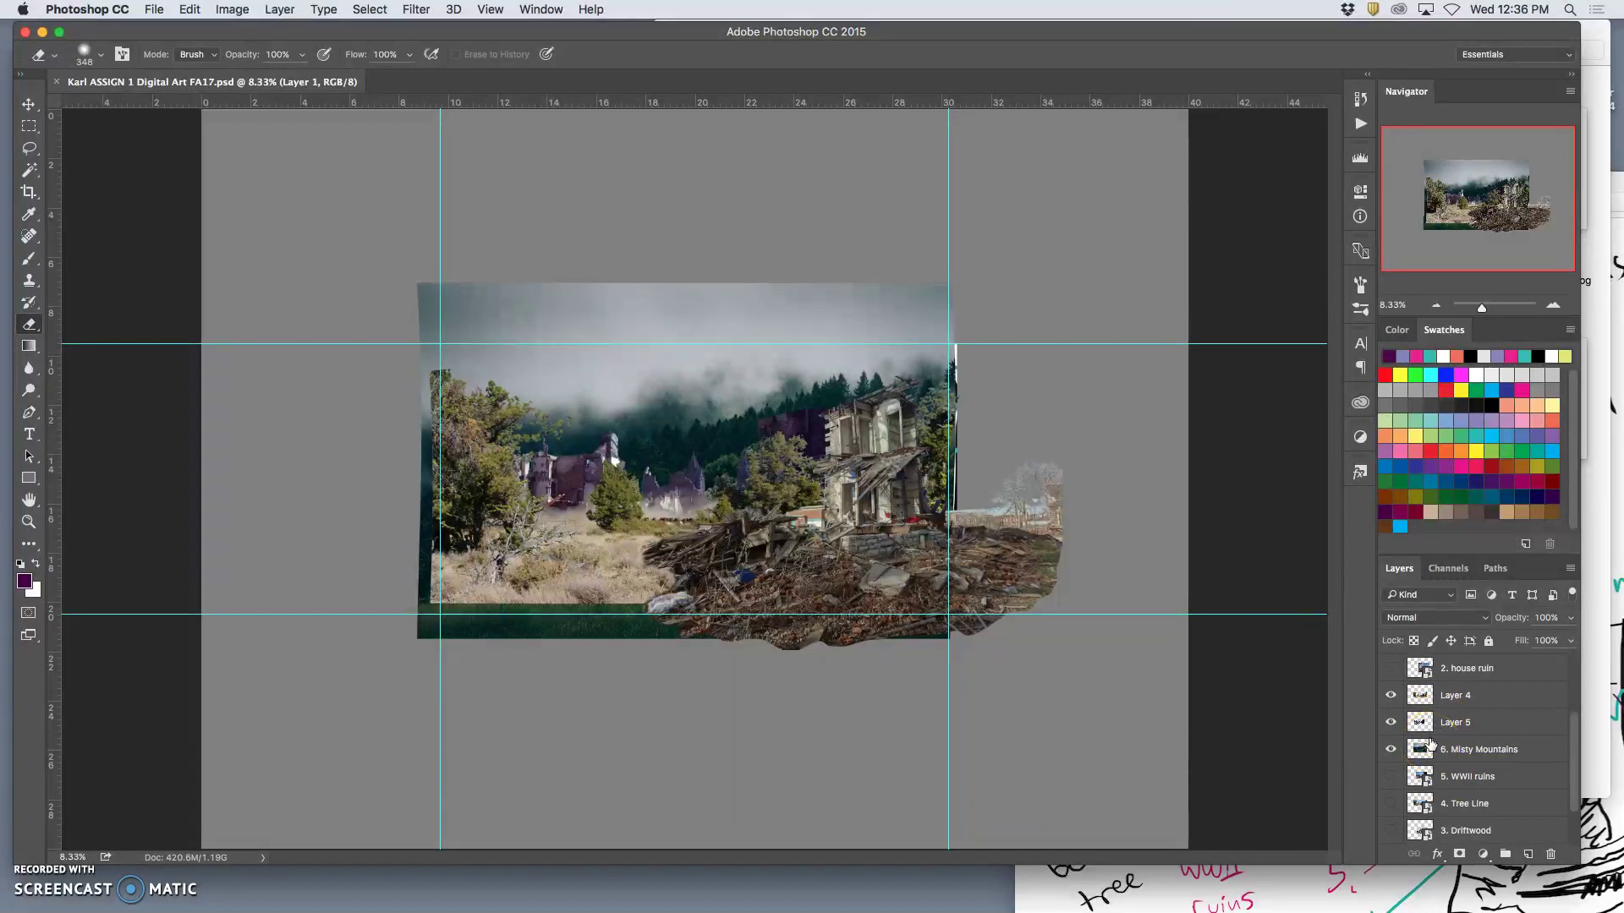
key(super+plus)
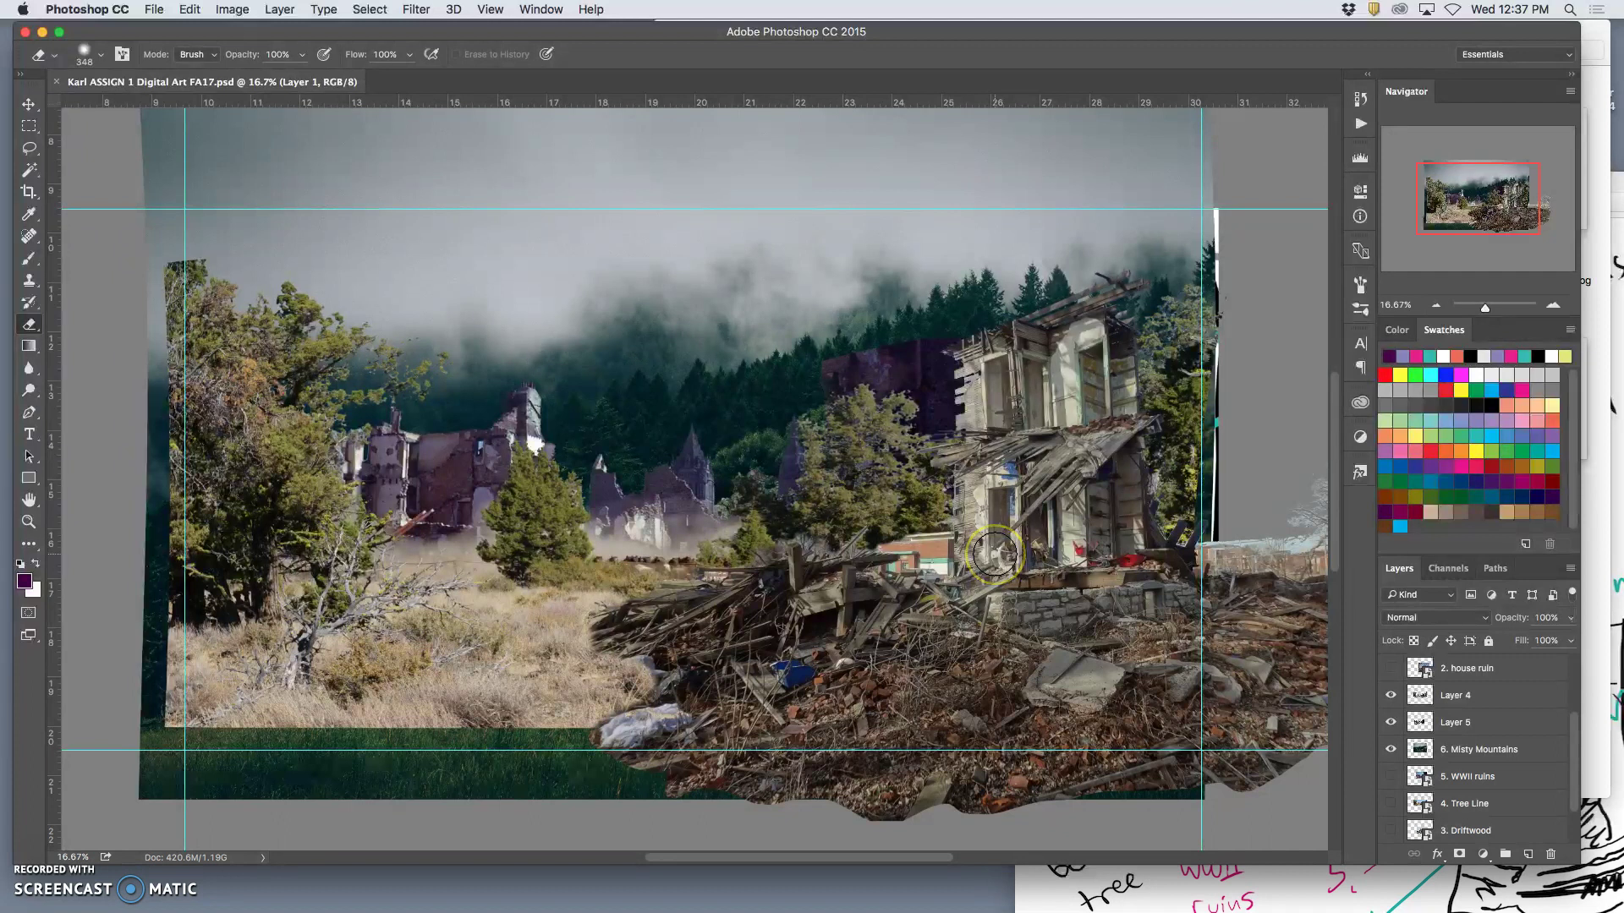
scroll(1414, 704, up, 1)
scroll(1414, 704, up, 3)
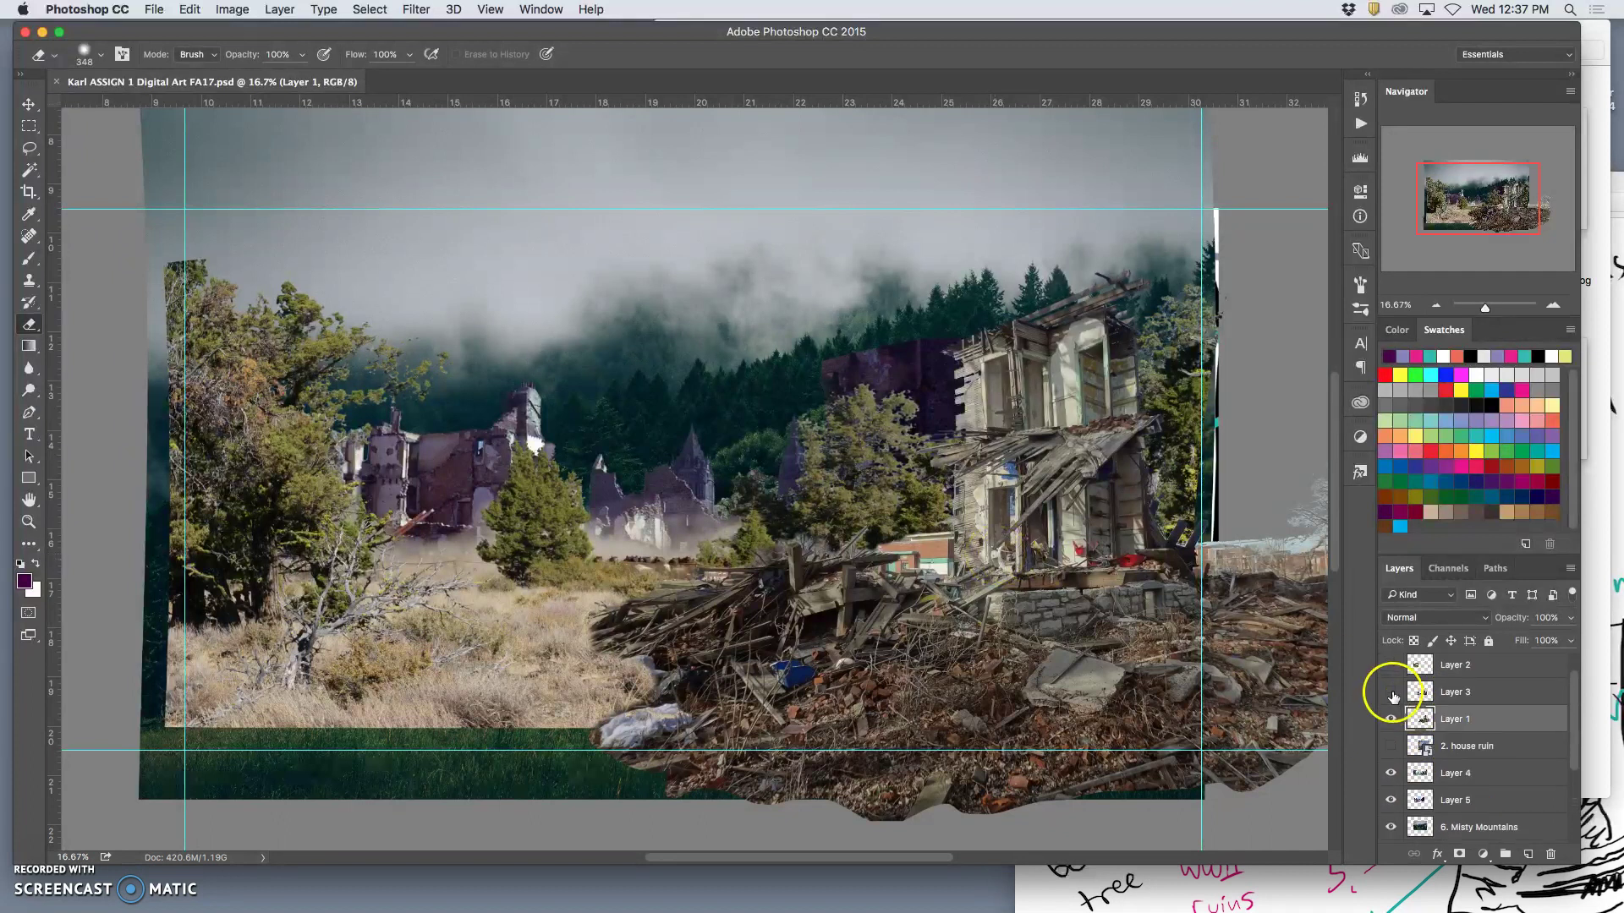
click(1391, 692)
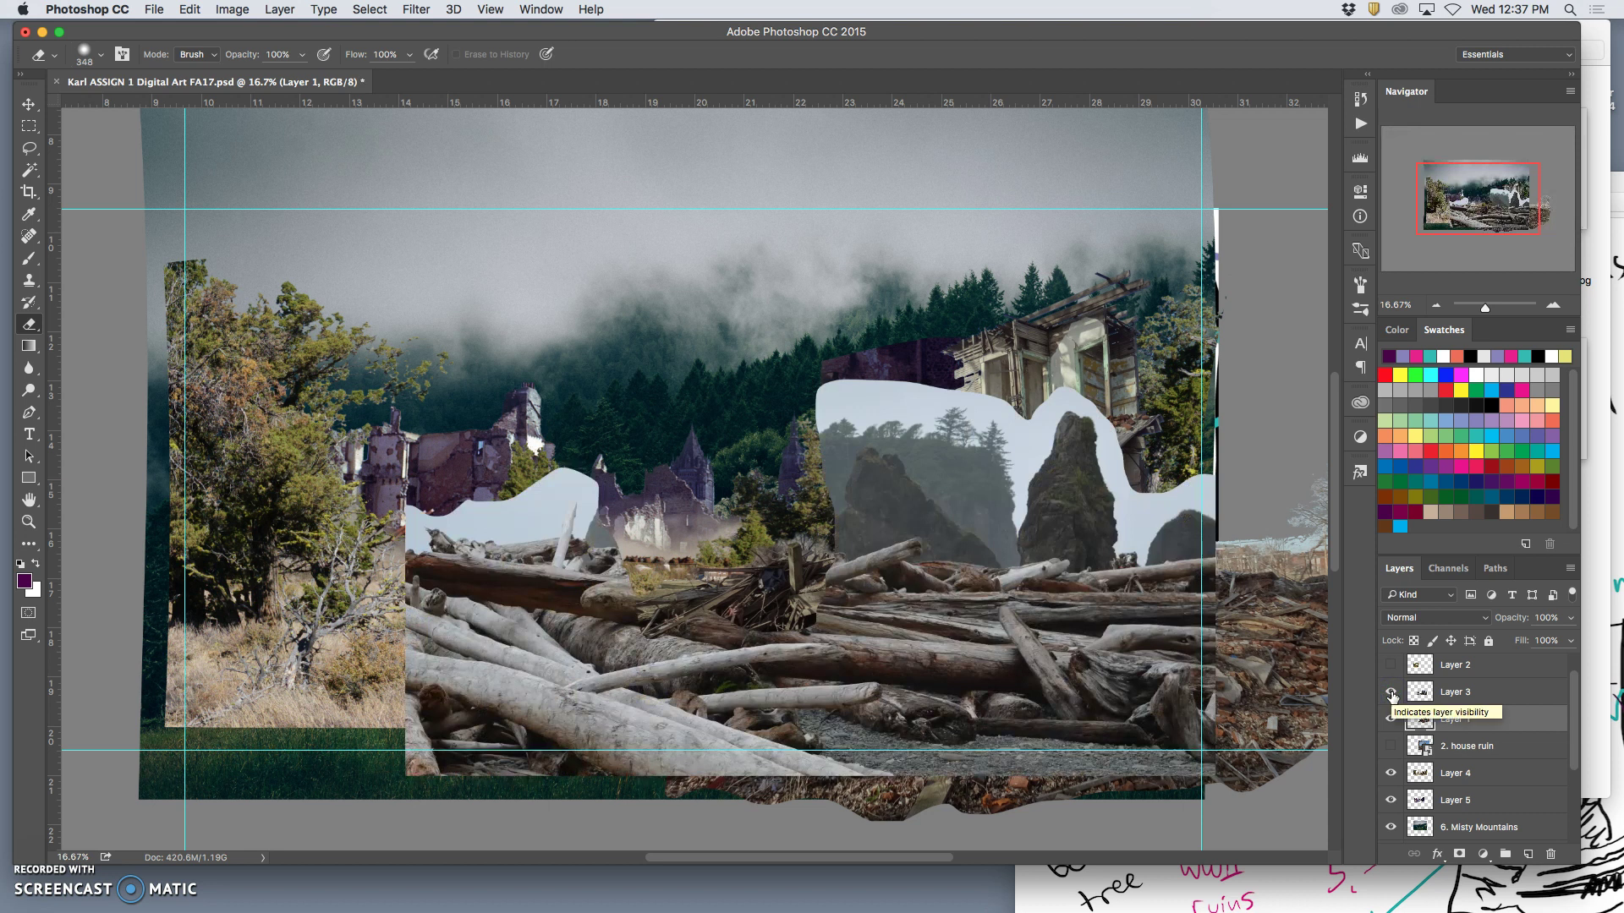
click(1391, 692)
click(1391, 692)
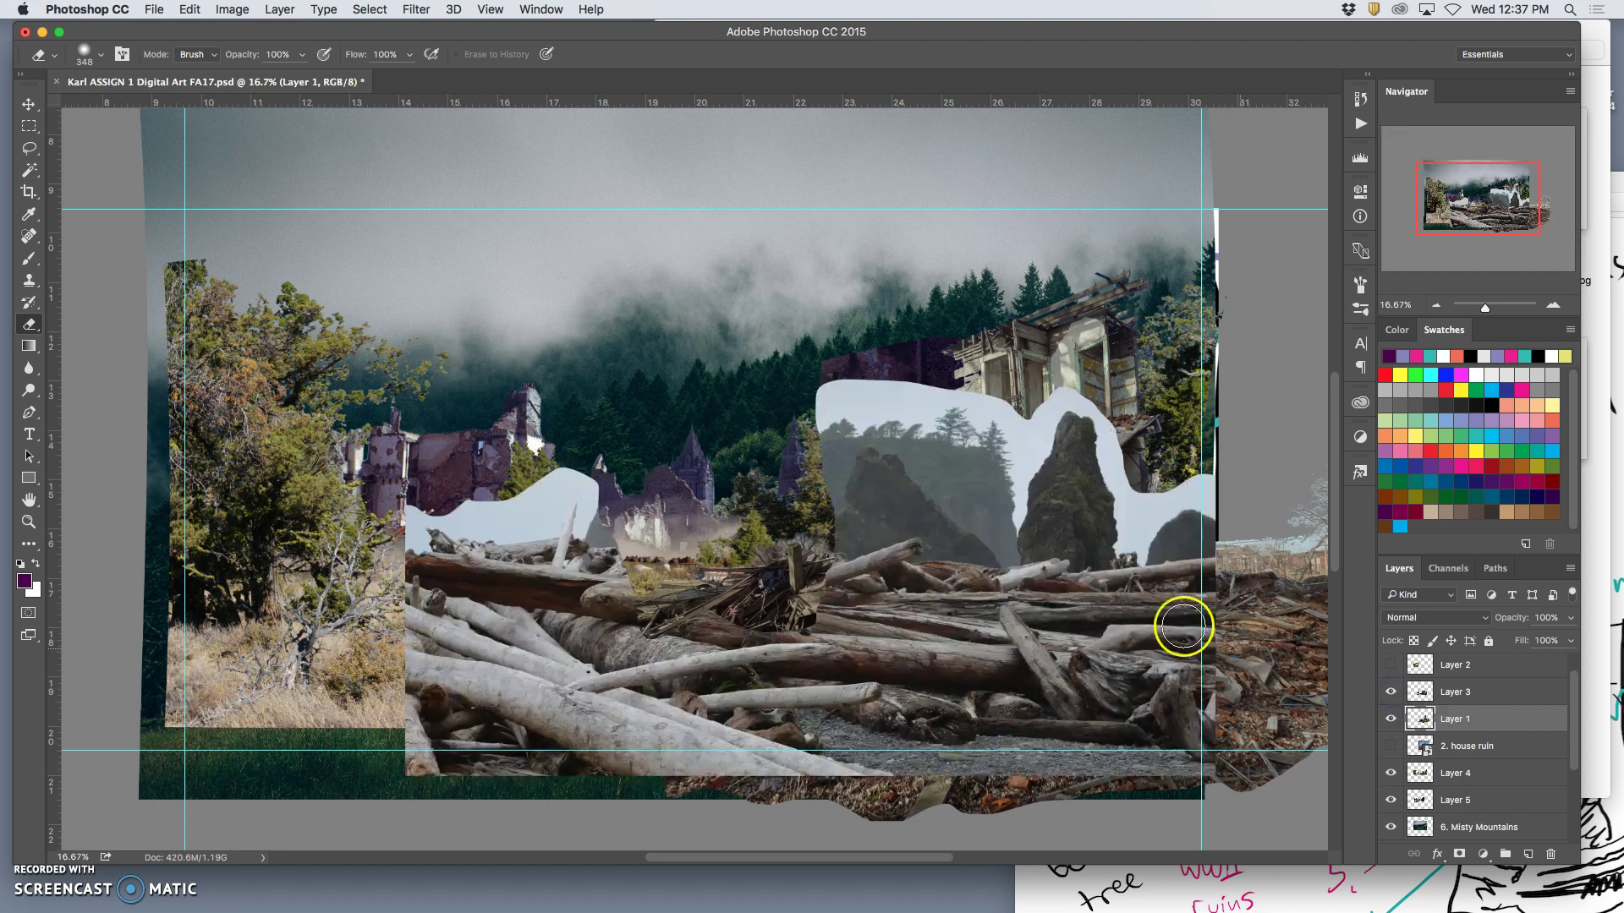
click(1391, 691)
click(1392, 665)
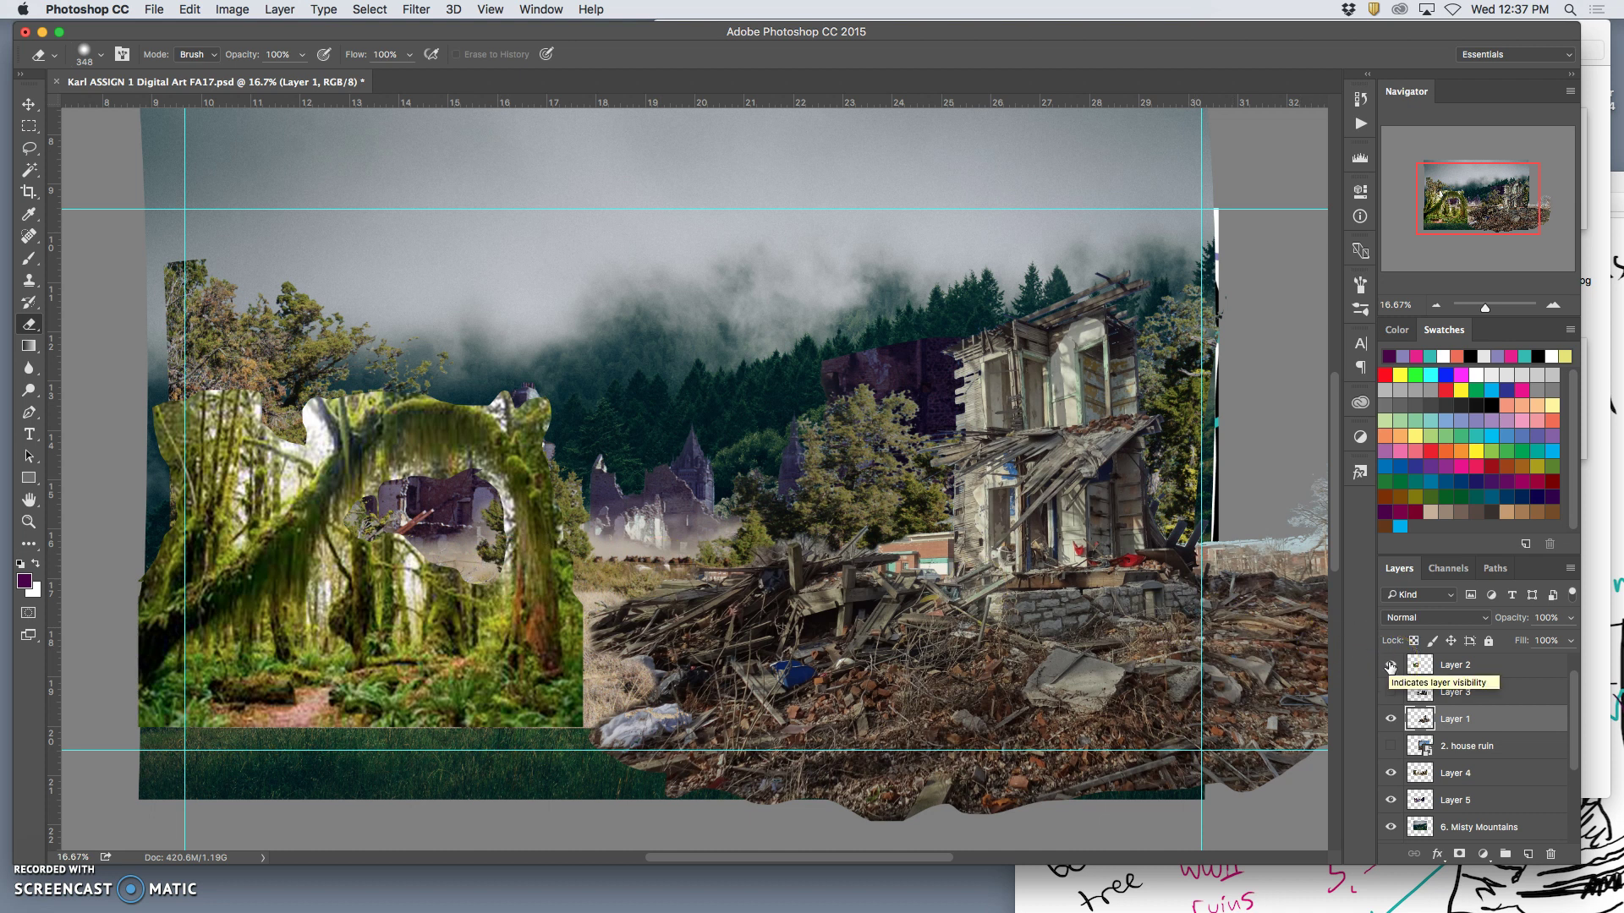
click(1390, 666)
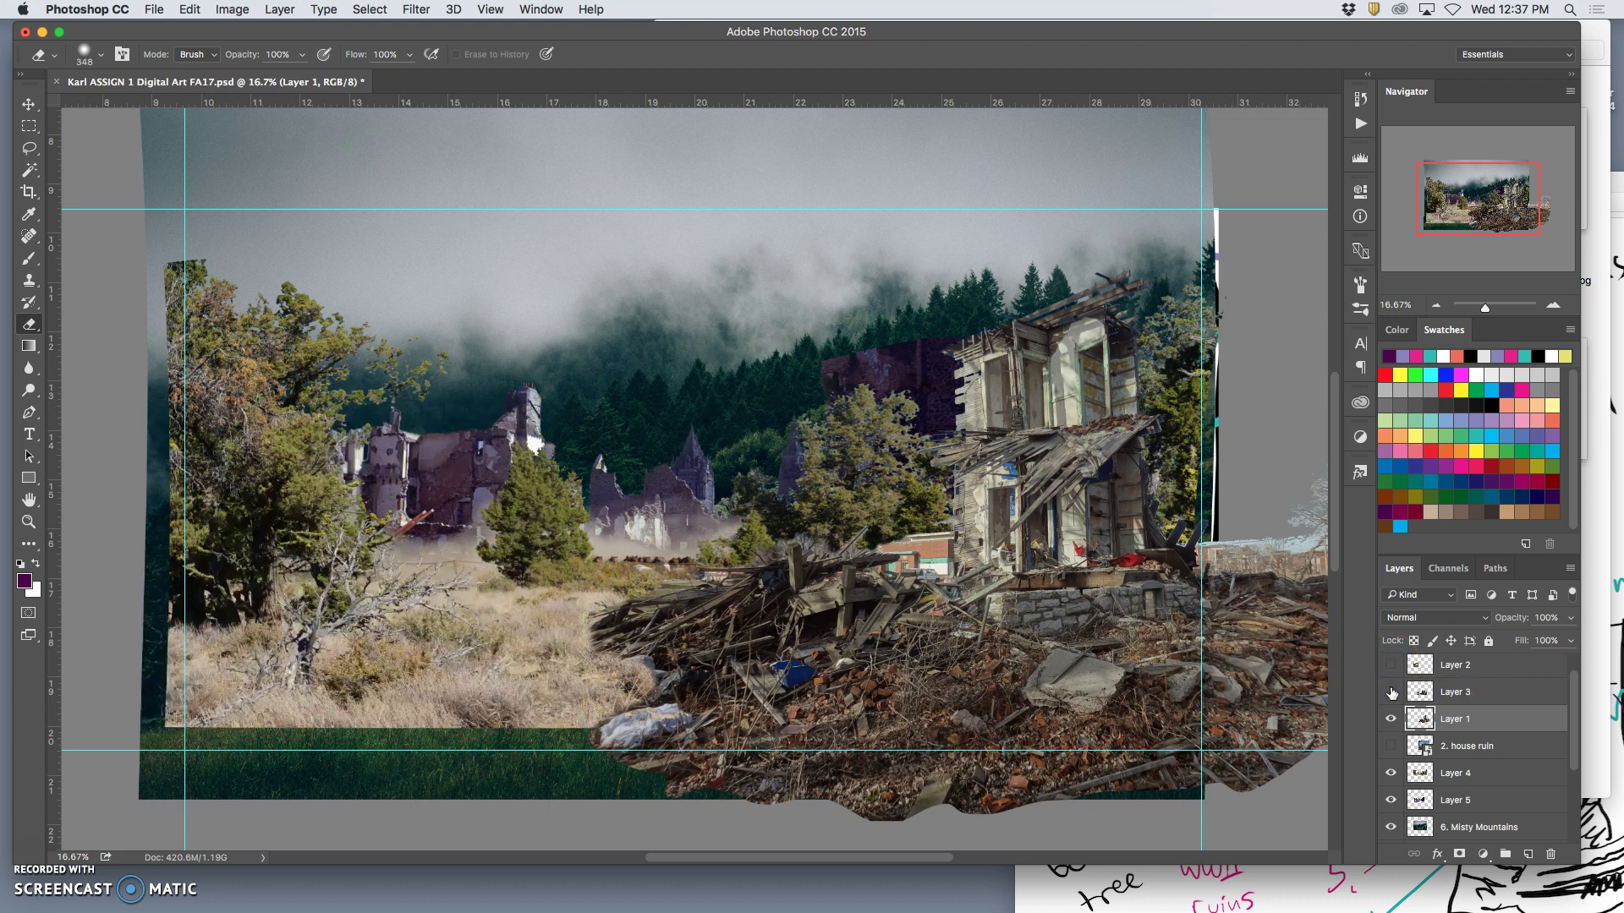
click(1390, 691)
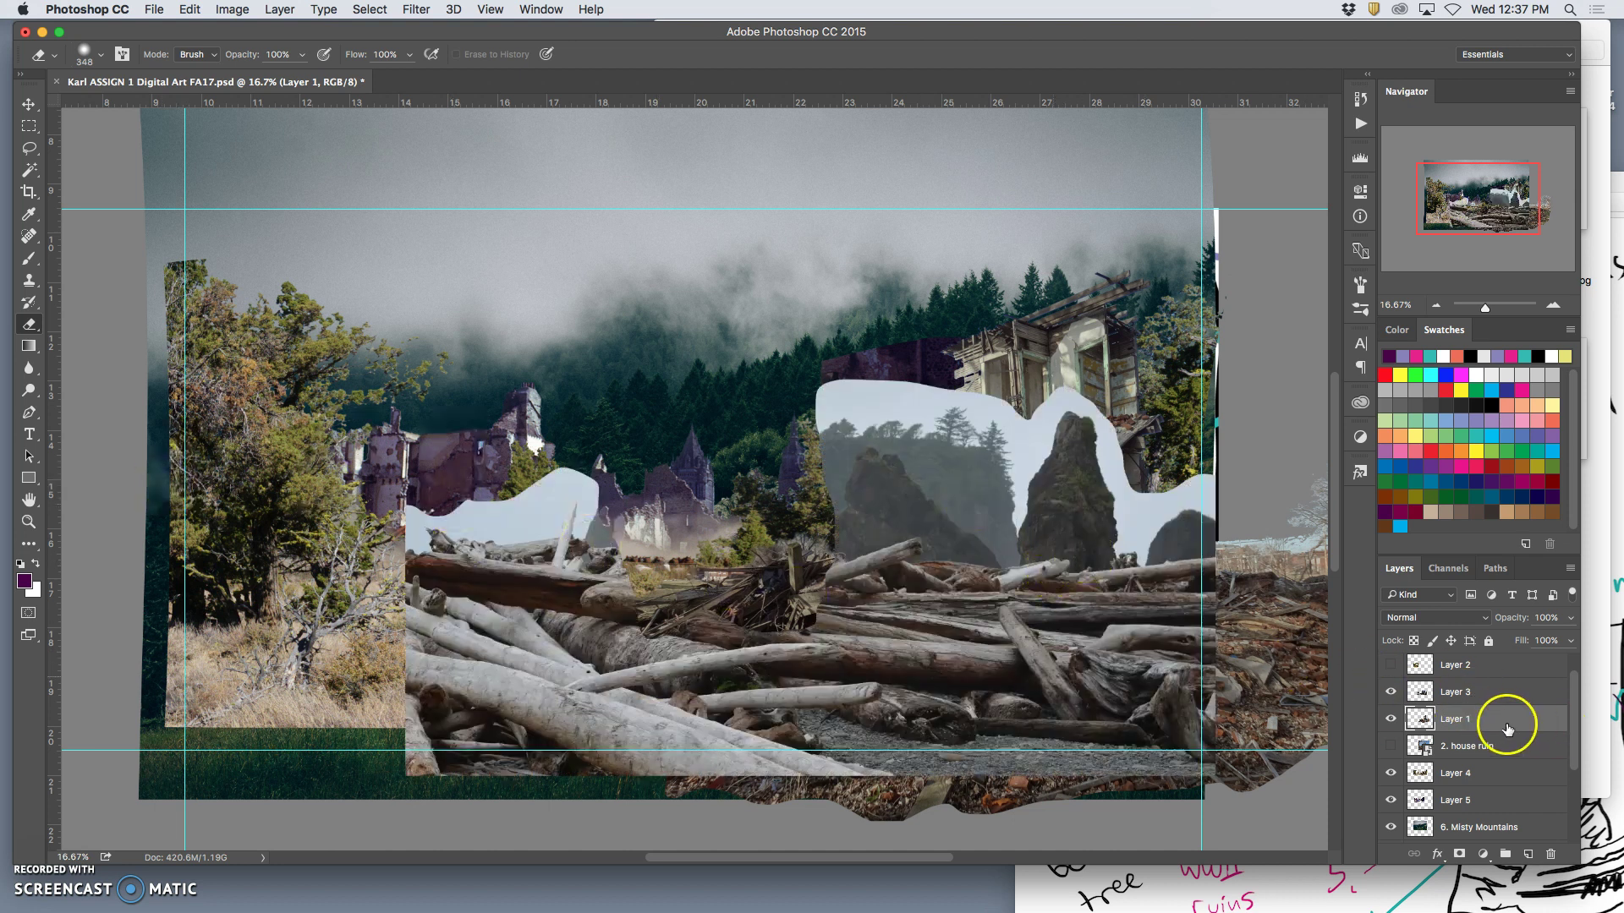
key(super+t)
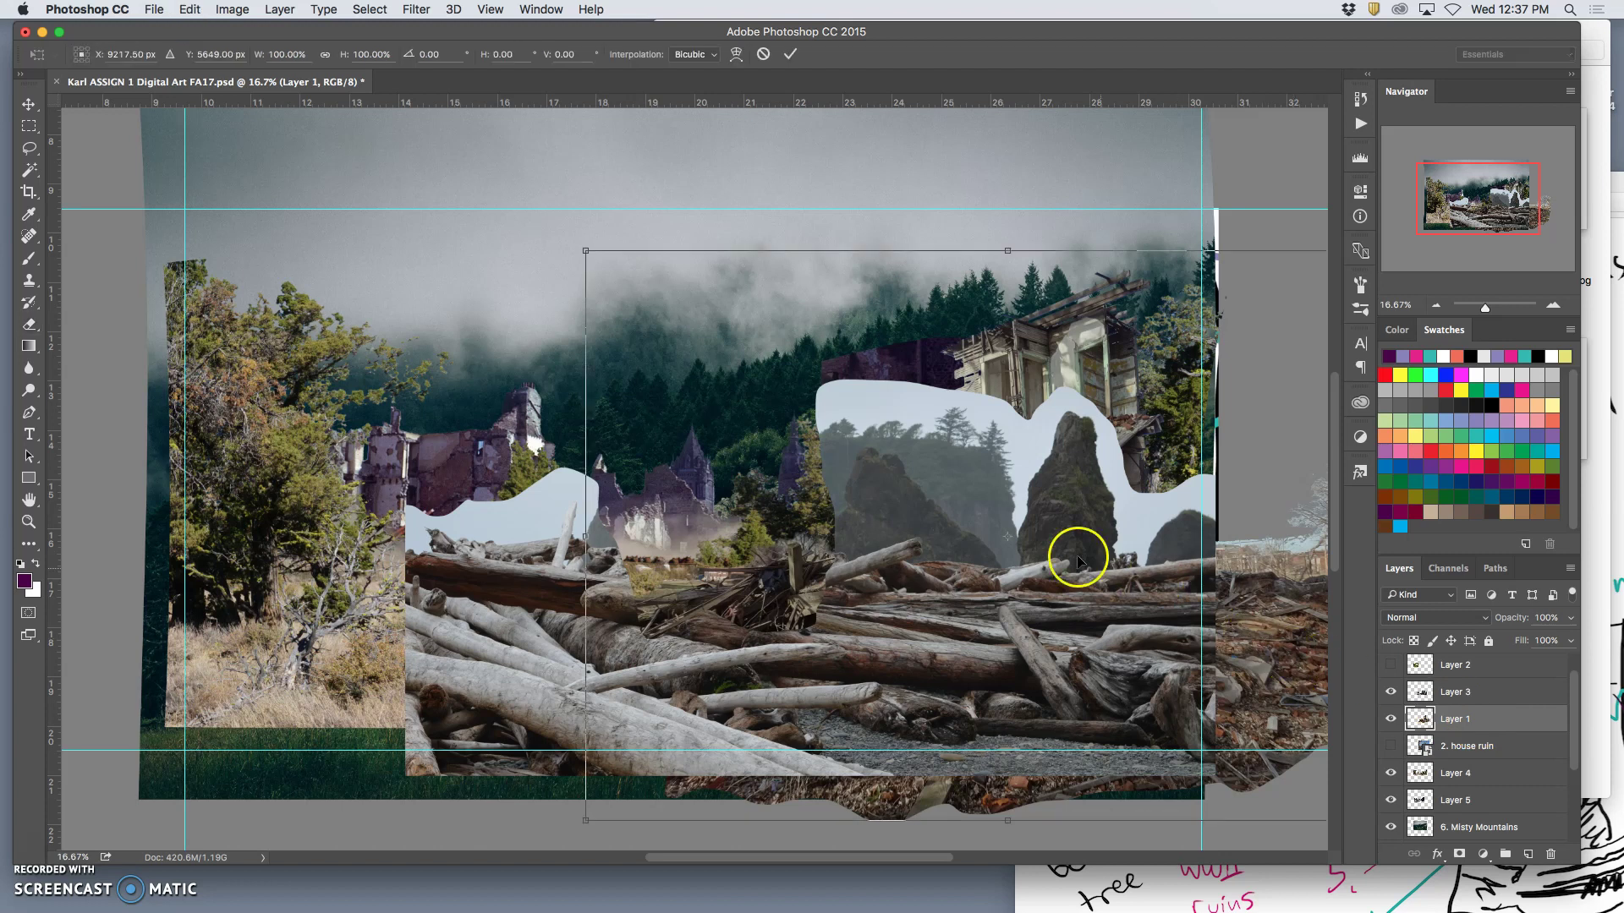
key(Return)
key(e)
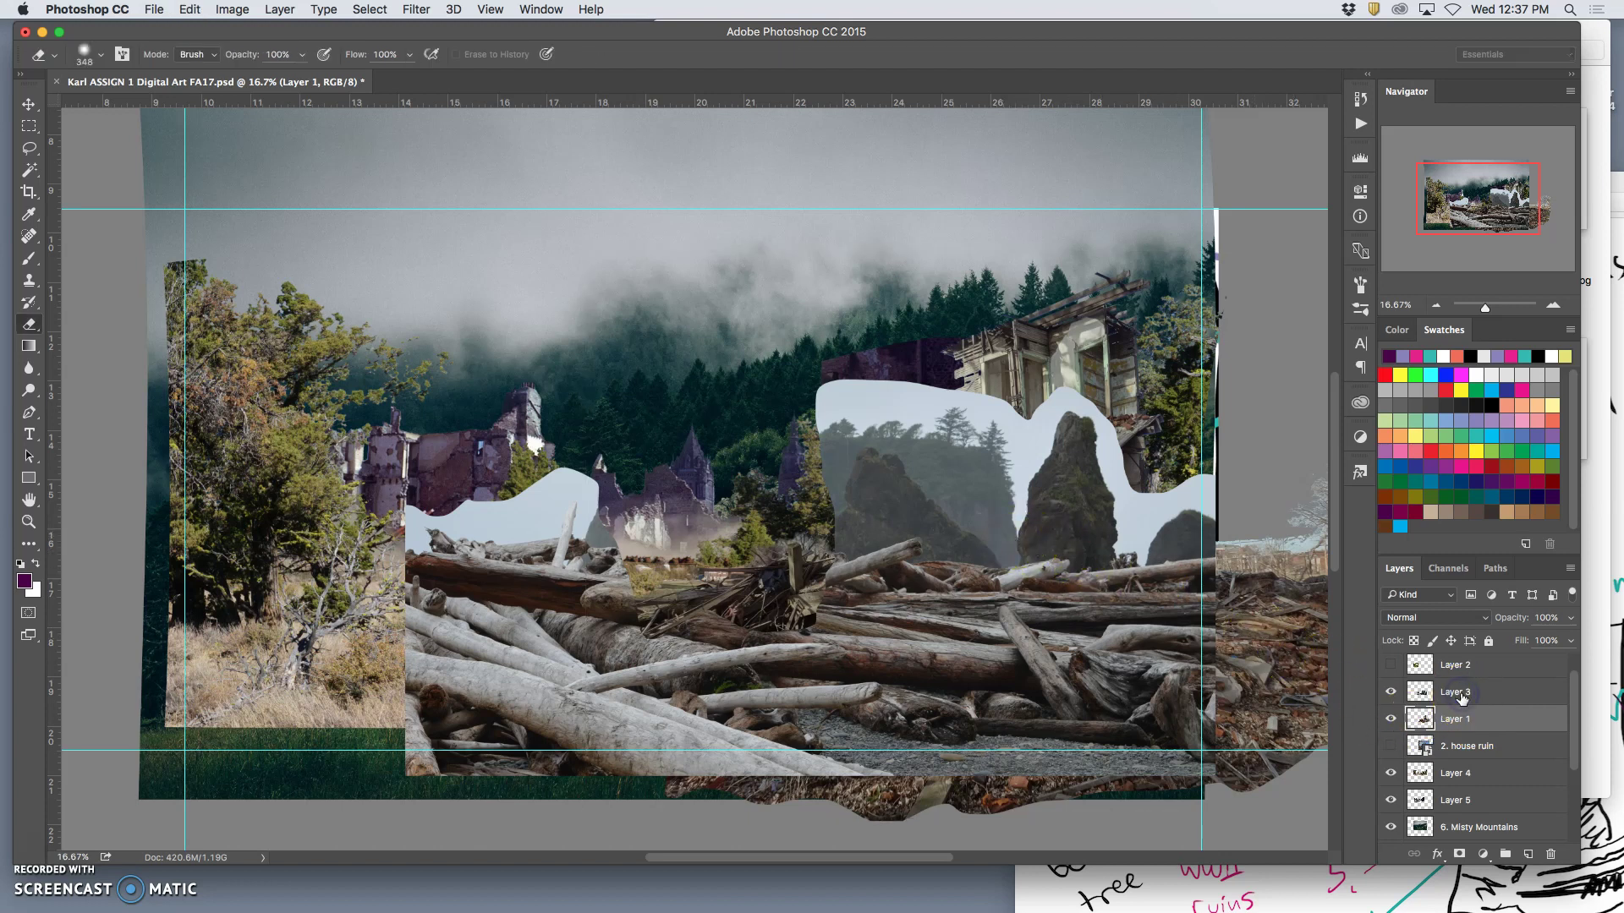
Flip the driftwood on Layer 3 horizontally, move it against the scene's left vertical guide and enlarge it toward the house with Free Transform
click(1462, 696)
key(super+t)
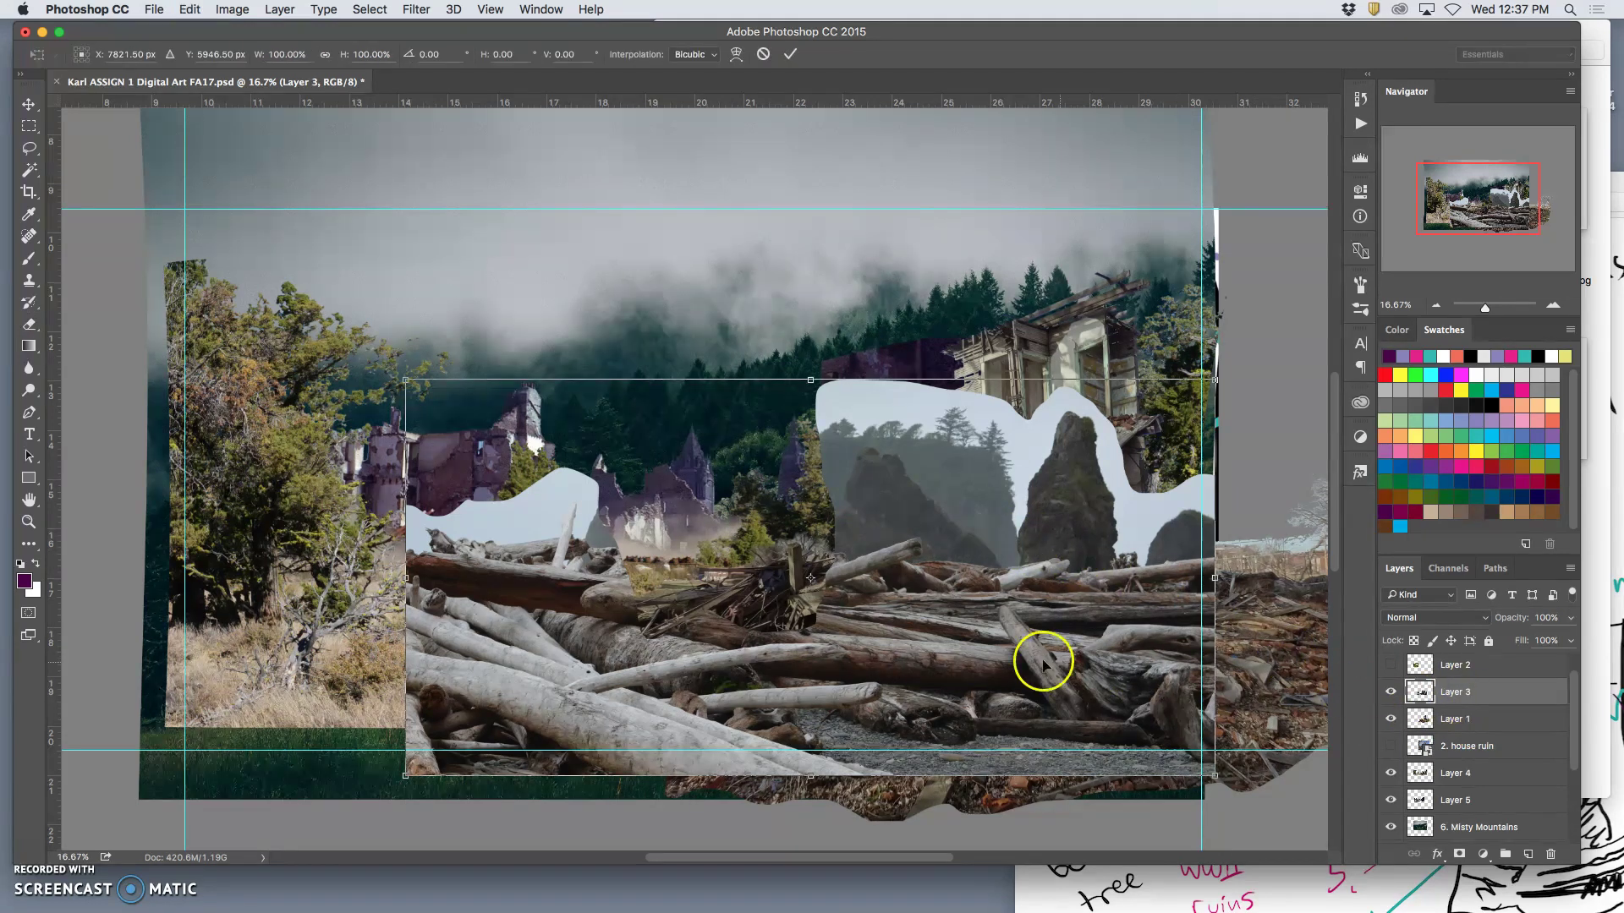
right_click(1020, 658)
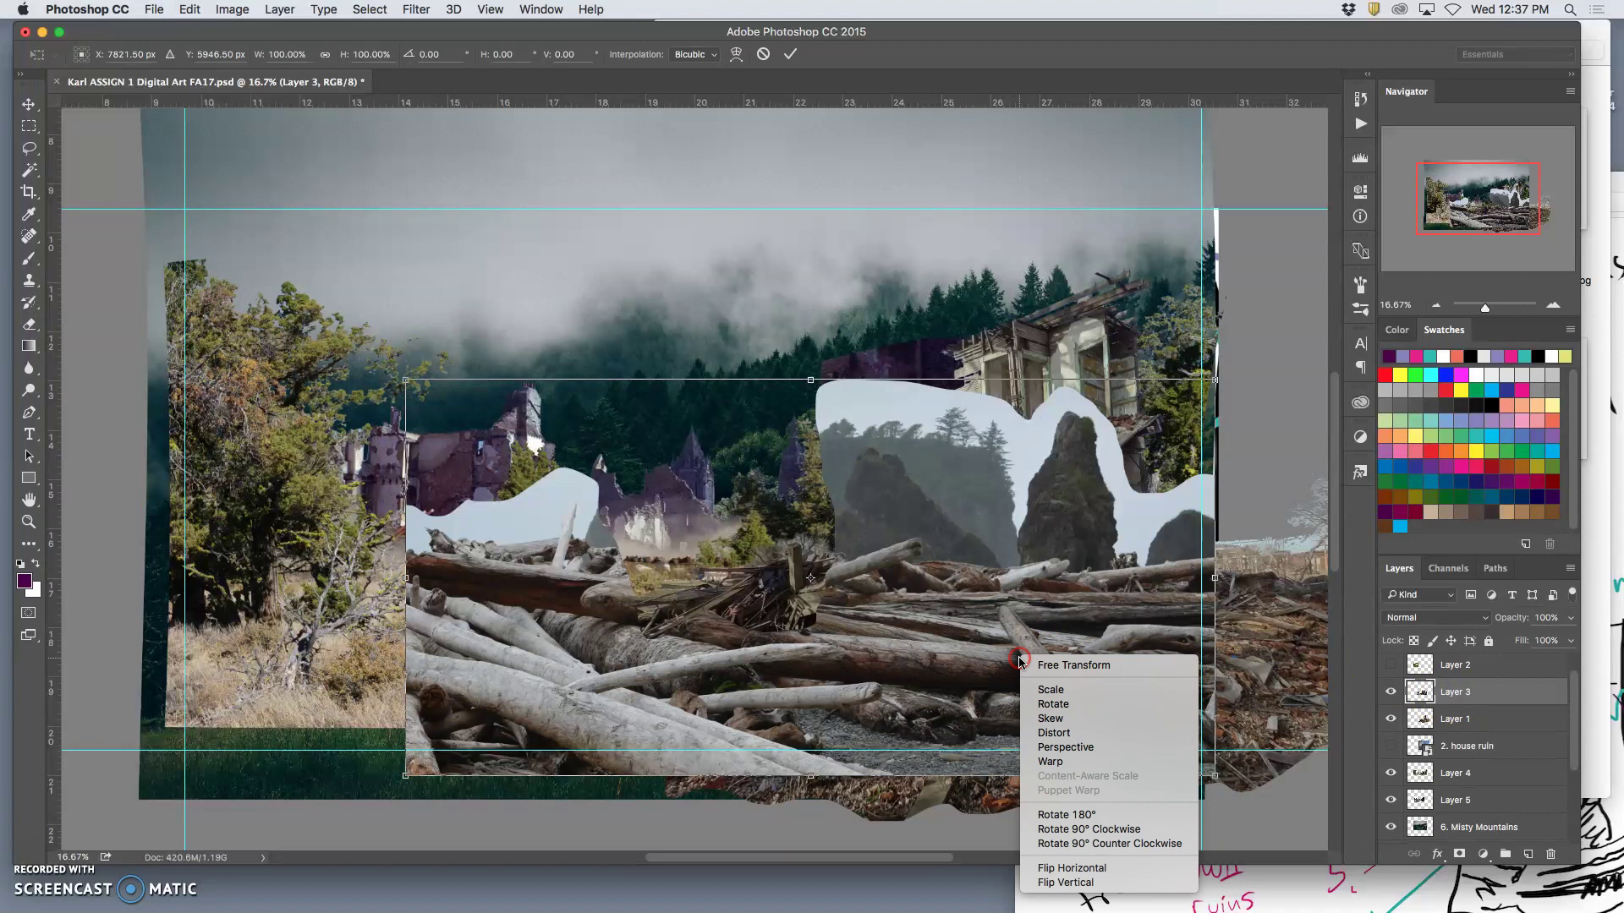
click(1101, 866)
drag(721, 601, 499, 602)
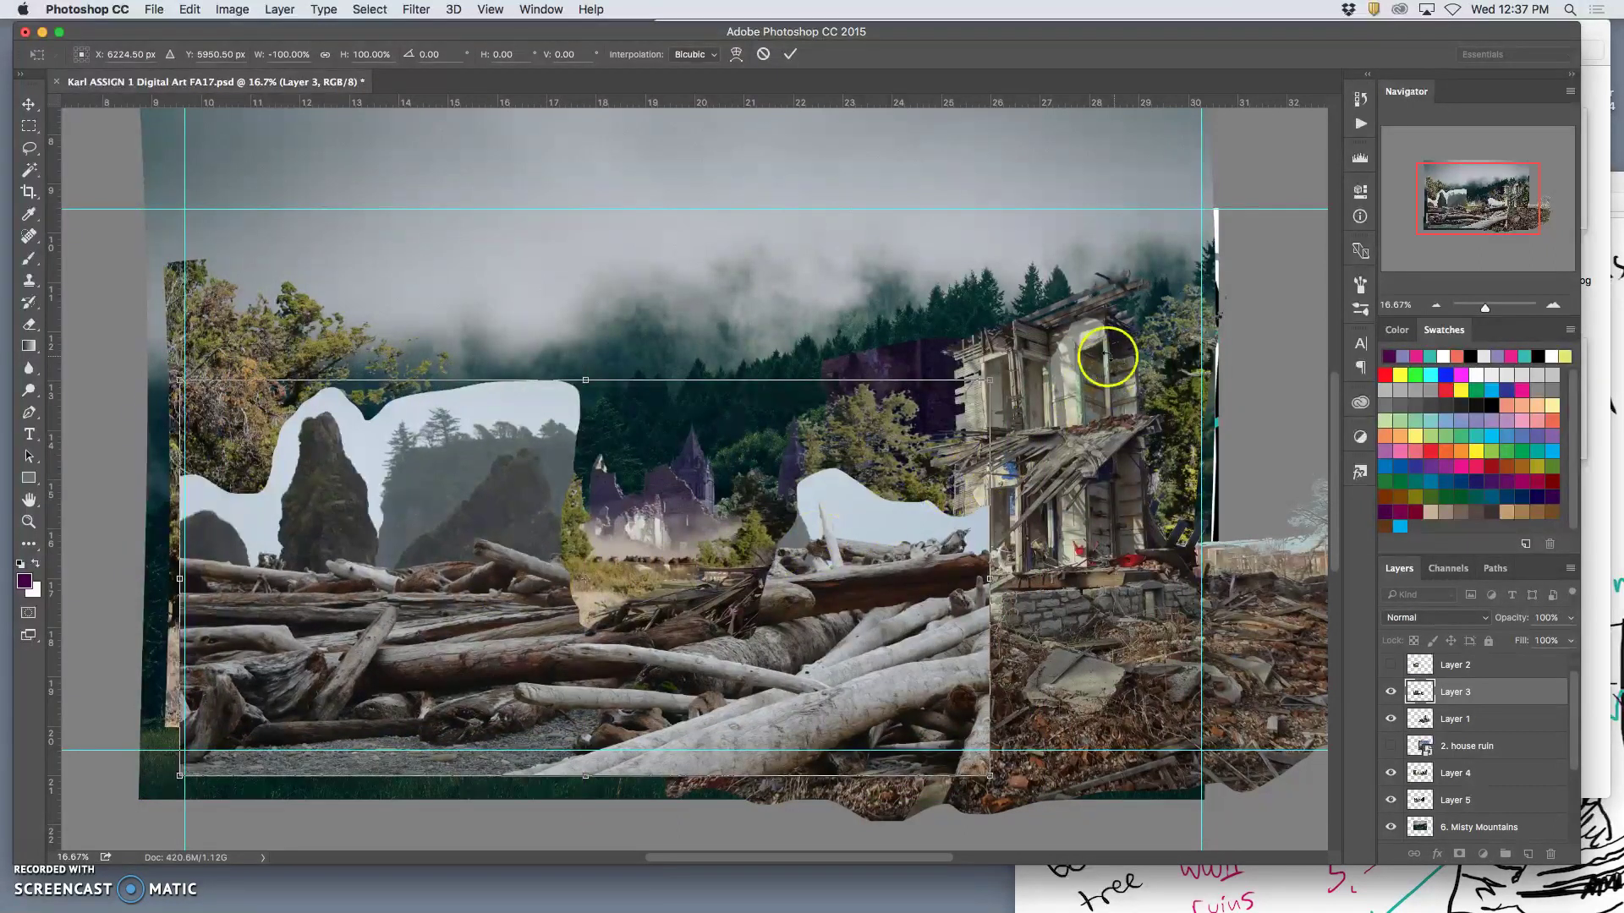
drag(989, 379, 1119, 345)
key(Return)
key(e)
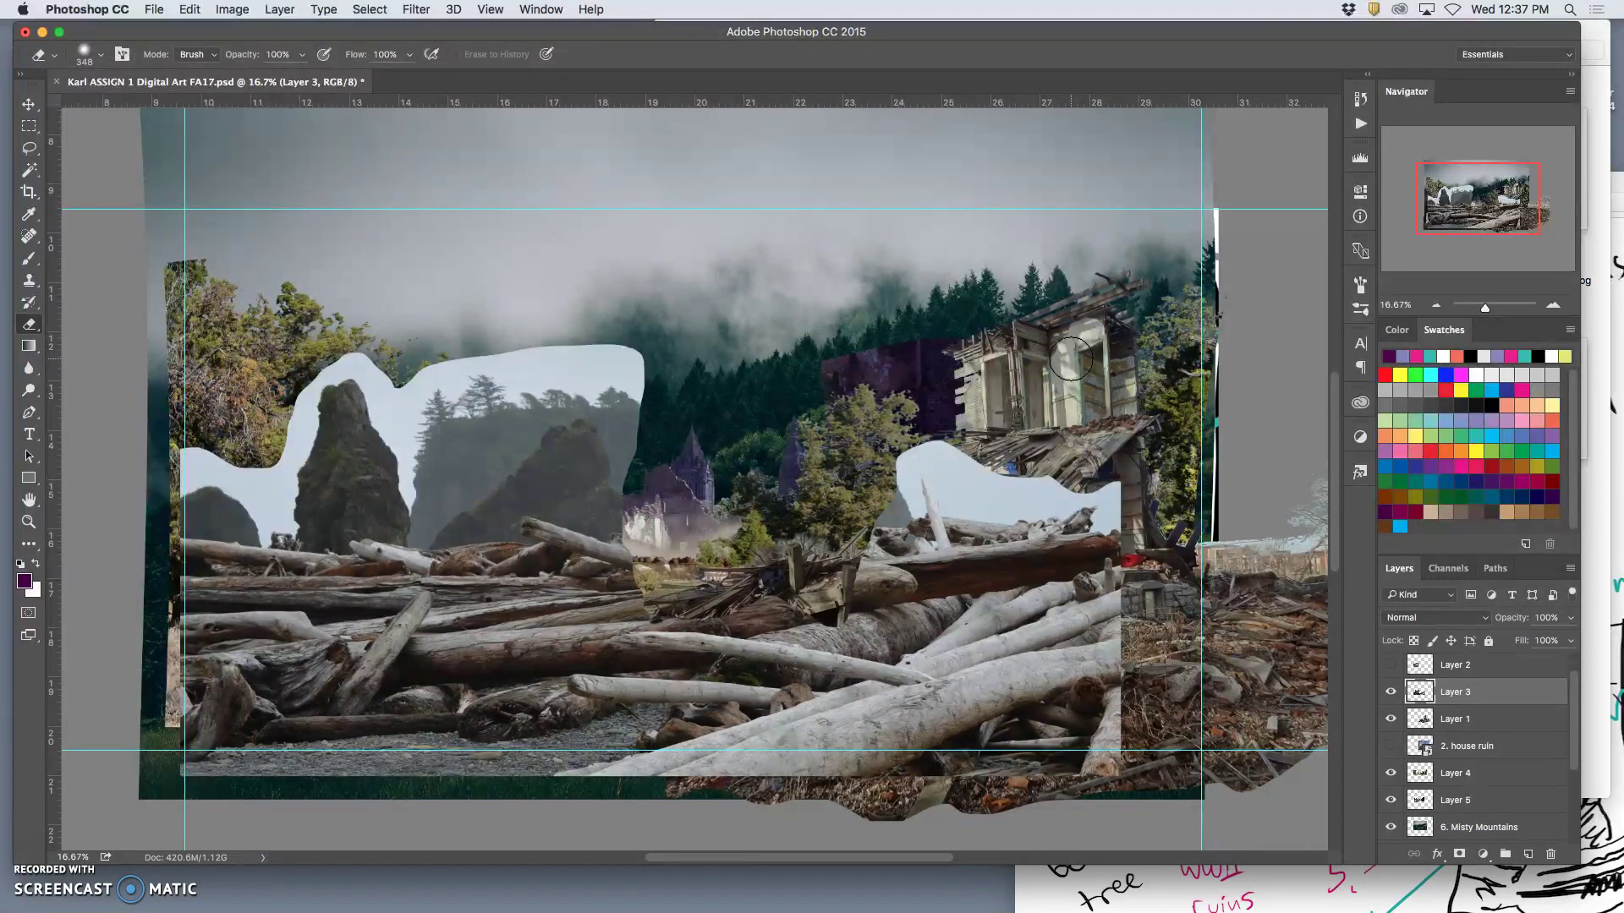
Delete the pale sky around the rock stacks on Layer 3 using a contiguous Magic Wand selection, and clear the selection
click(946, 373)
click(29, 170)
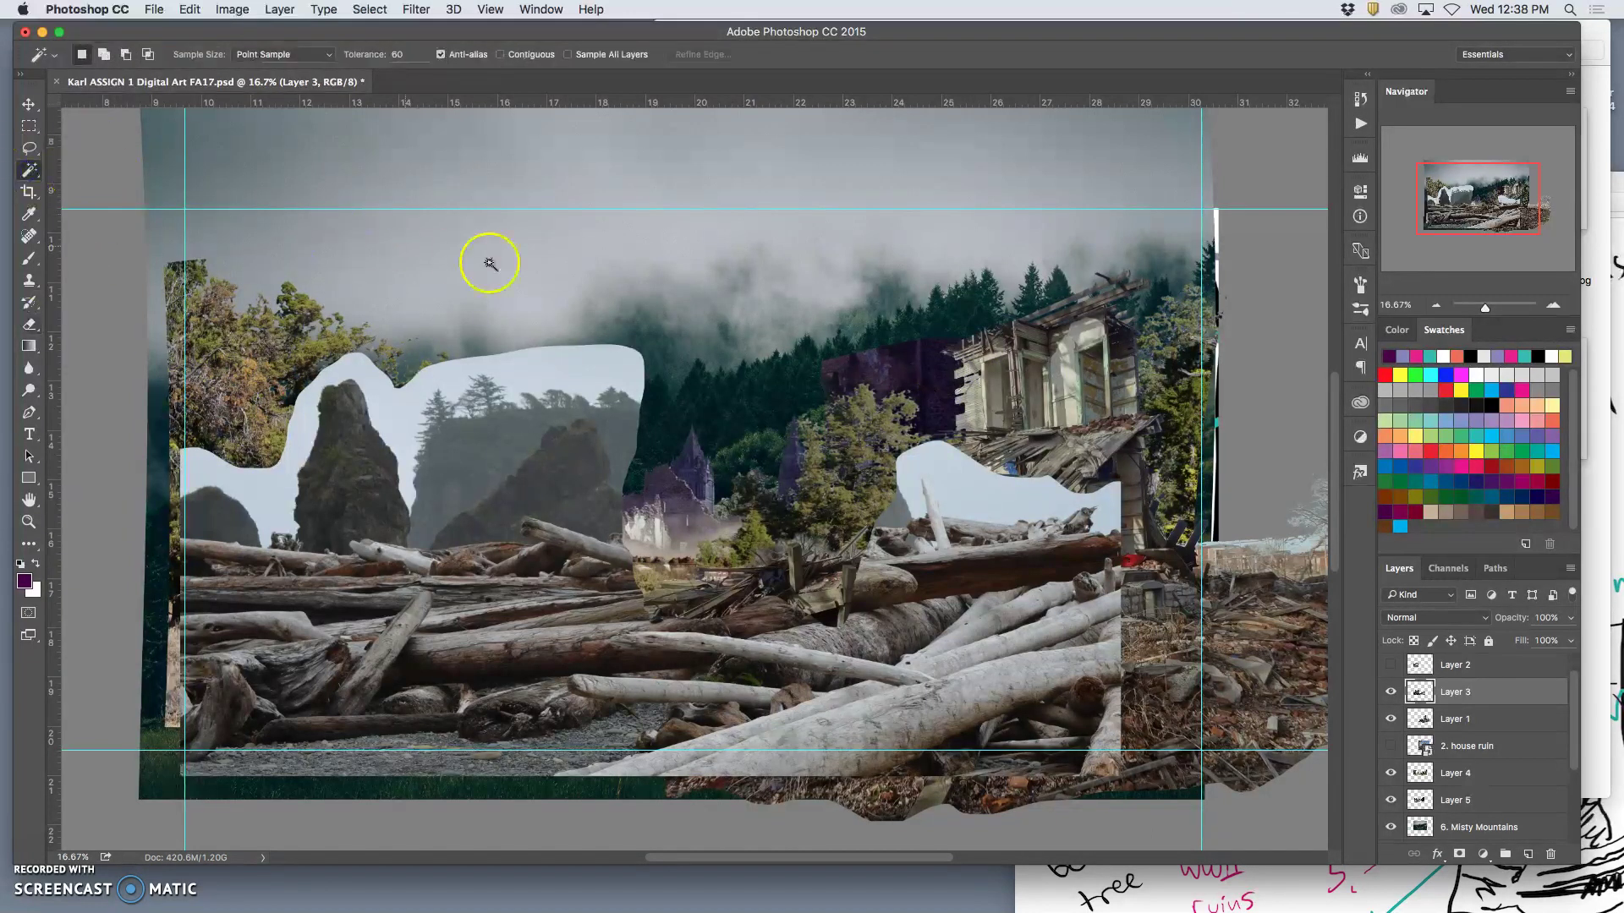
click(499, 54)
click(592, 359)
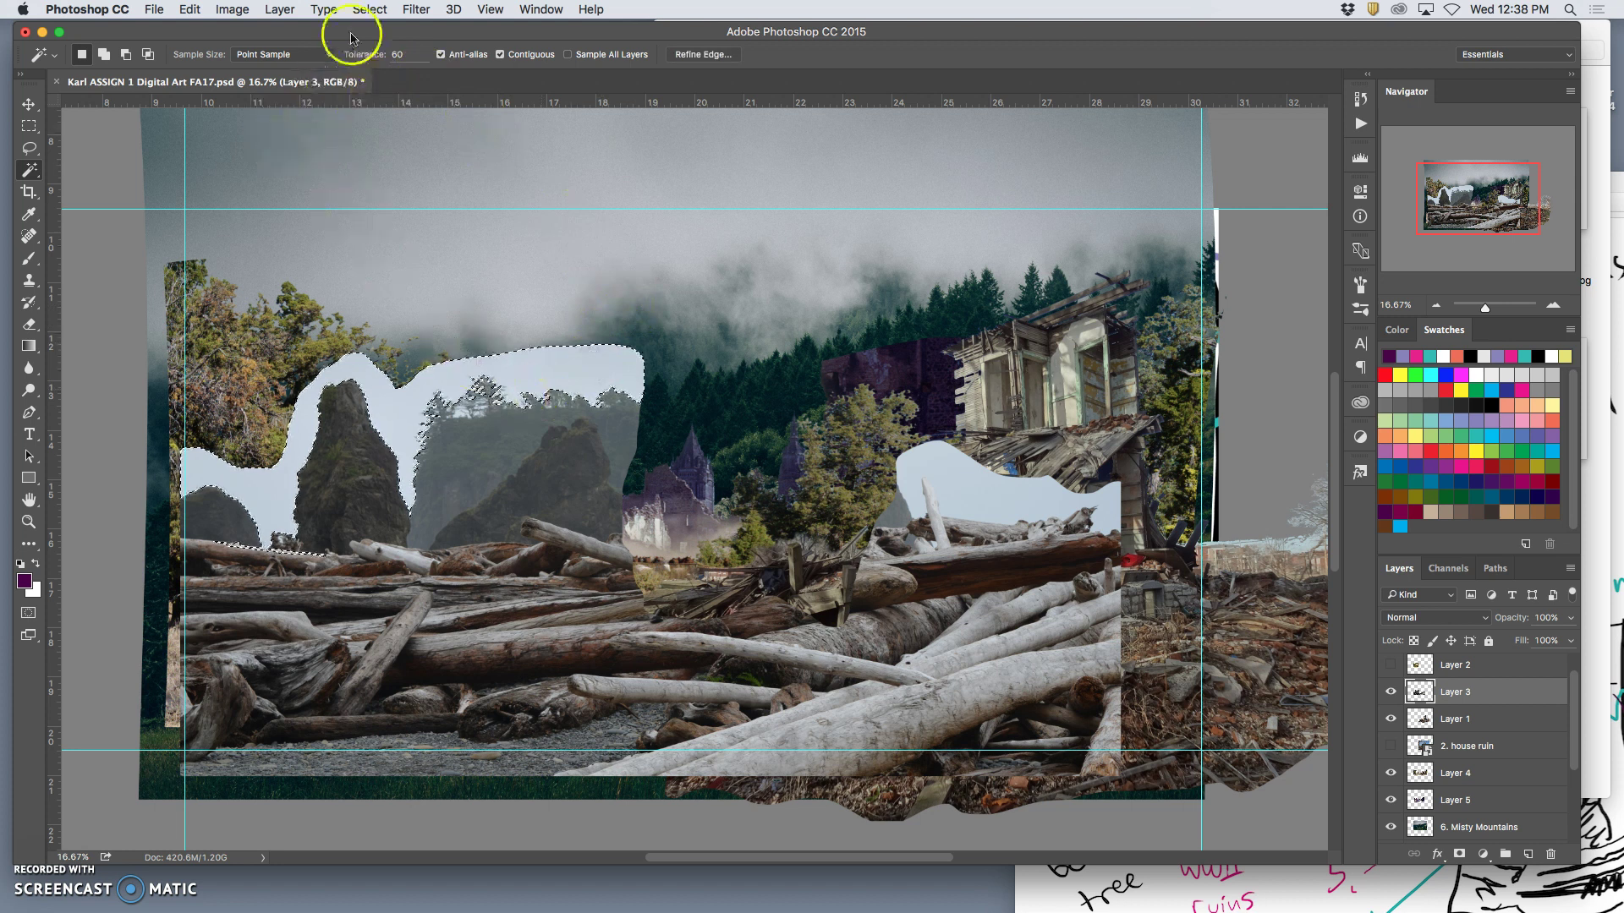
shift+click(979, 486)
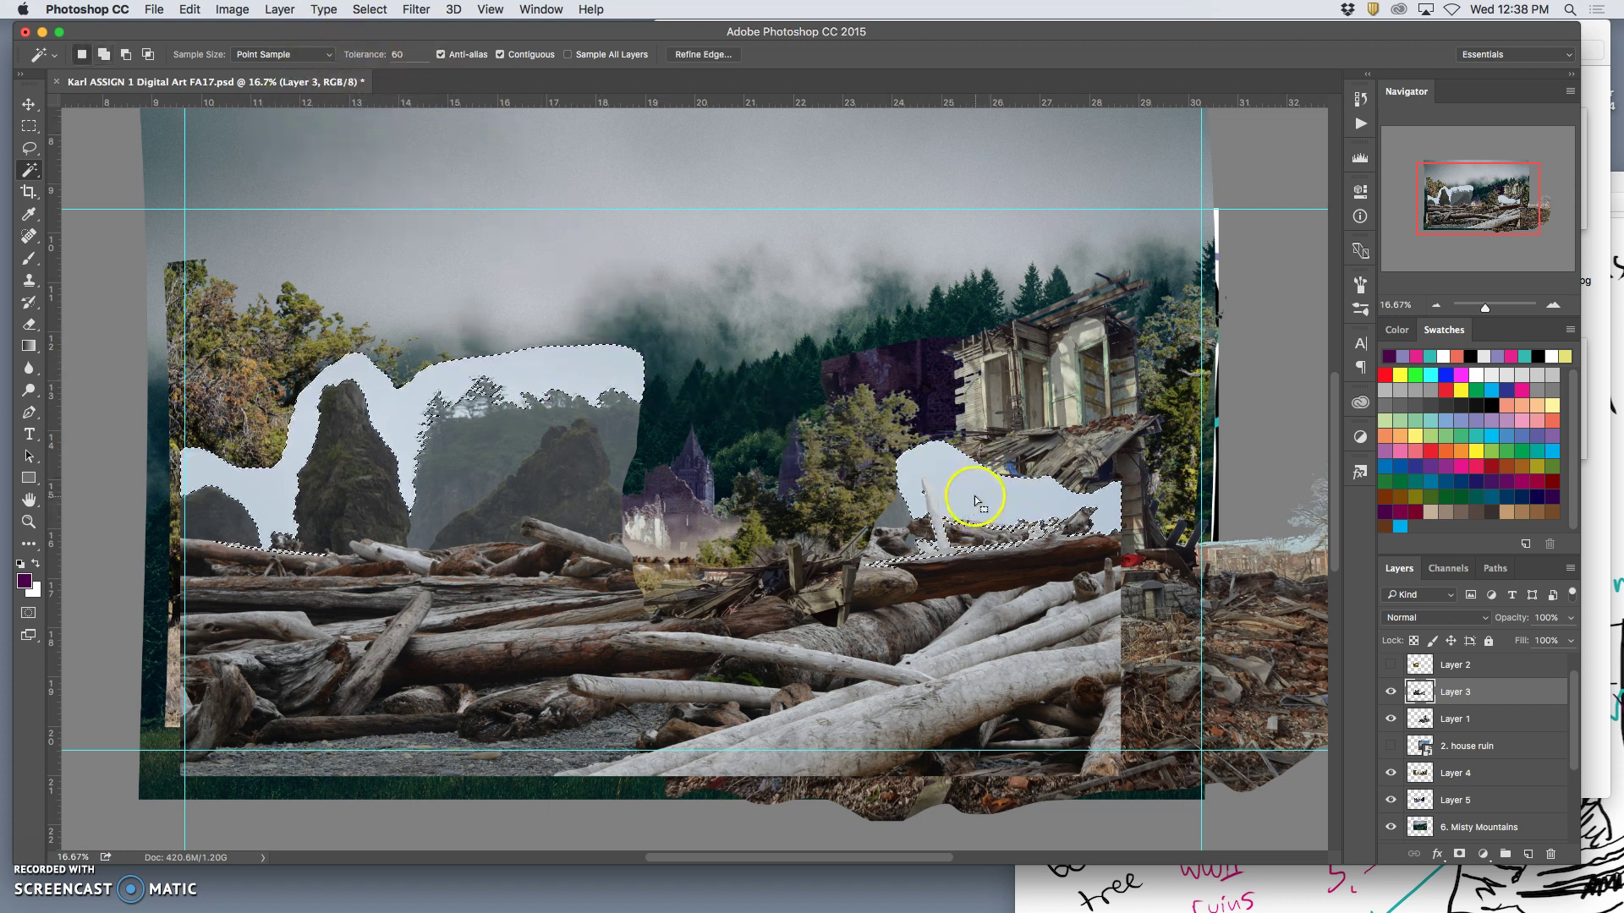
alt+click(977, 499)
key(Delete)
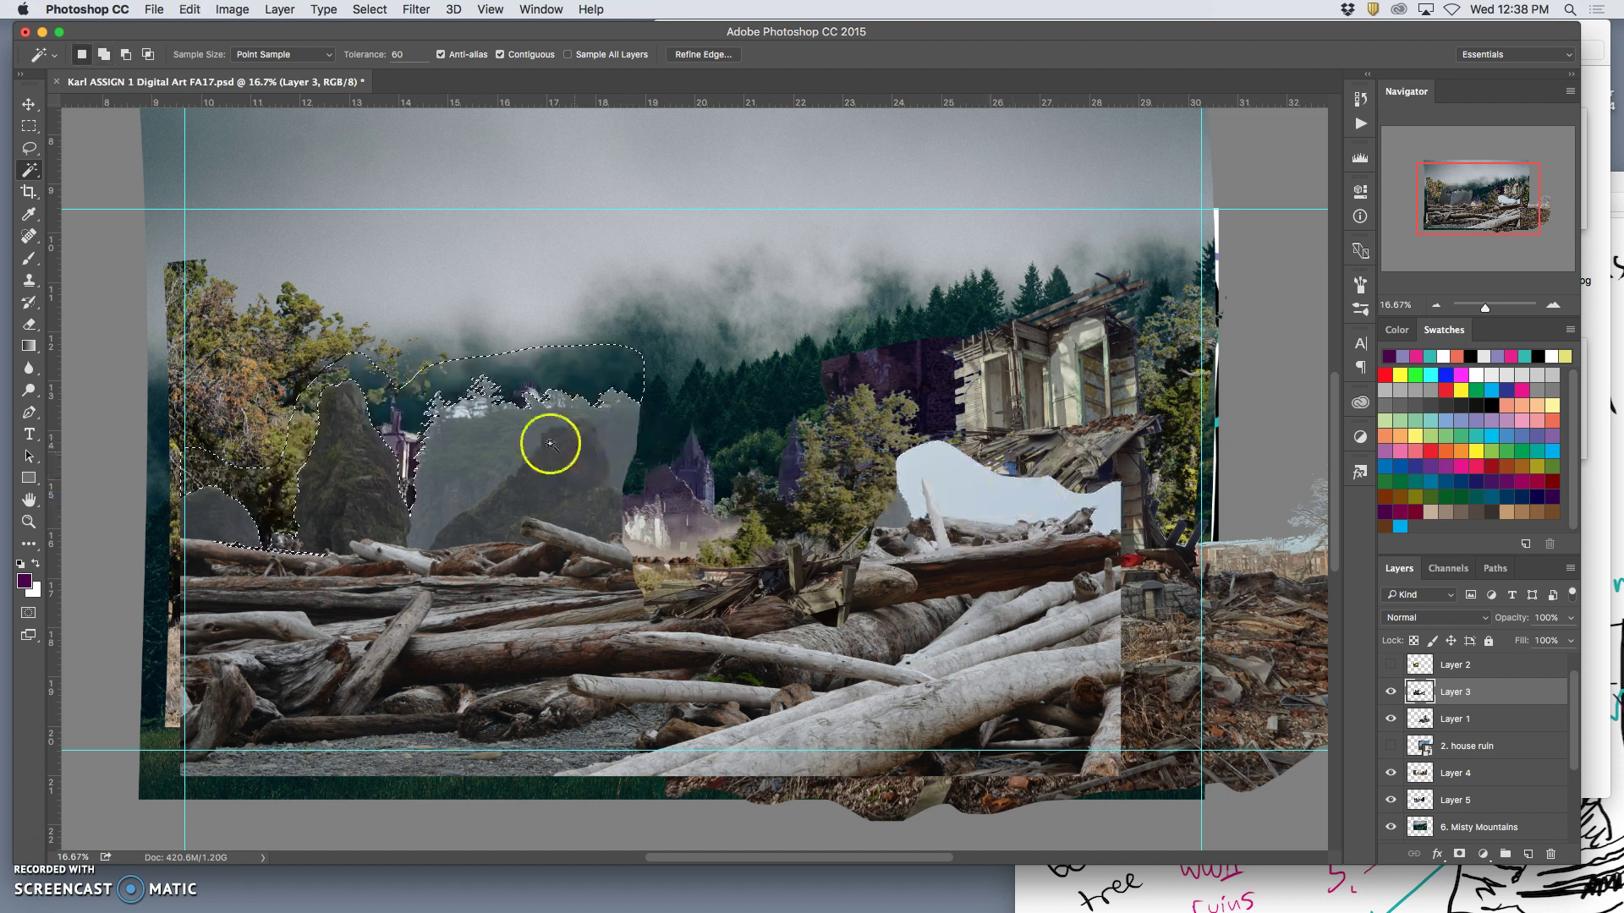
key(super+d)
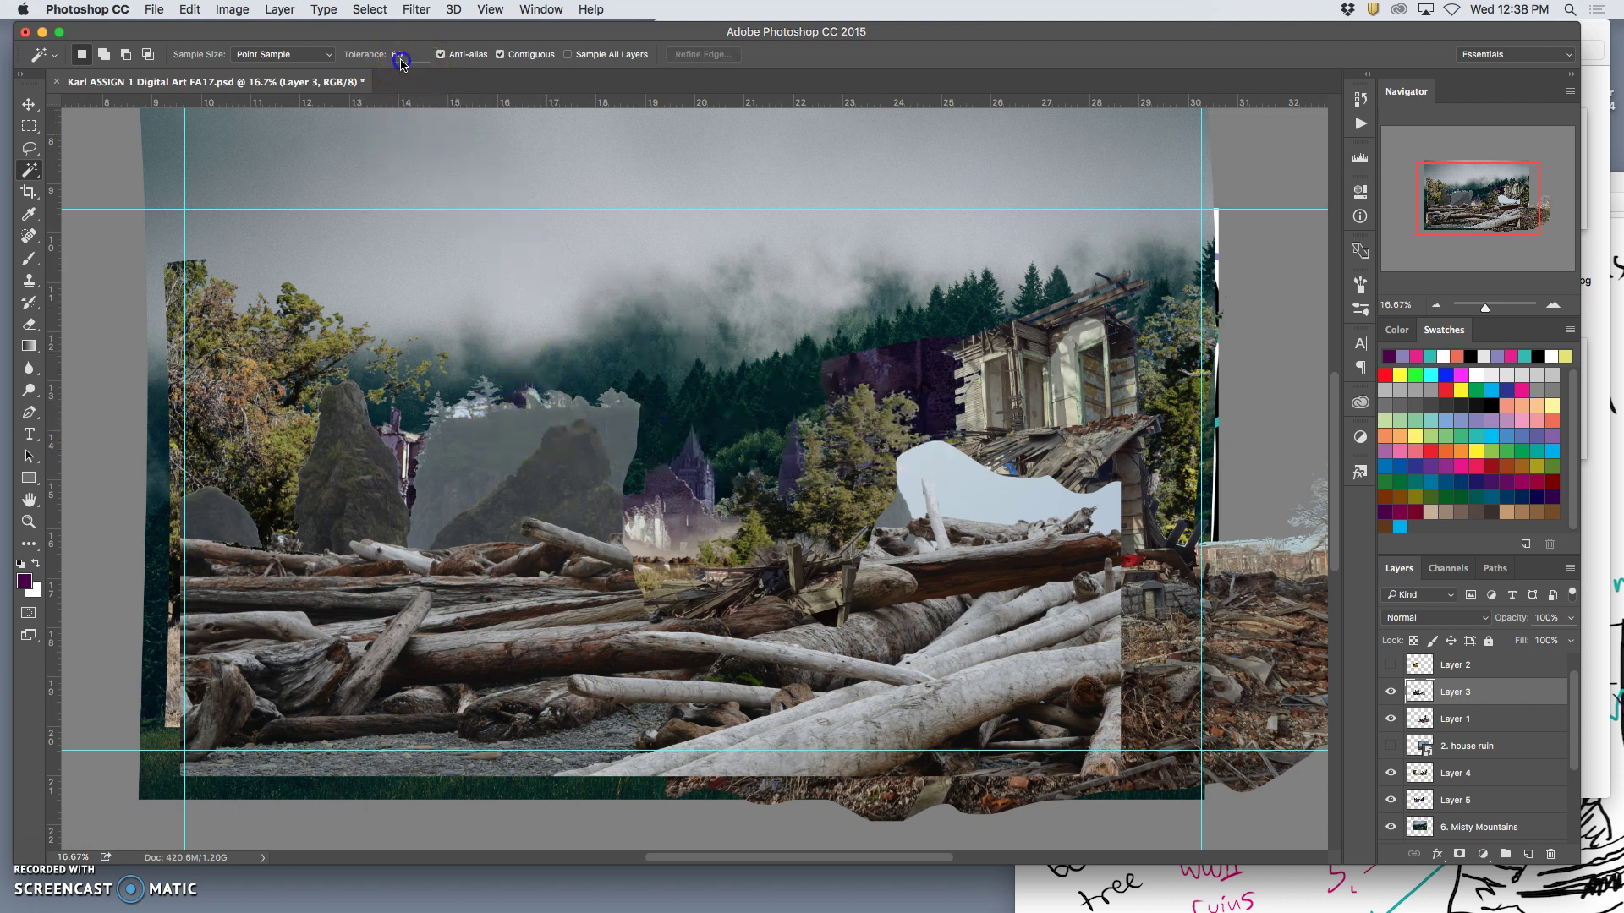
Try to remove the pale sky patch in front of the house with the Magic Wand at tolerance 32, adjusting it to 20
text(32)
click(989, 506)
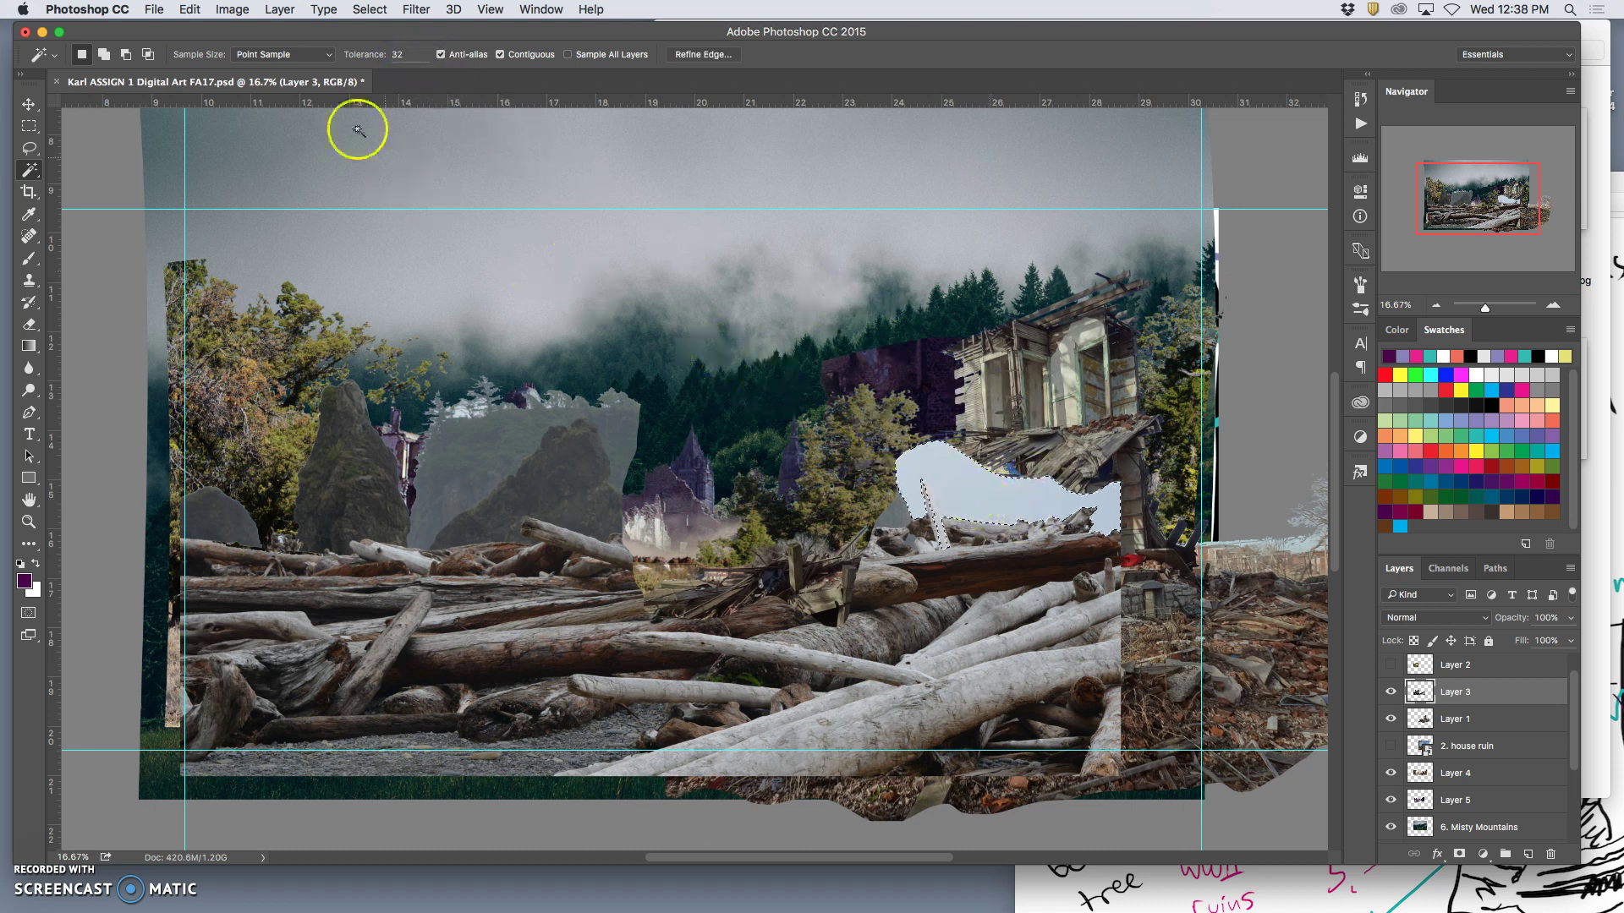
click(399, 54)
text(20)
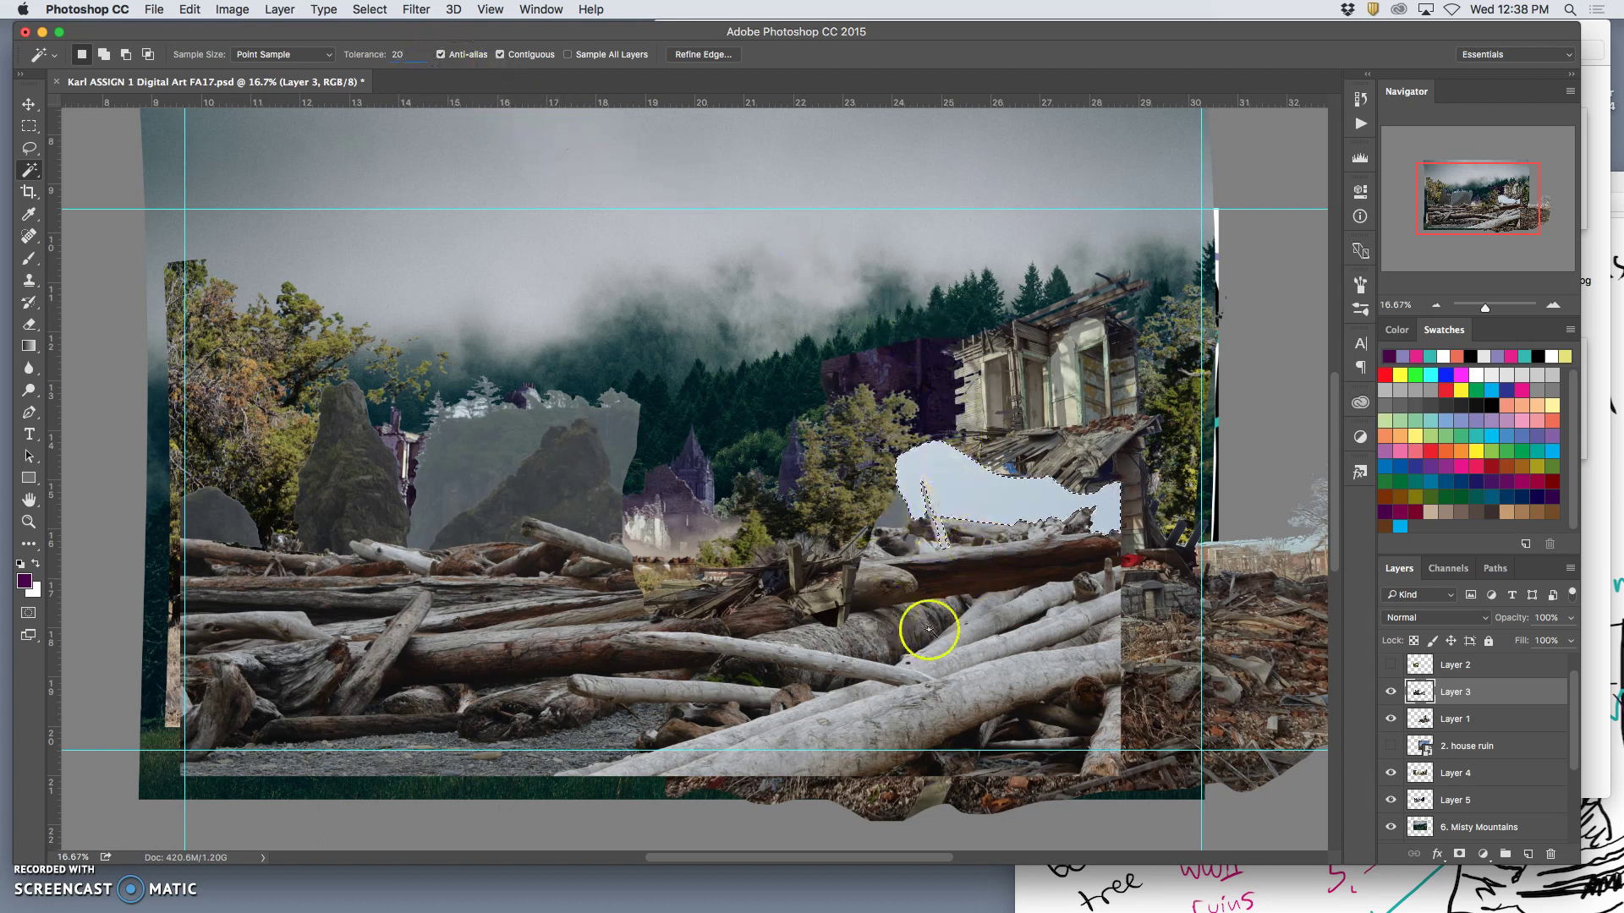
key(BackSpace)
key(super+d)
Outline the pale sky patch covering the ruined house on Layer 3 with the Lasso and delete it
click(29, 148)
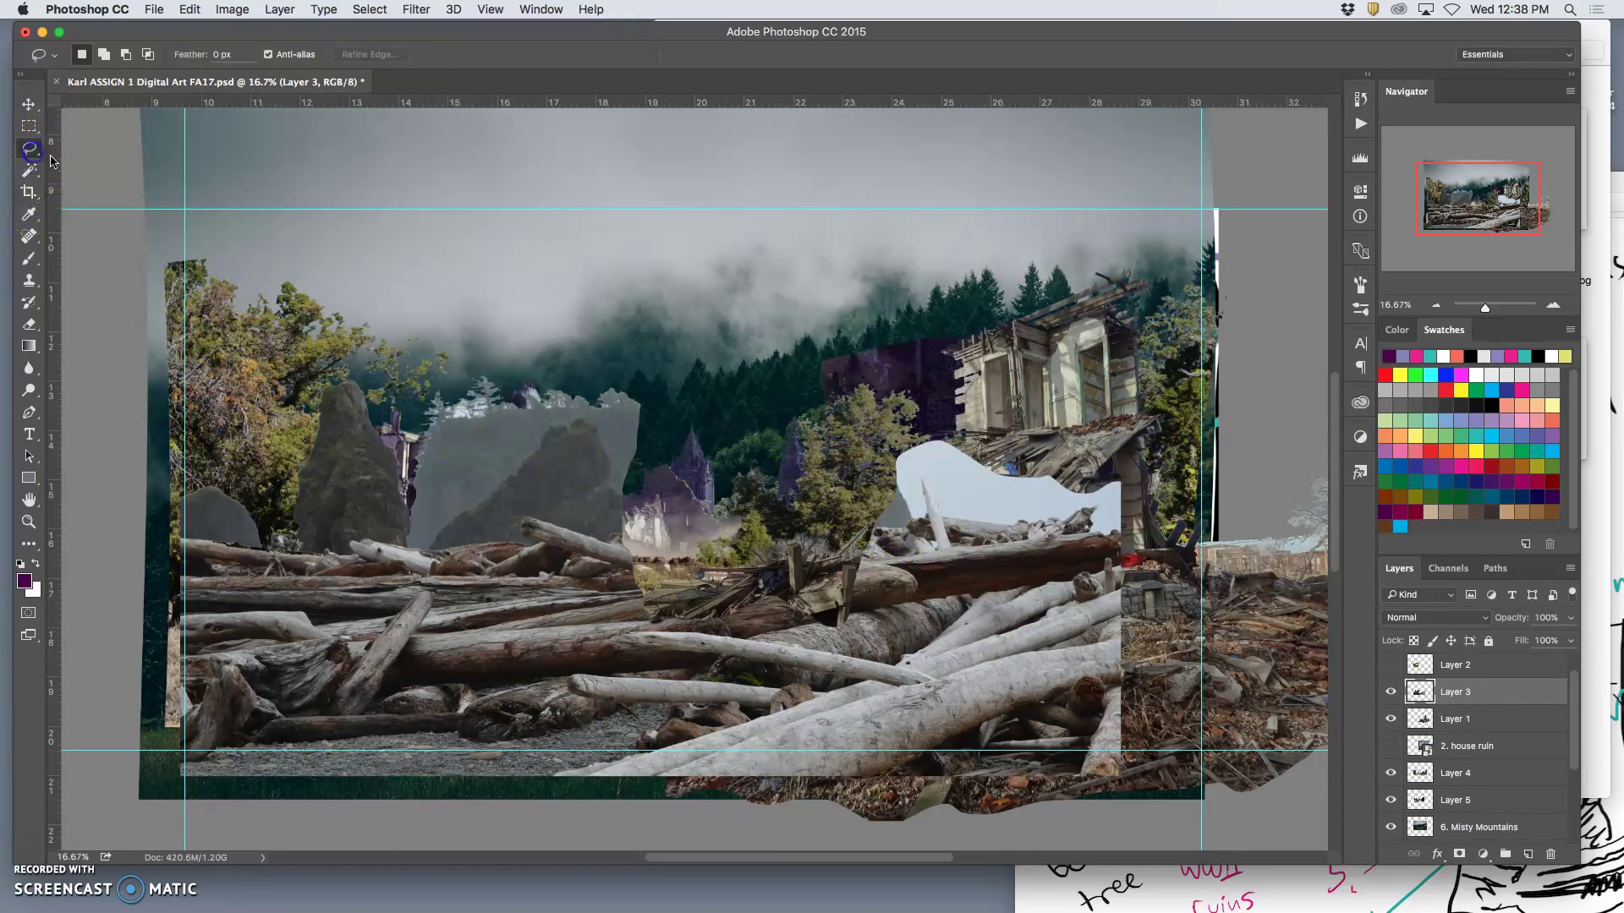
click(876, 463)
drag(1112, 436, 988, 382)
key(Delete)
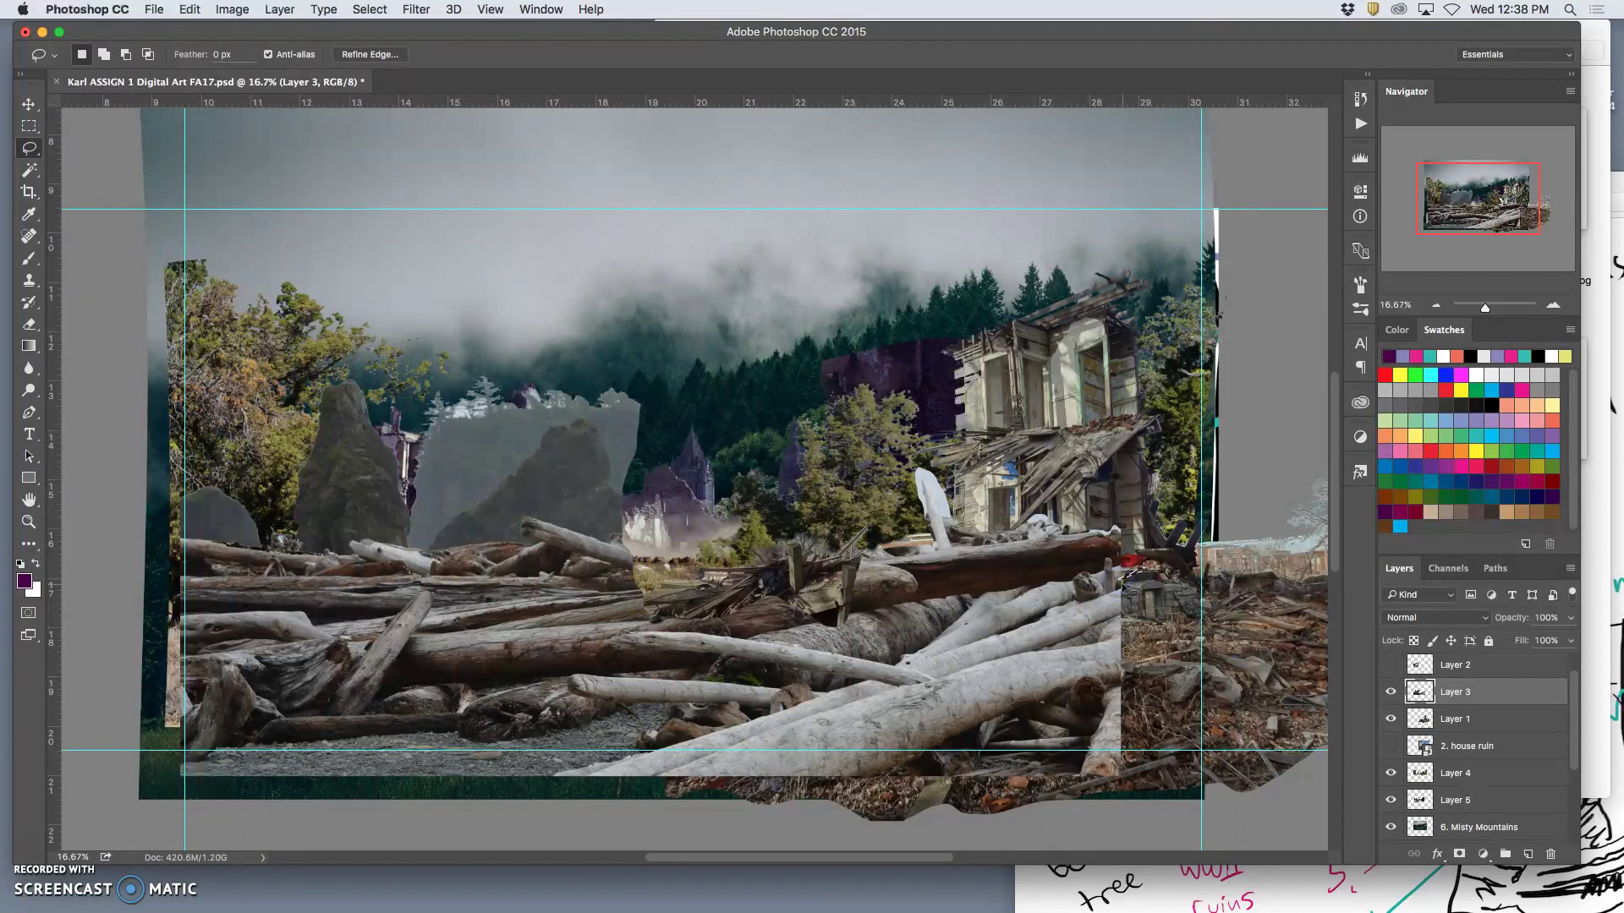
Scale the driftwood on Layer 3 proportionally to 108.71% and move it down to span the width between the vertical guides
key(super+t)
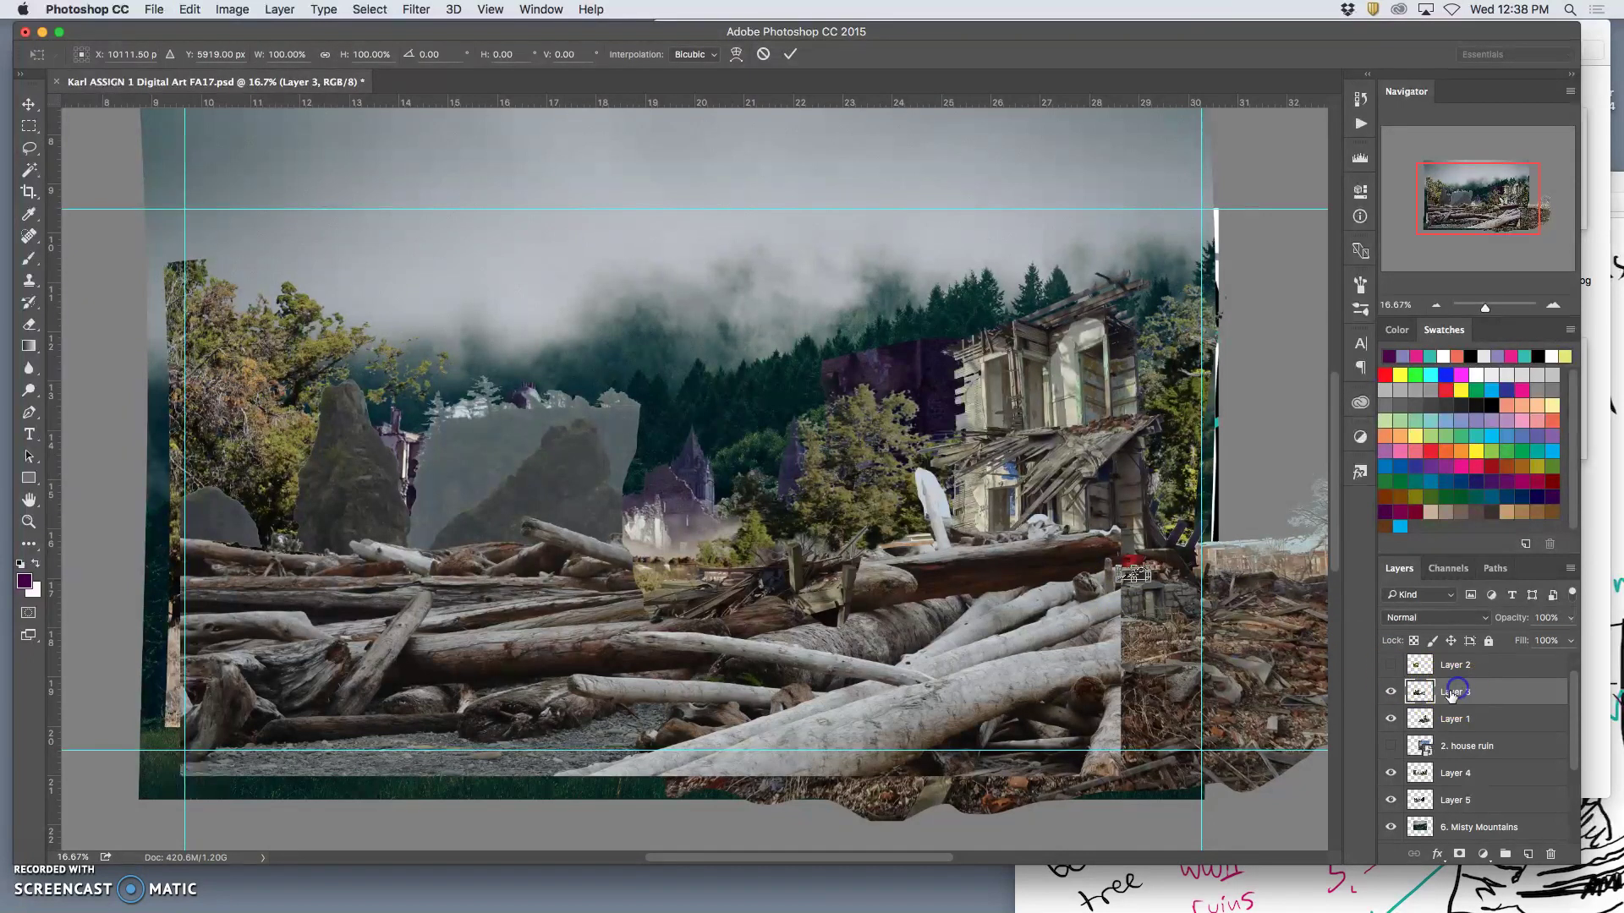
key(Return)
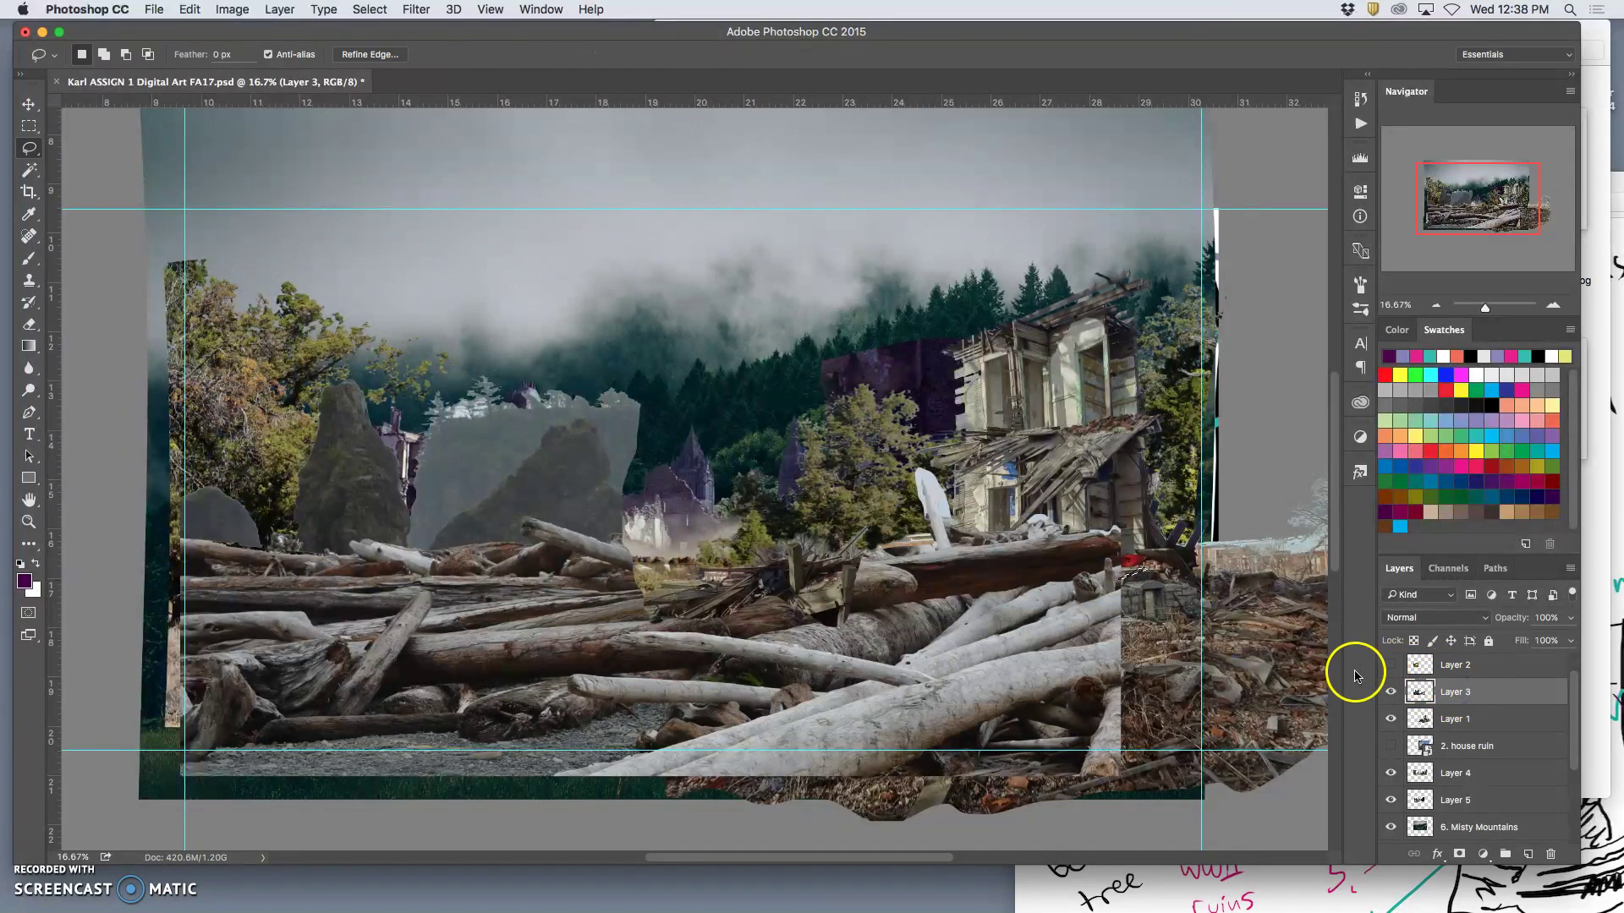
key(super+t)
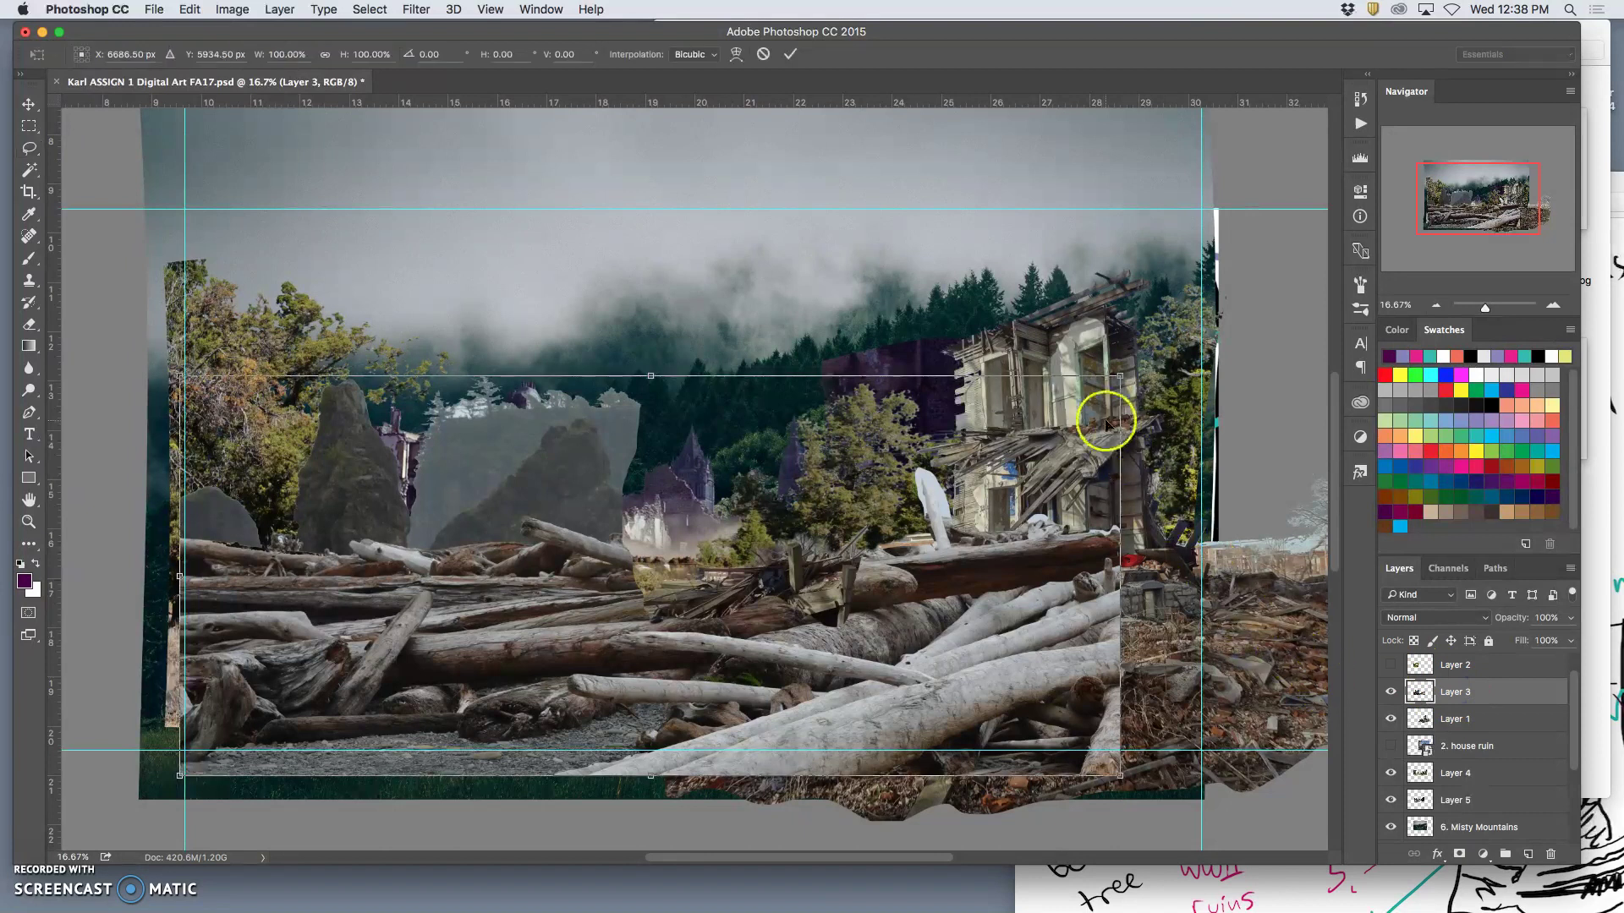
drag(1120, 382, 1205, 346)
drag(1067, 580, 1059, 625)
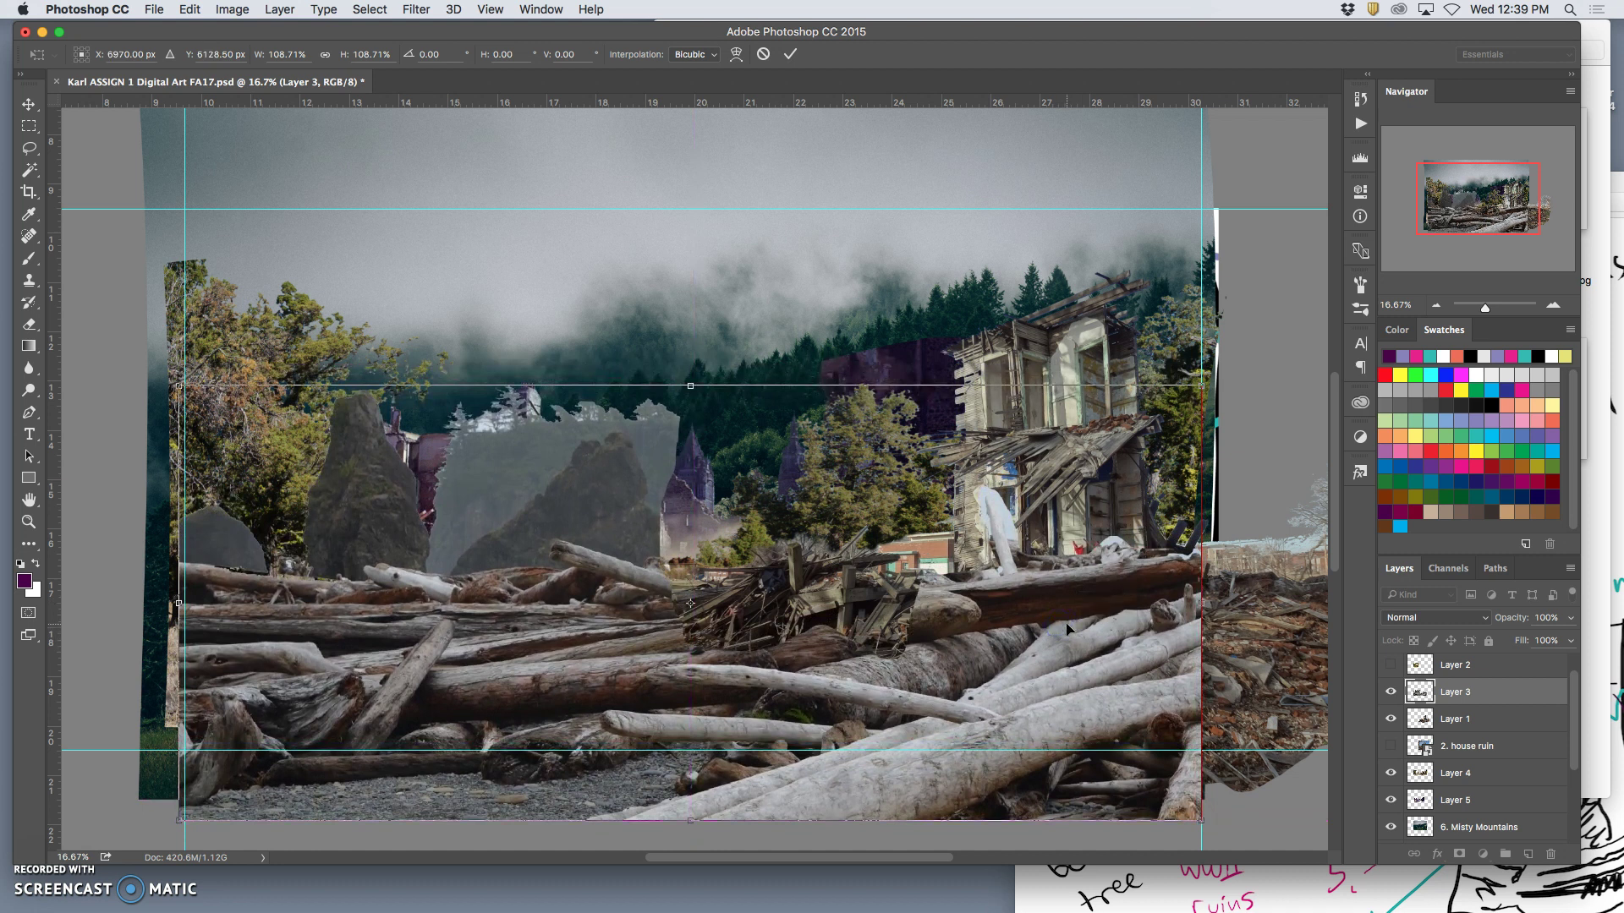
key(Return)
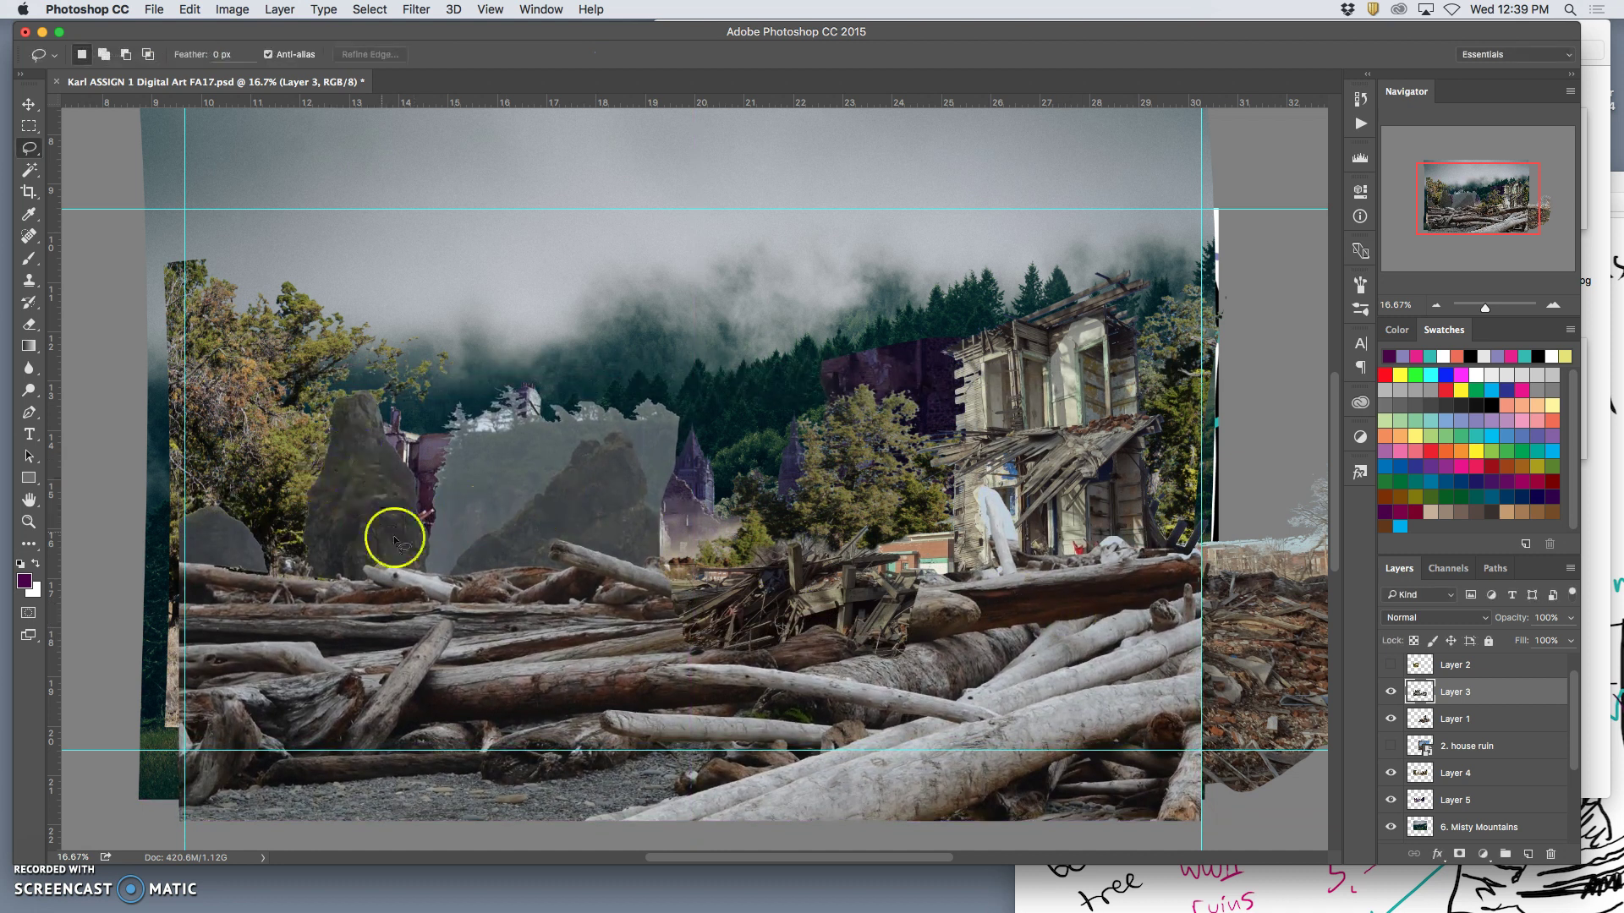
Lasso the small dark rock at the far left edge of Layer 3 and delete it
click(29, 148)
click(29, 149)
drag(260, 505, 232, 498)
drag(271, 541, 264, 528)
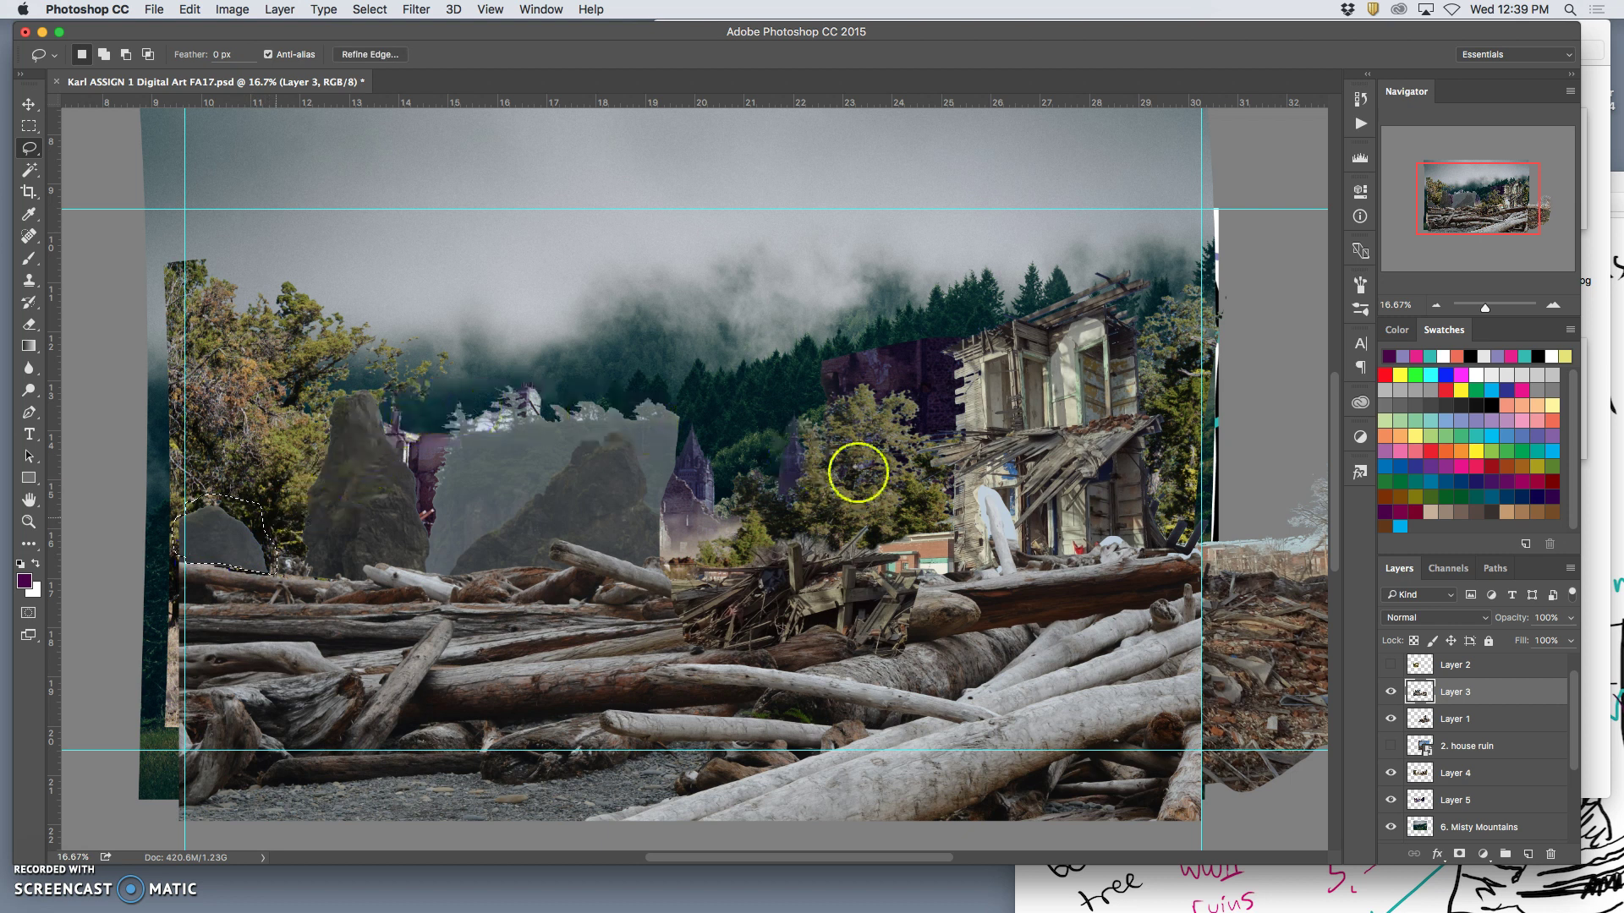
key(Delete)
Lasso most of the large hazy hill behind the driftwood on Layer 3, delete it and clear the selection
mouse_move(713, 406)
mouse_down()
mouse_move(674, 373)
mouse_move(554, 377)
mouse_move(448, 429)
mouse_up()
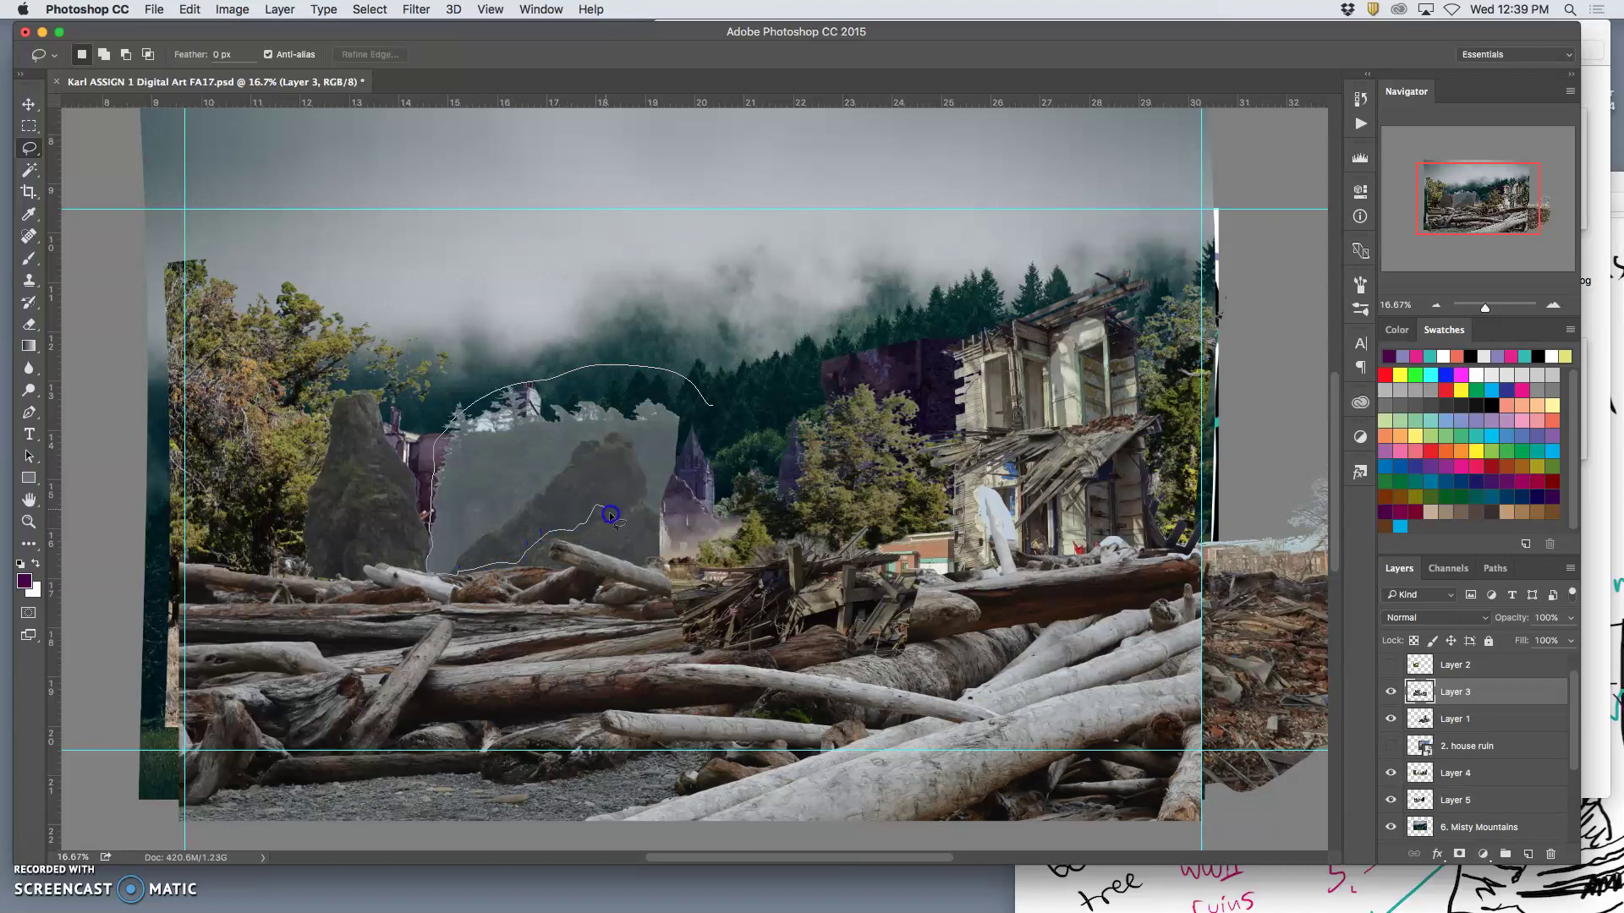
drag(717, 431, 723, 438)
key(Delete)
key(super+d)
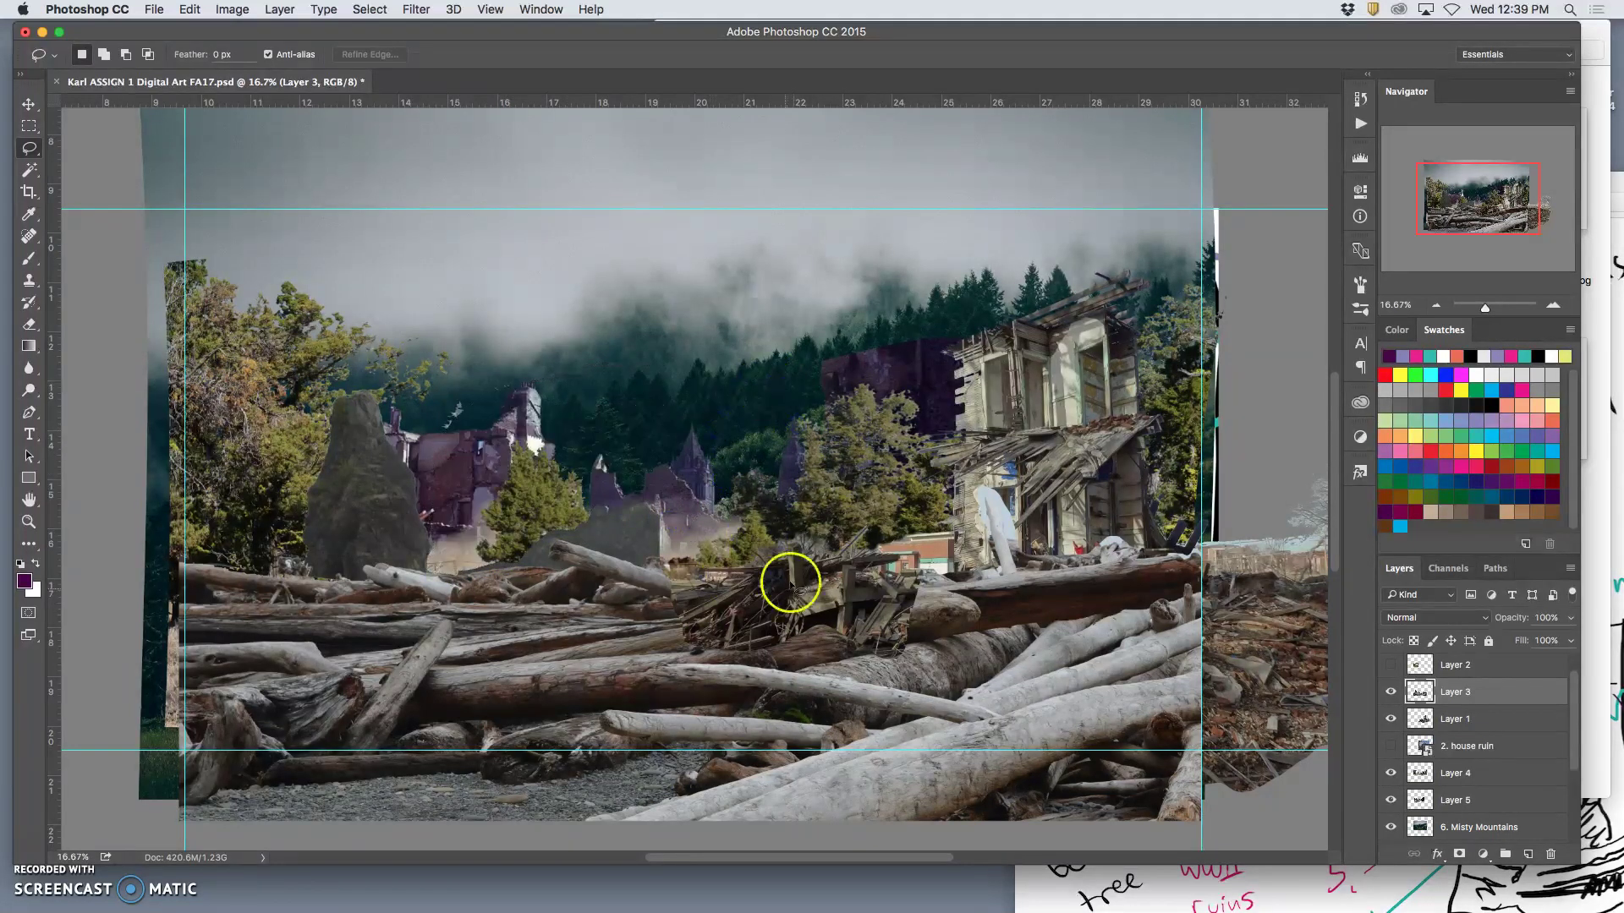
Lasso and delete the remaining pieces of the dark hill just above the driftwood on Layer 3
mouse_move(647, 500)
mouse_down()
mouse_move(724, 489)
mouse_move(711, 530)
mouse_move(670, 552)
mouse_up()
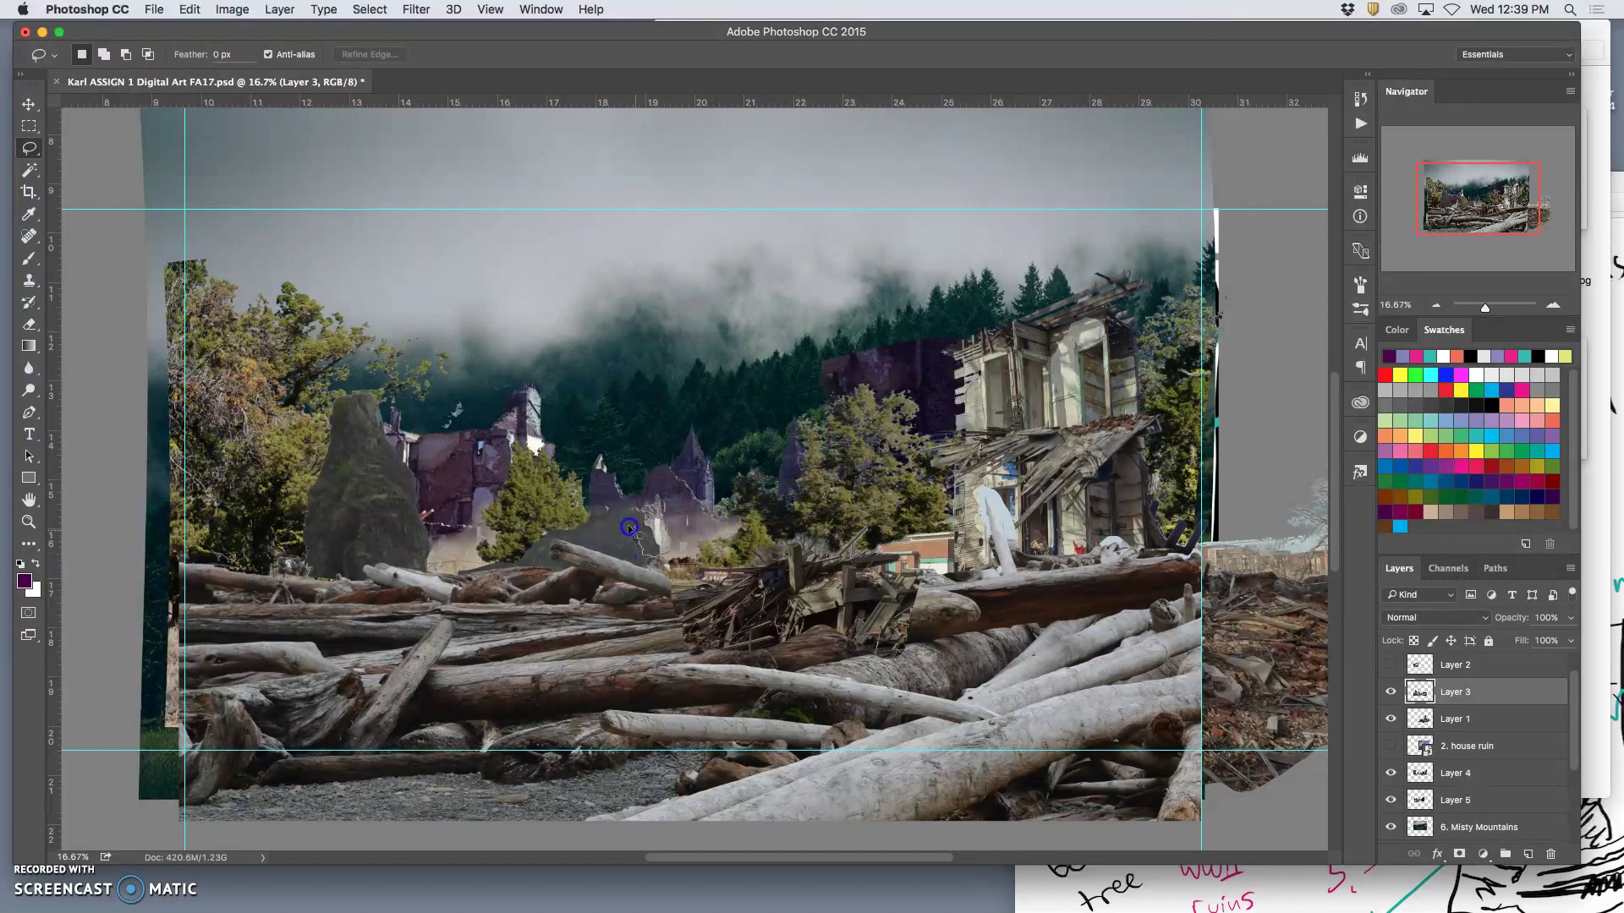
drag(653, 478, 686, 511)
key(Delete)
click(715, 480)
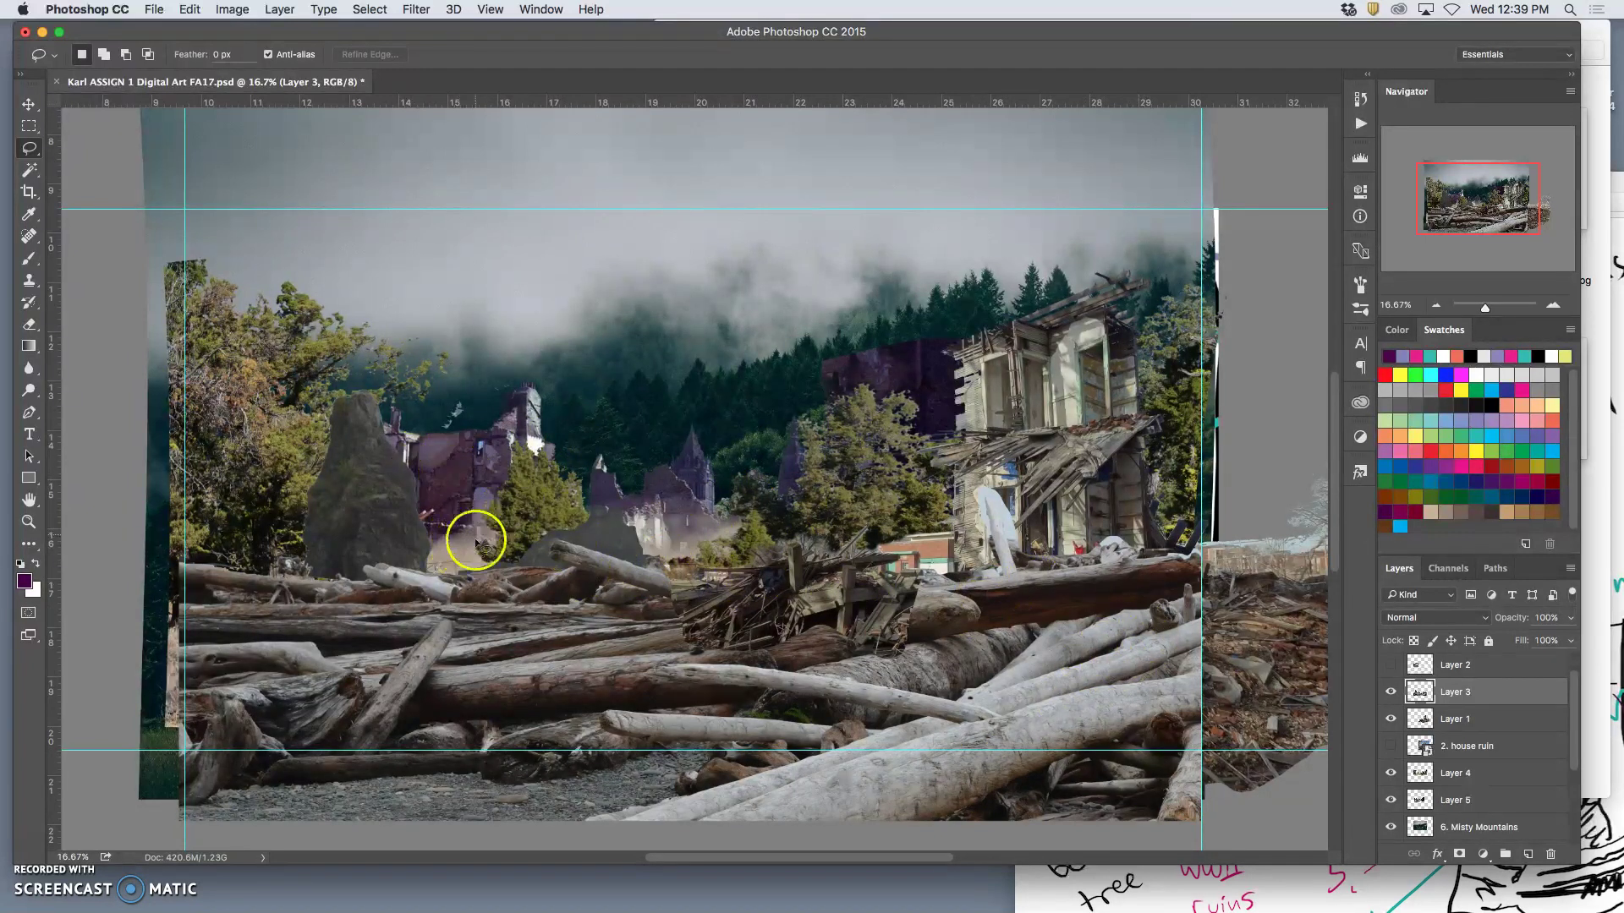
mouse_move(551, 519)
mouse_down()
mouse_move(564, 574)
mouse_move(549, 569)
mouse_up()
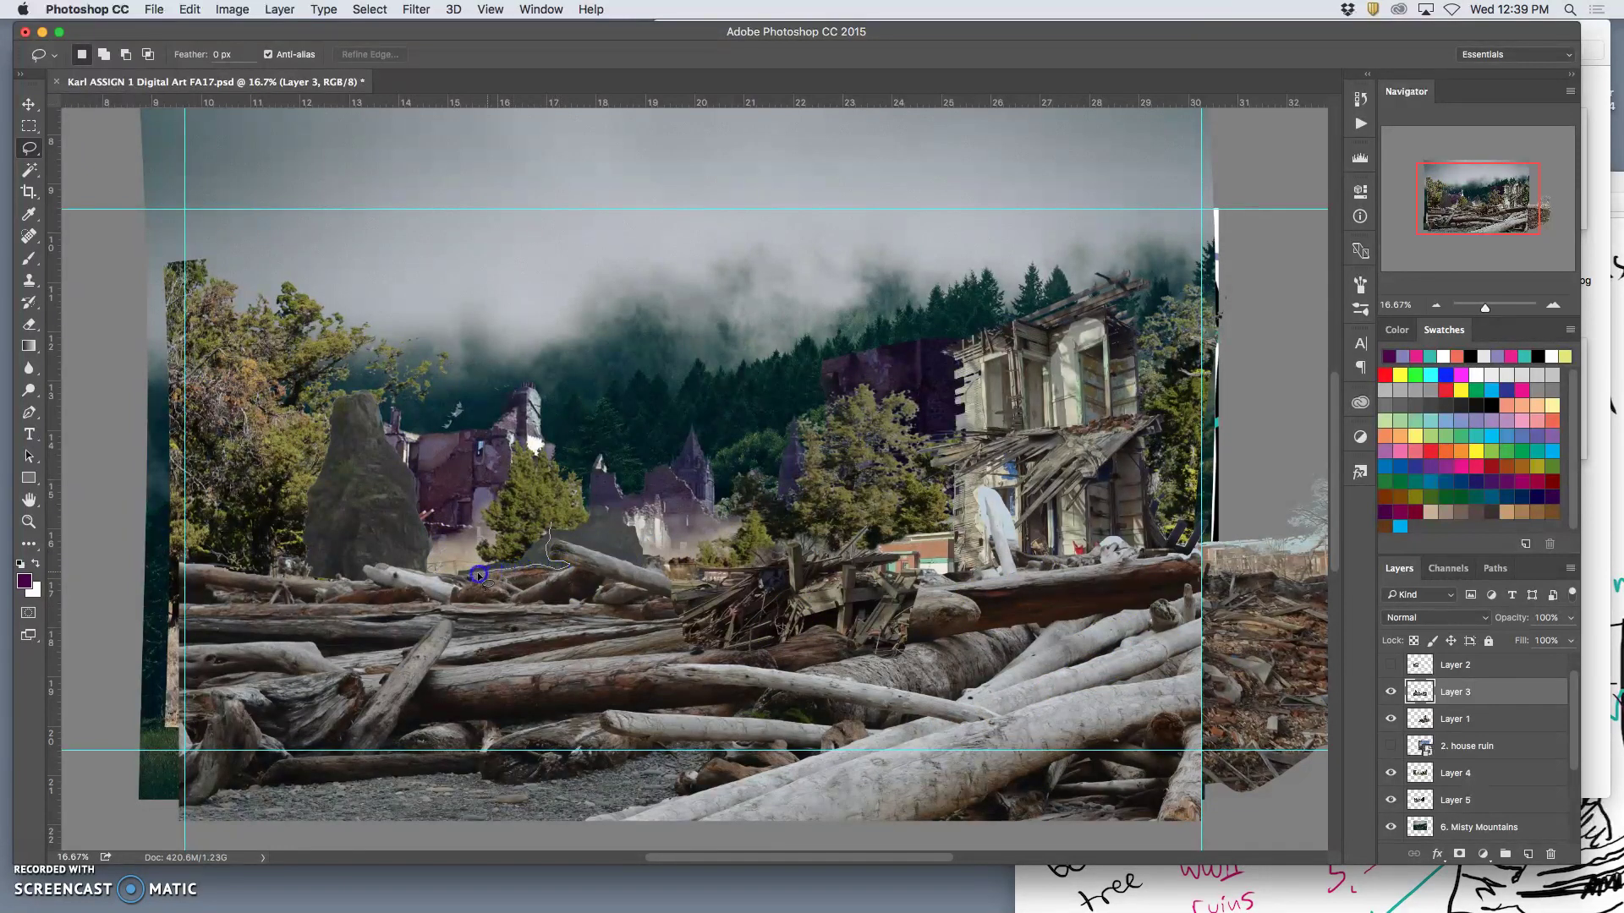
mouse_move(456, 576)
mouse_down()
mouse_move(482, 528)
mouse_move(542, 495)
mouse_move(599, 488)
mouse_move(666, 544)
mouse_move(637, 564)
mouse_move(541, 541)
mouse_up()
key(Delete)
key(ctrl+d)
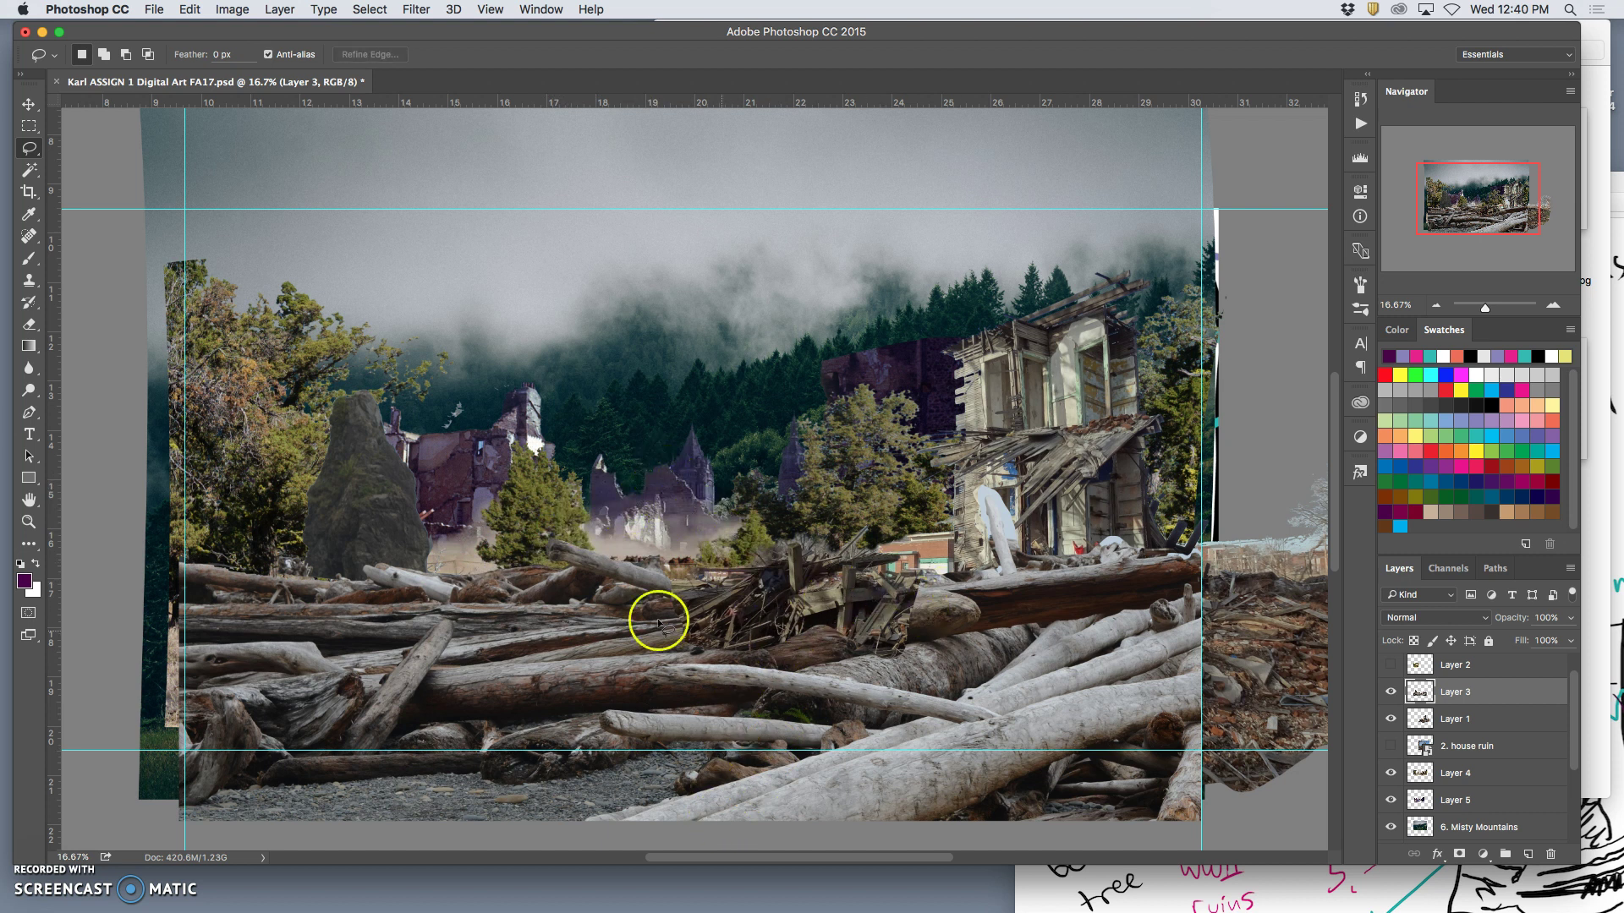
Lasso the tall rock stack beside the left trees on Layer 3, delete it and clear the selection
drag(442, 560, 404, 570)
mouse_move(286, 549)
mouse_down()
mouse_move(285, 426)
mouse_move(345, 364)
mouse_move(421, 385)
mouse_move(466, 461)
mouse_move(461, 543)
mouse_up()
key(Delete)
key(super+d)
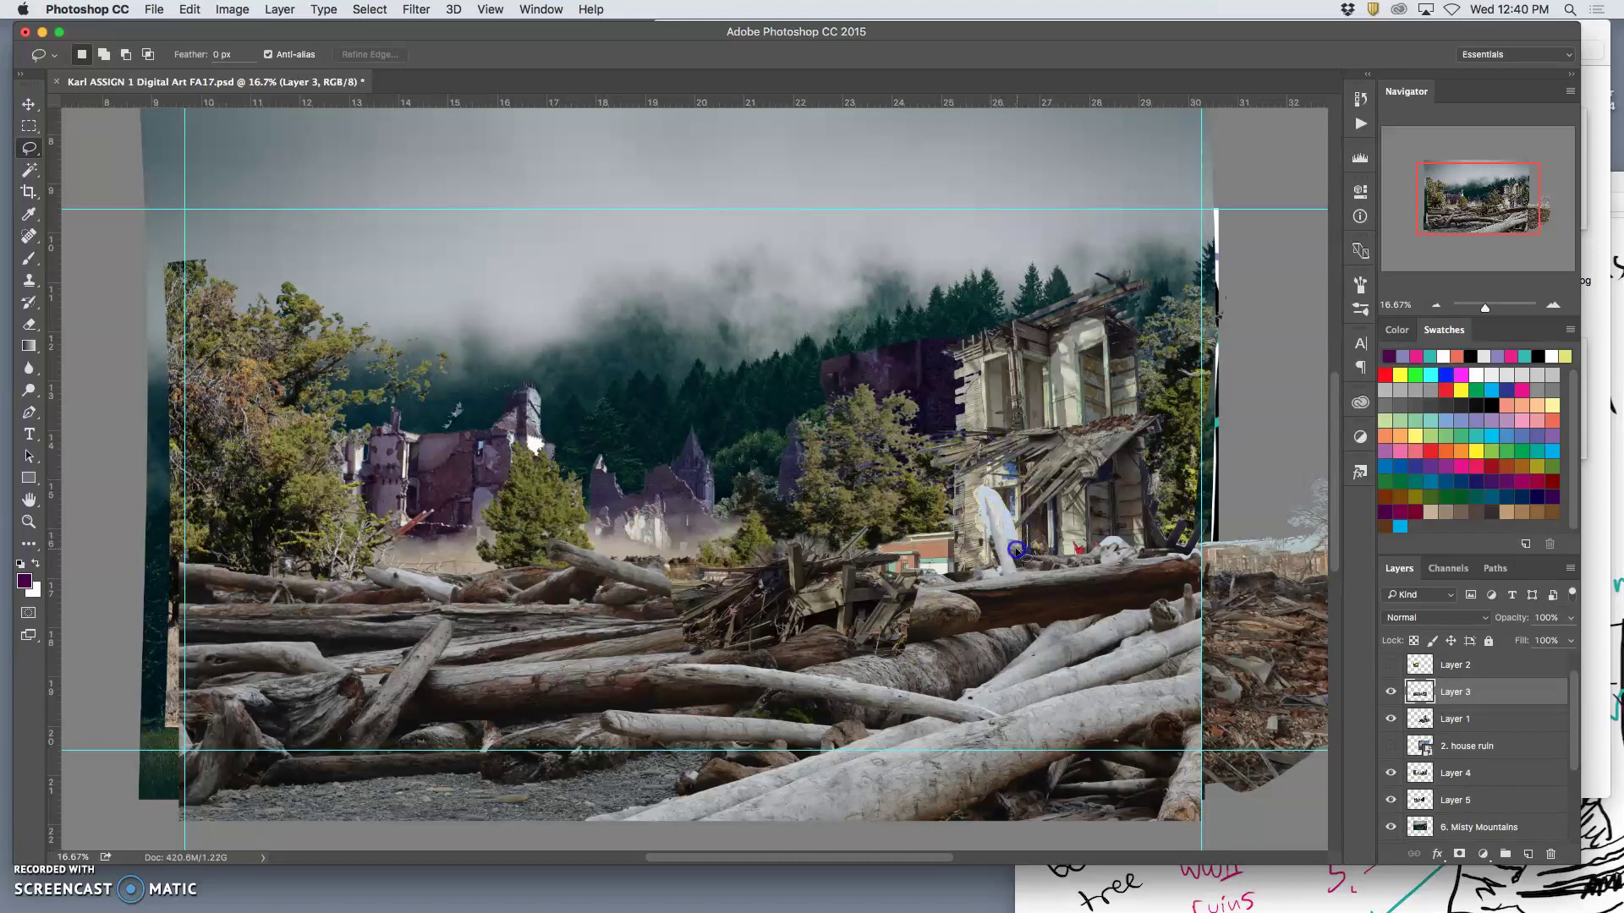
Lasso and delete the leftover pale sky around the upright driftwood piece in front of the house
mouse_move(1004, 535)
mouse_down()
mouse_move(983, 497)
mouse_move(1002, 563)
mouse_move(962, 478)
mouse_move(1030, 510)
mouse_up()
key(Delete)
click(1085, 473)
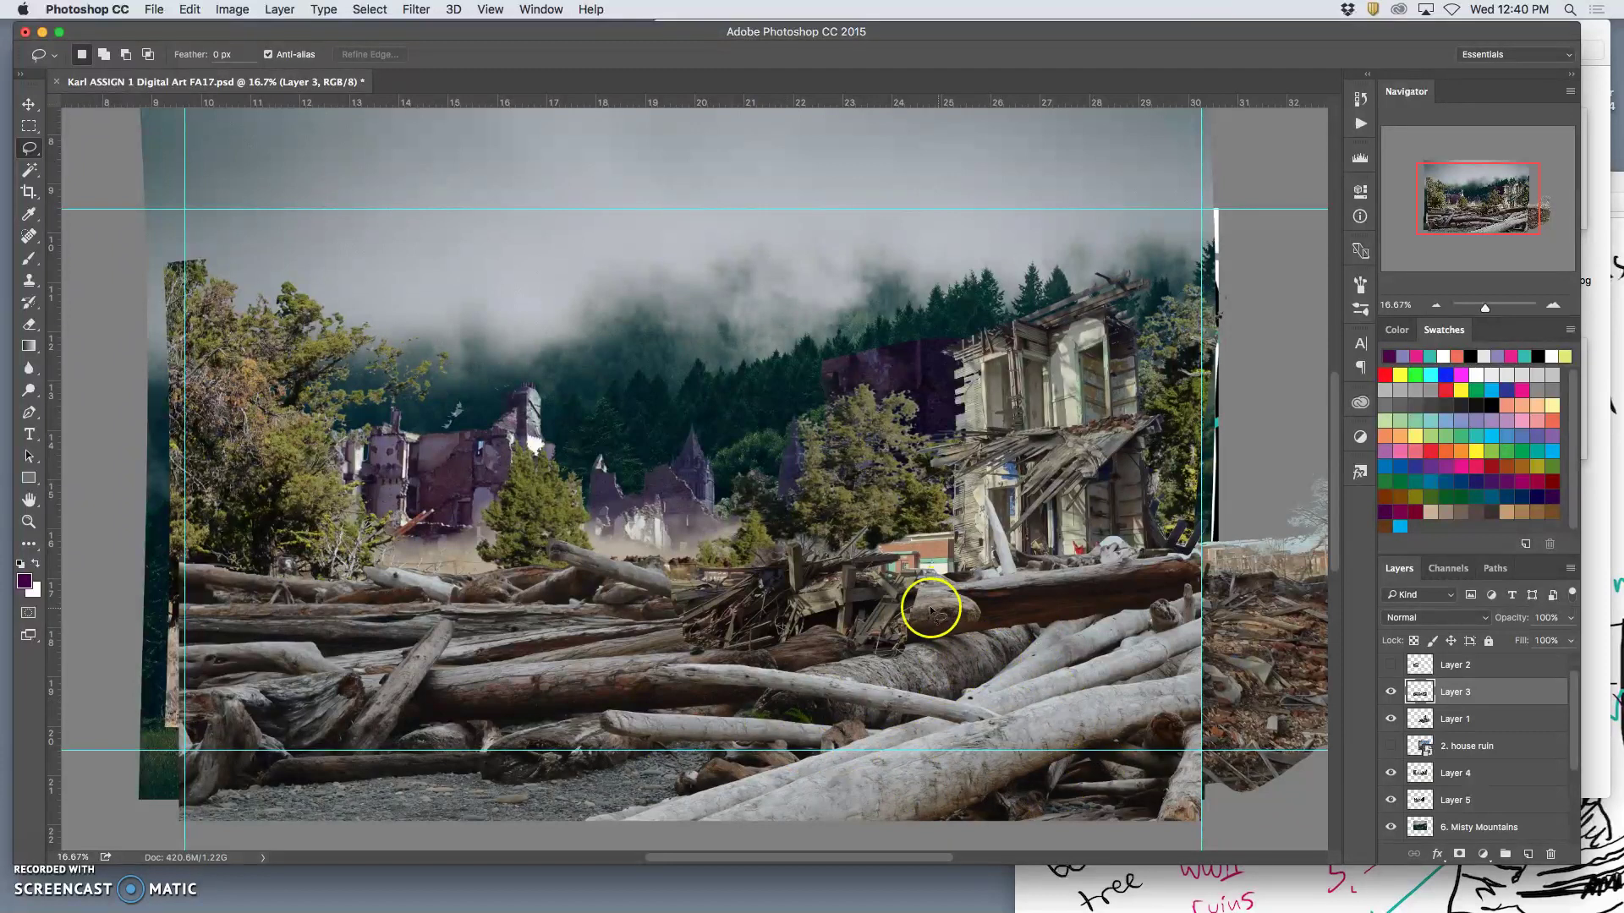
Trim away the end of the large log overlapping the debris pile on Layer 3 with a Lasso selection
click(916, 582)
drag(953, 590, 965, 595)
mouse_move(885, 625)
mouse_down()
mouse_move(904, 574)
mouse_move(917, 580)
mouse_up()
key(BackSpace)
key(super+d)
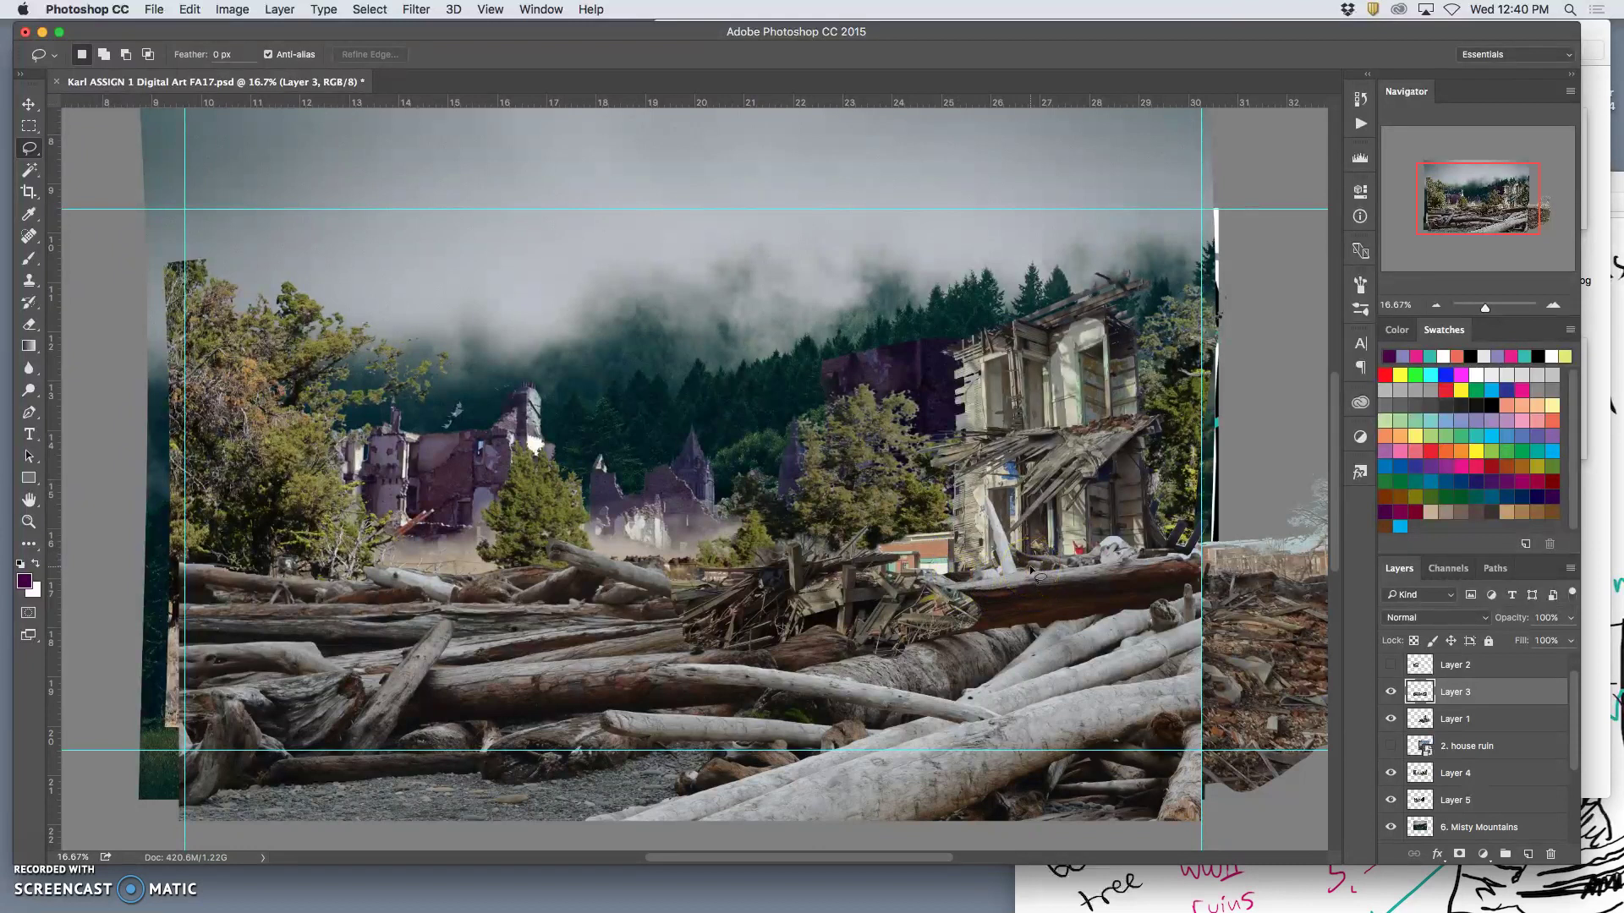
Lasso and delete the large log and upright driftwood covering the base of the ruined house on Layer 3
click(1007, 573)
click(943, 573)
drag(943, 572, 933, 620)
mouse_move(1173, 566)
mouse_down()
mouse_move(1211, 521)
mouse_move(1092, 502)
mouse_move(980, 436)
mouse_move(930, 470)
mouse_up()
key(Delete)
click(1102, 438)
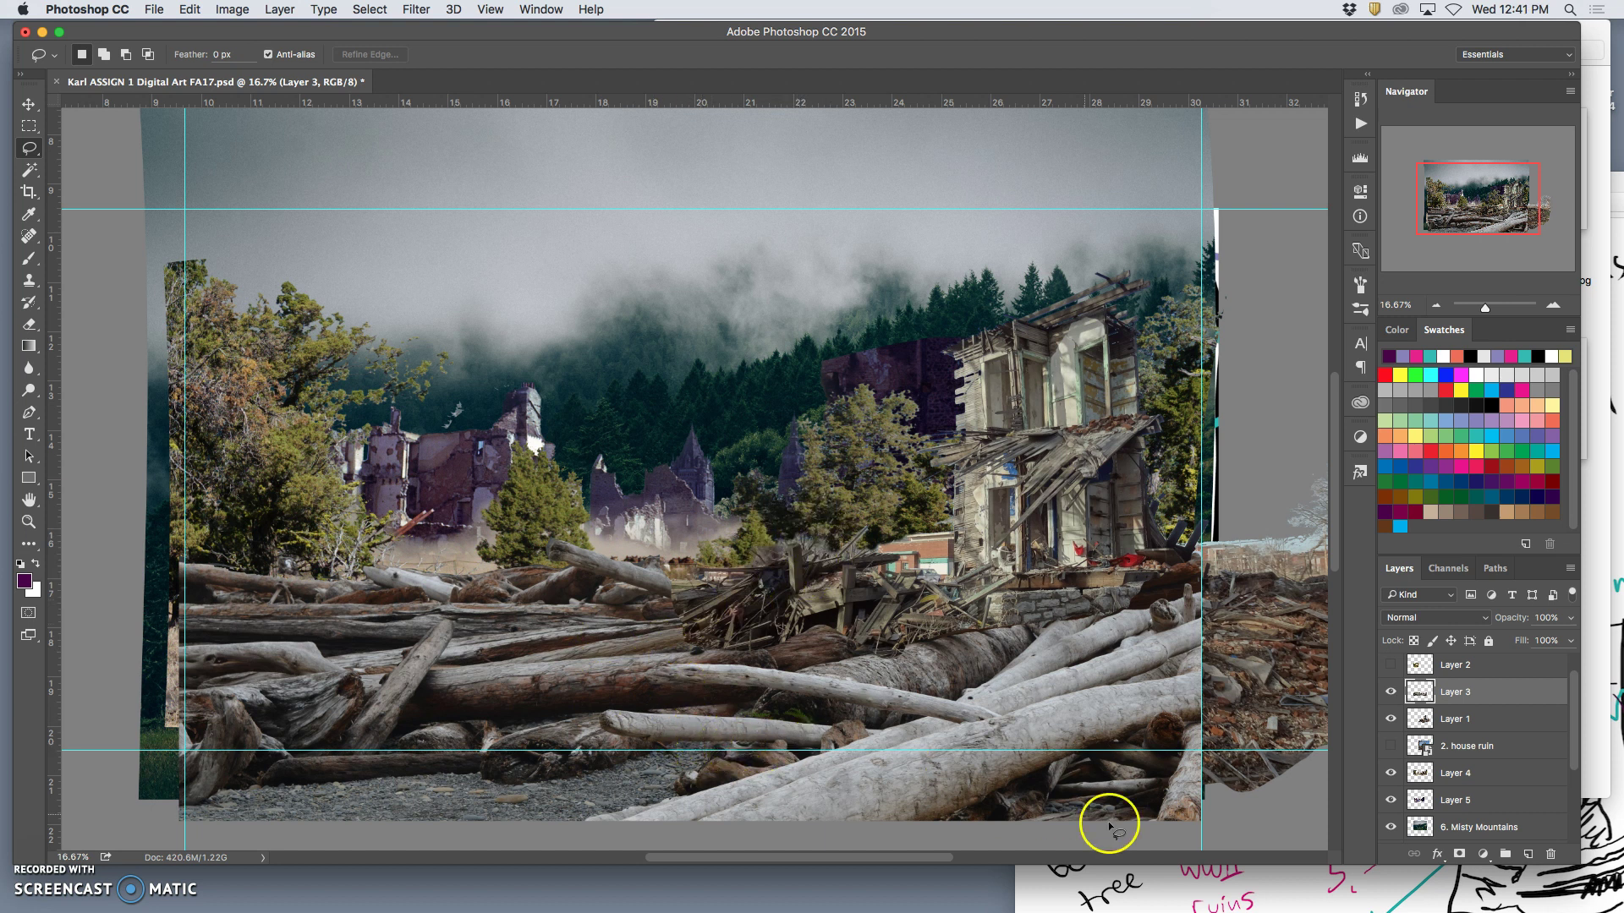
key(super+minus)
key(super+minus)
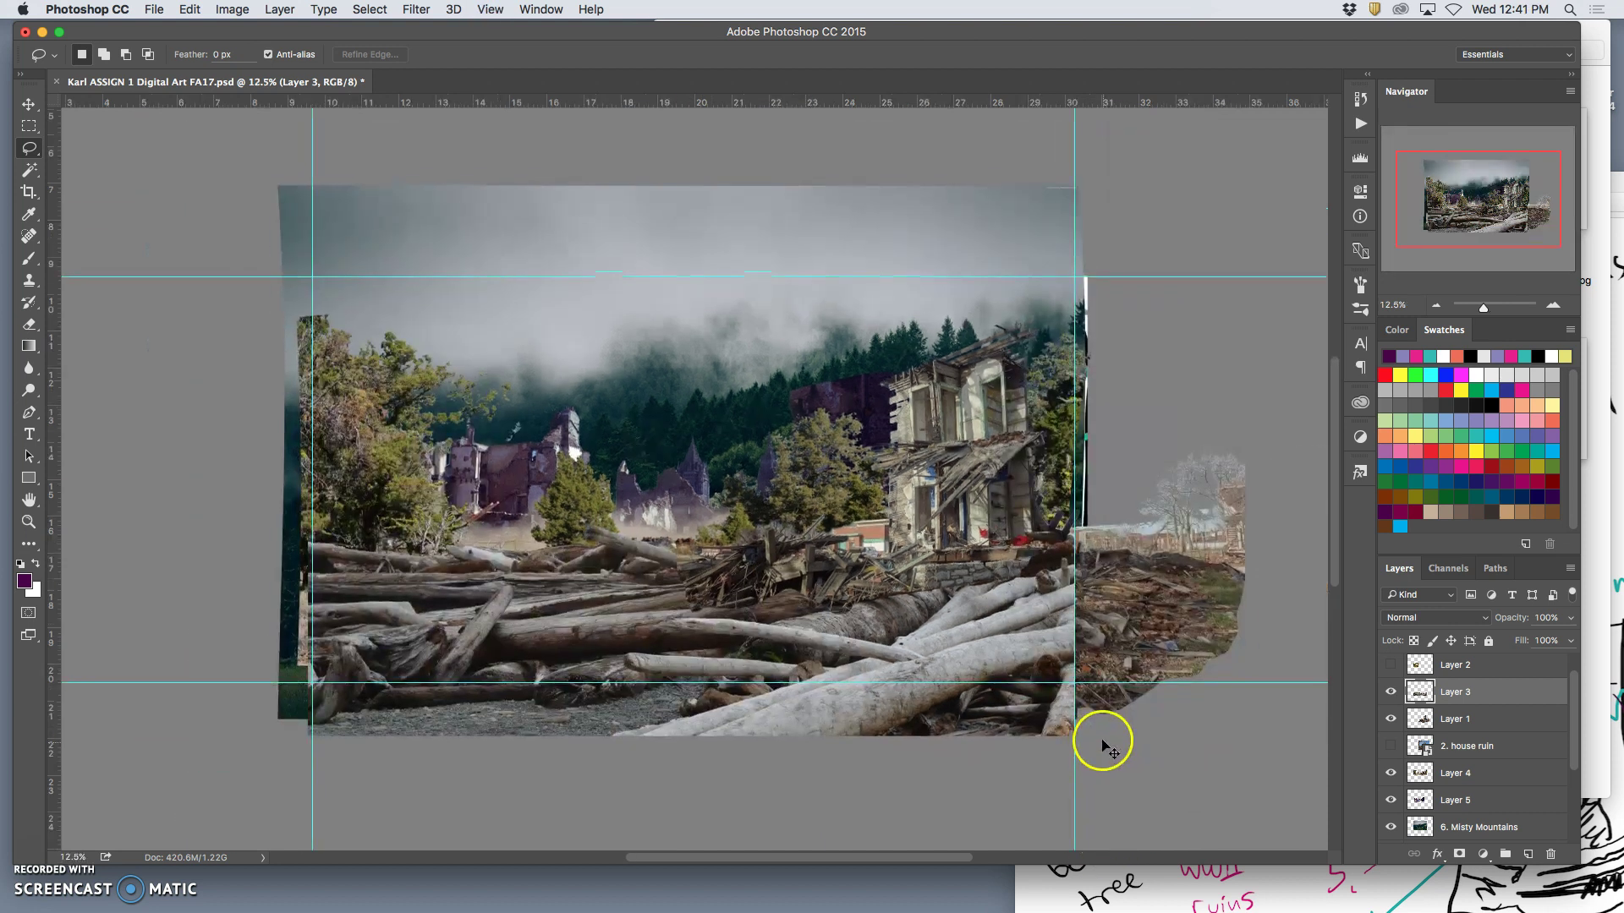